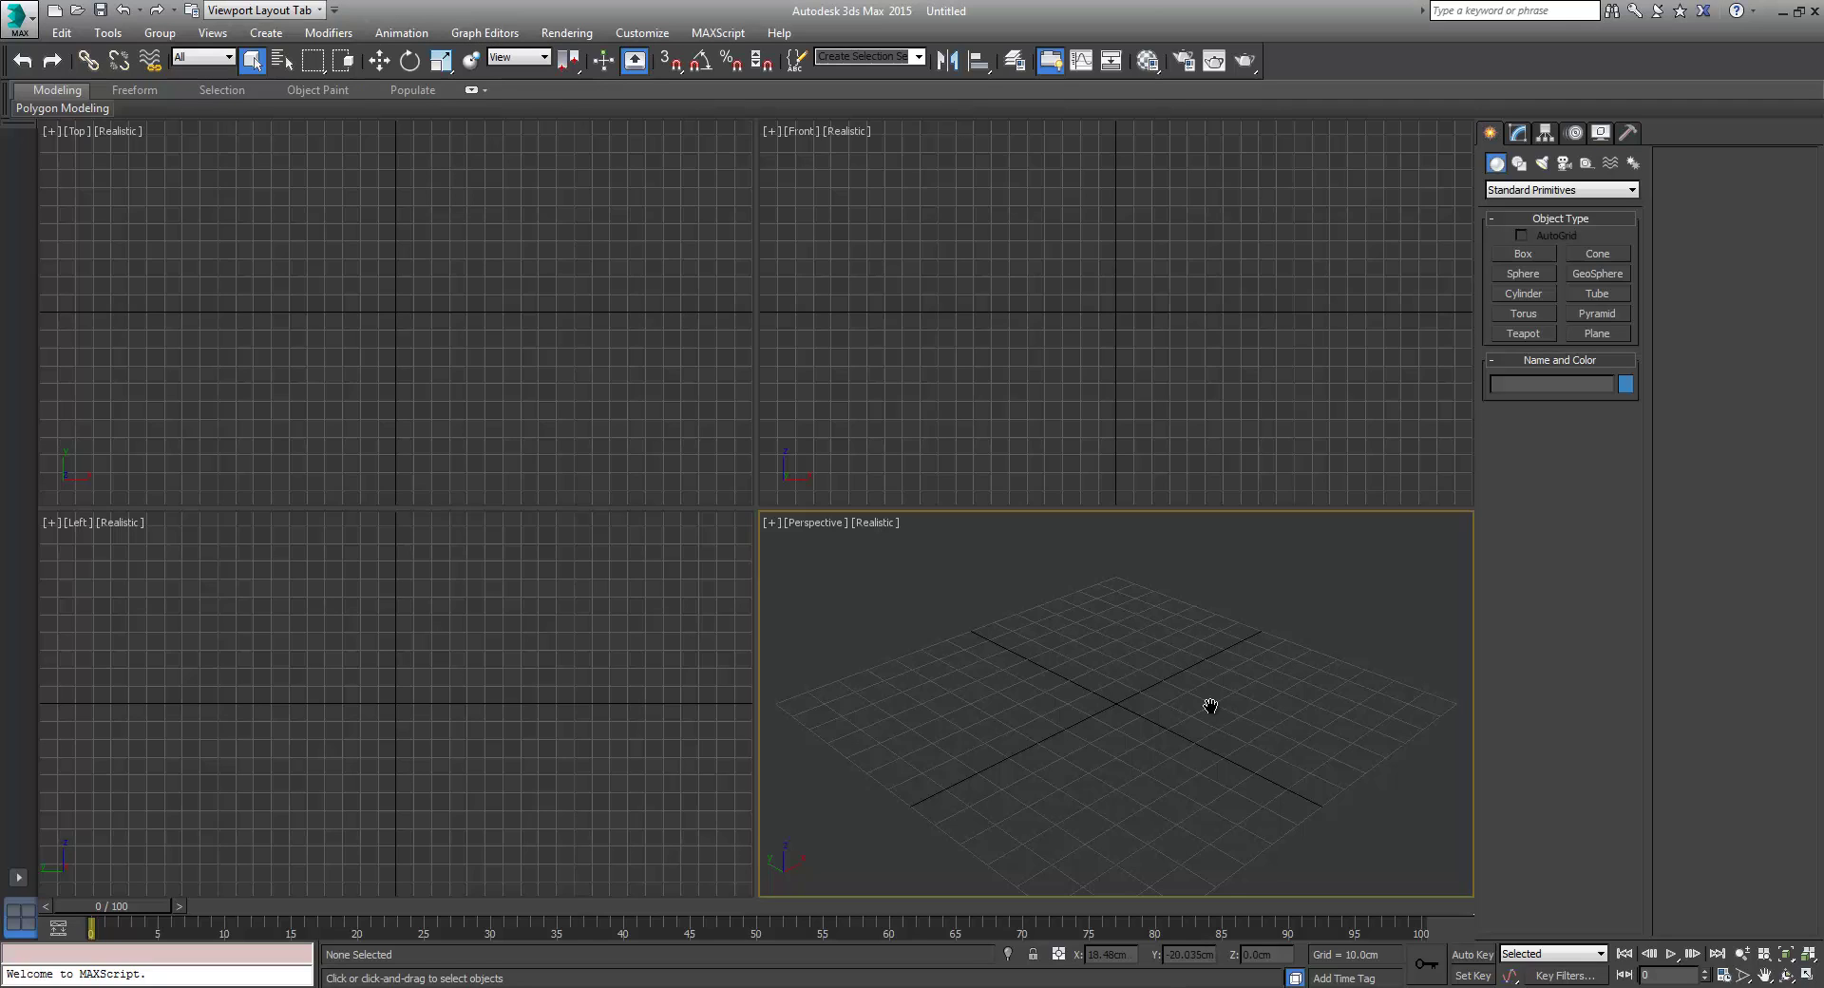
Step: Draw a tall box with its square base at the grid origin
{"action": "middle_click_drag", "start_coordinate": [1210, 704], "coordinate": [1194, 709]}
{"action": "middle_click_drag", "start_coordinate": [1182, 722], "coordinate": [1155, 738]}
{"action": "left_click", "coordinate": [1539, 255]}
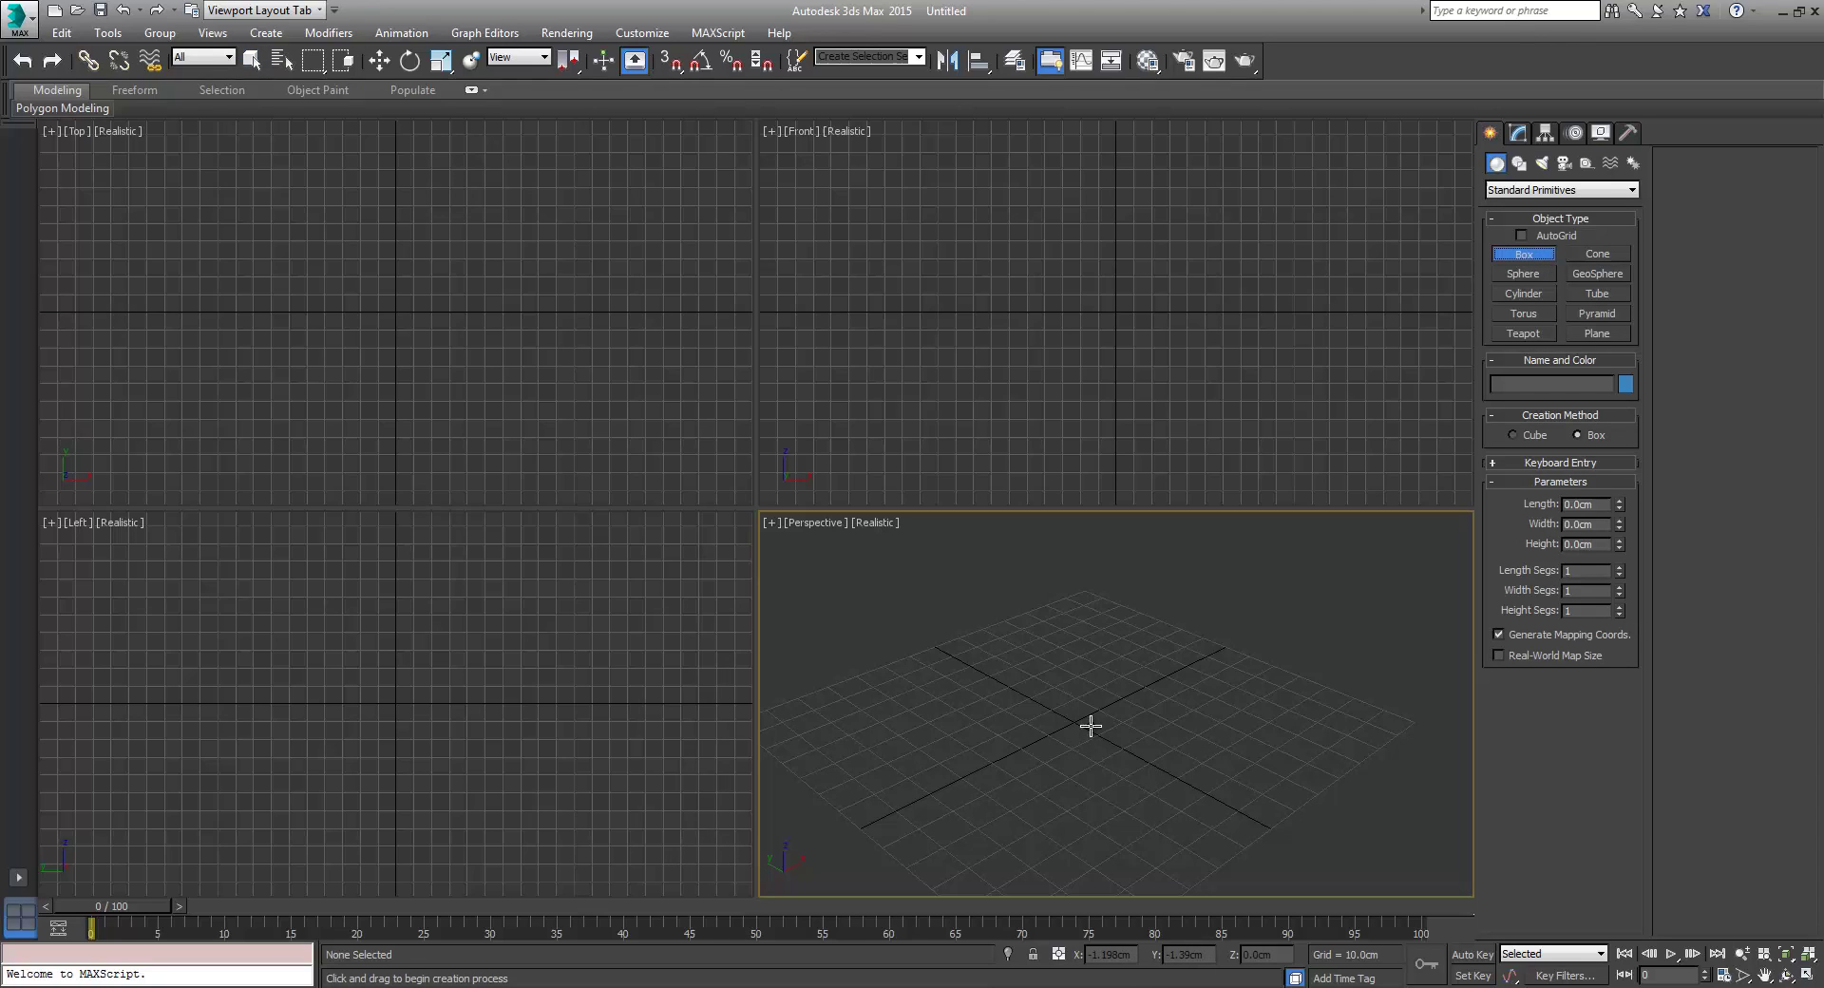
{"action": "left_click_drag", "start_coordinate": [1091, 729], "coordinate": [1134, 747]}
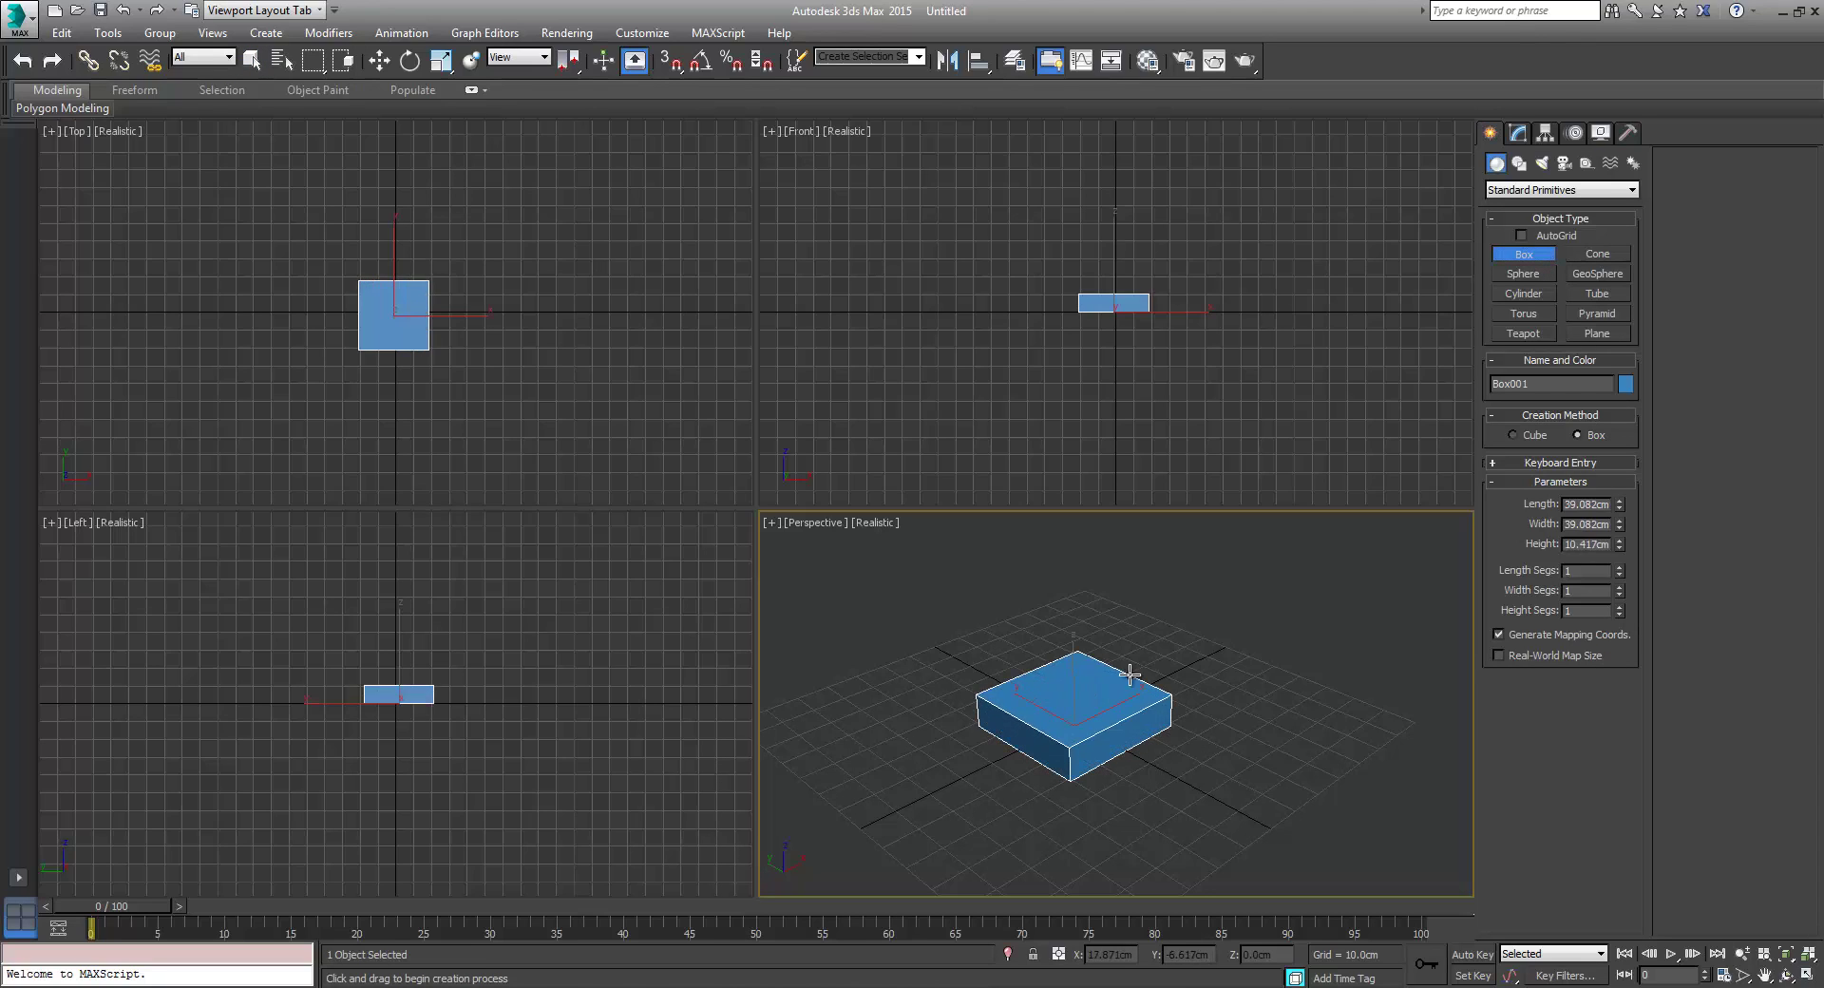
{"action": "left_click", "coordinate": [1107, 573]}
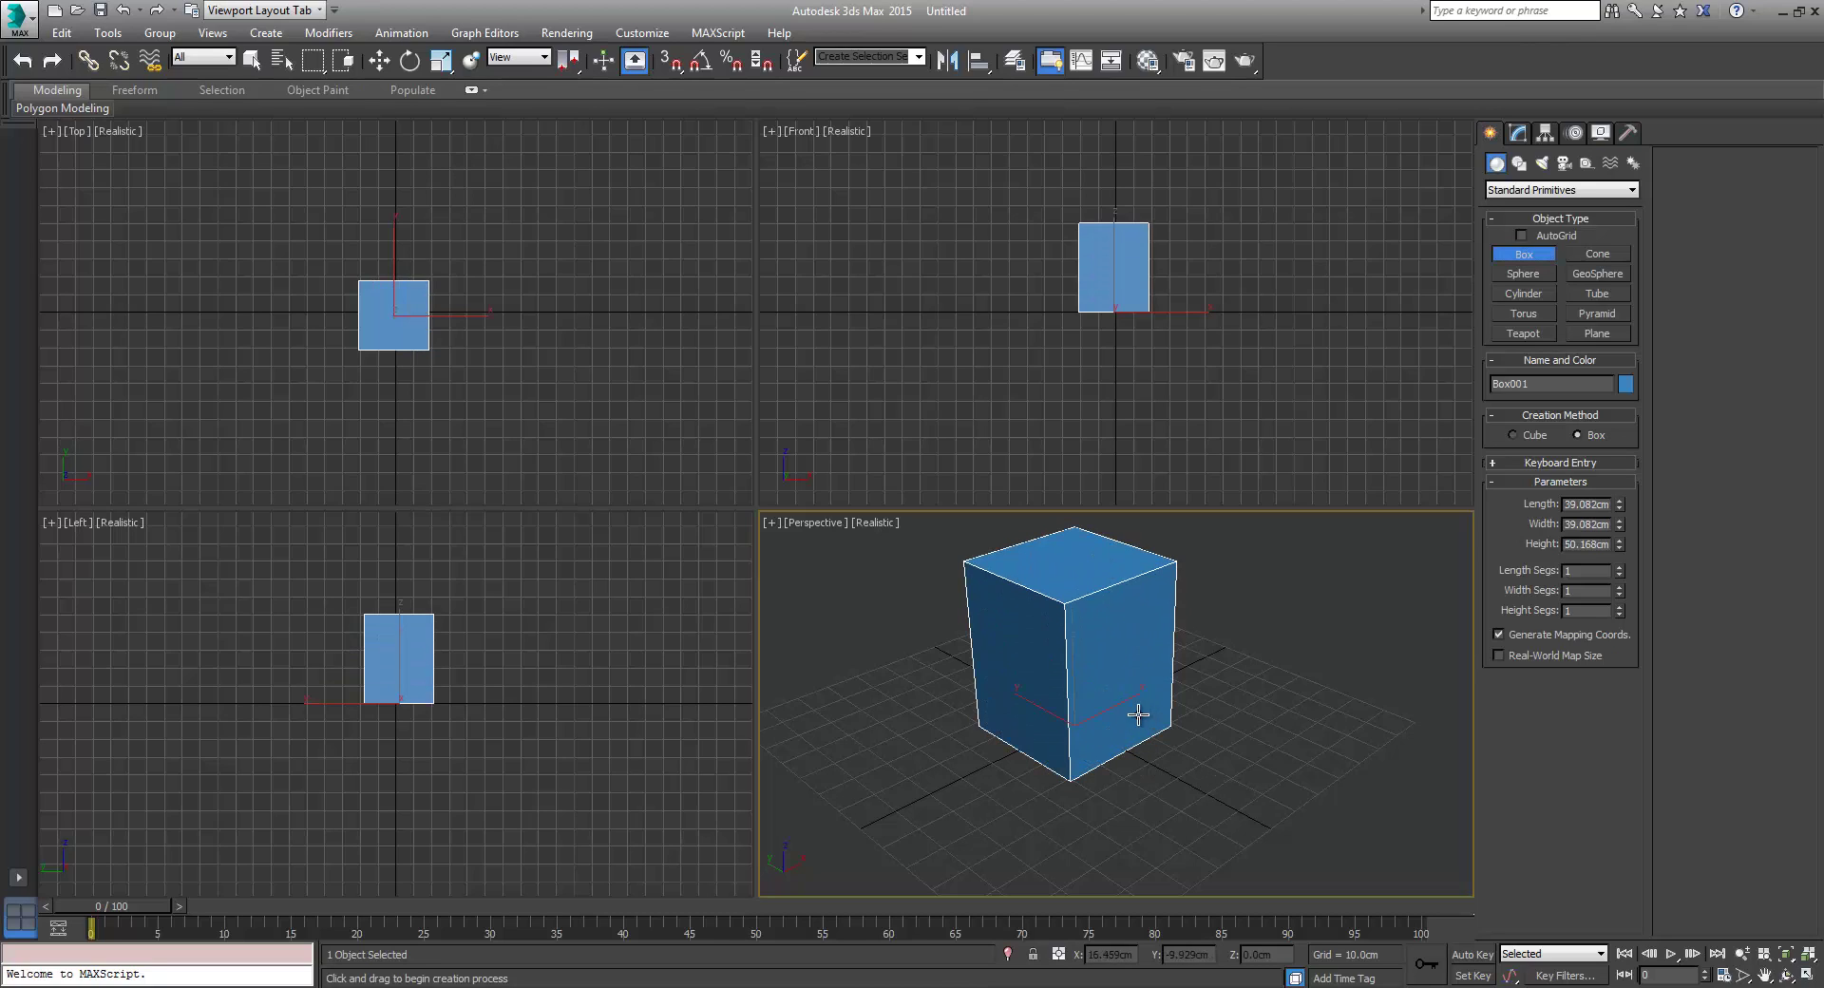
{"action": "middle_click_drag", "start_coordinate": [1140, 716], "coordinate": [1108, 741]}
{"action": "right_click", "coordinate": [1108, 823]}
Step: Zero the box's X and Y position with the Move tool
{"action": "right_click", "coordinate": [1121, 777]}
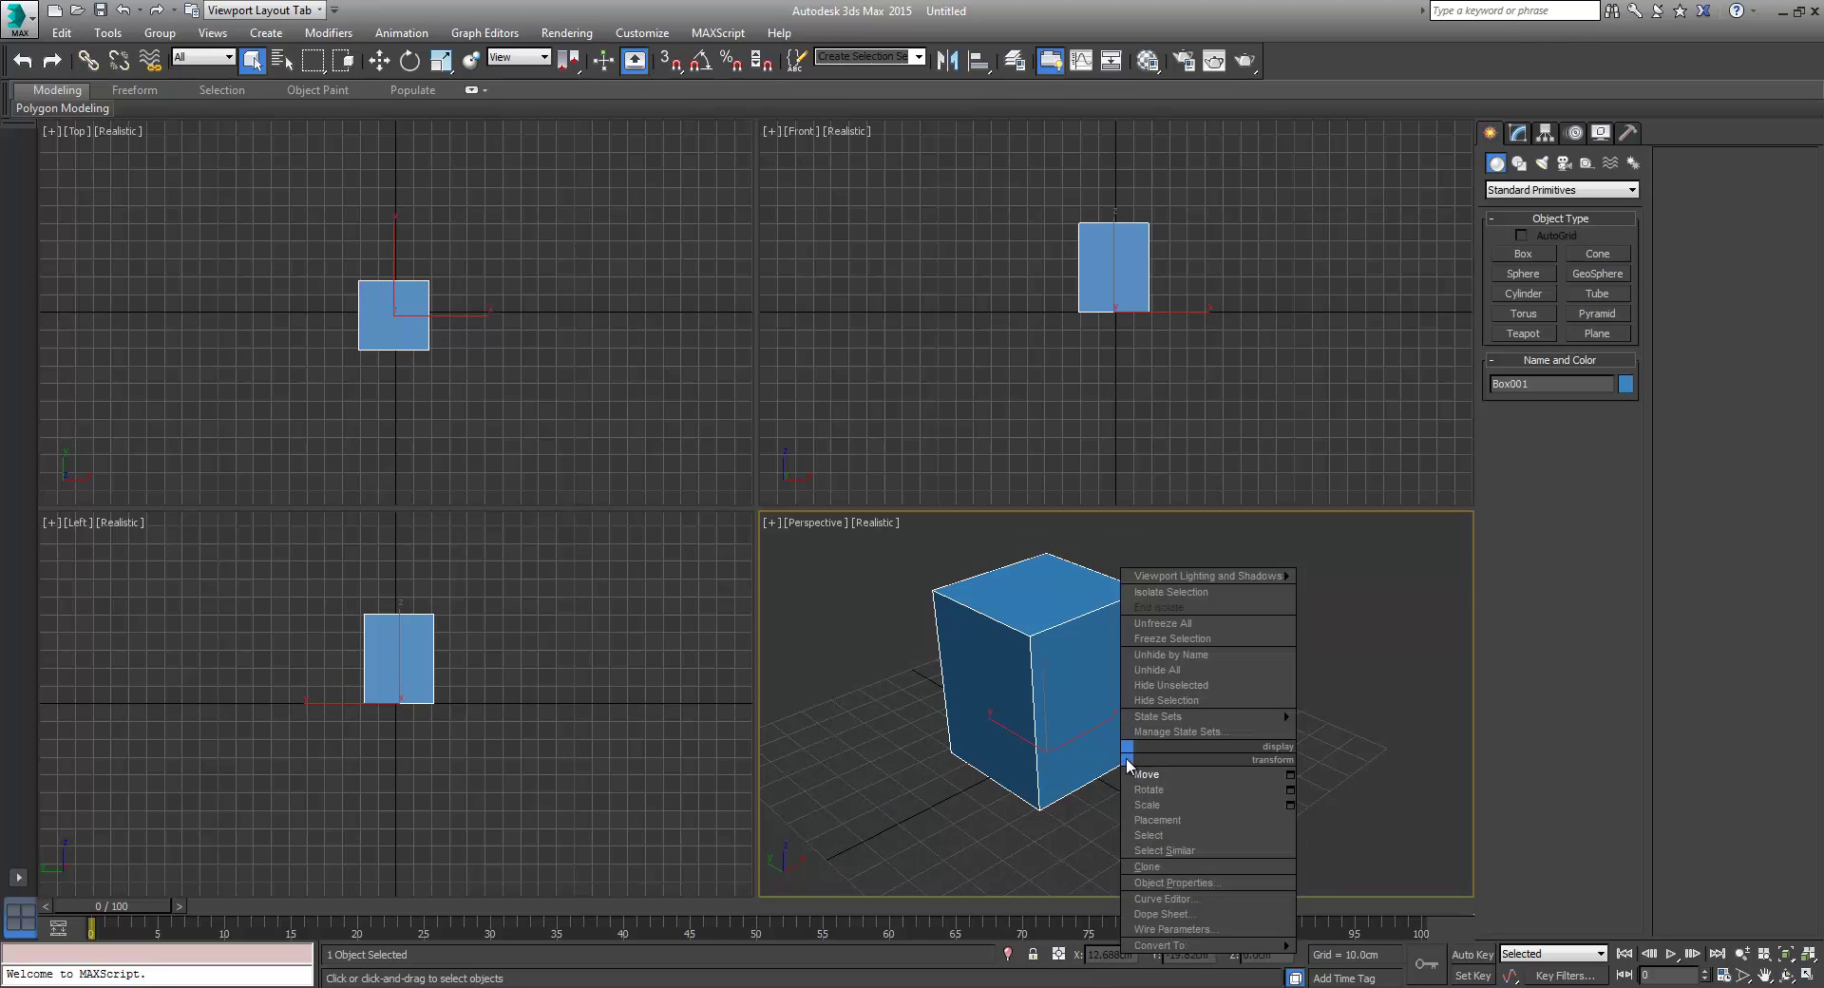
{"action": "left_click", "coordinate": [1143, 784]}
{"action": "right_click", "coordinate": [1145, 954]}
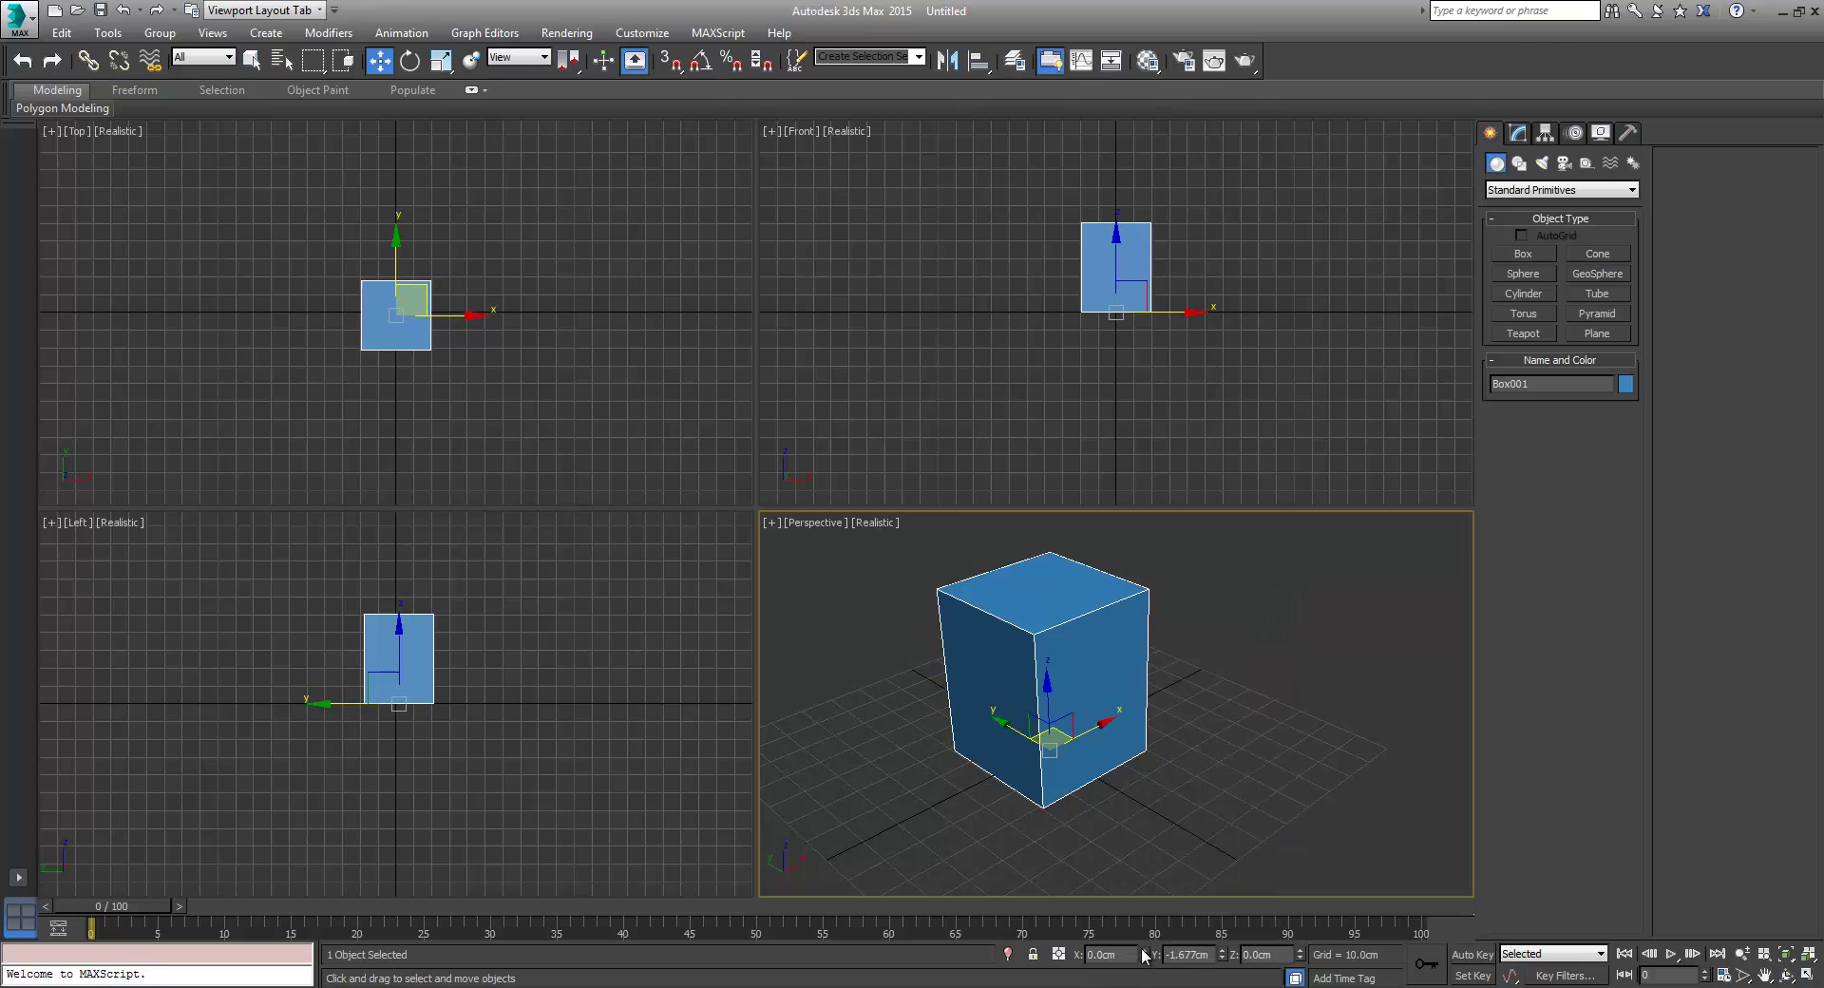
{"action": "right_click", "coordinate": [1223, 955]}
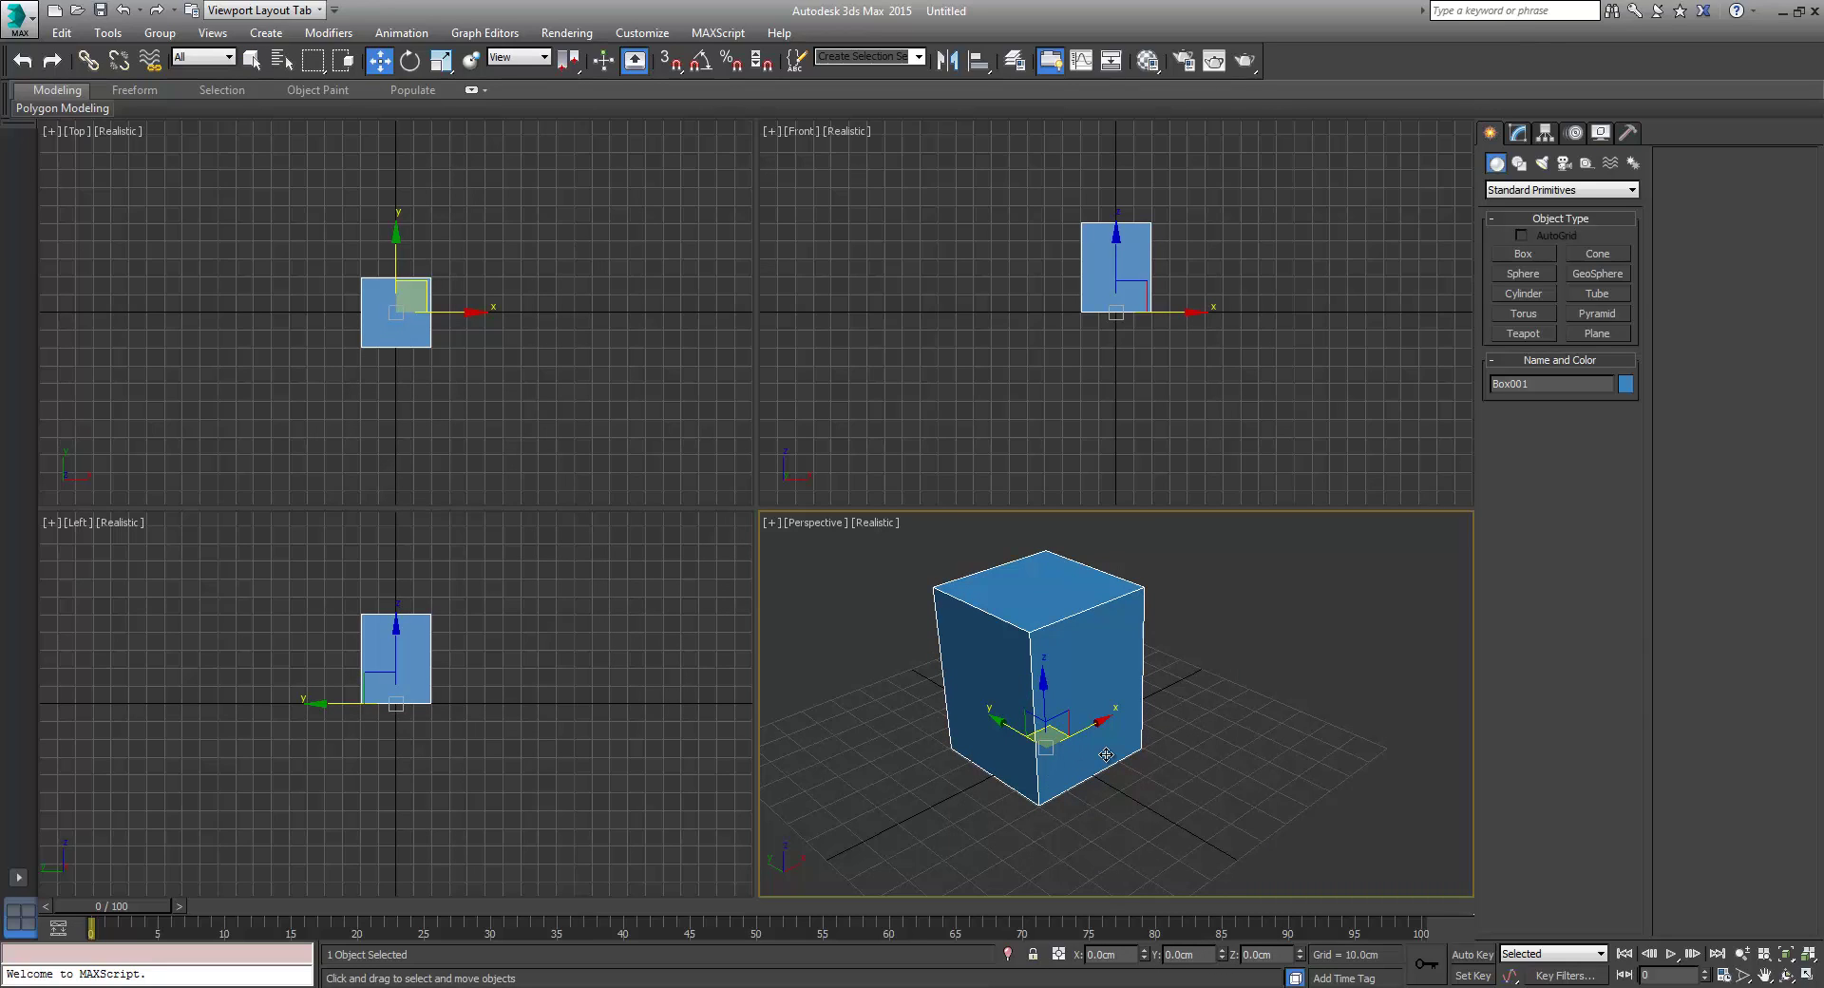
Step: Set the box's Length, Width and Height segments to 2 each
{"action": "left_click", "coordinate": [1517, 133]}
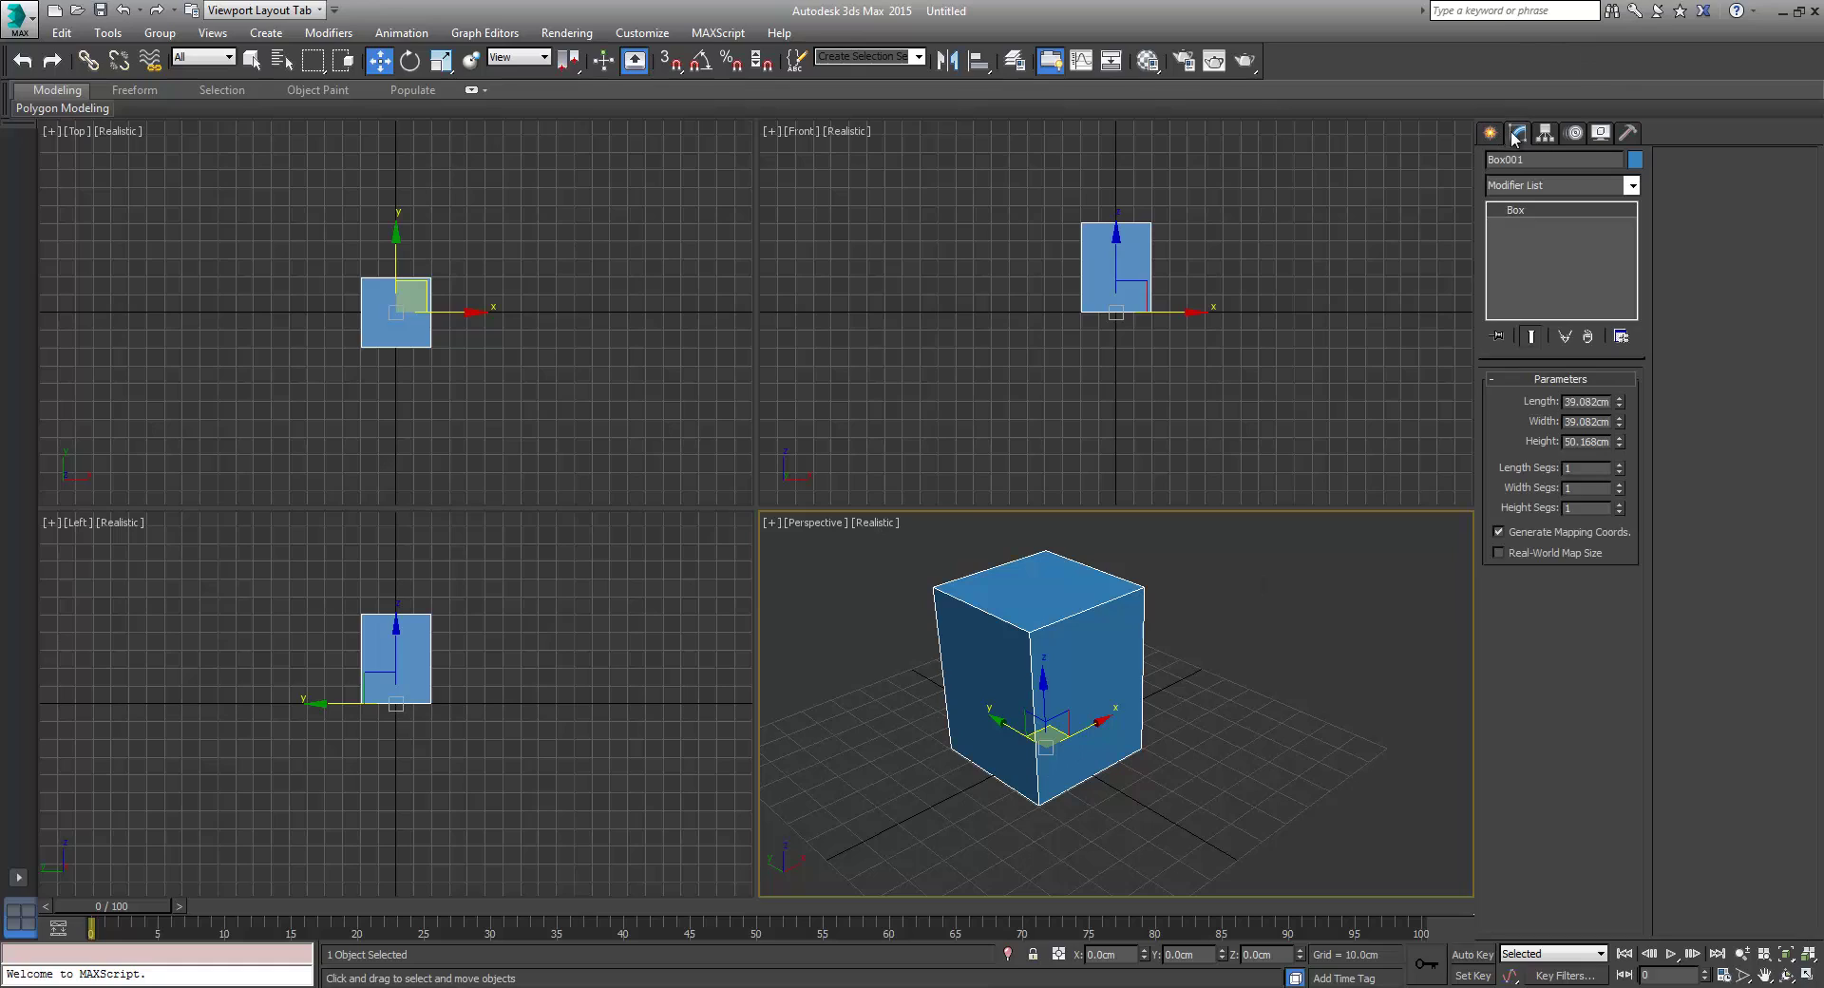
{"action": "left_click", "coordinate": [1620, 465]}
{"action": "left_click", "coordinate": [1620, 484]}
{"action": "left_click", "coordinate": [1620, 505]}
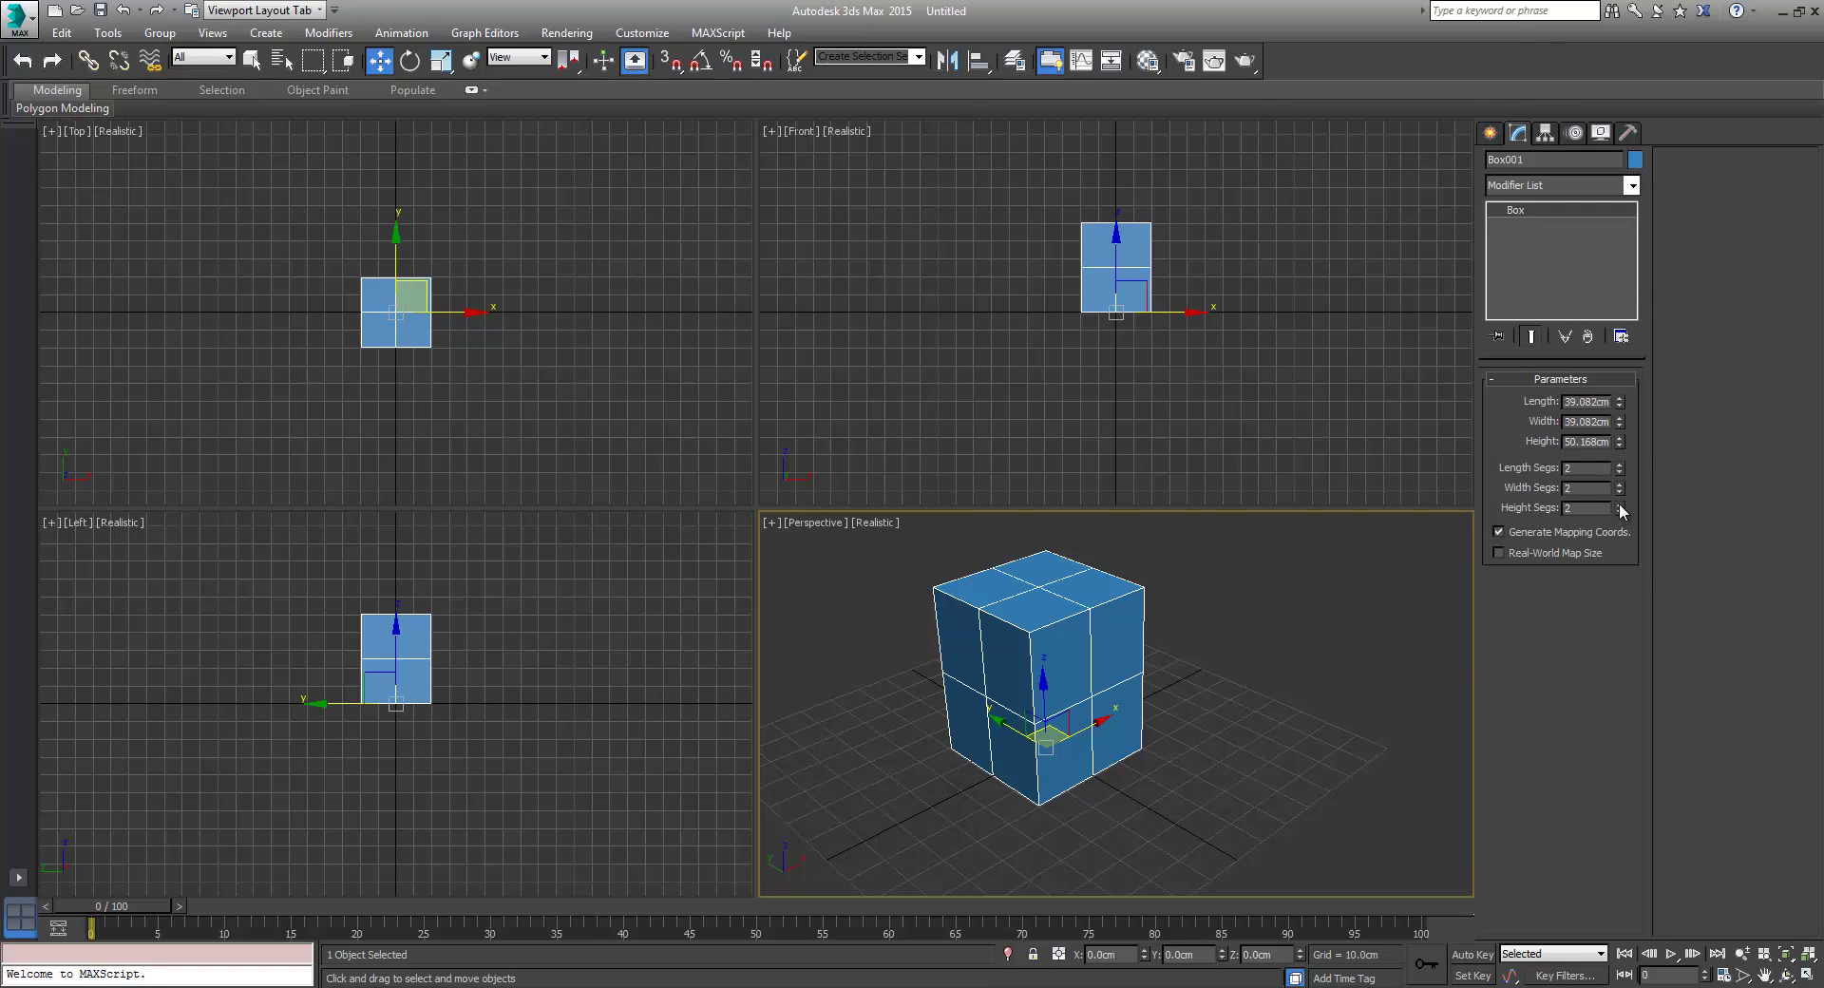
{"action": "middle_click_drag", "start_coordinate": [1216, 731], "coordinate": [1234, 746]}
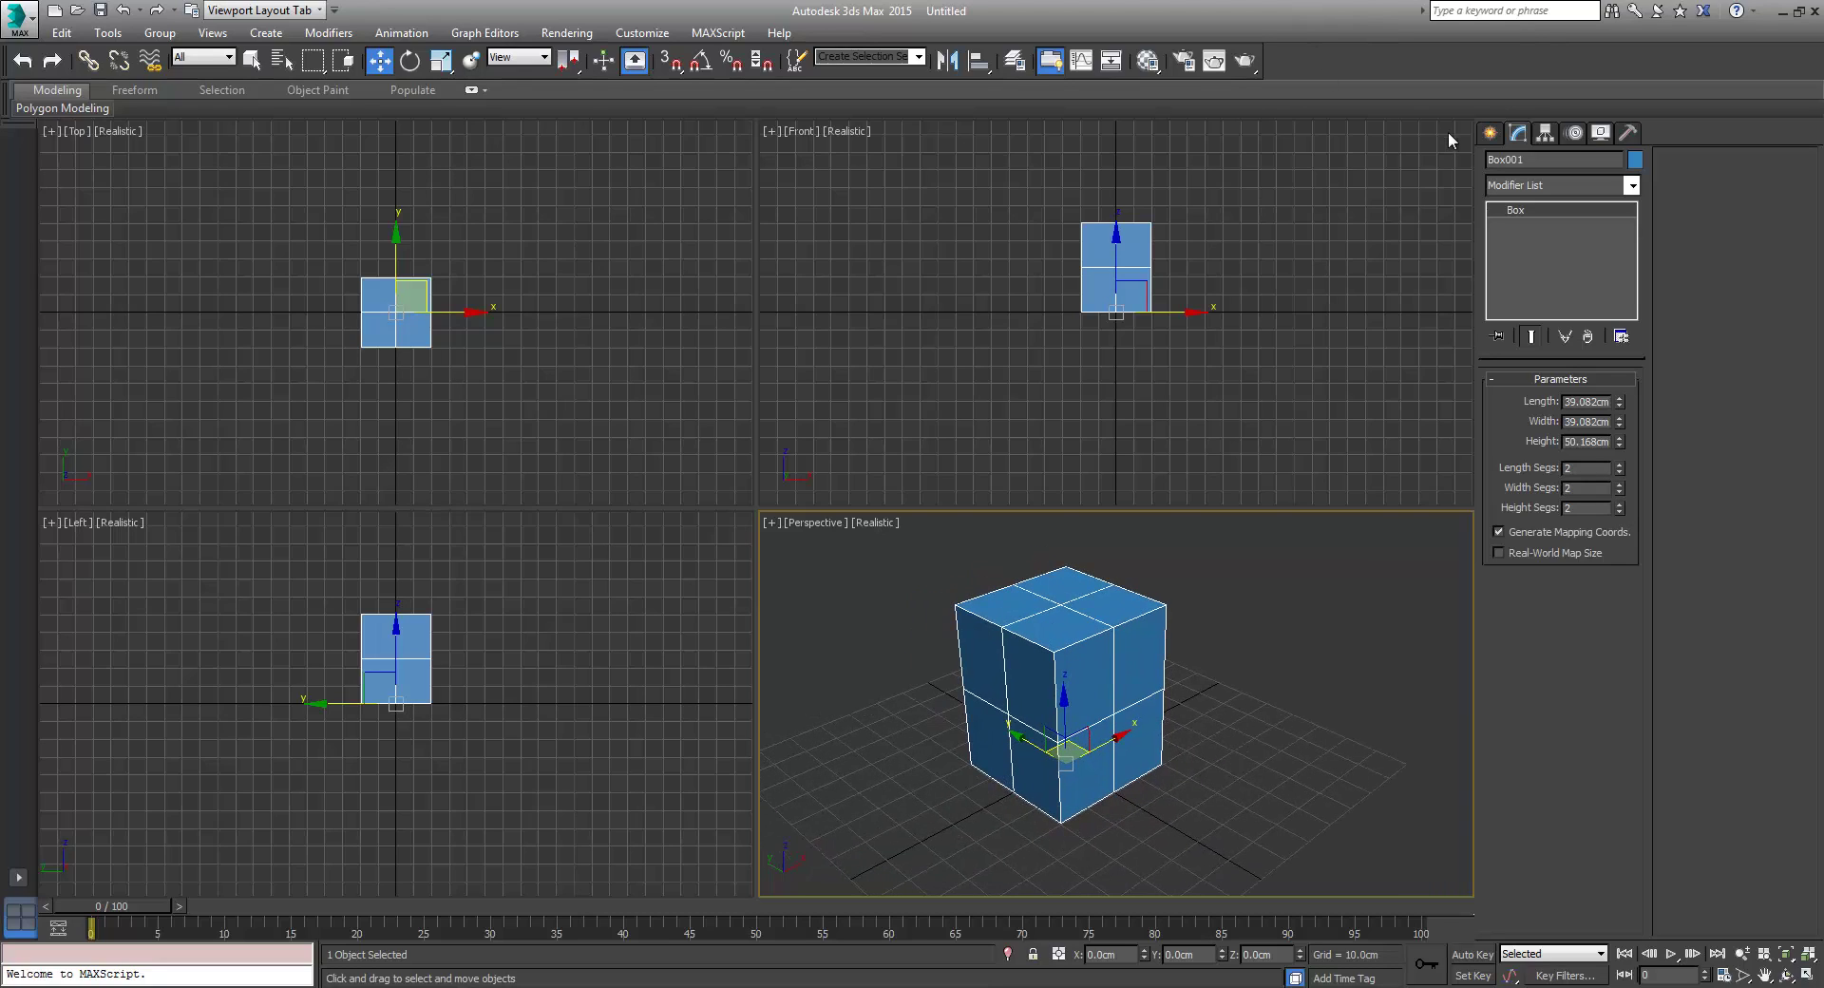
{"action": "left_click", "coordinate": [1489, 132]}
Step: Rename Box001 to squishy
{"action": "left_click", "coordinate": [1518, 163]}
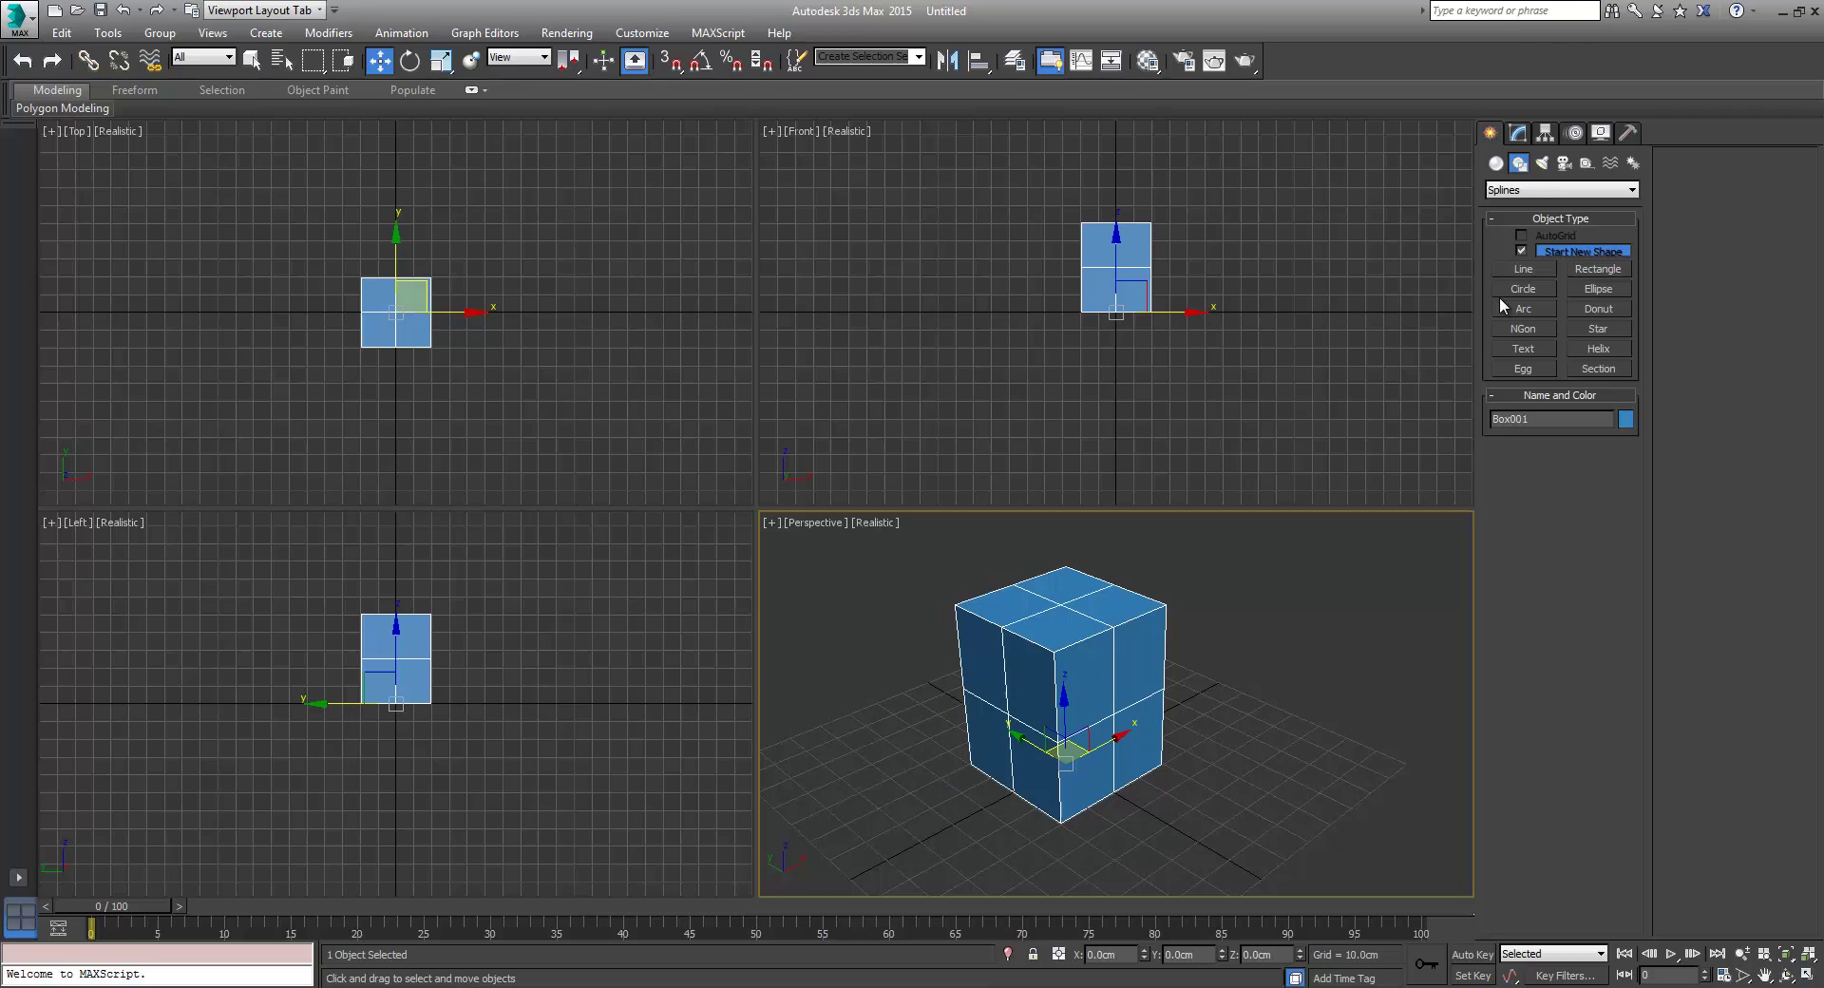
{"action": "left_click", "coordinate": [1539, 416]}
{"action": "type", "text": "squishy"}
Step: Select the Circle shape and enable In Viewport rendering for new circles
{"action": "left_click", "coordinate": [1525, 290]}
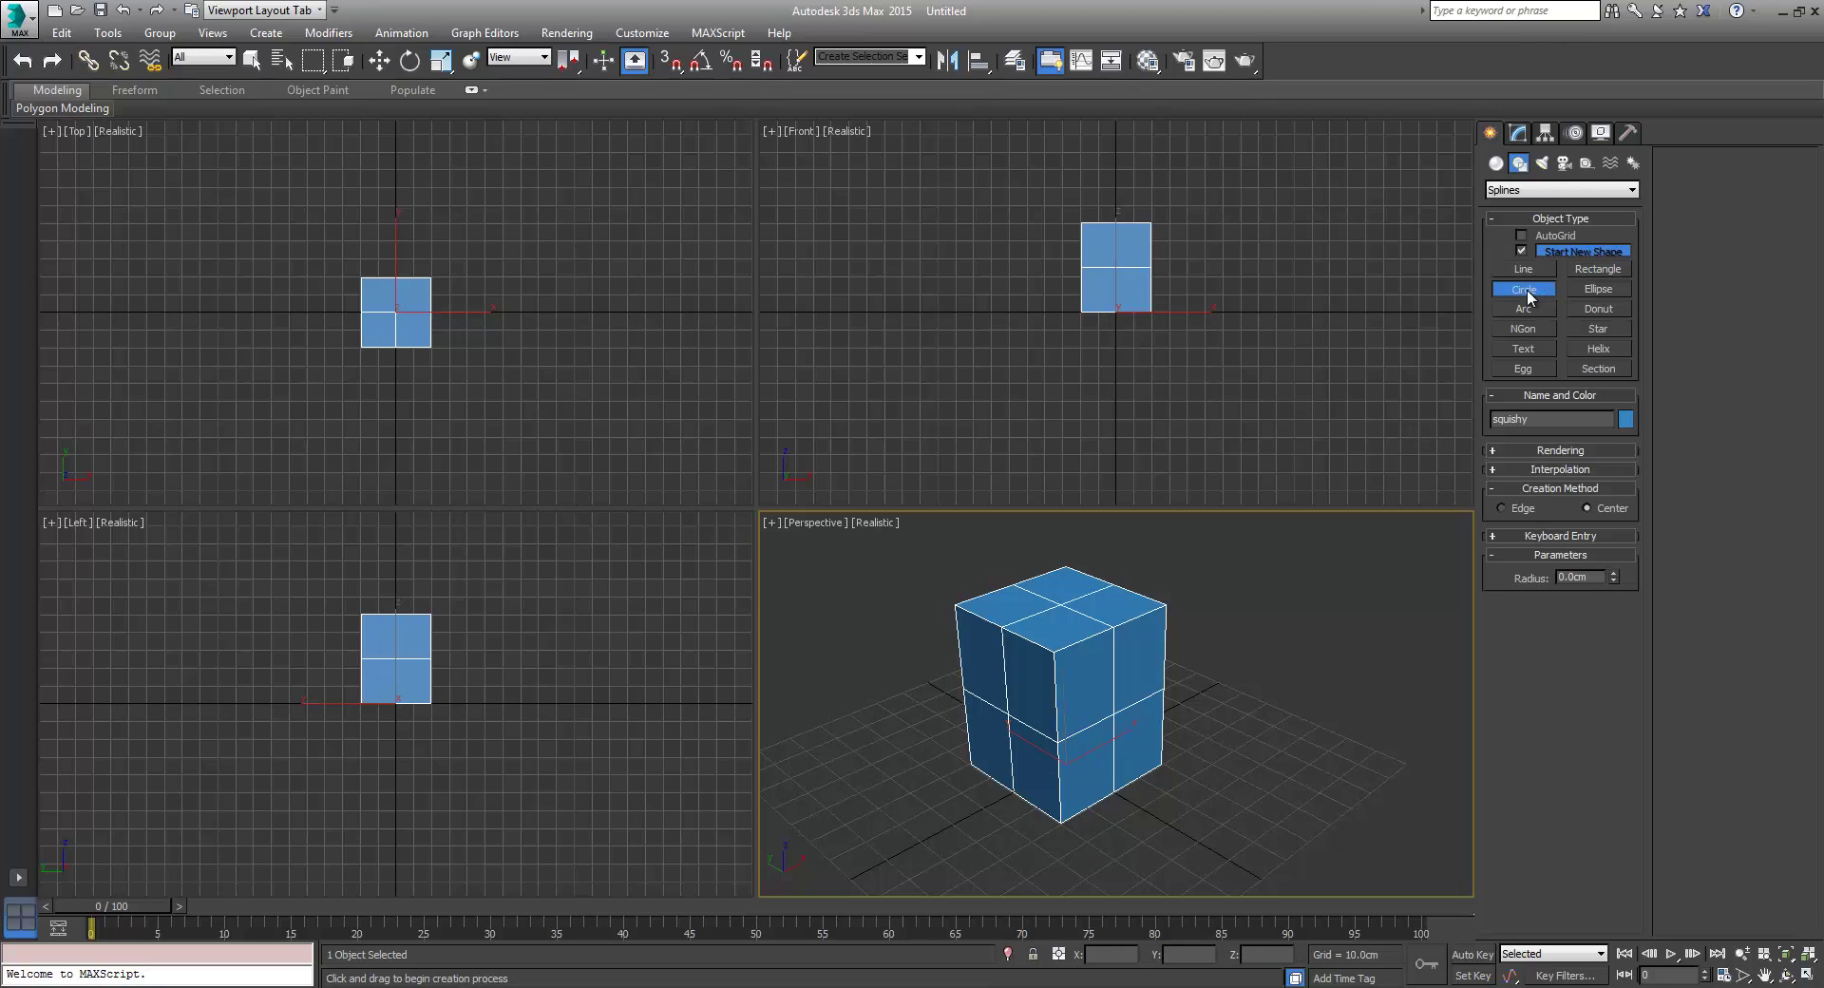
{"action": "left_click", "coordinate": [1531, 452]}
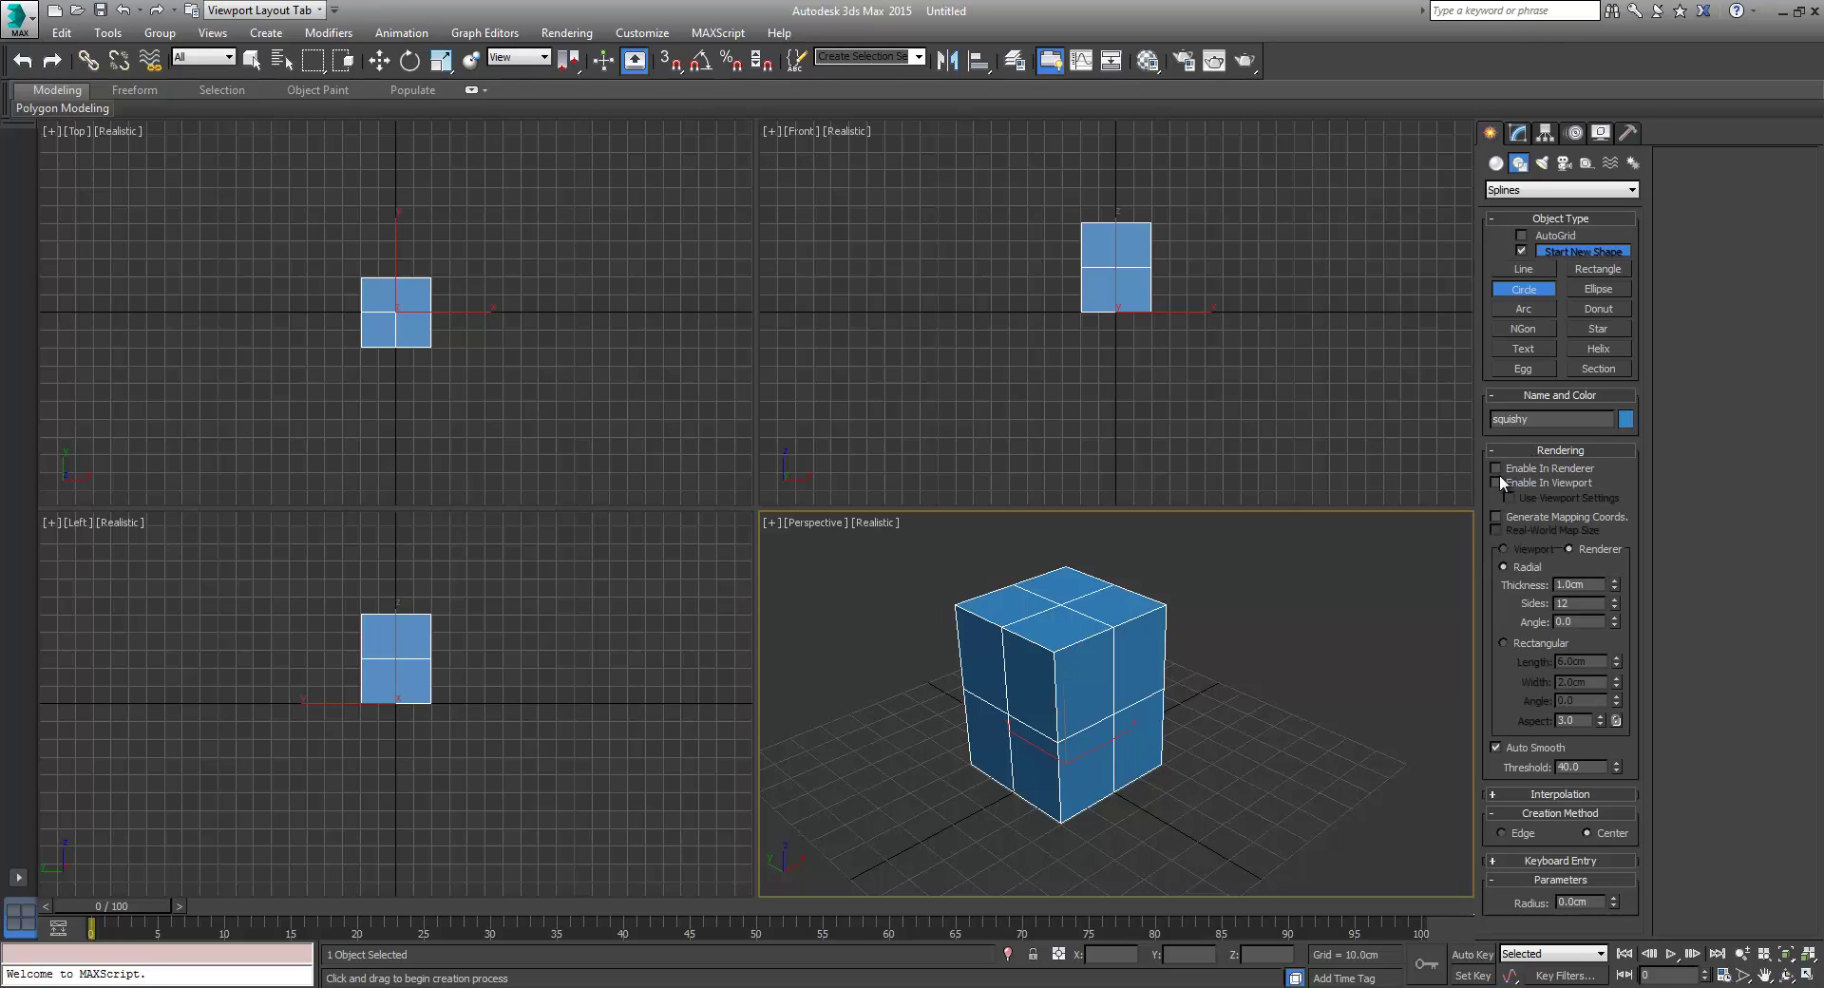
{"action": "left_click", "coordinate": [1496, 482]}
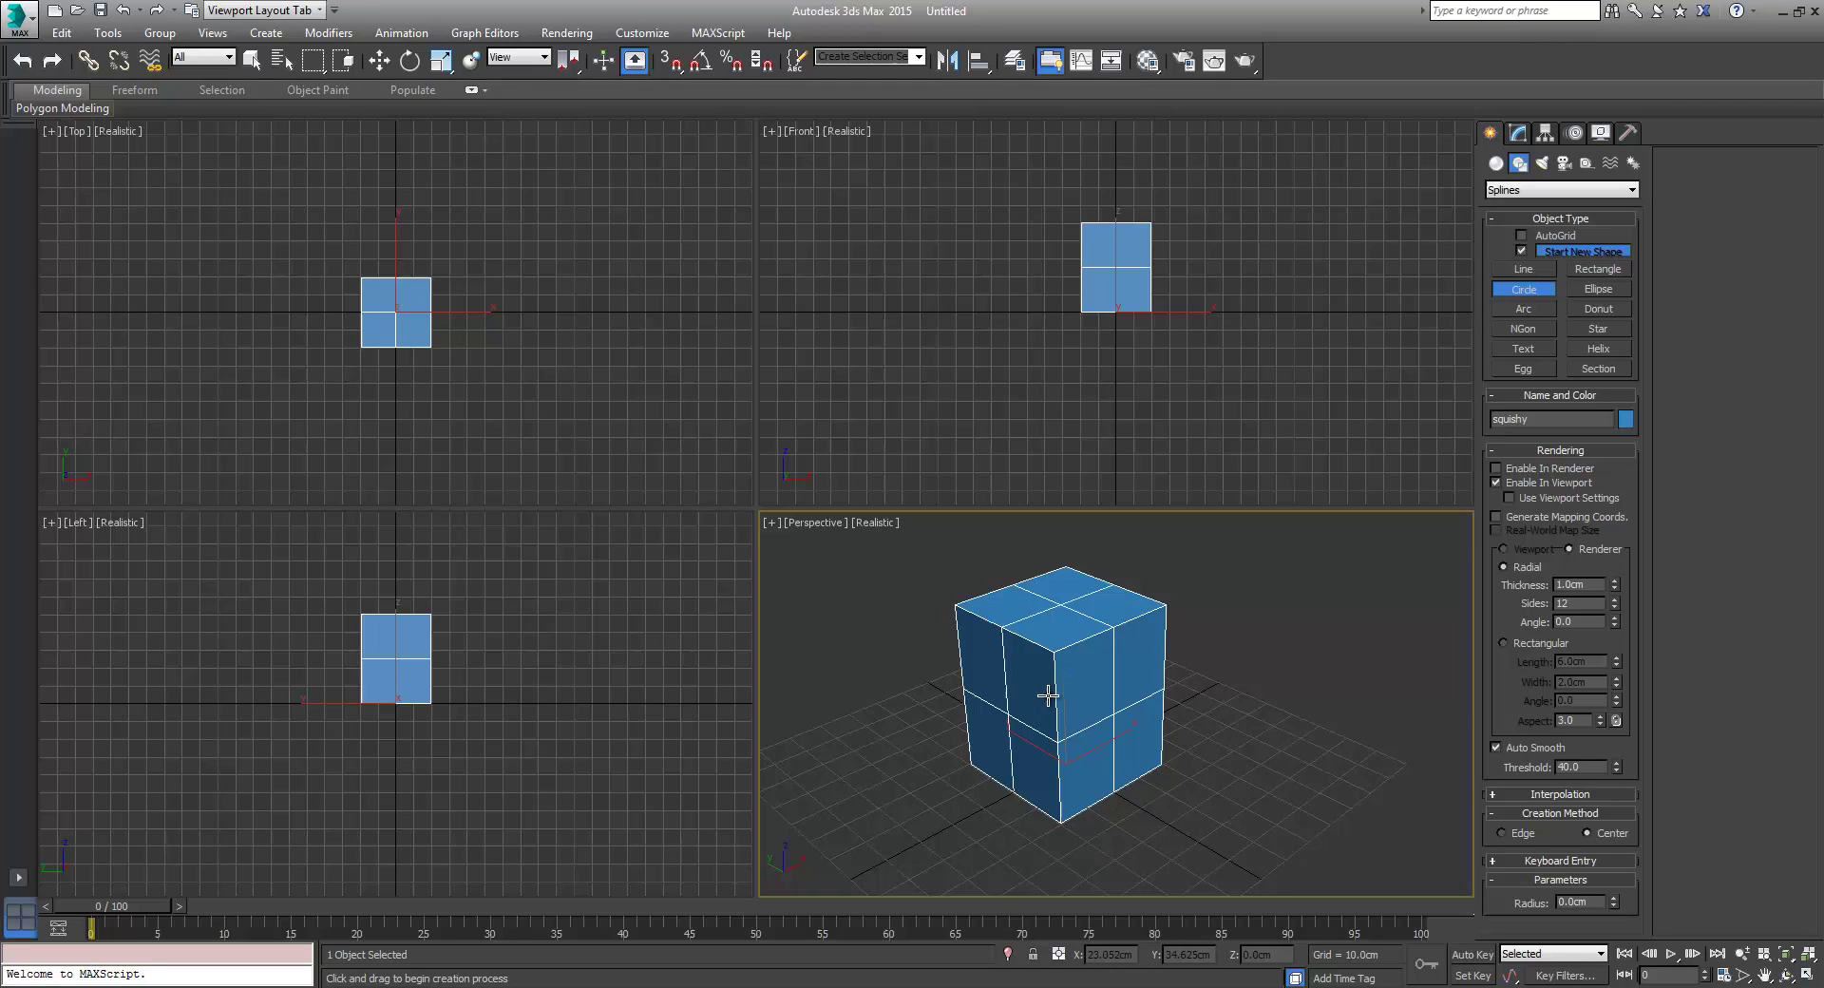
Step: Draw a 30.583cm-radius circle around the box base and colour it orange
{"action": "middle_click_drag", "start_coordinate": [1080, 761], "coordinate": [1062, 729]}
{"action": "left_click_drag", "start_coordinate": [1049, 746], "coordinate": [1129, 777]}
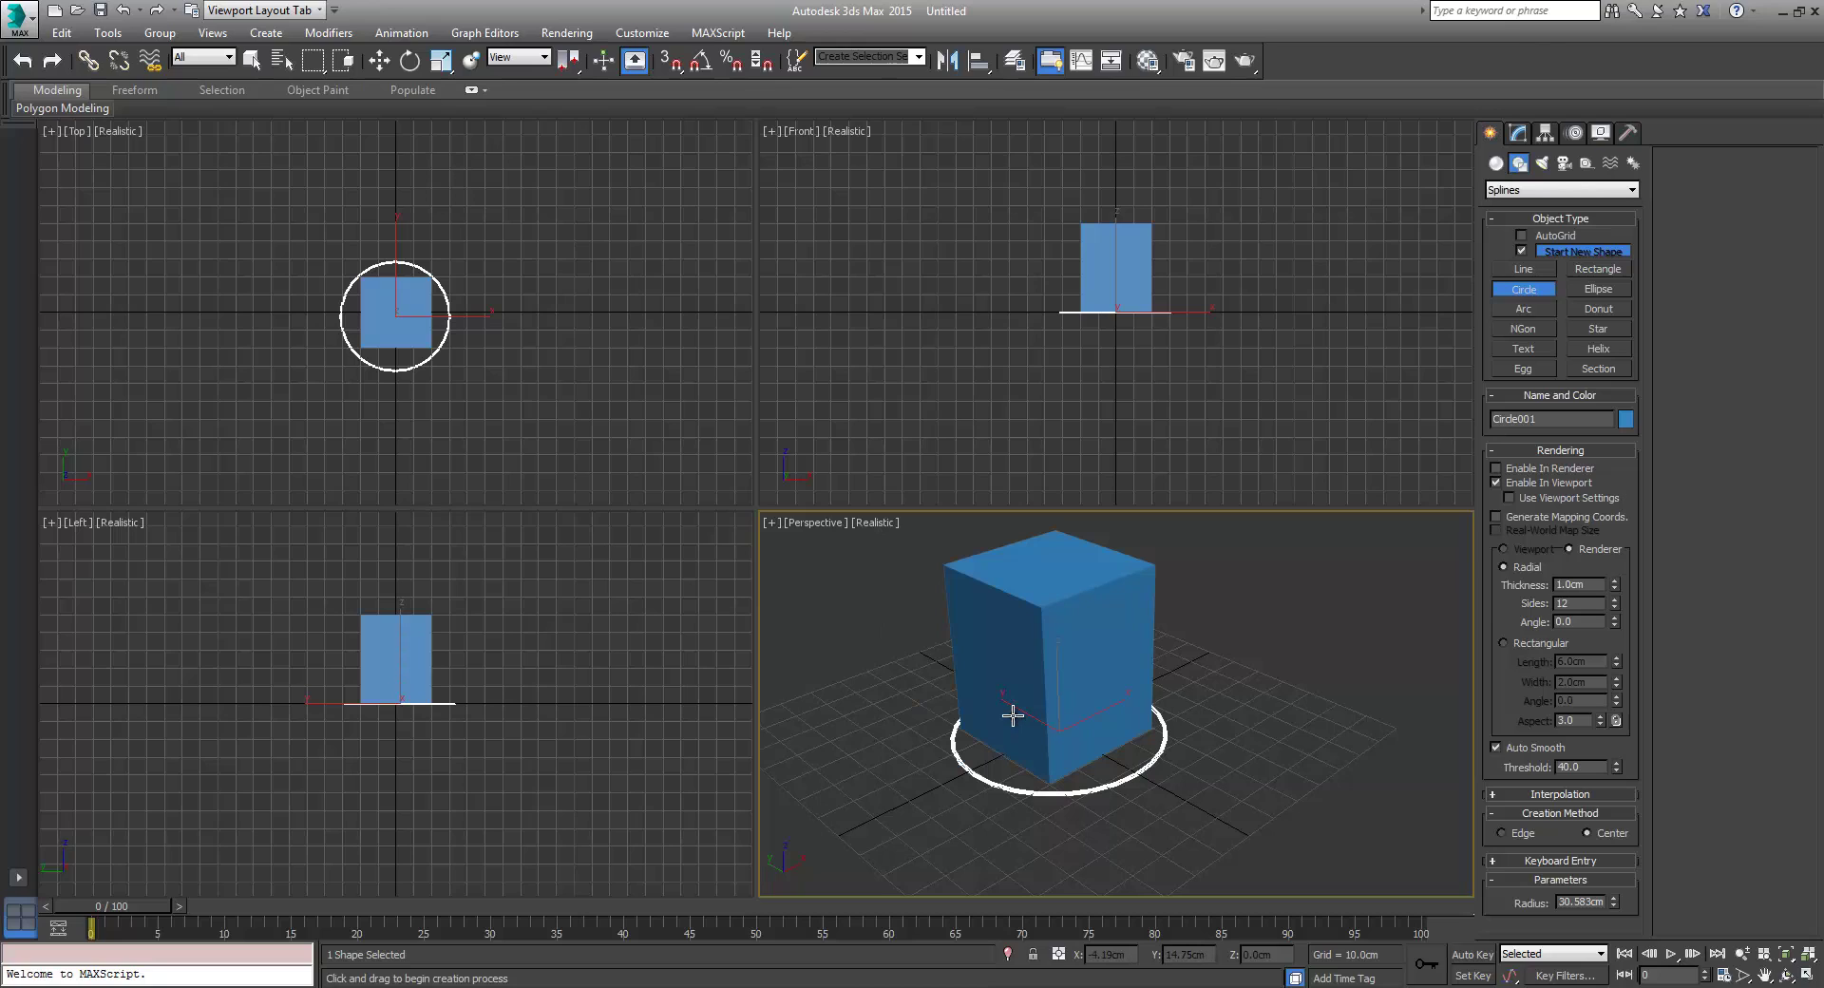
{"action": "middle_click_drag", "start_coordinate": [1091, 779], "coordinate": [1069, 787]}
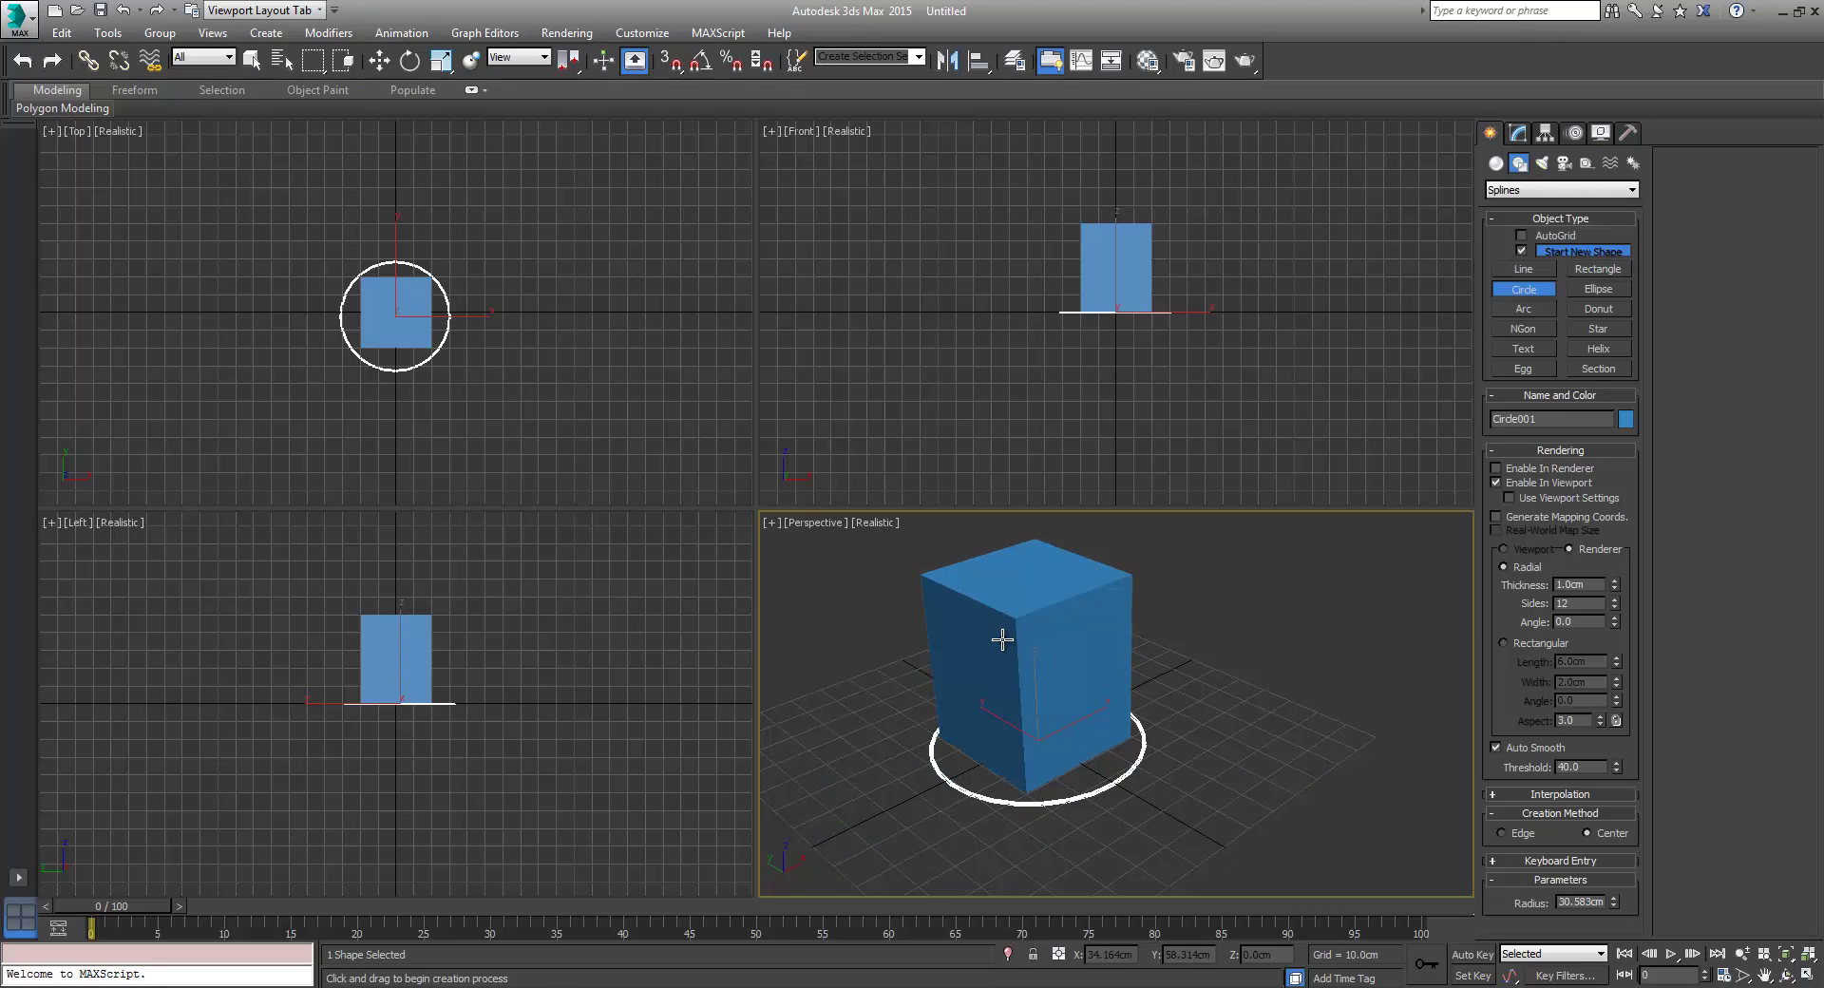
{"action": "left_click", "coordinate": [1626, 419]}
{"action": "left_click", "coordinate": [781, 493]}
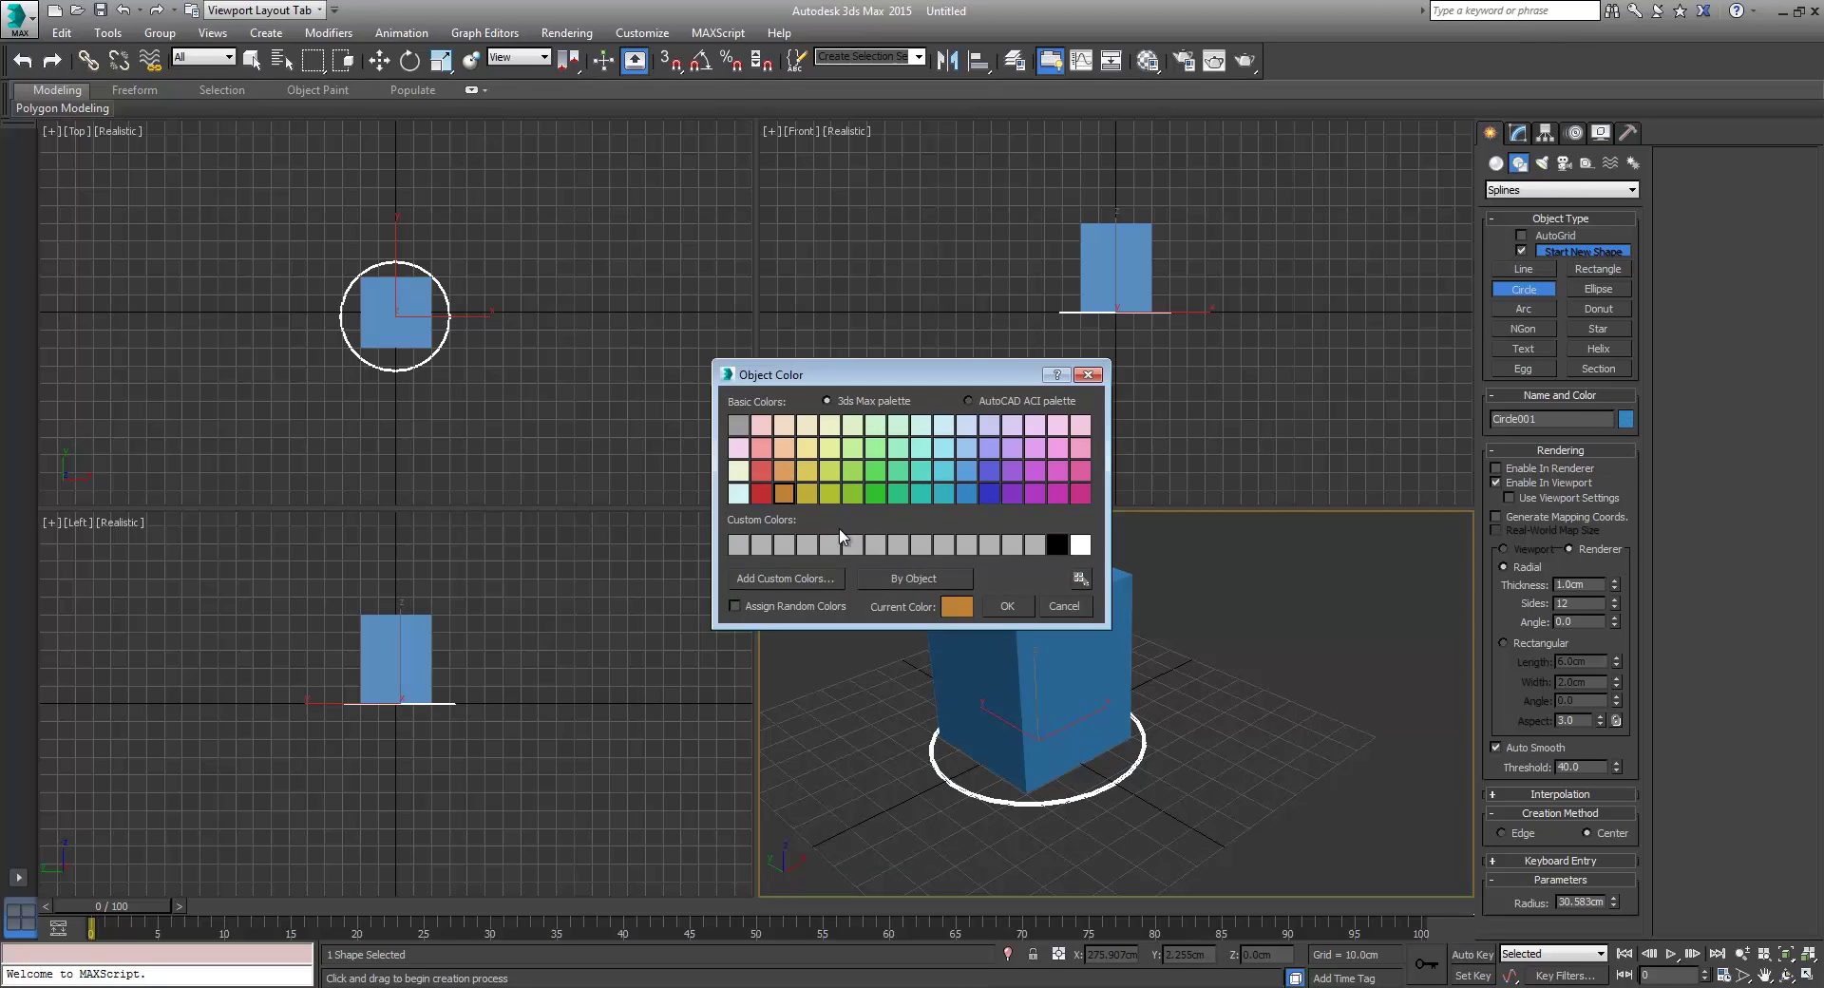
{"action": "left_click", "coordinate": [1009, 606]}
Step: Maximize the perspective view, frame the box and circle, and toggle edged faces
{"action": "mouse_move", "coordinate": [1163, 731]}
{"action": "middle_mouse_down", "text": "alt"}
{"action": "mouse_move", "coordinate": [1148, 720]}
{"action": "mouse_move", "coordinate": [1181, 760]}
{"action": "middle_mouse_up", "text": "alt"}
{"action": "key", "text": "alt+w"}
{"action": "key", "text": "z"}
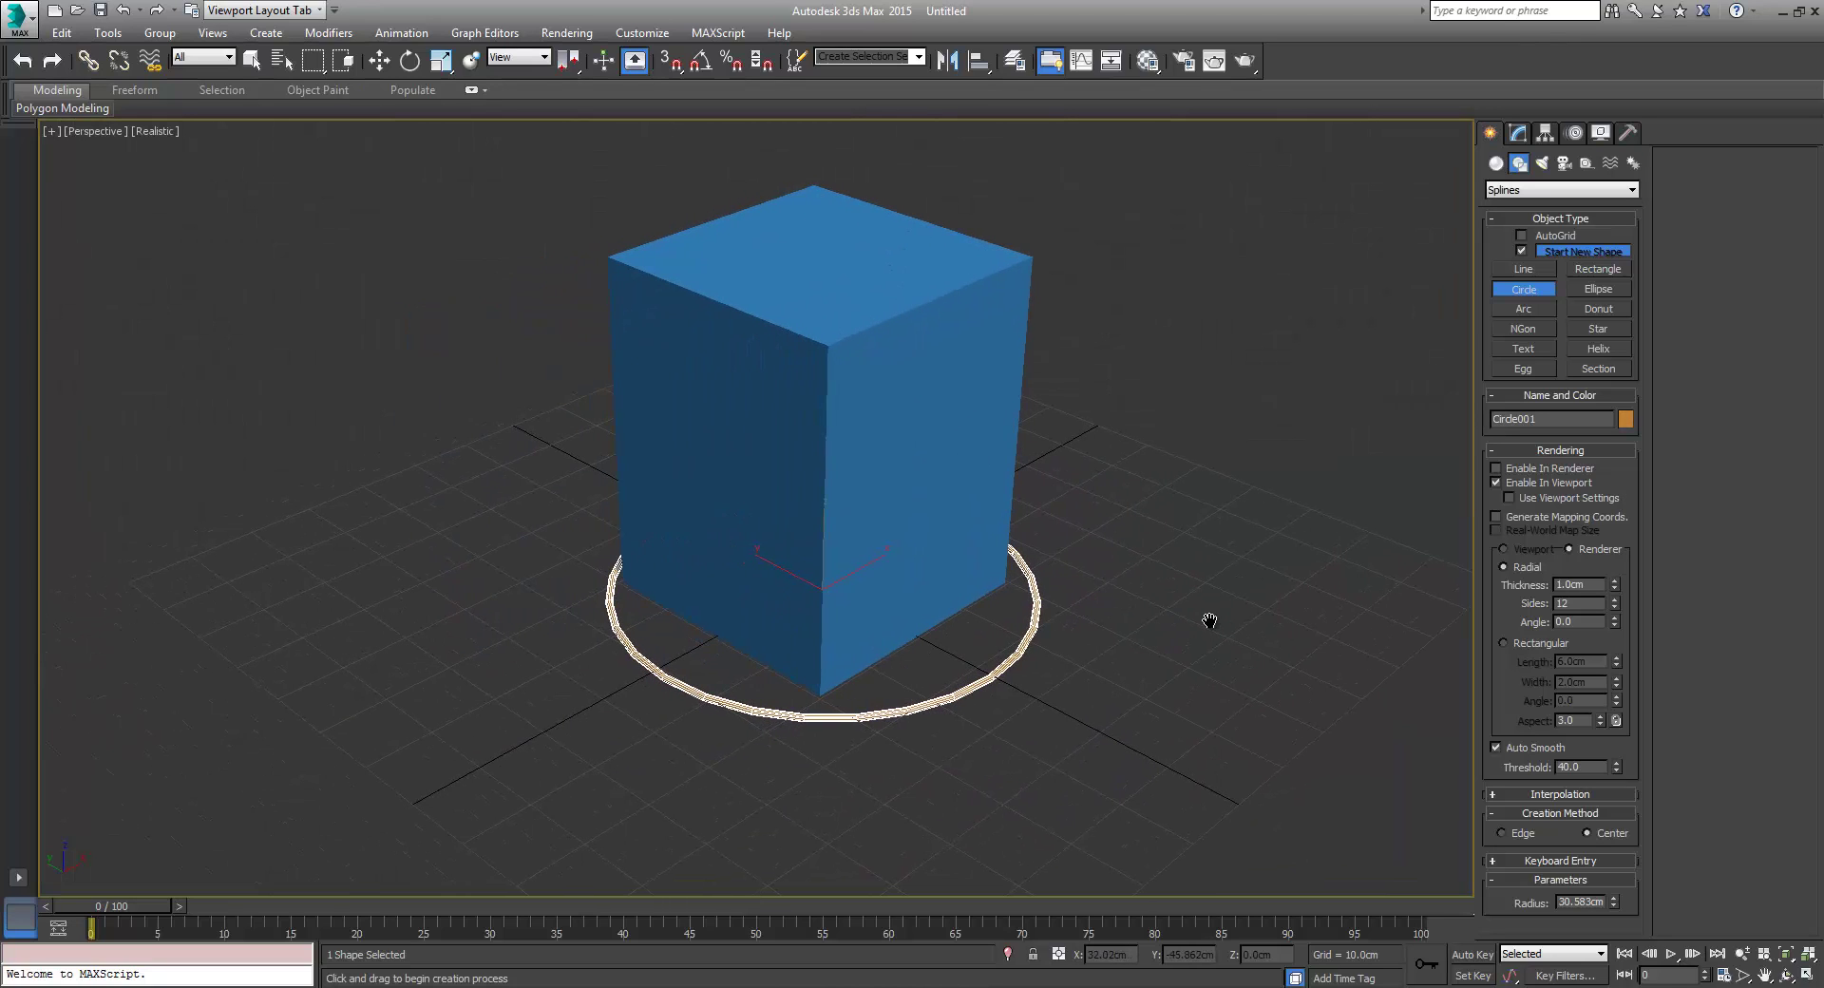
{"action": "key", "text": "F4"}
{"action": "key", "text": "F4"}
Step: Turn off Display Selected with Edged Faces in Viewport Configuration's Visual Style for all views
{"action": "right_click", "coordinate": [1794, 964]}
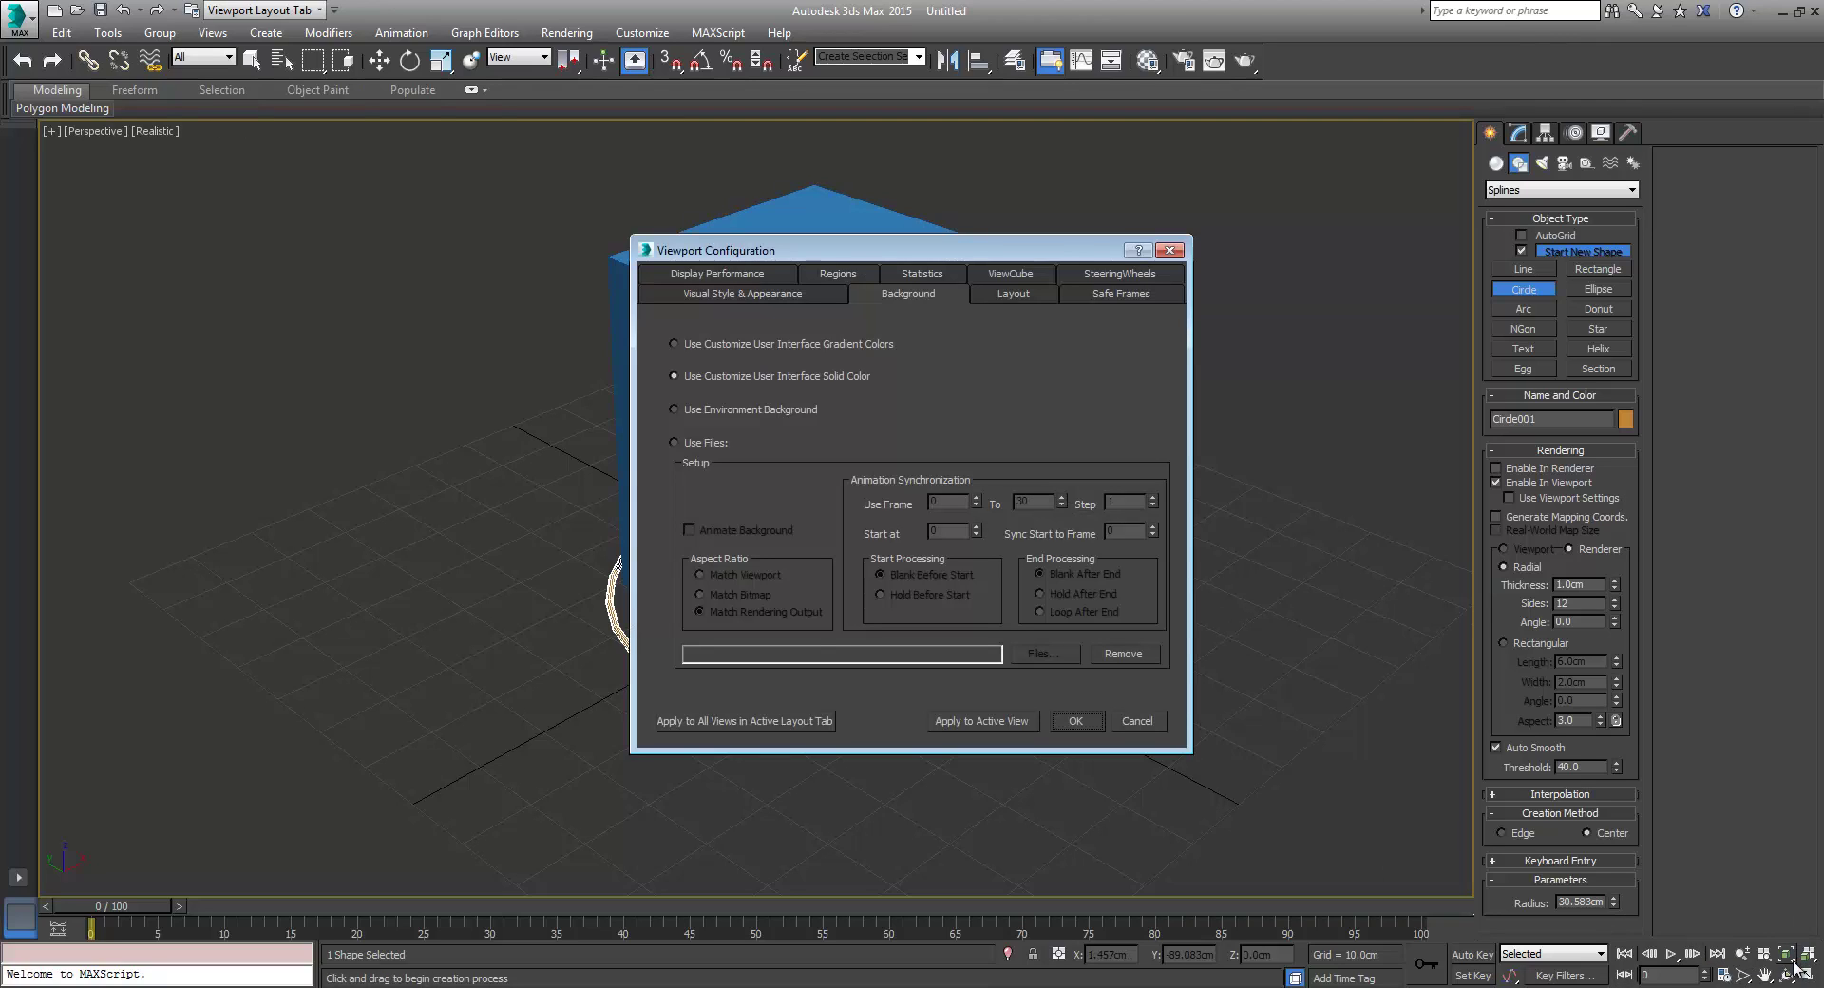
{"action": "left_click", "coordinate": [720, 266]}
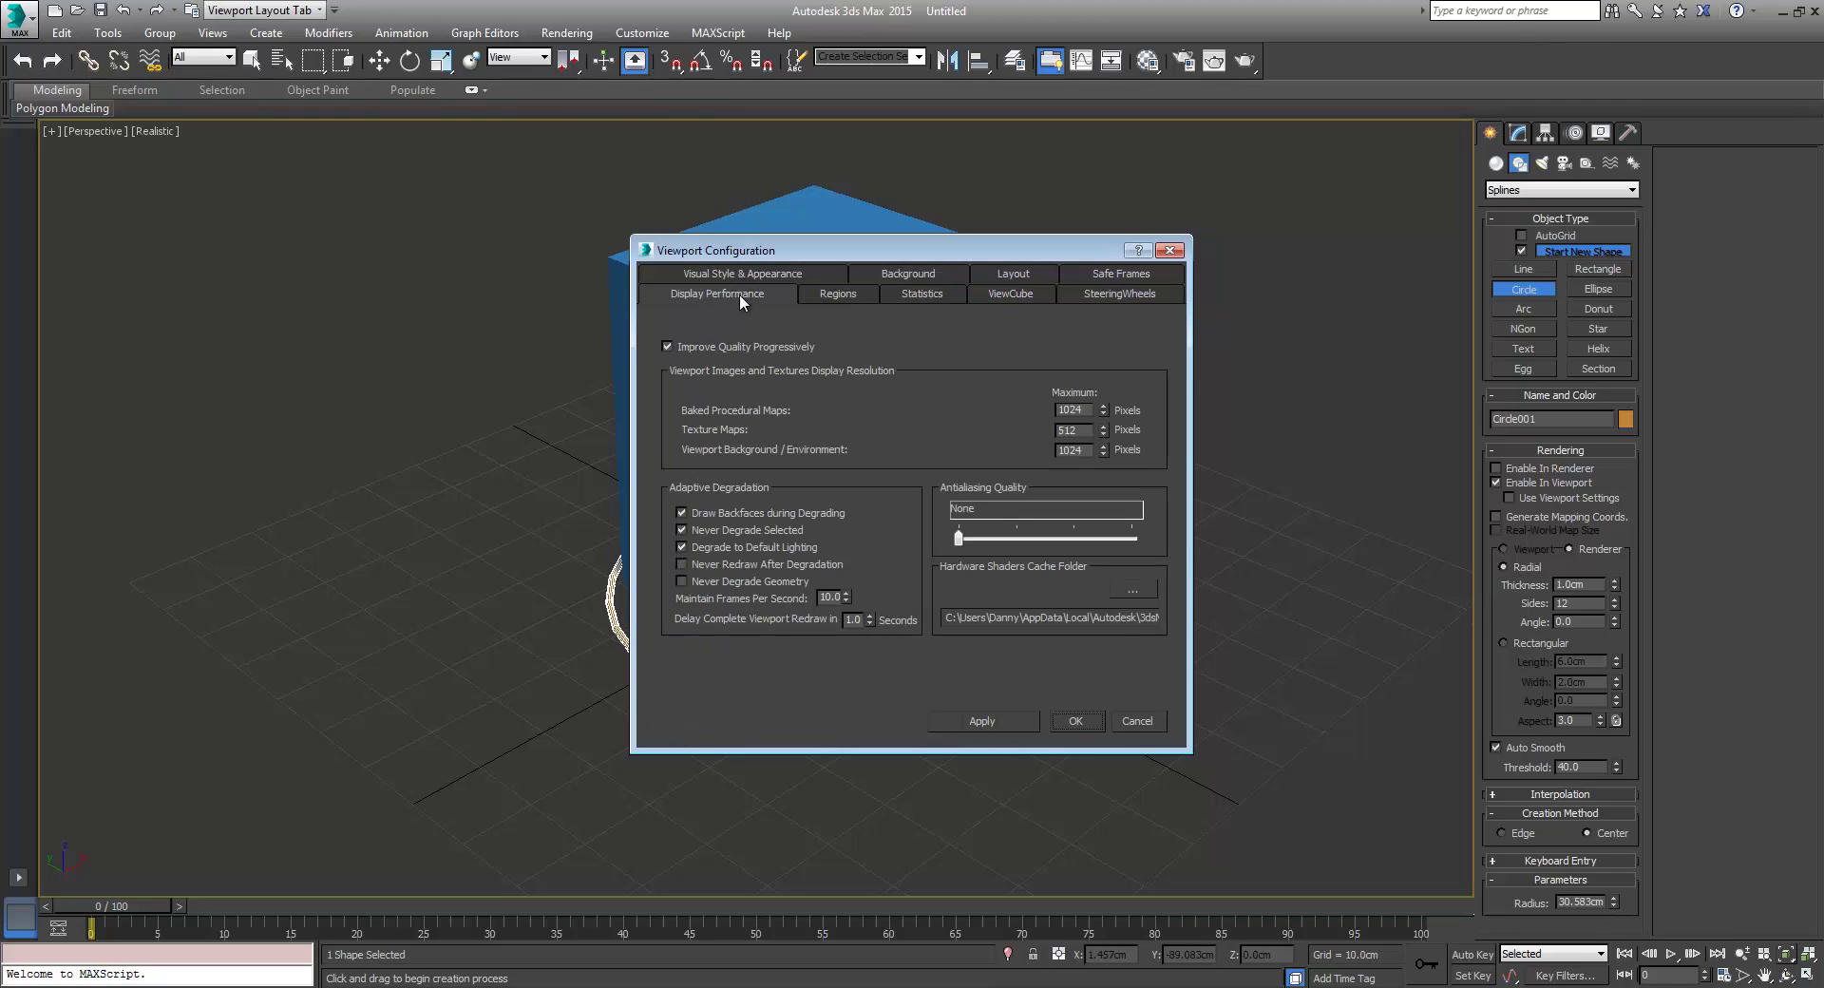
{"action": "left_click", "coordinate": [742, 274]}
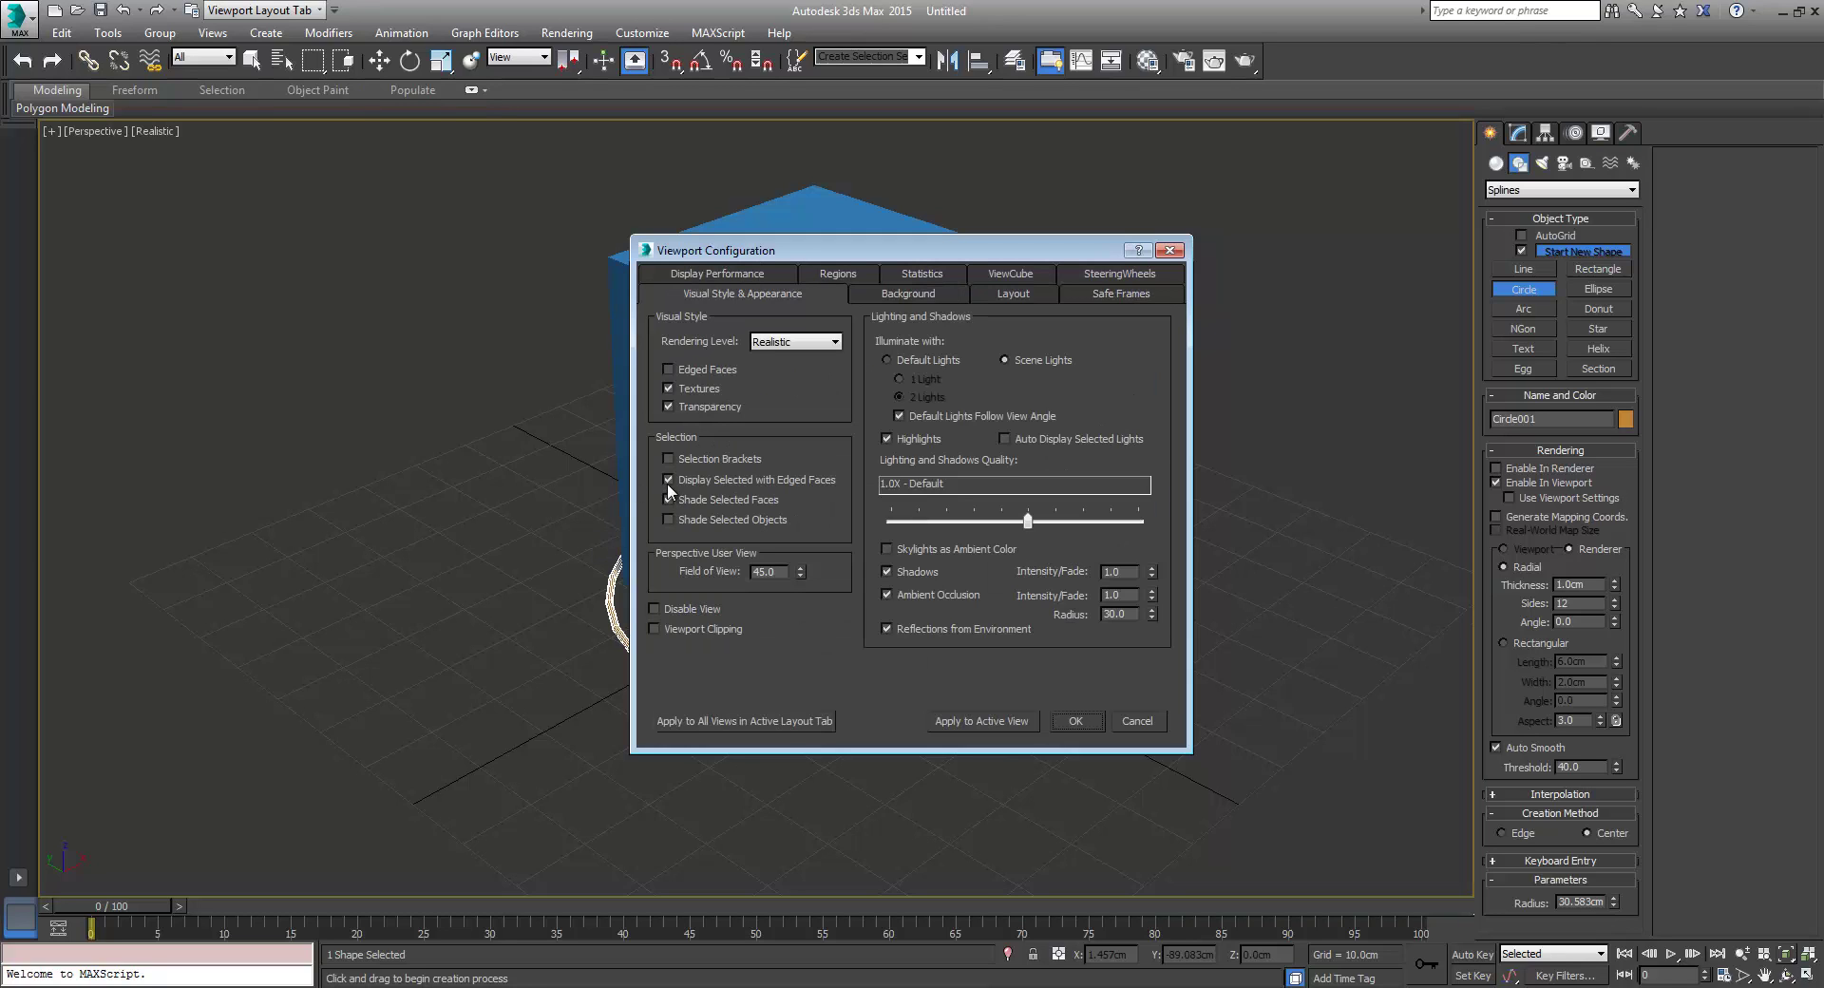
{"action": "left_click", "coordinate": [668, 480]}
{"action": "left_click", "coordinate": [817, 722]}
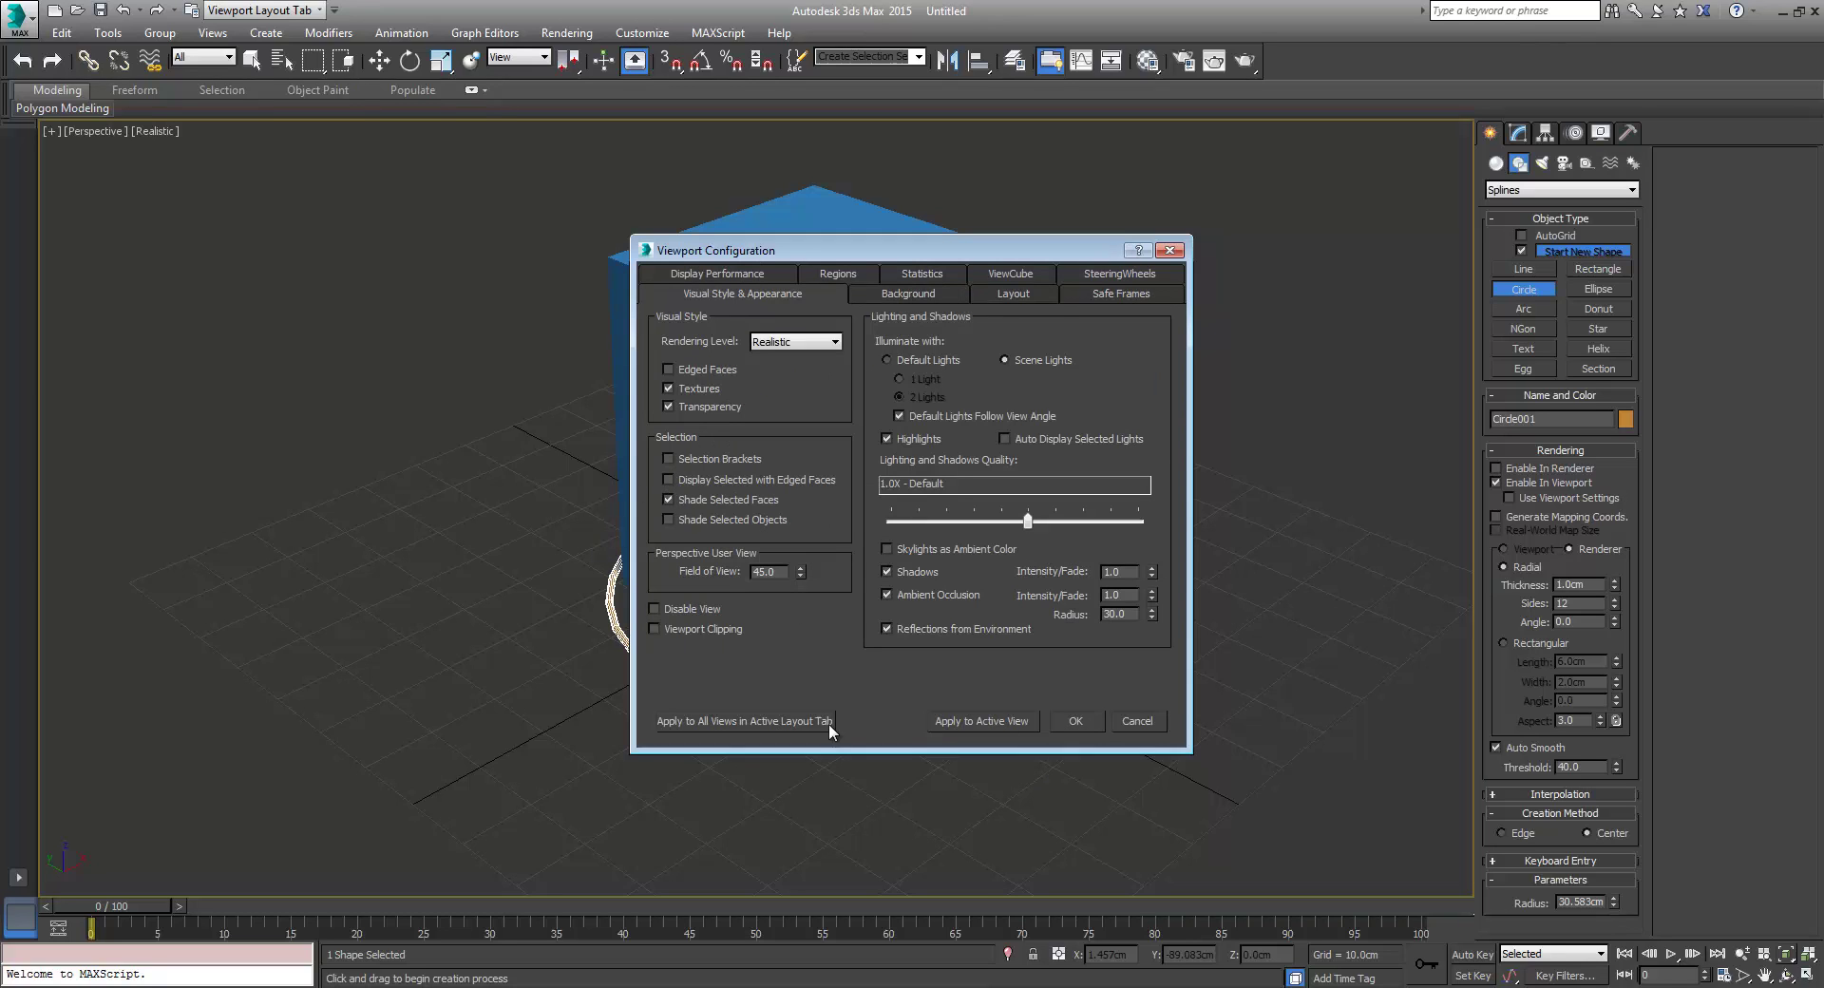
{"action": "left_click", "coordinate": [1080, 722]}
{"action": "middle_click_drag", "start_coordinate": [1030, 684], "coordinate": [998, 679]}
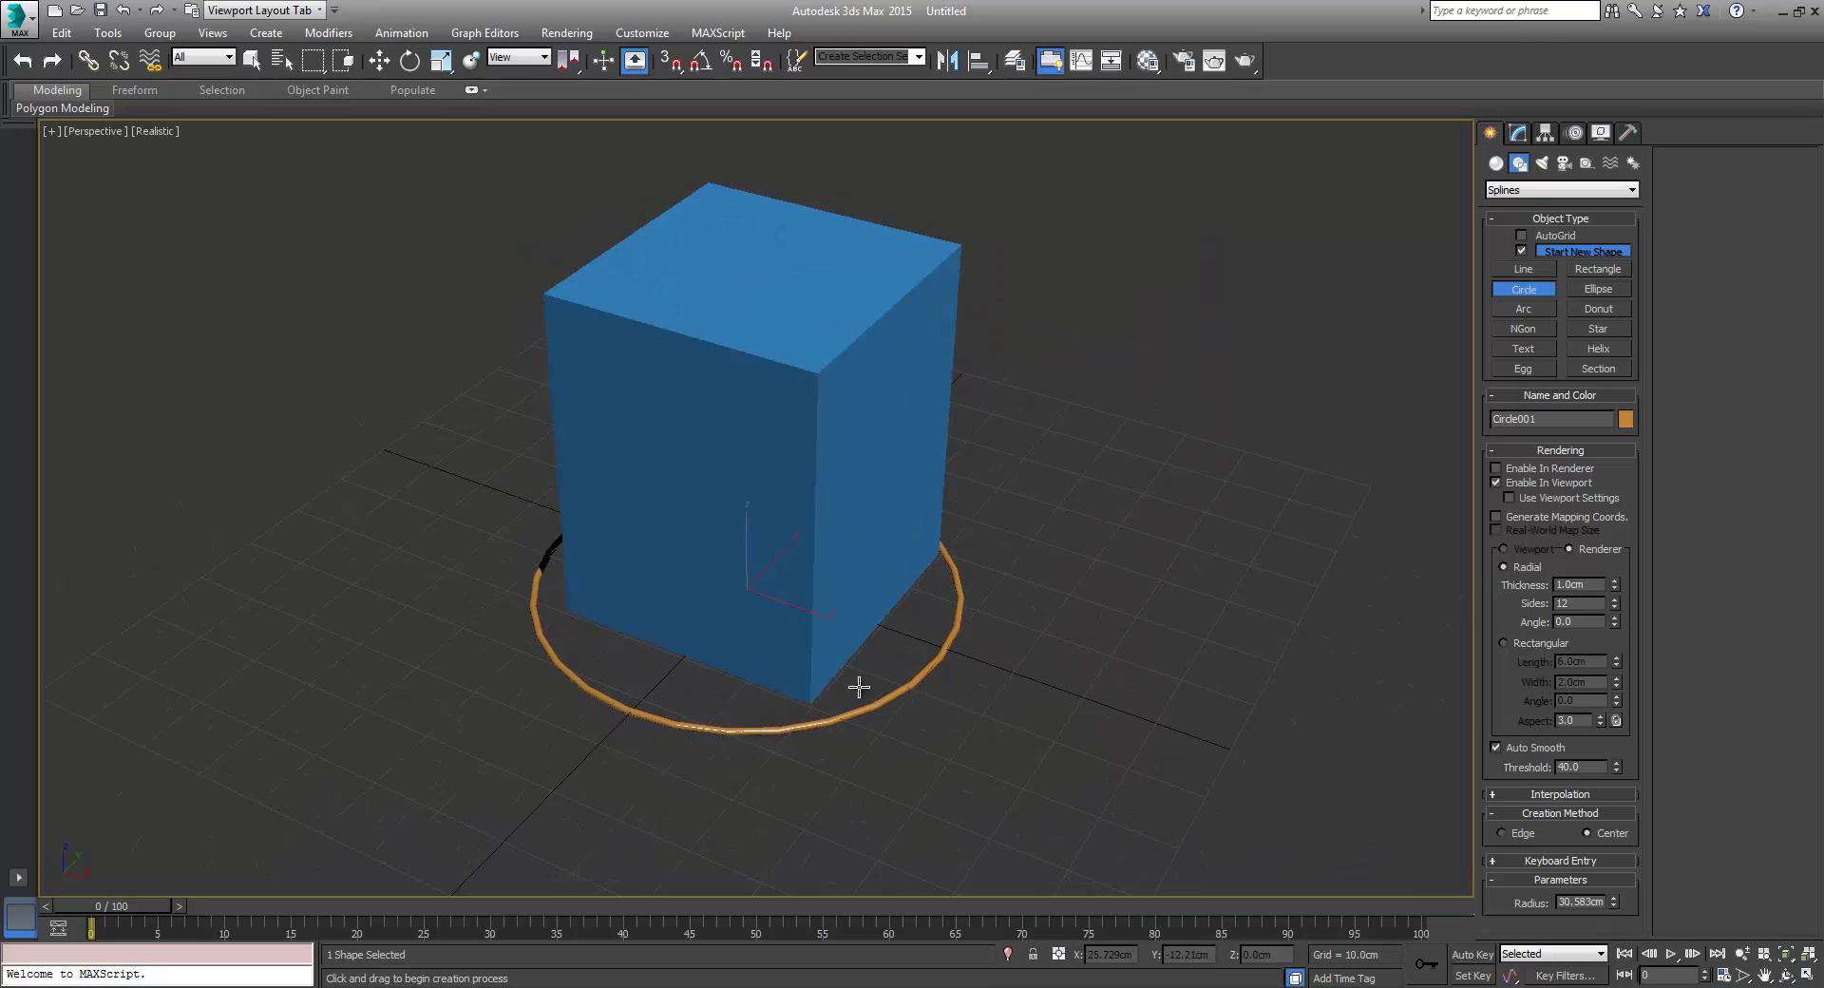
{"action": "middle_click_drag", "start_coordinate": [859, 687], "coordinate": [1098, 664], "text": "alt"}
Step: Zero the circle's X and Y position to centre it at the origin
{"action": "key", "text": "w"}
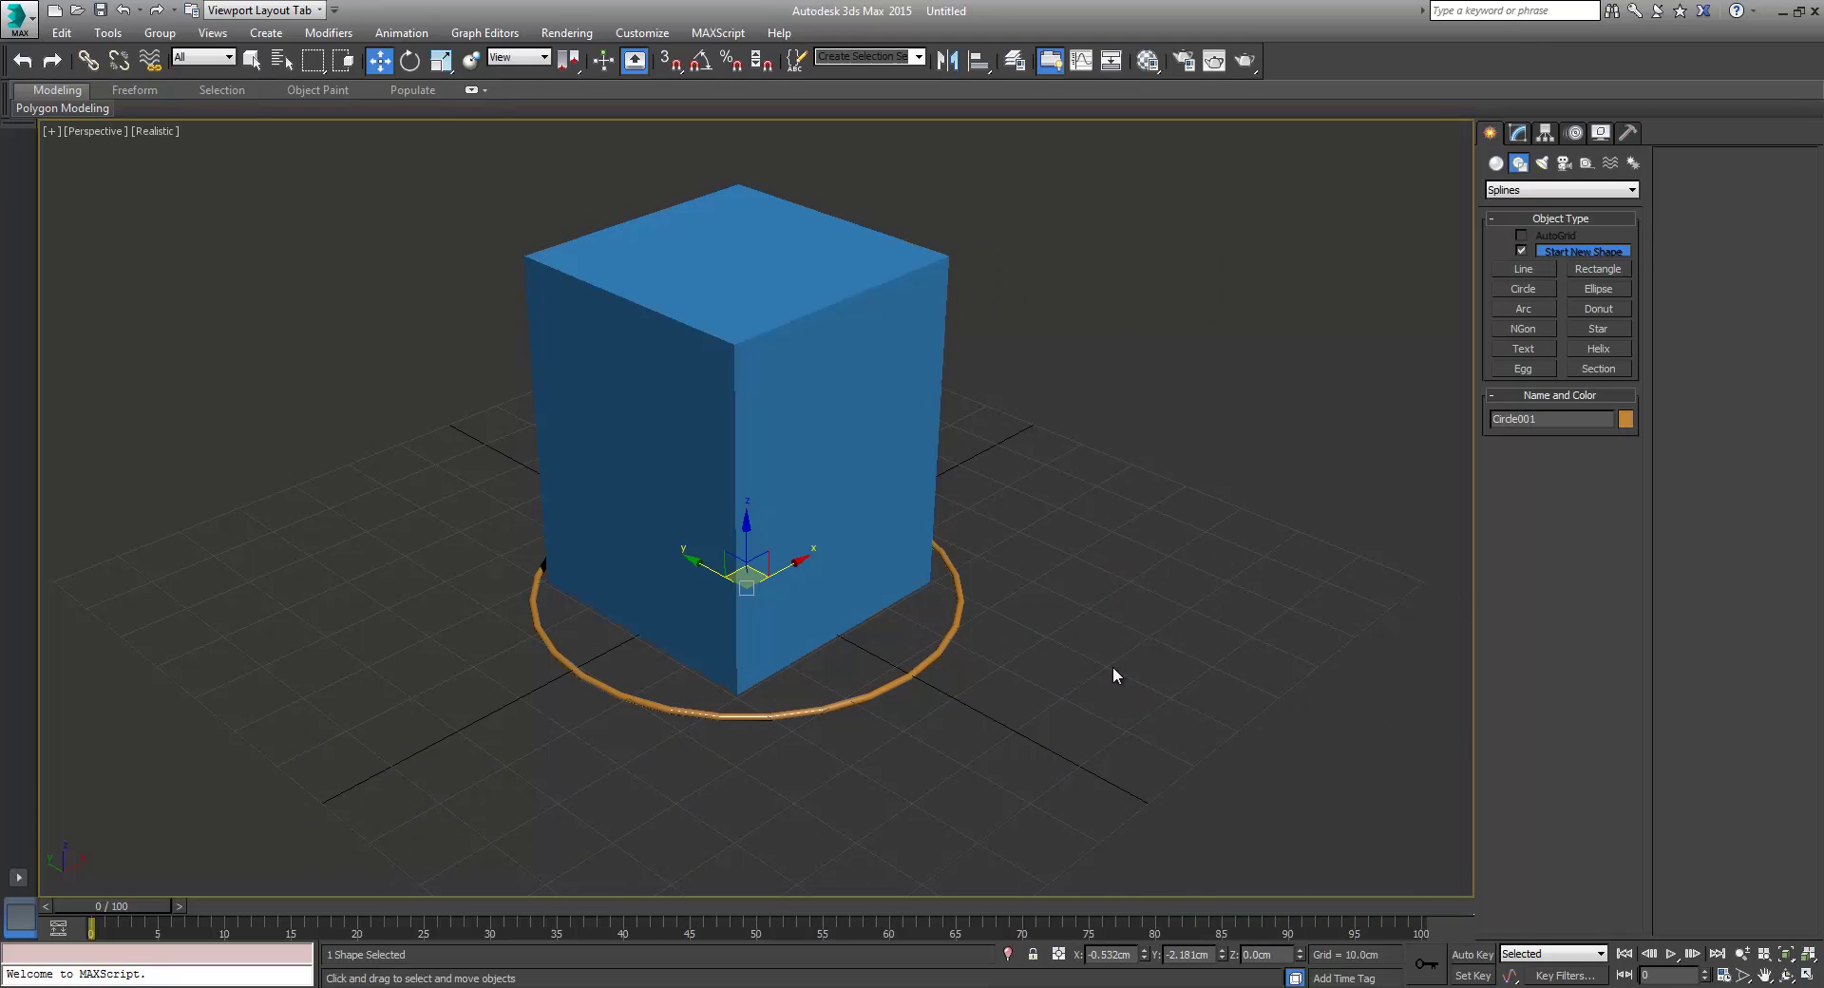
{"action": "right_click", "coordinate": [1113, 672]}
{"action": "right_click", "coordinate": [1144, 954]}
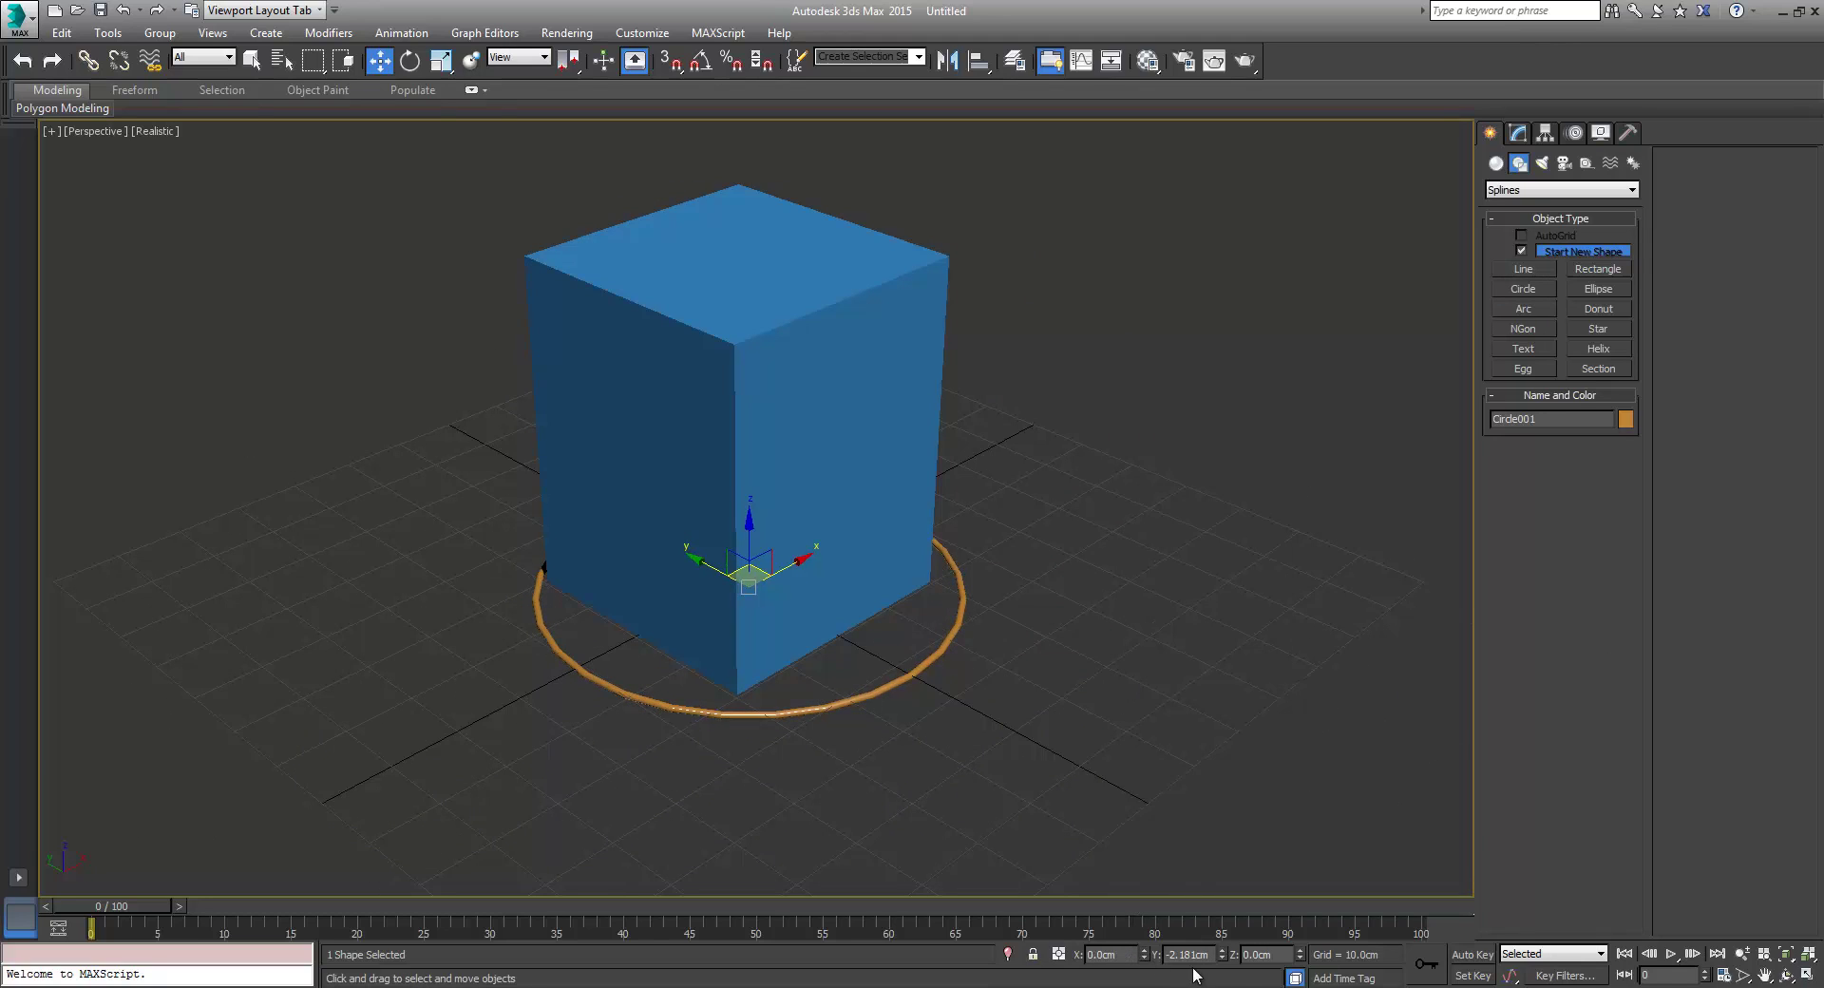
{"action": "right_click", "coordinate": [1223, 953]}
{"action": "mouse_move", "coordinate": [1137, 680]}
{"action": "middle_mouse_down"}
{"action": "mouse_move", "coordinate": [1079, 729]}
{"action": "mouse_move", "coordinate": [1140, 737]}
{"action": "mouse_move", "coordinate": [1150, 711]}
{"action": "middle_mouse_up"}
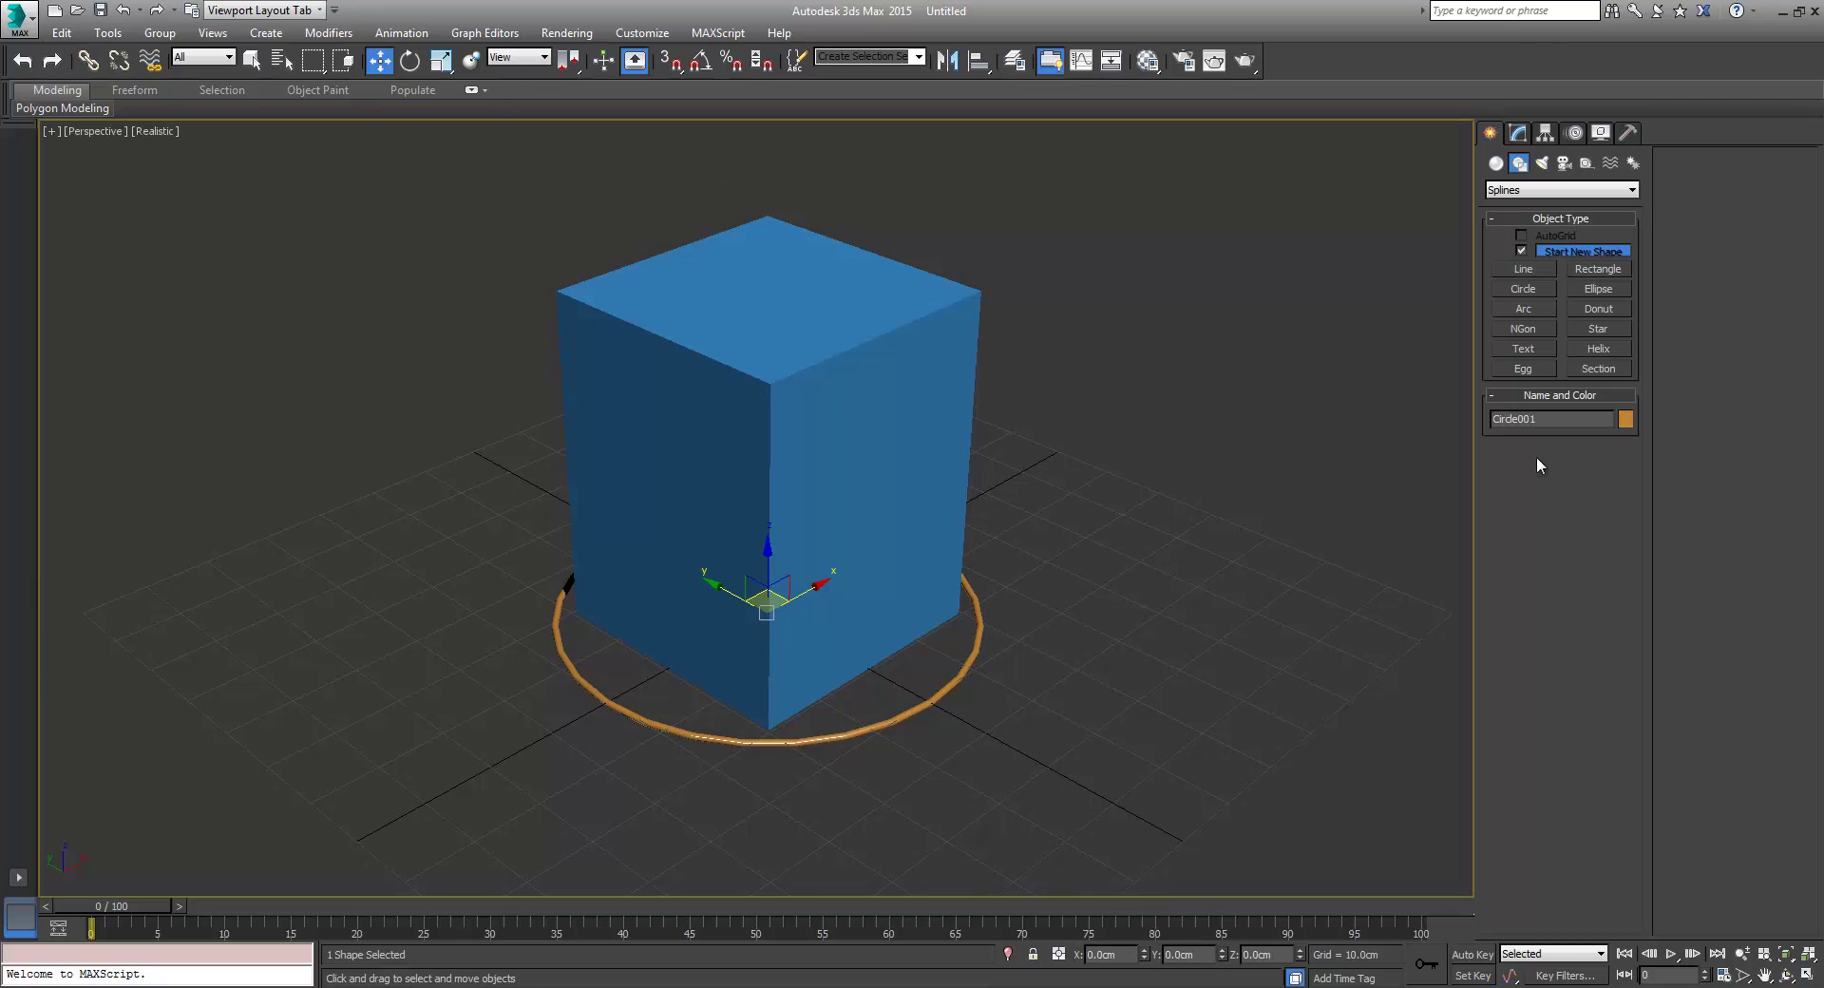
Step: Rename Circle001 to ctrl_bottom
{"action": "left_click", "coordinate": [1552, 415]}
{"action": "type", "text": "ctrl_bottom"}
{"action": "mouse_move", "coordinate": [955, 670]}
{"action": "middle_mouse_down"}
{"action": "mouse_move", "coordinate": [900, 663]}
{"action": "mouse_move", "coordinate": [948, 655]}
{"action": "middle_mouse_up"}
Step: In the front view, shift-copy the ring partway up the box as ctrl_middle
{"action": "key", "text": "f"}
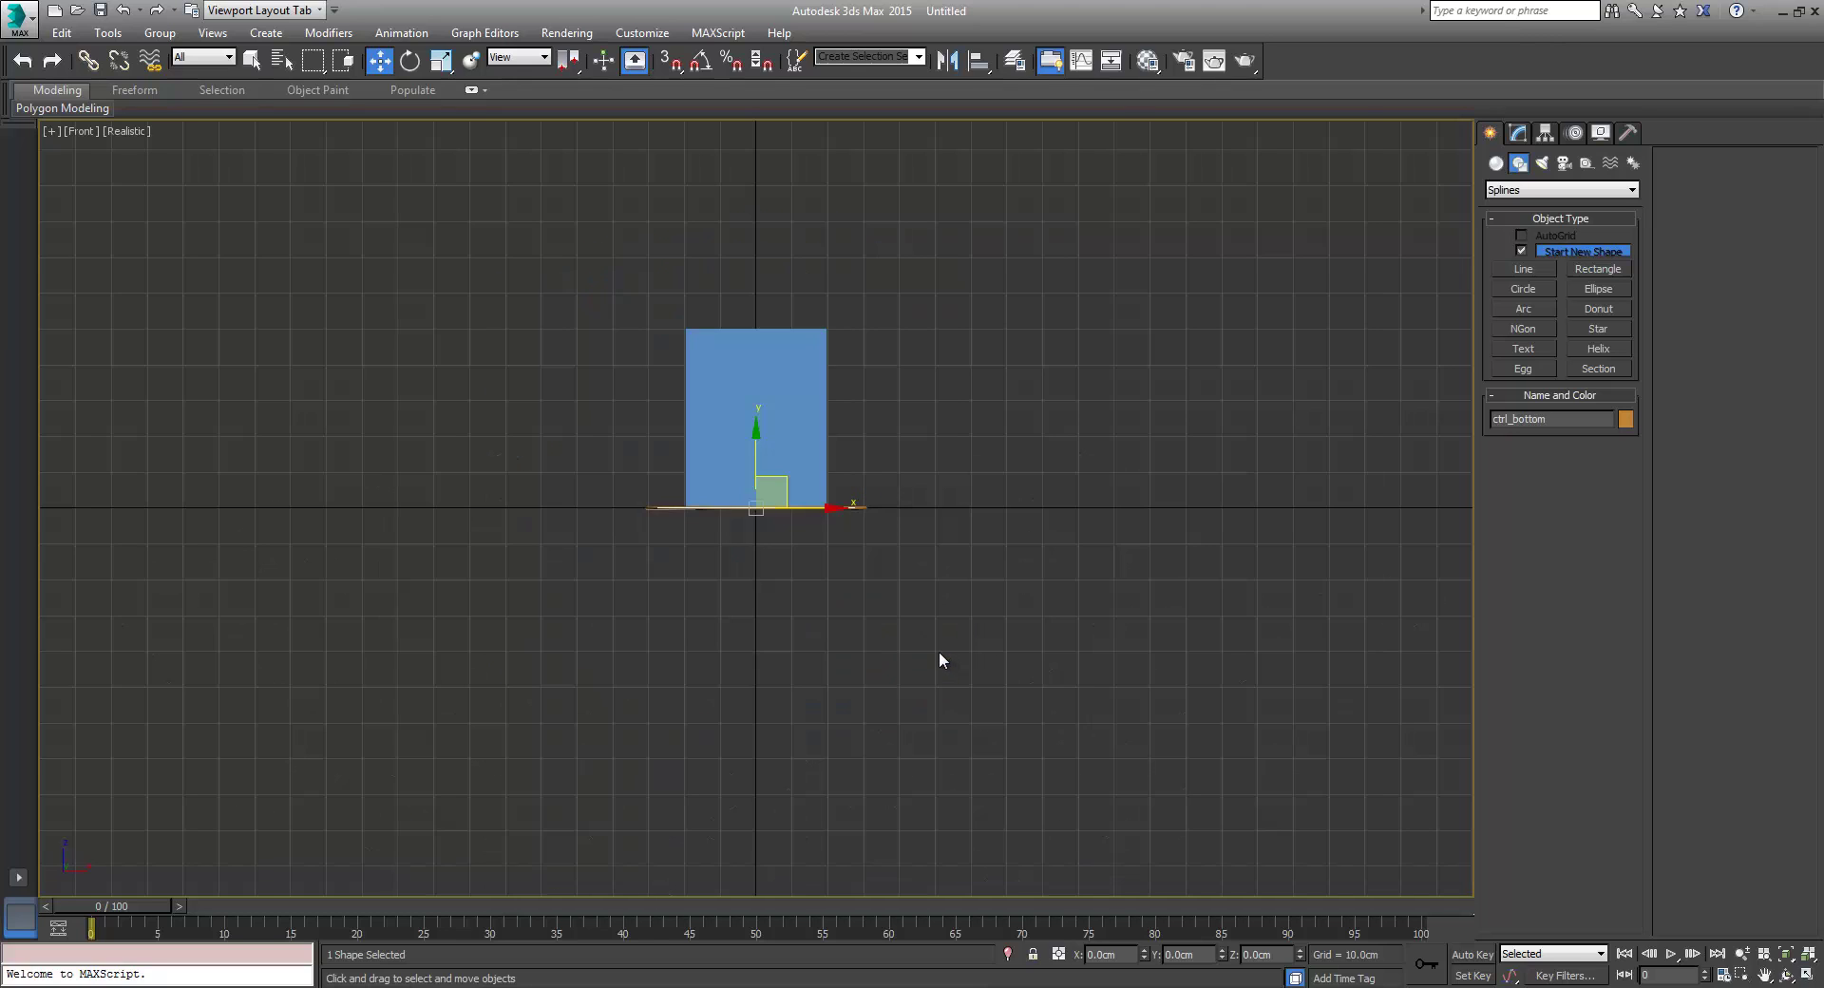
{"action": "key", "text": "z"}
{"action": "middle_click_drag", "start_coordinate": [997, 460], "coordinate": [901, 726]}
{"action": "scroll", "coordinate": [964, 753], "scroll_direction": "down", "scroll_amount": 2}
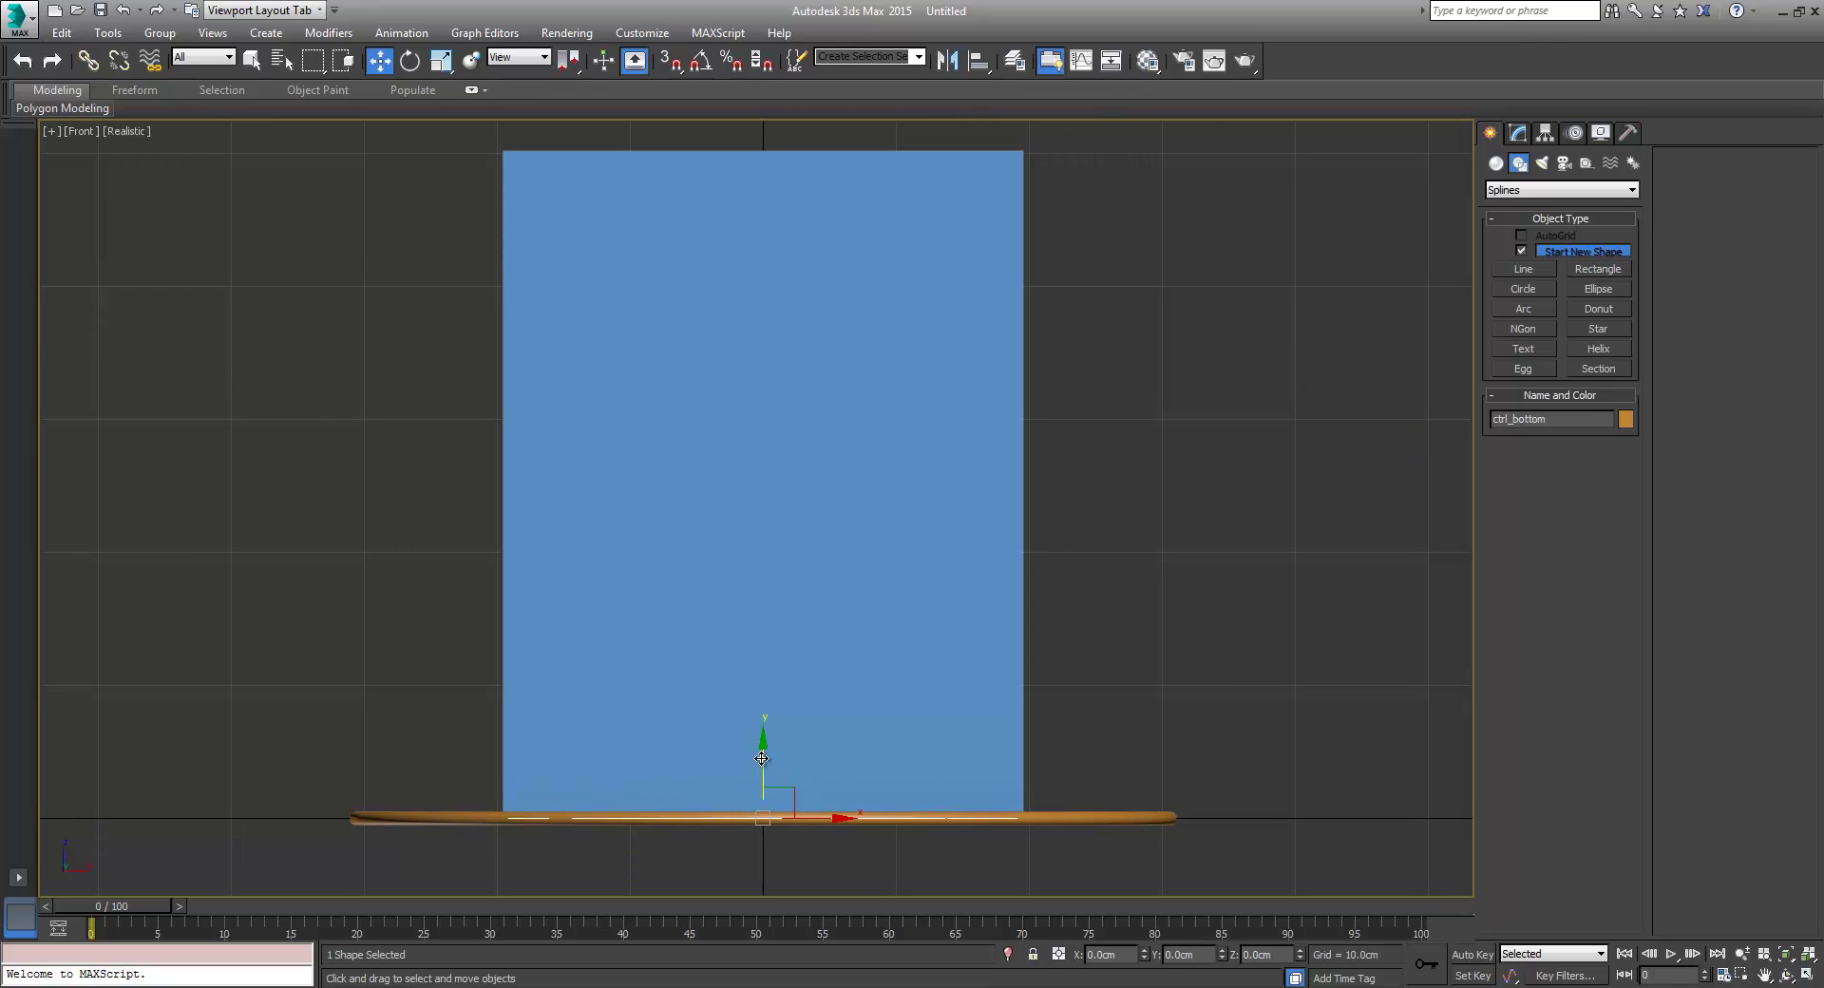
{"action": "left_click_drag", "start_coordinate": [765, 758], "coordinate": [787, 435], "text": "shift"}
{"action": "left_click_drag", "start_coordinate": [875, 553], "coordinate": [822, 554]}
{"action": "type", "text": "middle"}
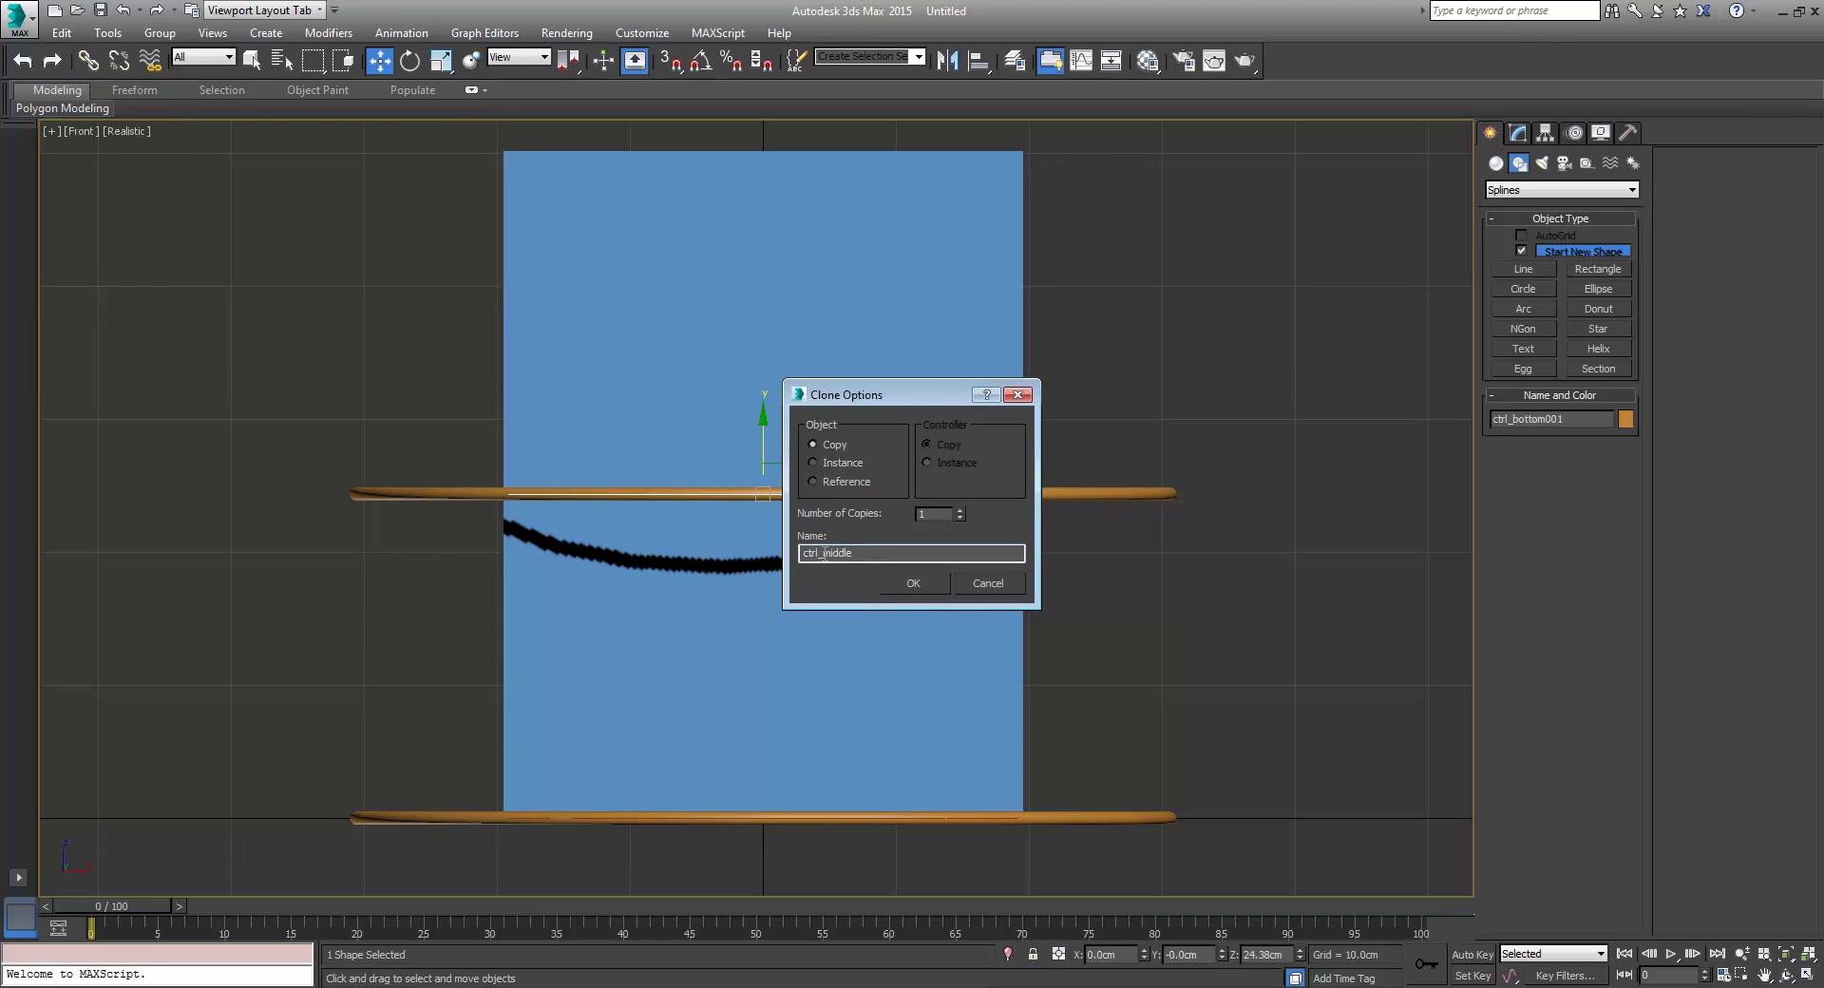
{"action": "key", "text": "Return"}
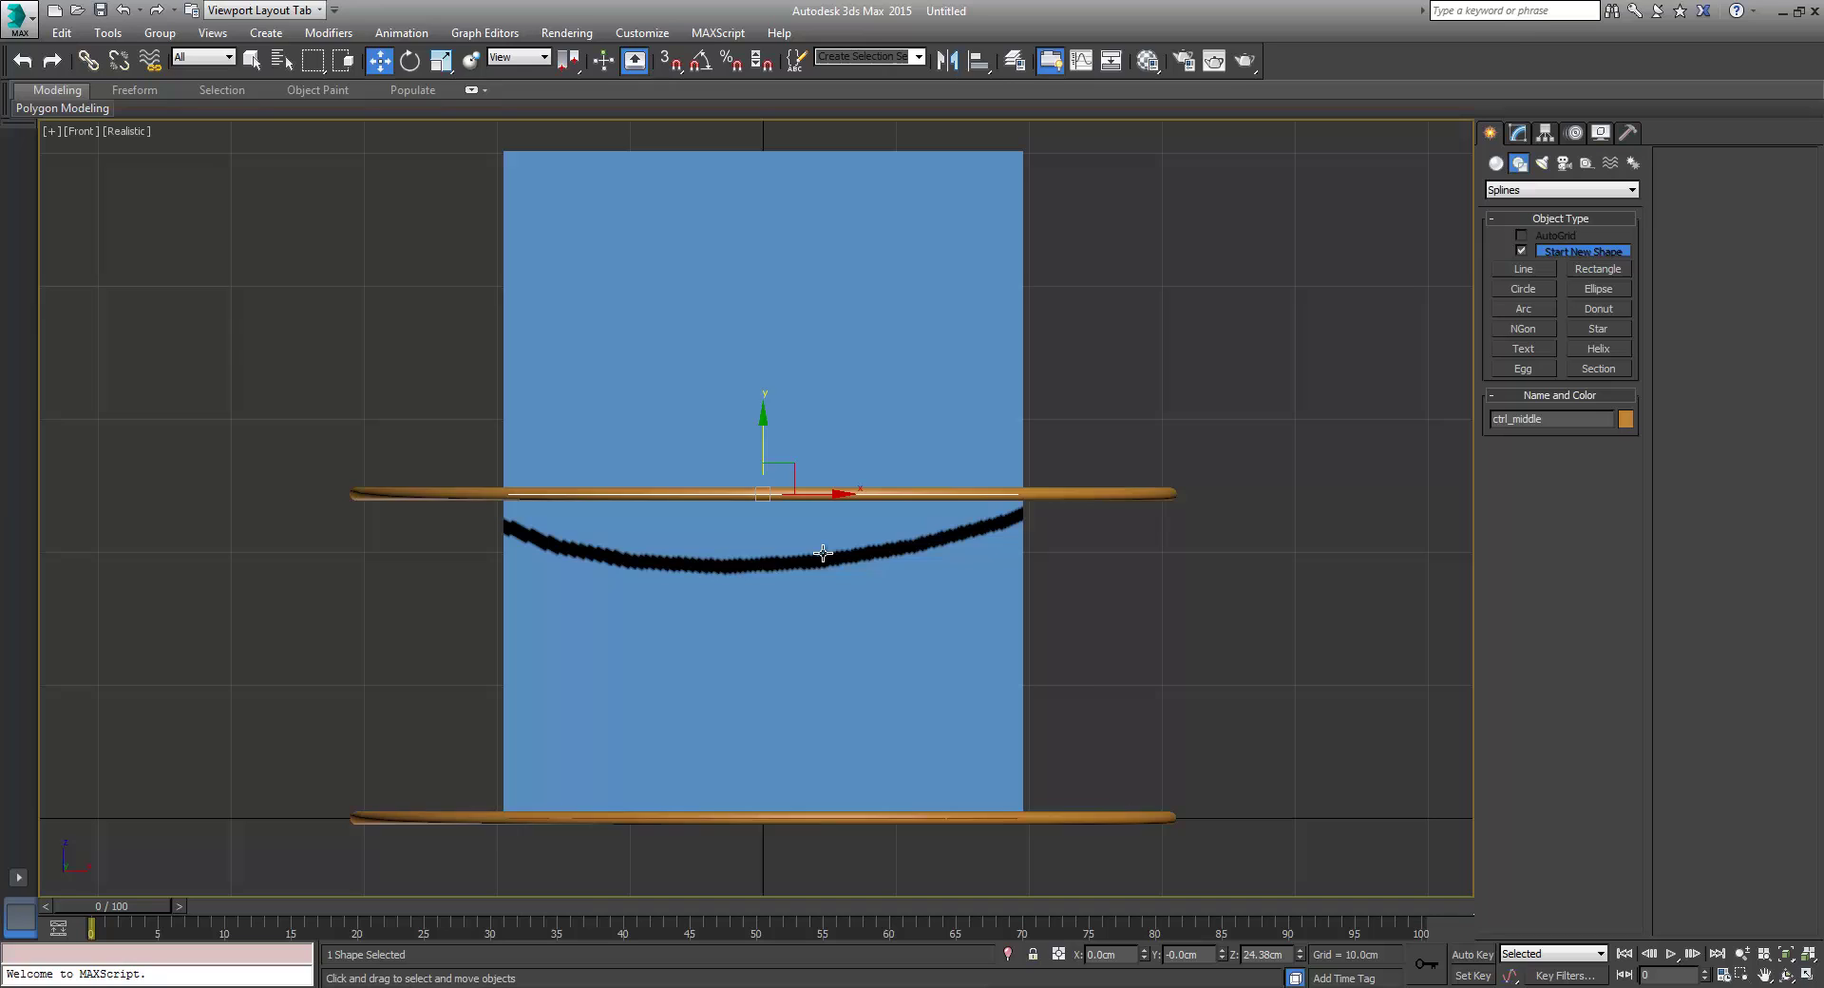
Step: Copy ctrl_middle to the top of the box, naming the clone ctrl_top
{"action": "key", "text": "F4"}
{"action": "left_click_drag", "start_coordinate": [762, 445], "coordinate": [786, 97]}
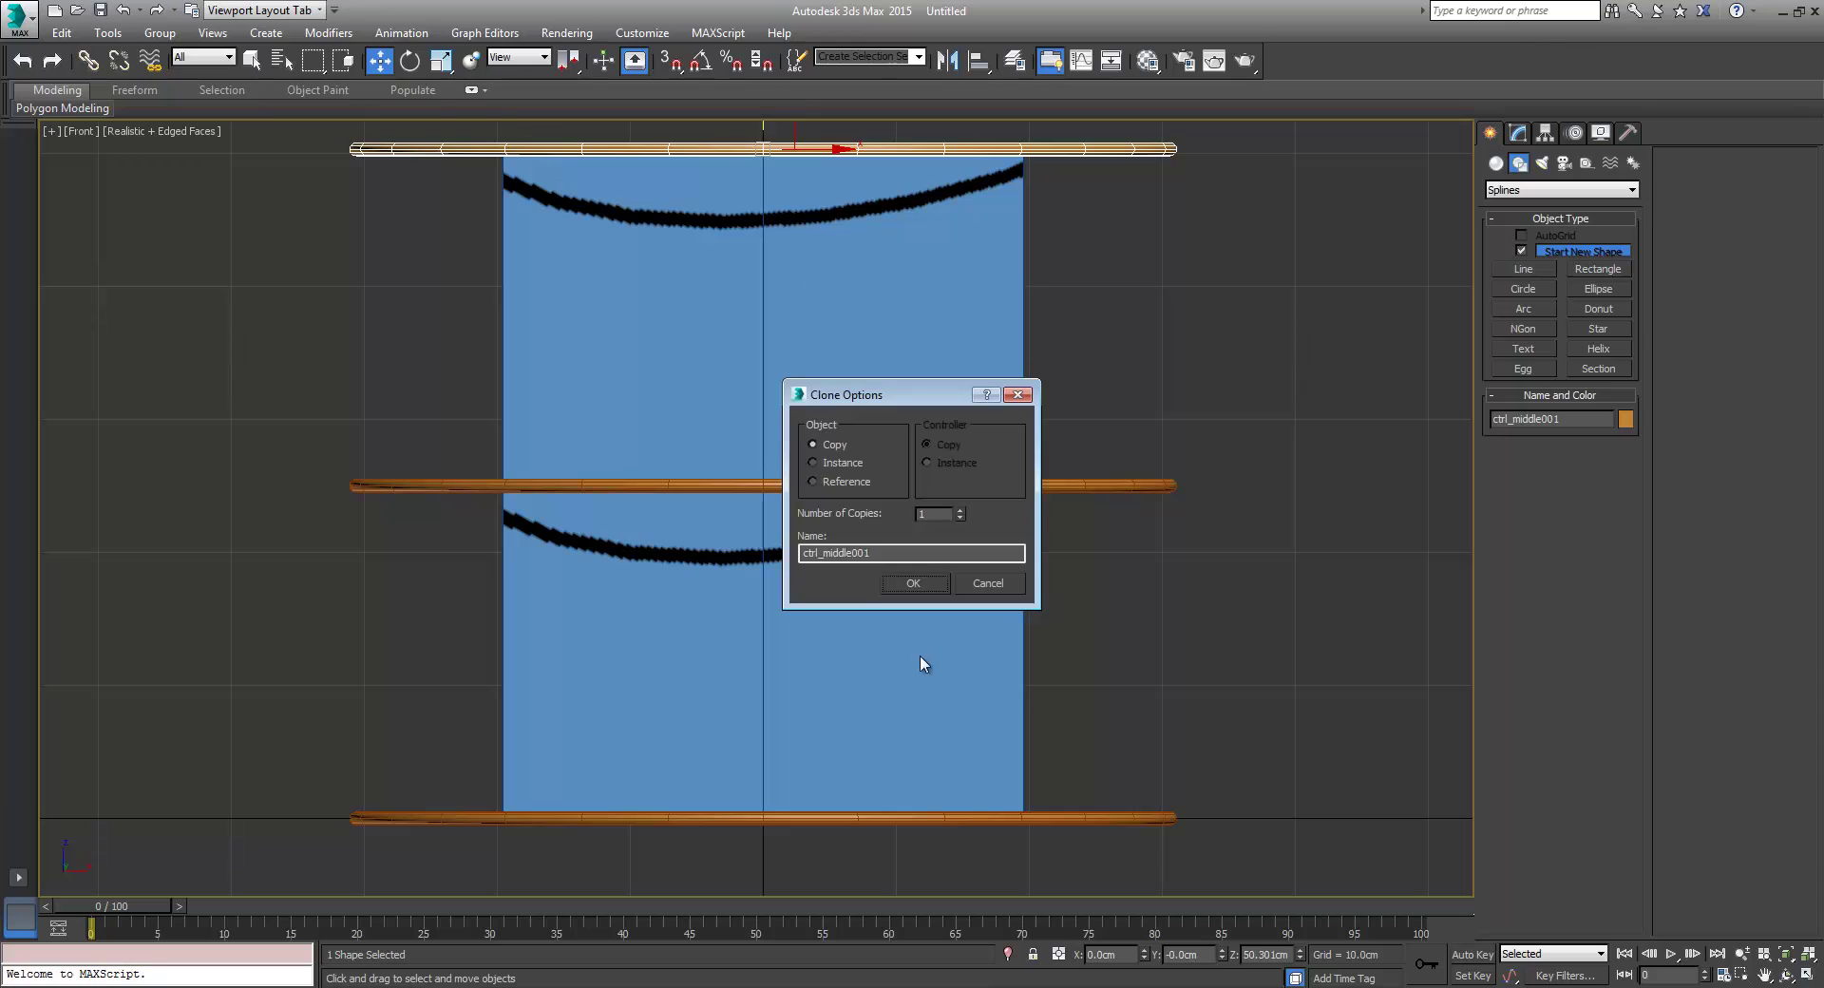
{"action": "left_click_drag", "start_coordinate": [872, 547], "coordinate": [828, 553]}
{"action": "left_click", "coordinate": [914, 583]}
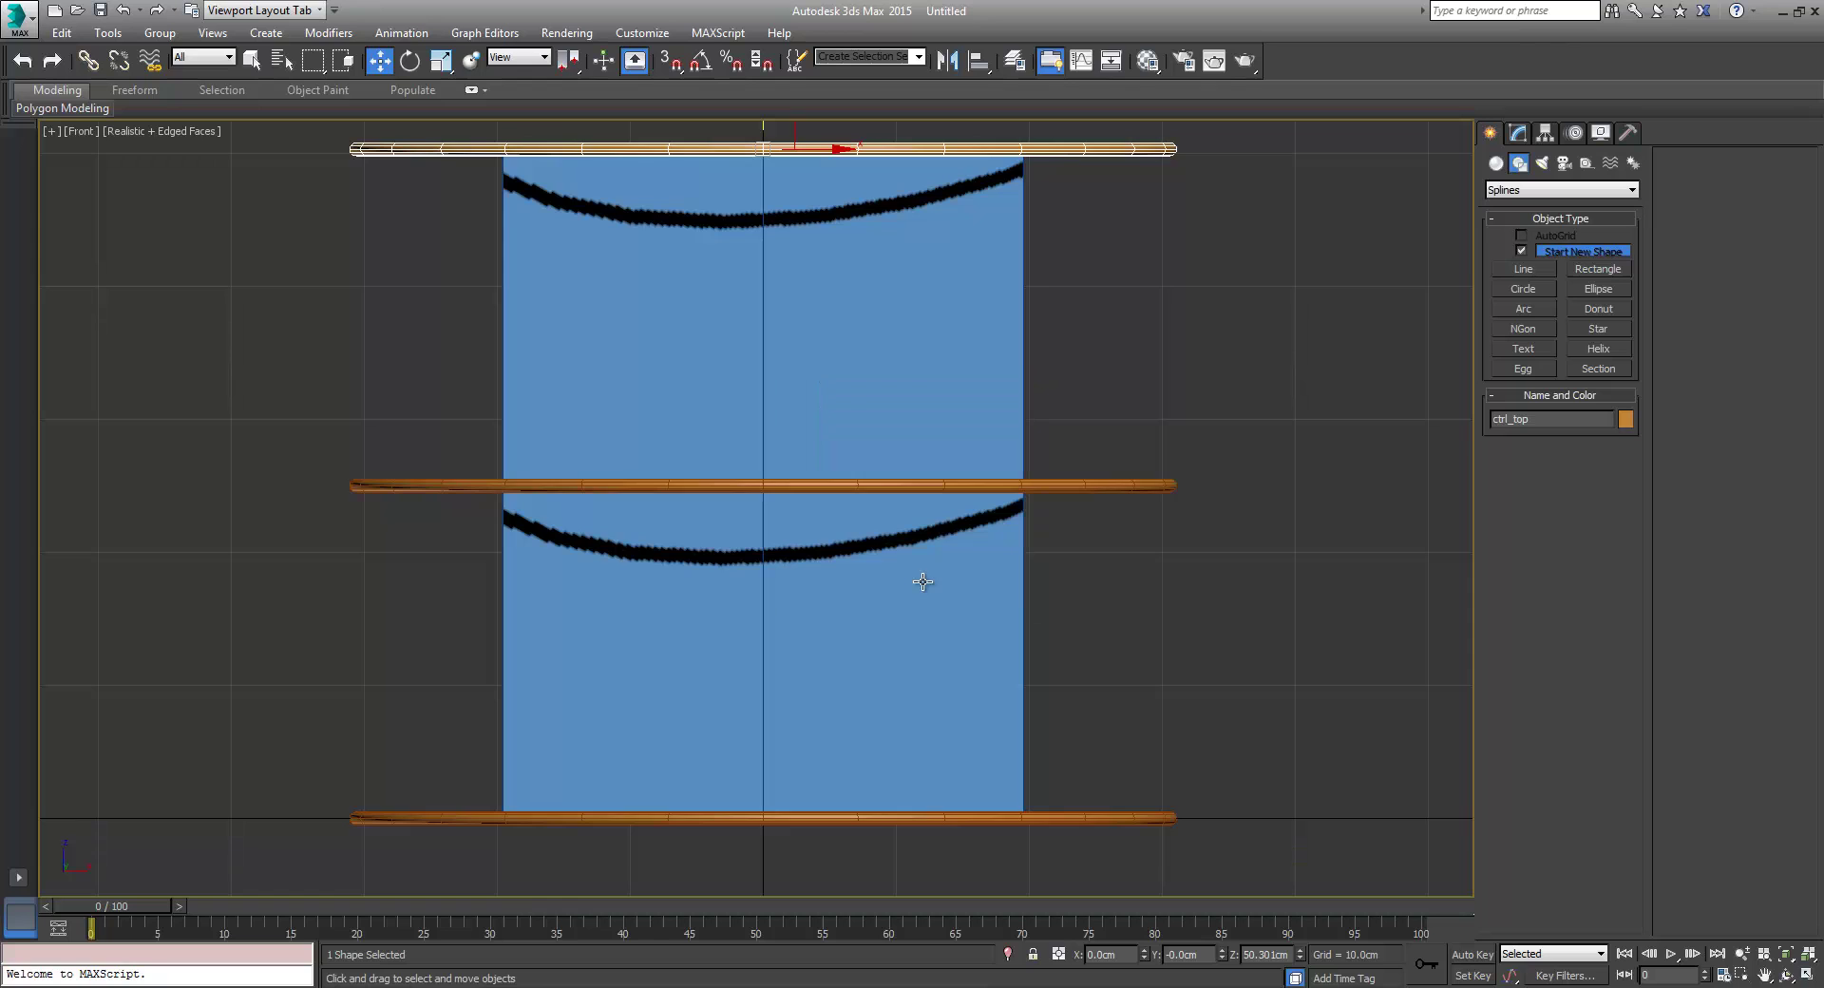
Step: Switch the viewport shading to Shaded and recentre the box among the three rings
{"action": "scroll", "coordinate": [902, 578], "scroll_direction": "down", "scroll_amount": 3}
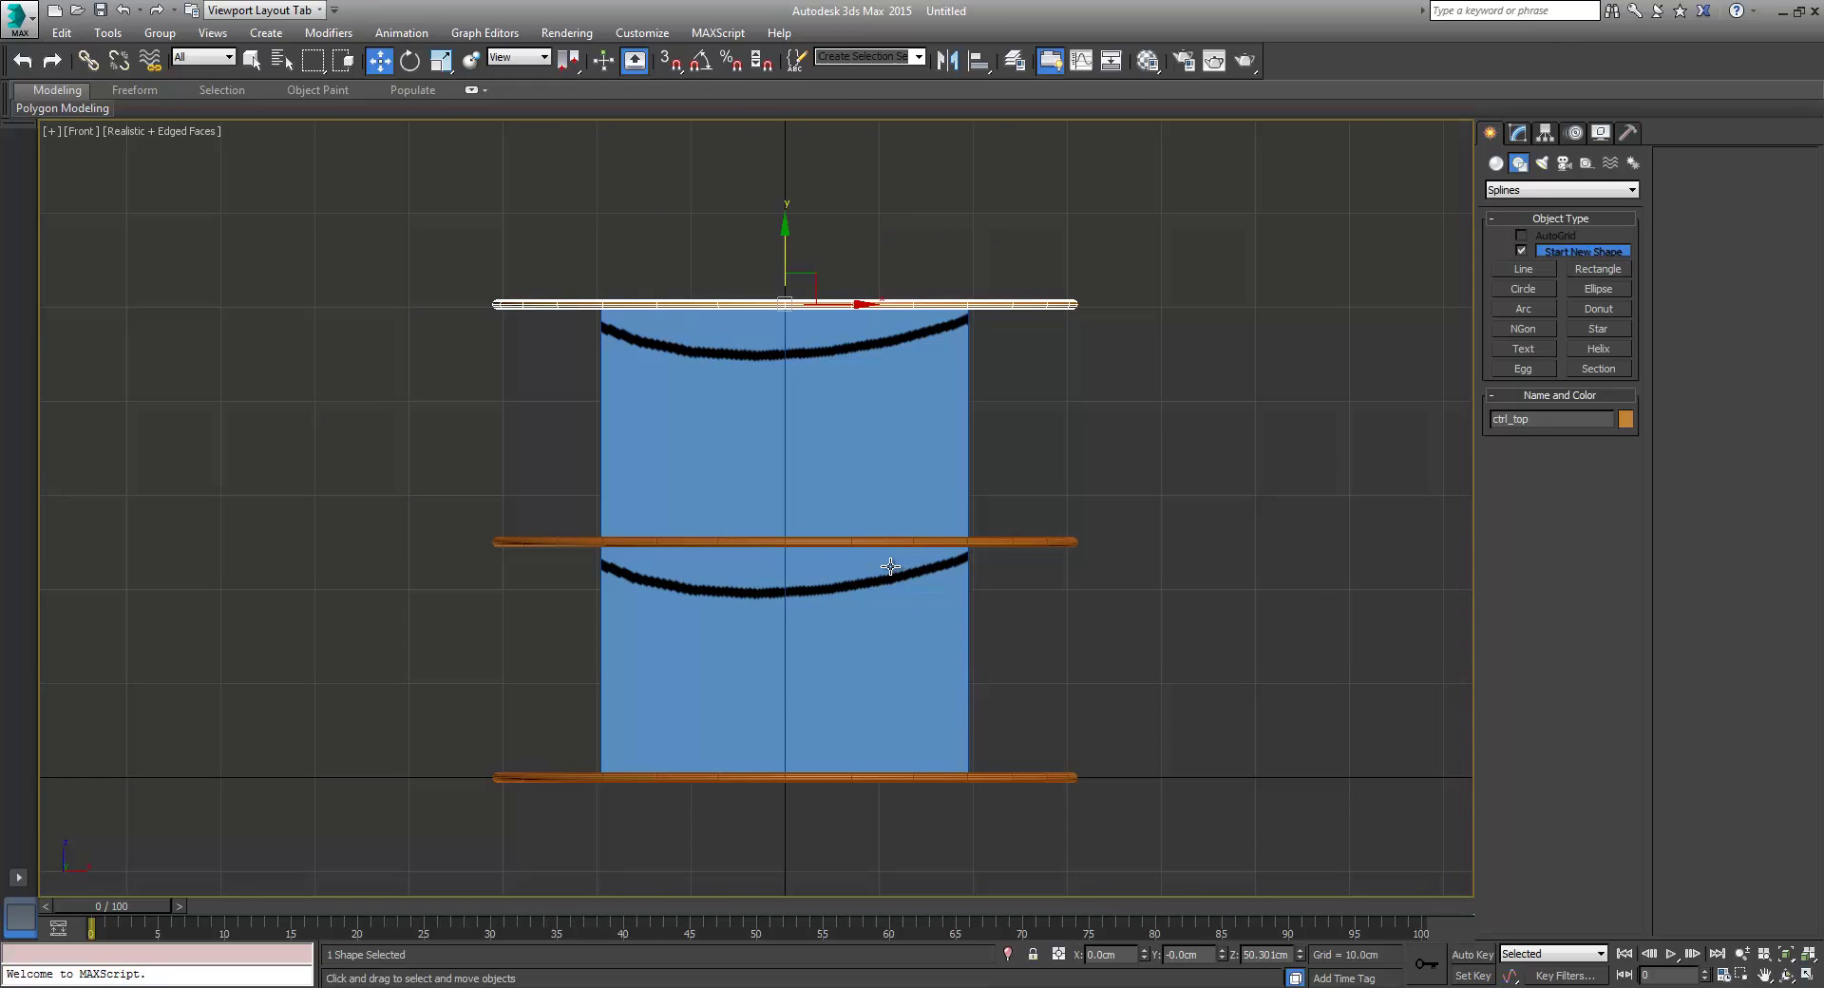
{"action": "middle_click_drag", "start_coordinate": [890, 567], "coordinate": [956, 595], "text": "alt"}
{"action": "scroll", "coordinate": [960, 595], "scroll_direction": "down", "scroll_amount": 2}
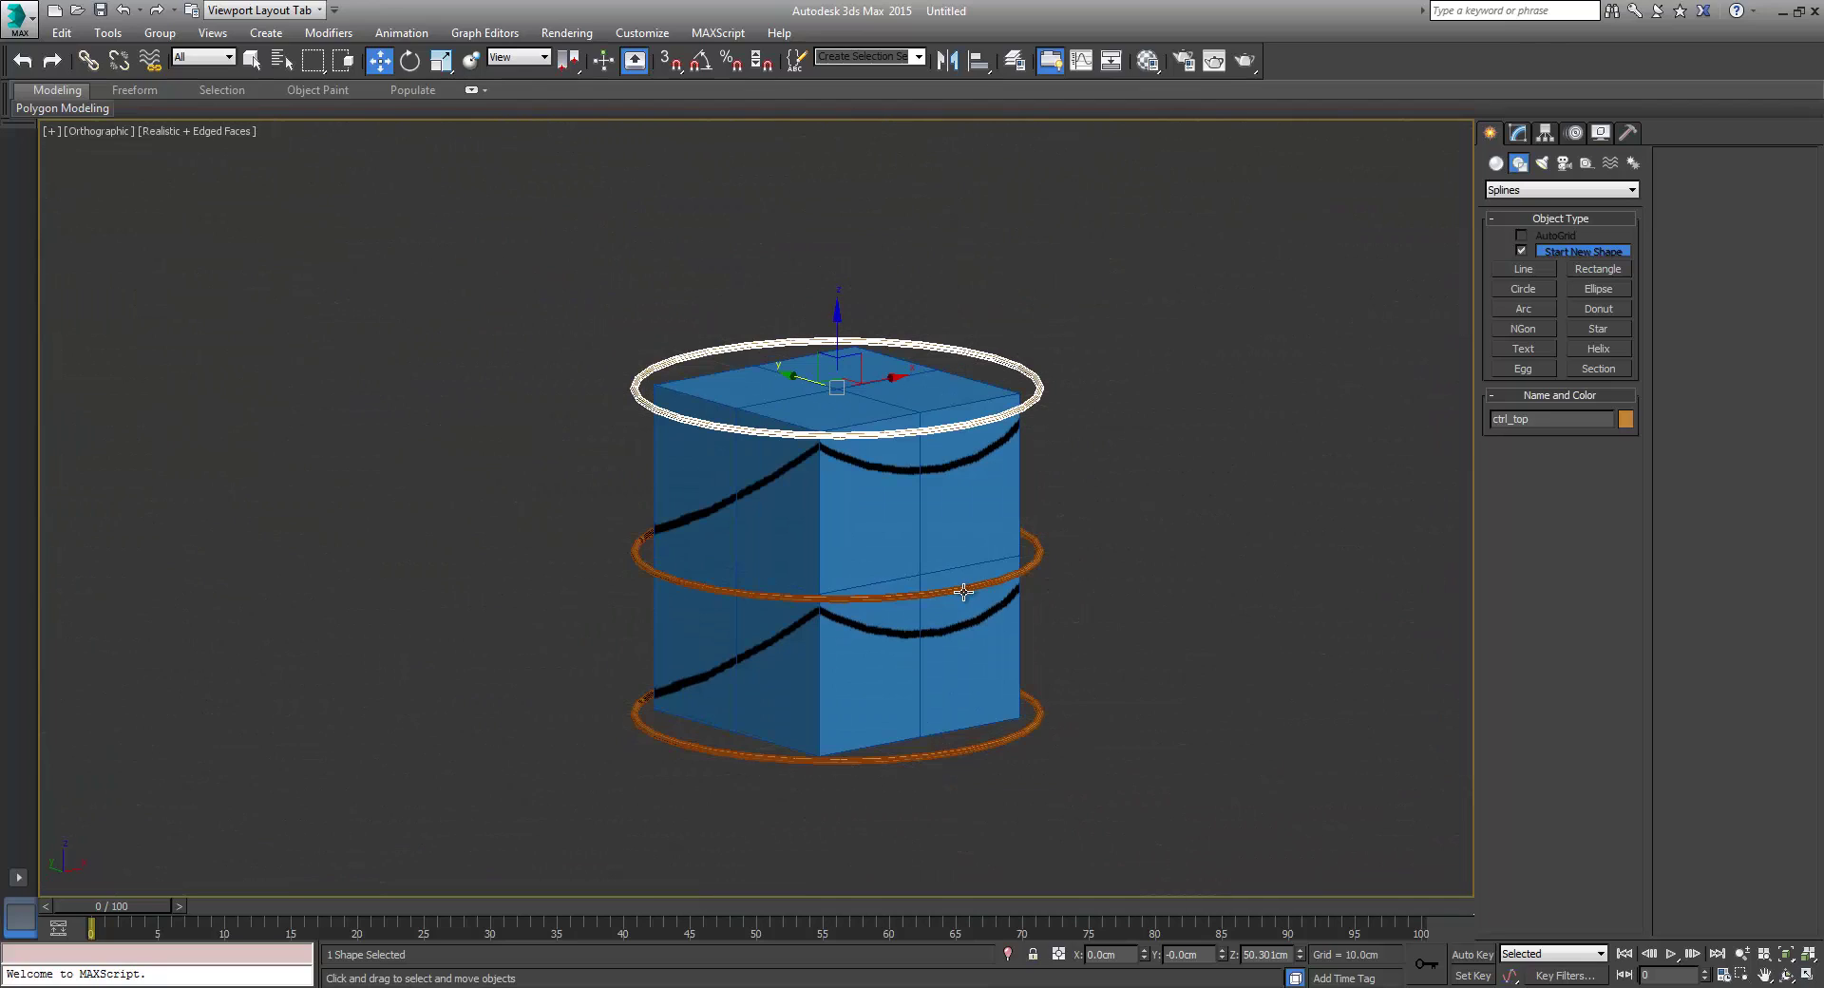
{"action": "left_click", "coordinate": [170, 131]}
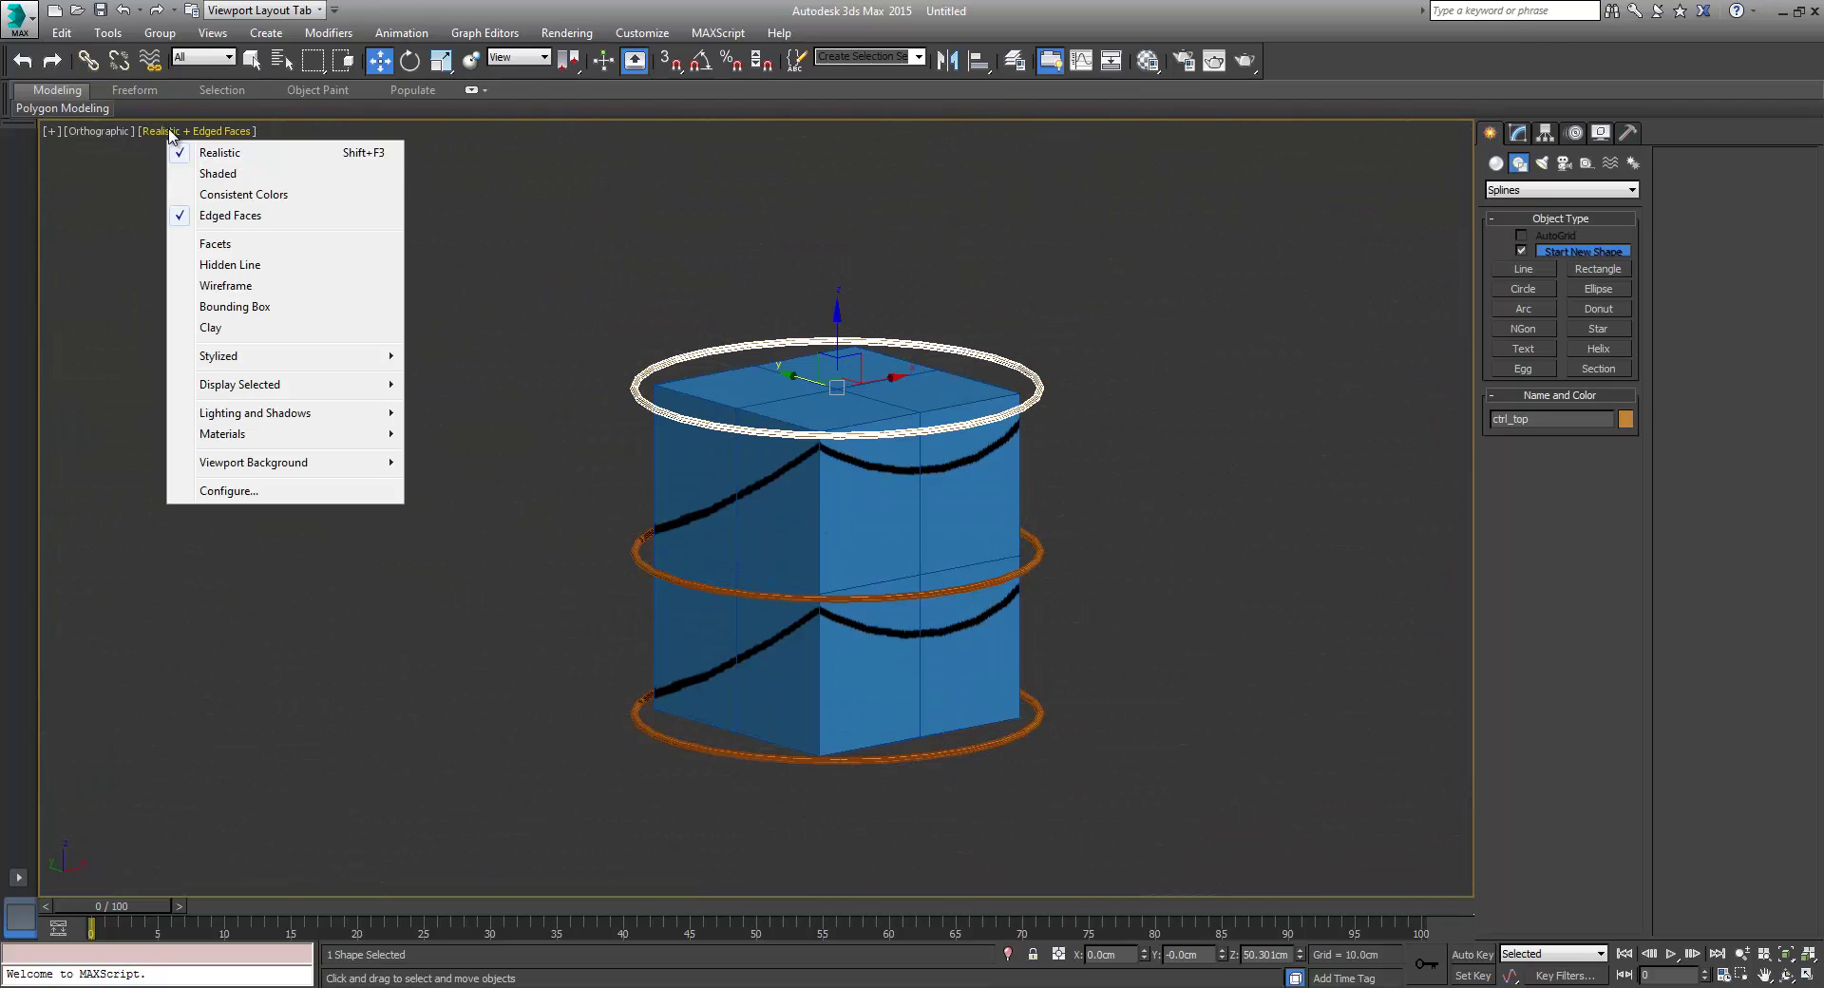
{"action": "left_click", "coordinate": [219, 173]}
{"action": "mouse_move", "coordinate": [1017, 670]}
{"action": "middle_mouse_down"}
{"action": "mouse_move", "coordinate": [973, 676]}
{"action": "mouse_move", "coordinate": [937, 583]}
{"action": "mouse_move", "coordinate": [1022, 631]}
{"action": "middle_mouse_up"}
Step: Add a Skin modifier to the squishy box
{"action": "left_click", "coordinate": [834, 460]}
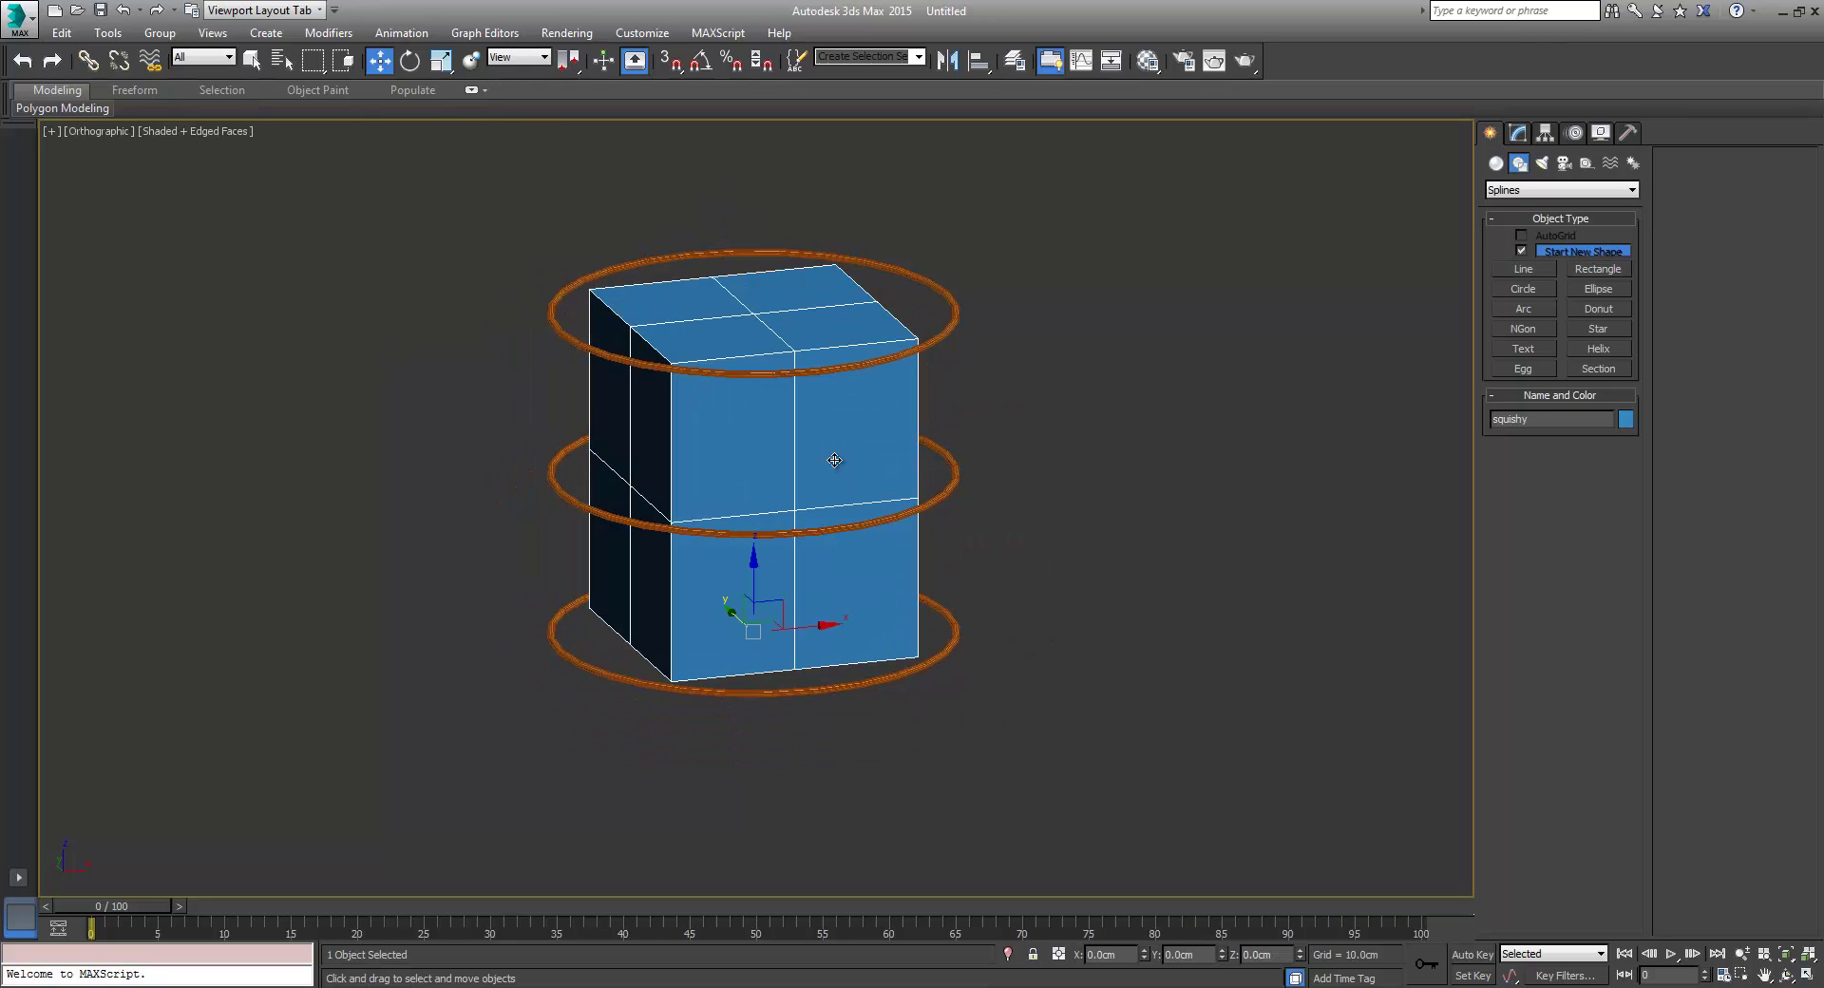
{"action": "left_click", "coordinate": [1520, 137]}
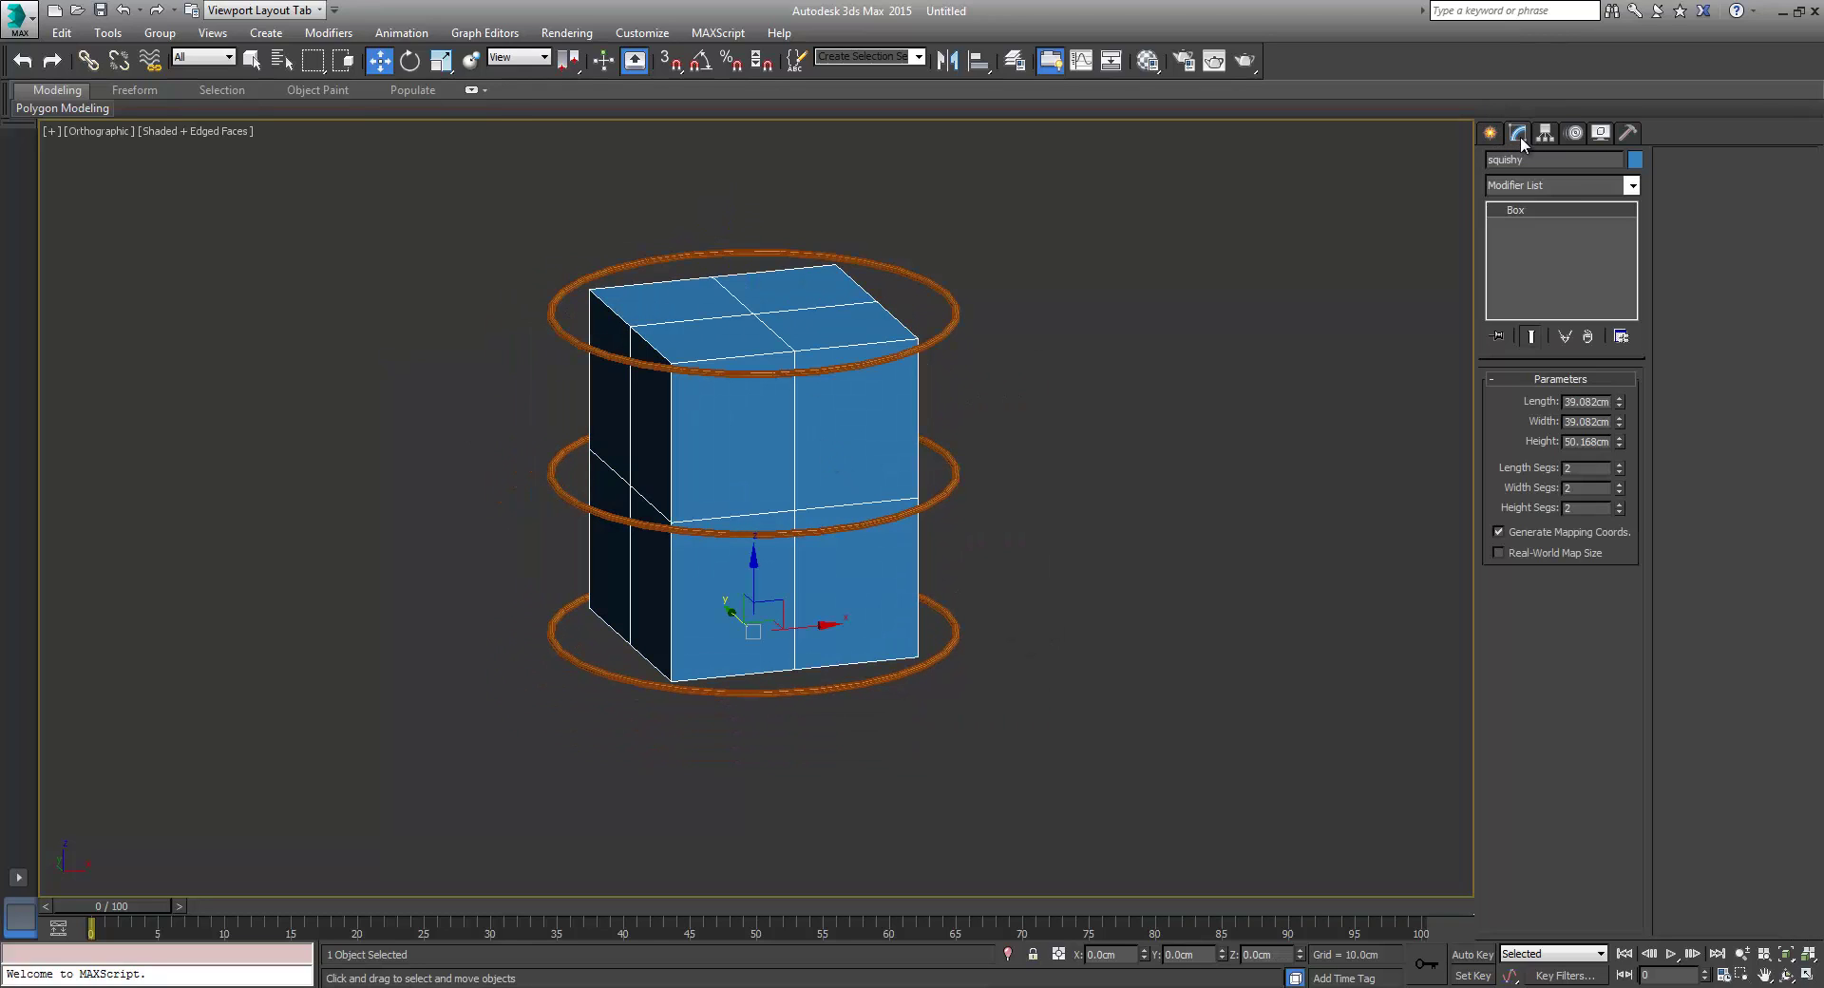
{"action": "left_click", "coordinate": [1631, 186]}
{"action": "left_click_drag", "start_coordinate": [1639, 313], "coordinate": [1638, 628]}
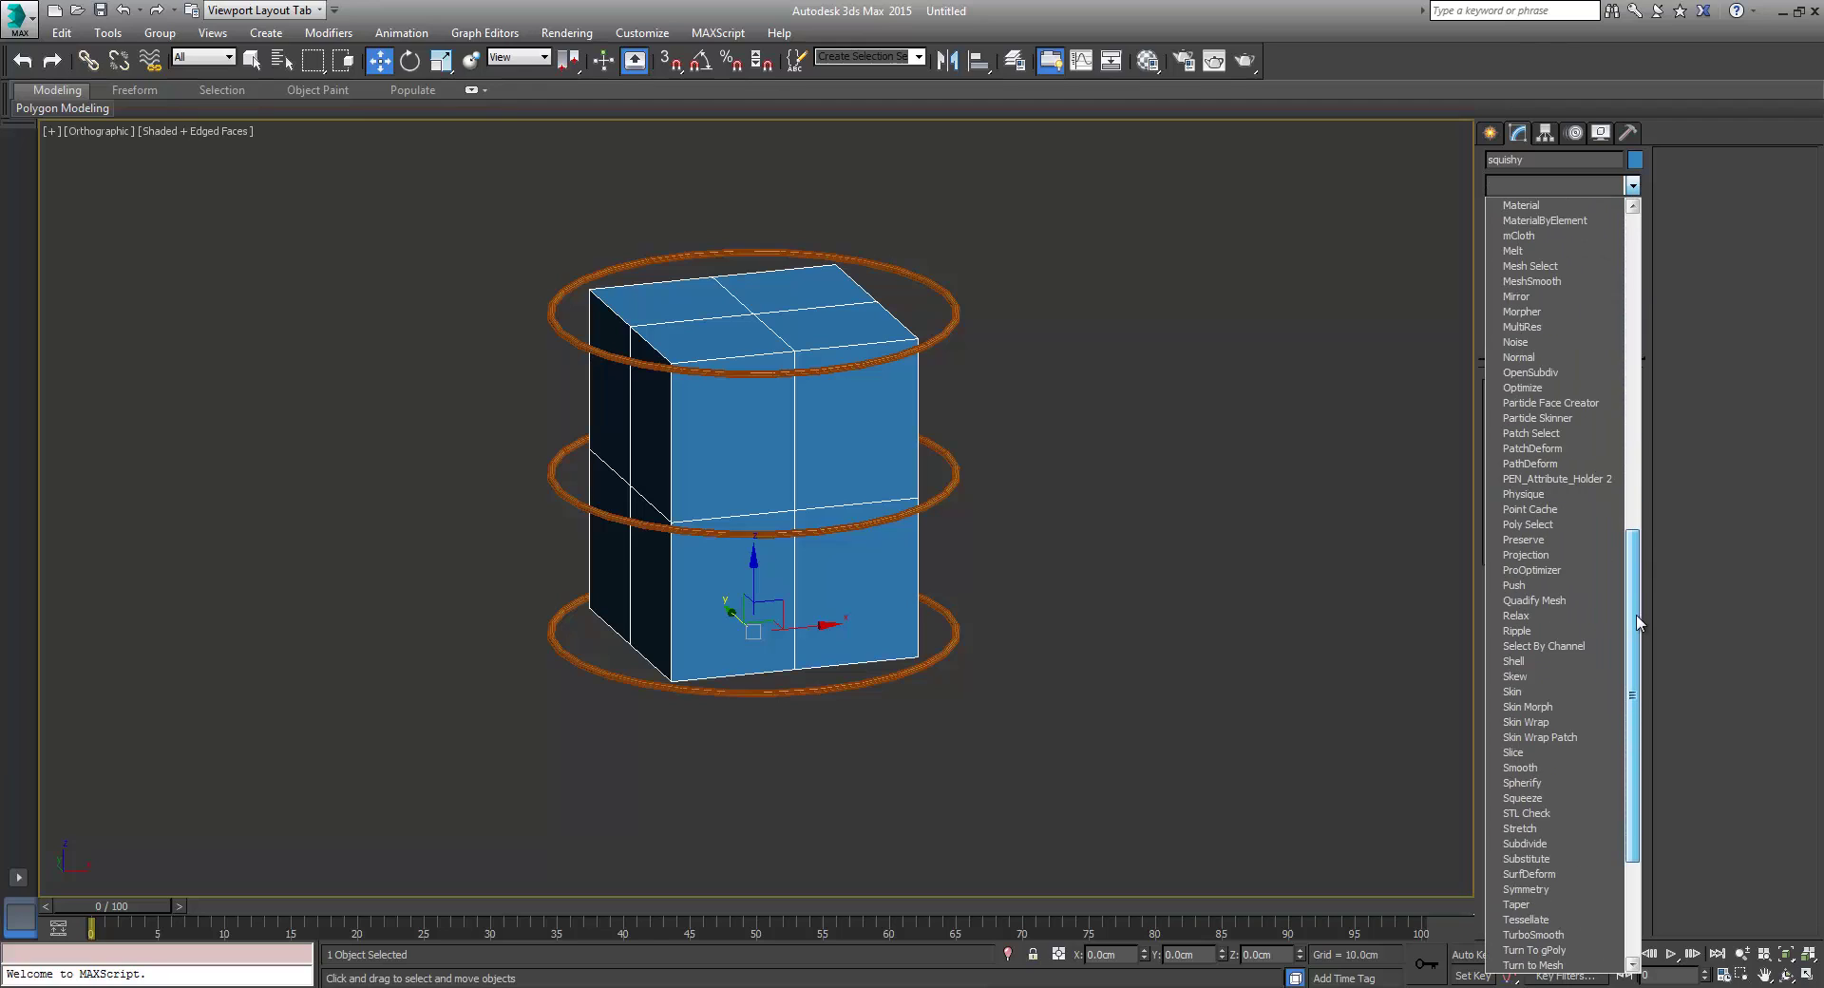
{"action": "left_click", "coordinate": [1564, 691]}
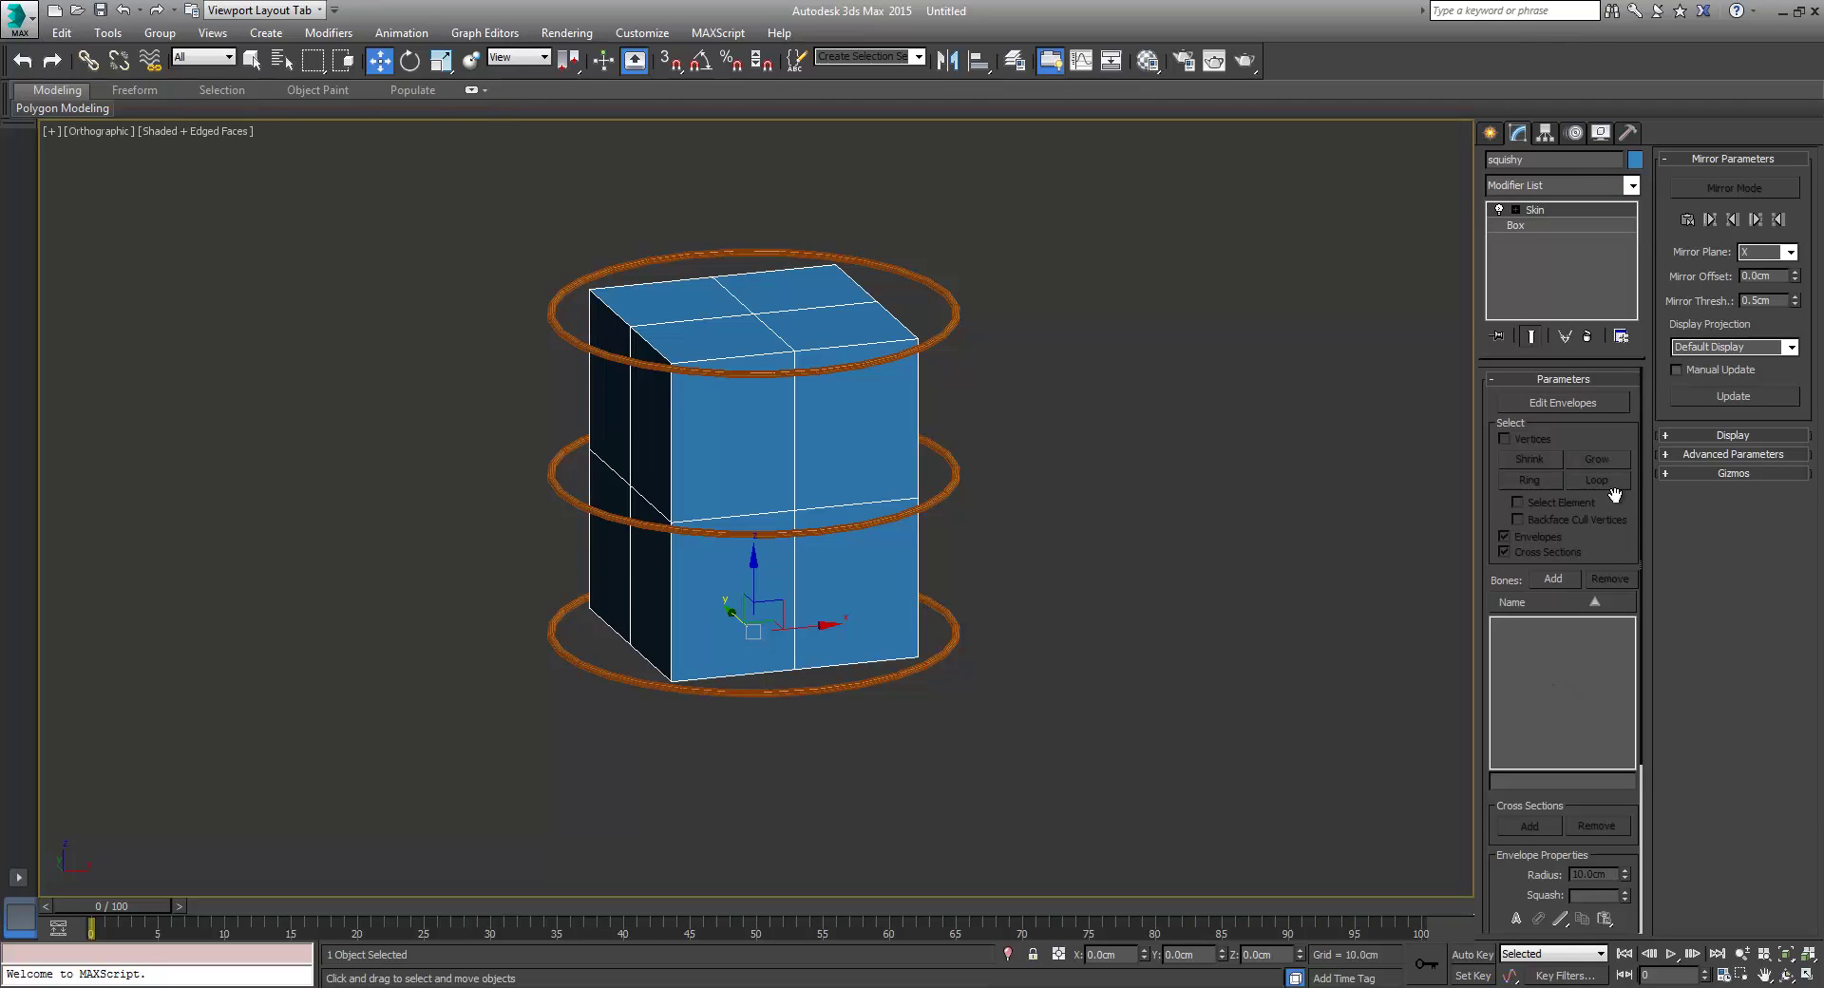
Step: Turn on Edit Envelopes and pick ctrl_bottom, ctrl_middle and ctrl_top as bones
{"action": "left_click", "coordinate": [1570, 403]}
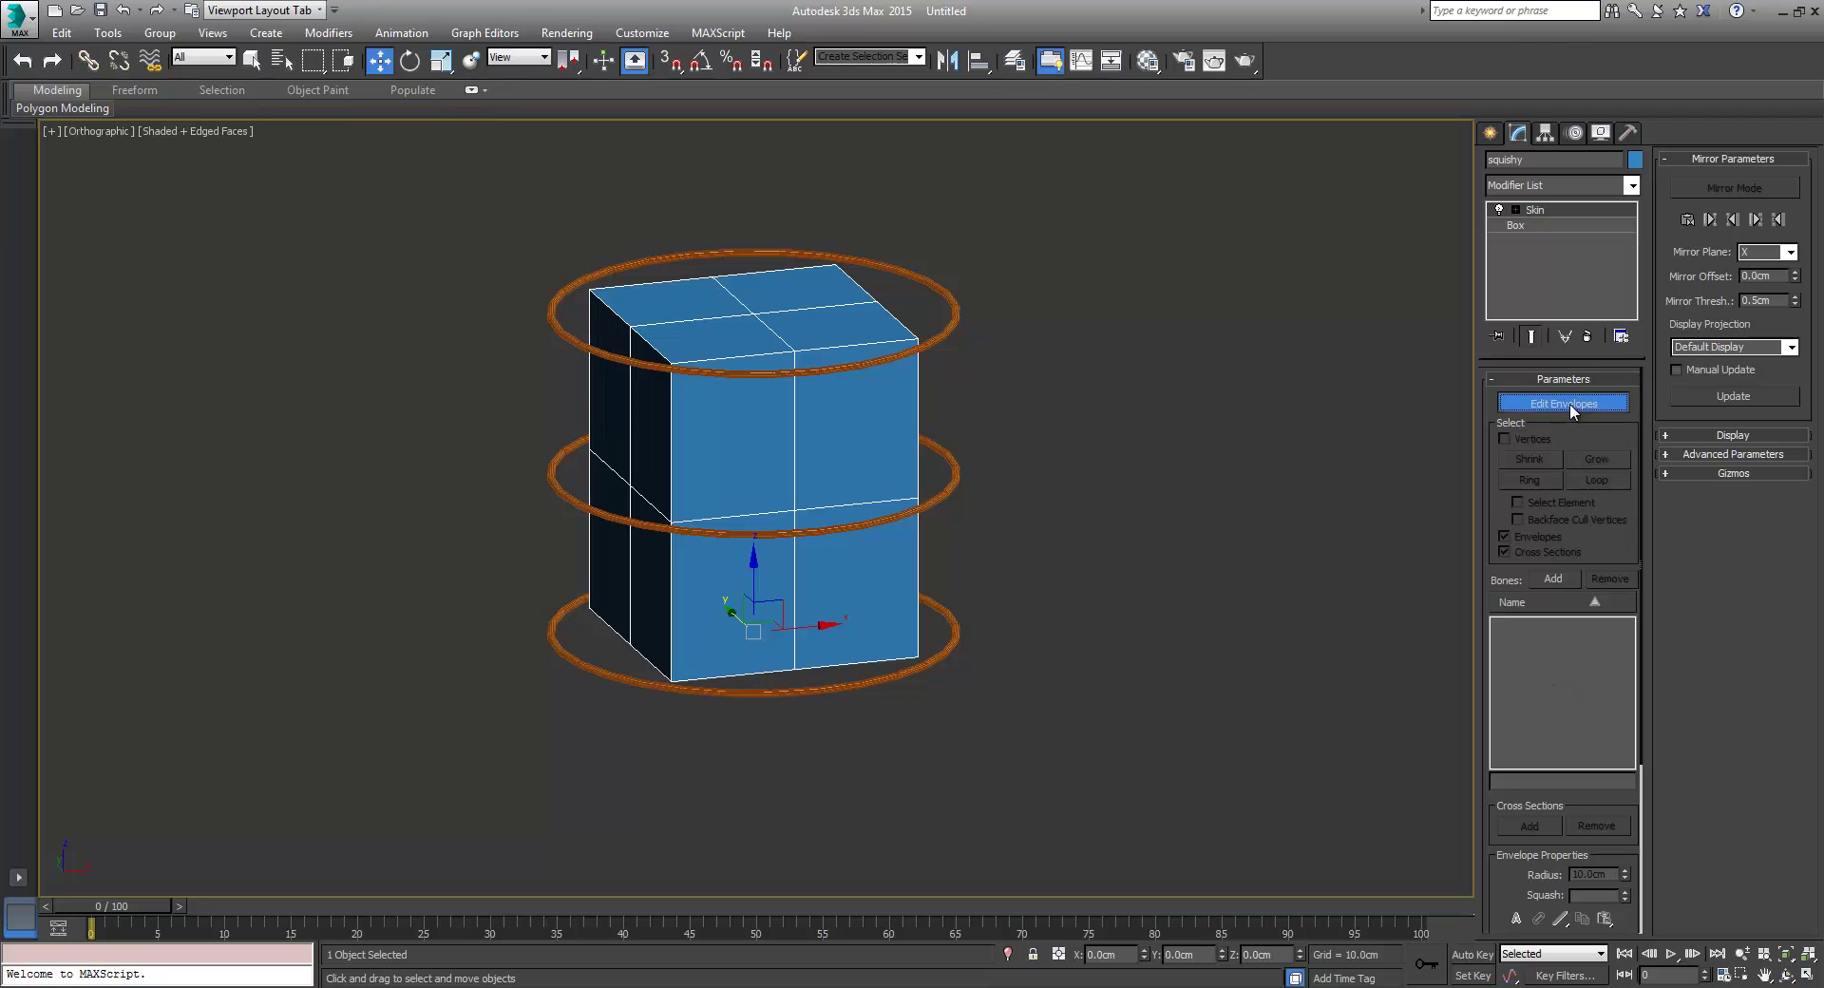
{"action": "left_click", "coordinate": [1553, 578]}
{"action": "left_click", "coordinate": [74, 131]}
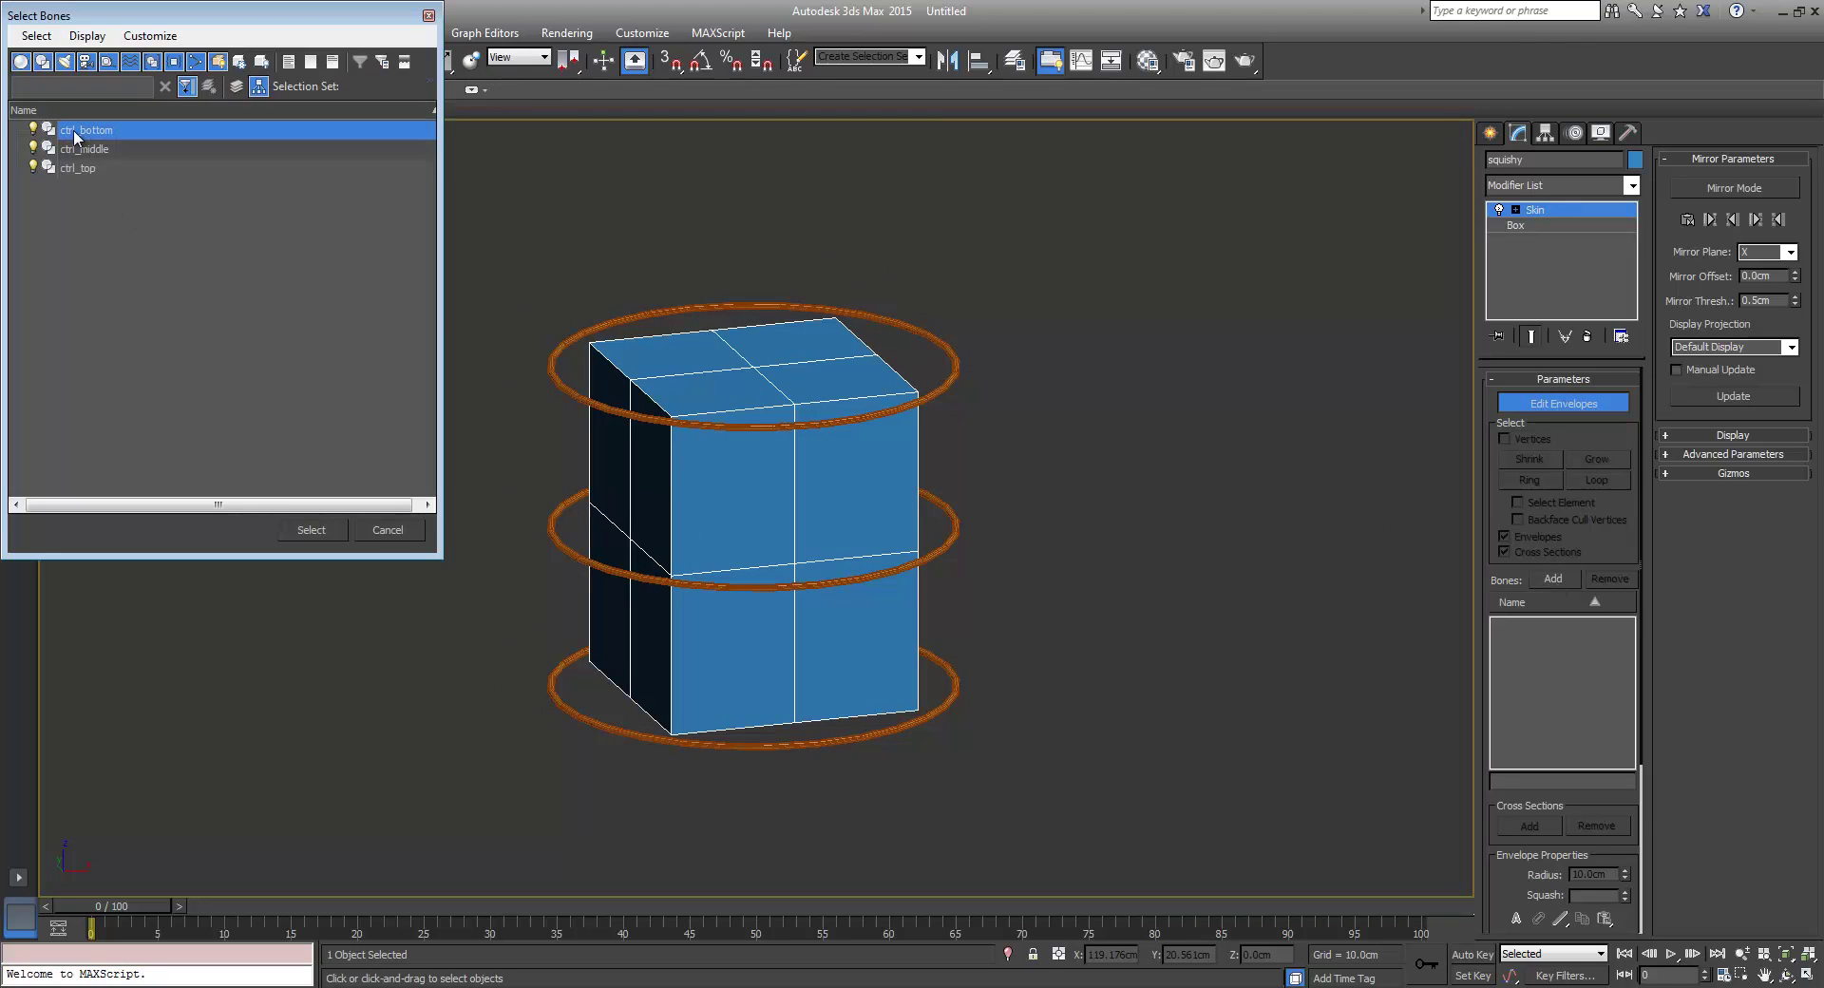
{"action": "left_click", "coordinate": [84, 169], "text": "shift"}
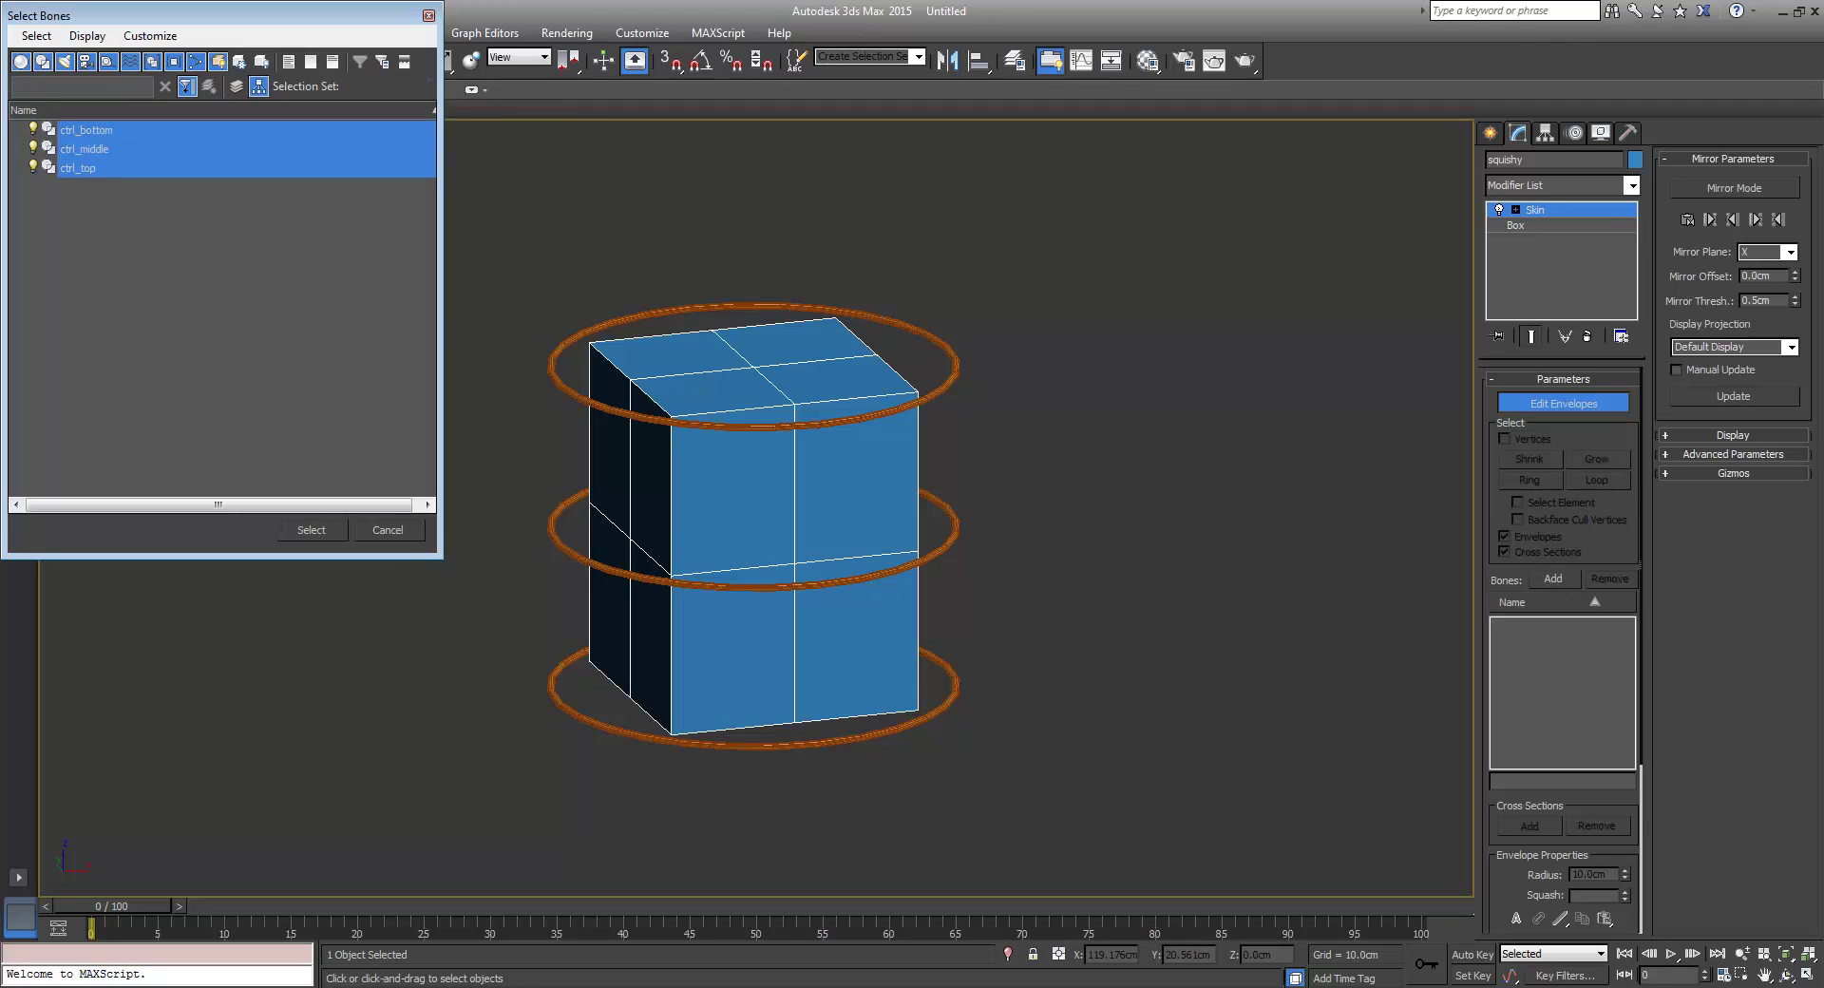
Step: Confirm the three controls as skin bones and enable Vertices selection in the Skin panel
{"action": "left_click", "coordinate": [311, 530]}
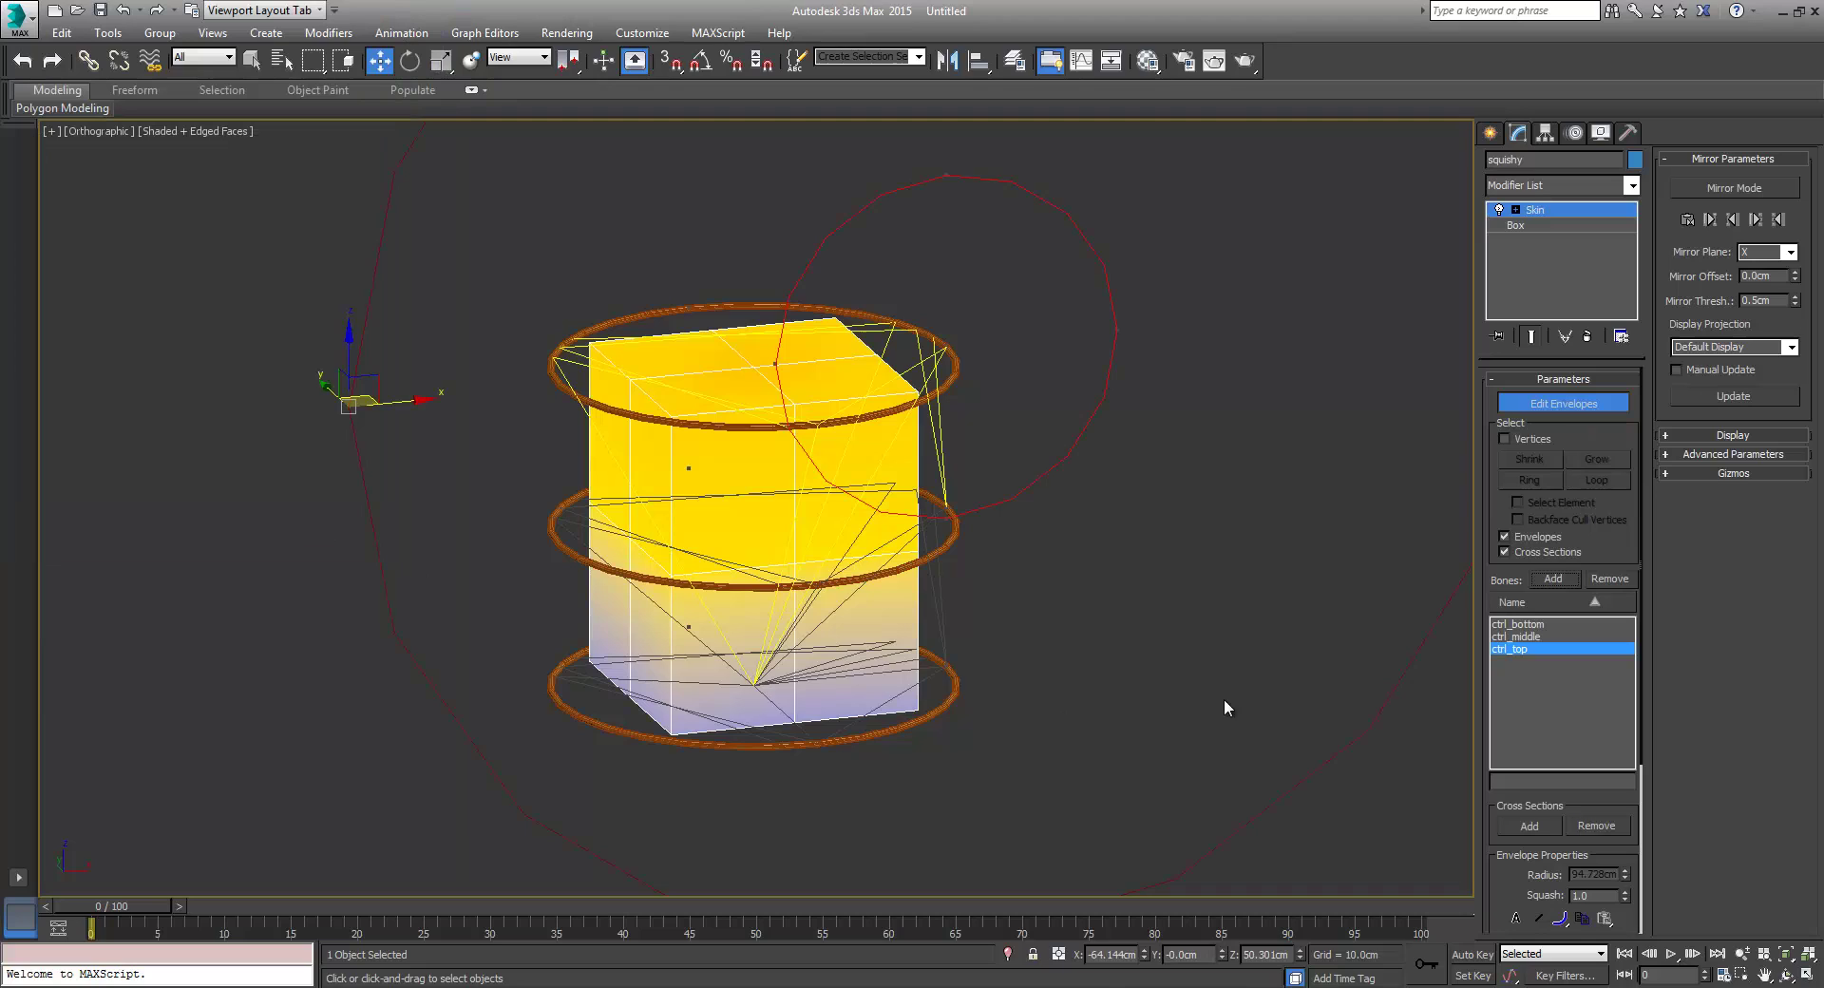
{"action": "middle_click_drag", "start_coordinate": [1292, 708], "coordinate": [1269, 685]}
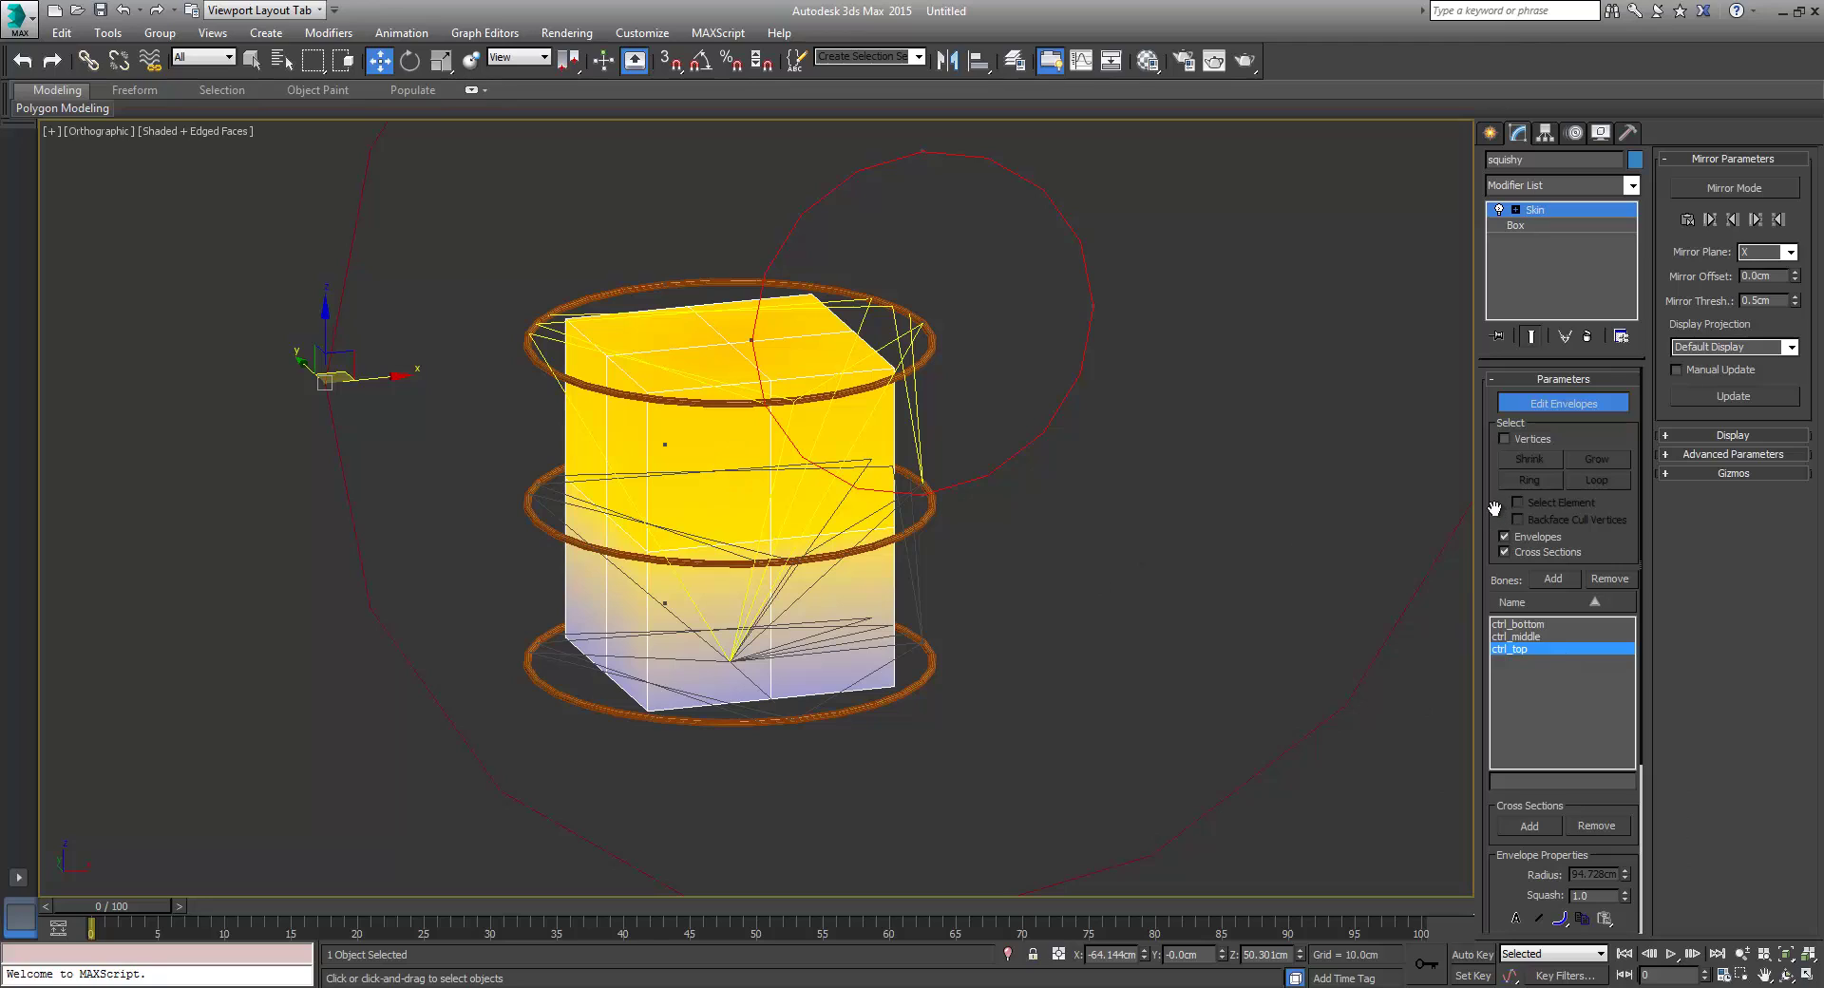
{"action": "mouse_move", "coordinate": [1535, 455]}
{"action": "left_mouse_down"}
{"action": "mouse_move", "coordinate": [1535, 216]}
{"action": "mouse_move", "coordinate": [1511, 451]}
{"action": "left_mouse_up"}
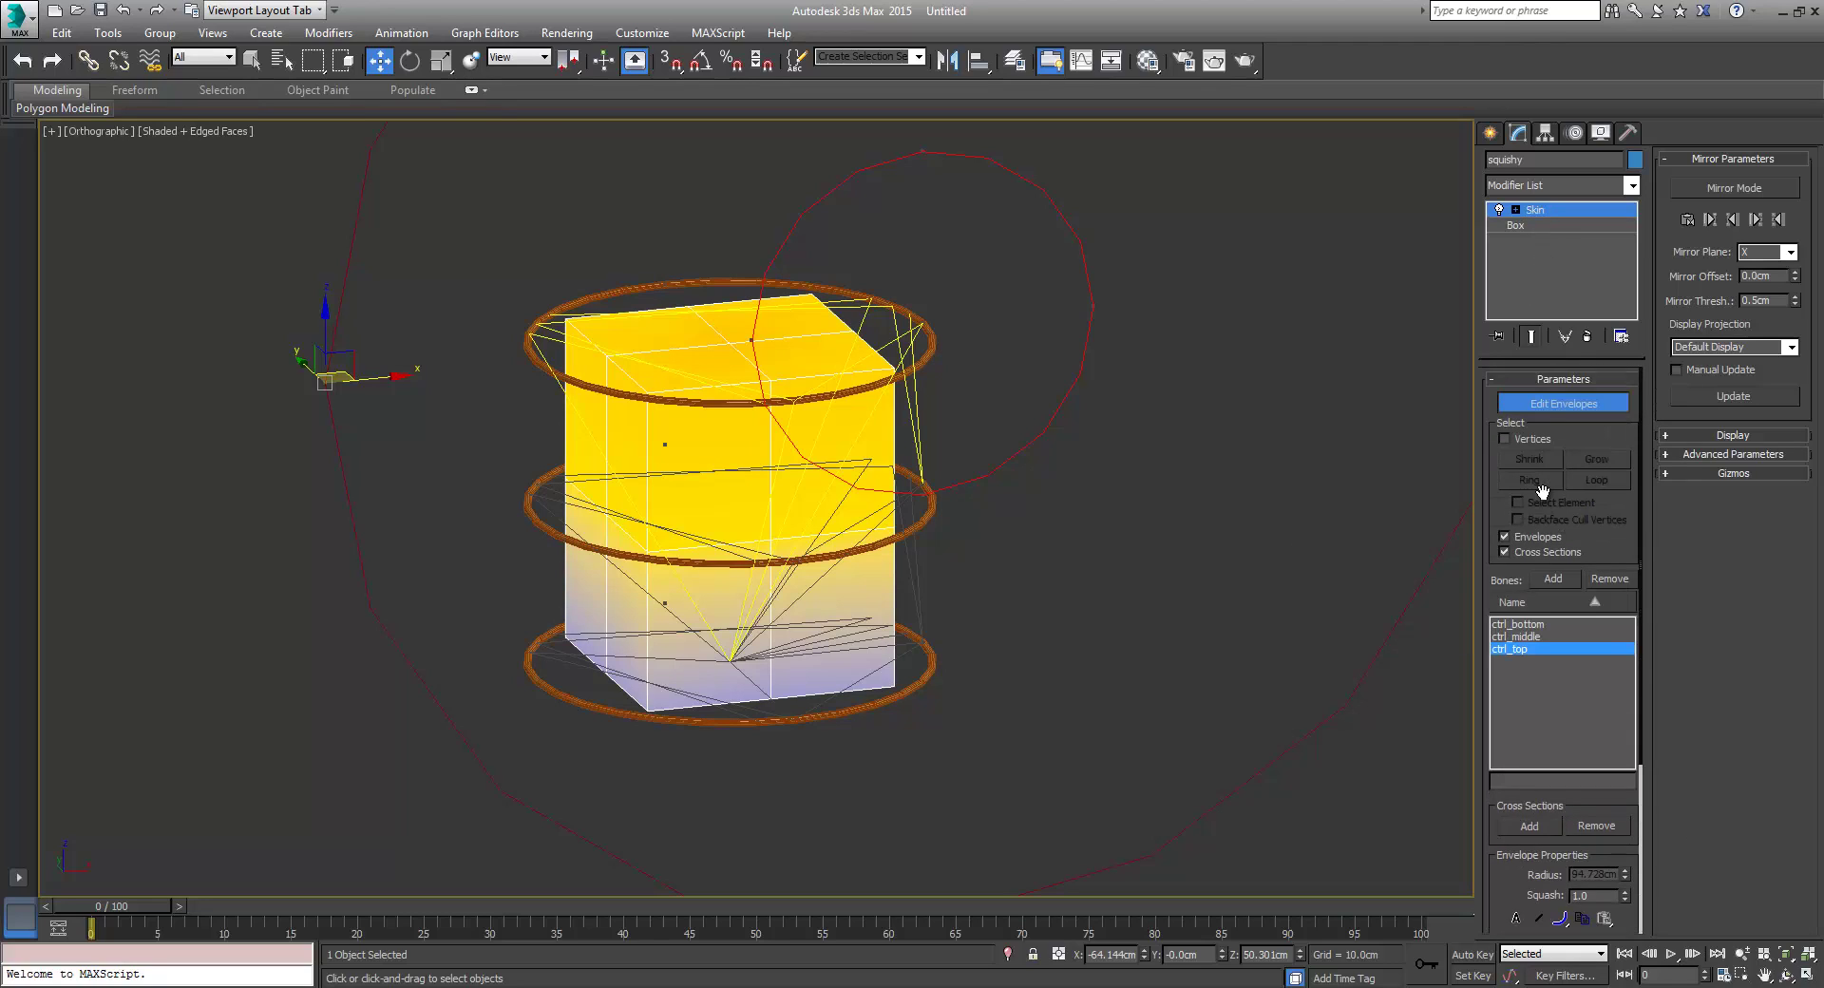
{"action": "left_click", "coordinate": [1505, 439]}
{"action": "left_click_drag", "start_coordinate": [1490, 506], "coordinate": [1536, 292]}
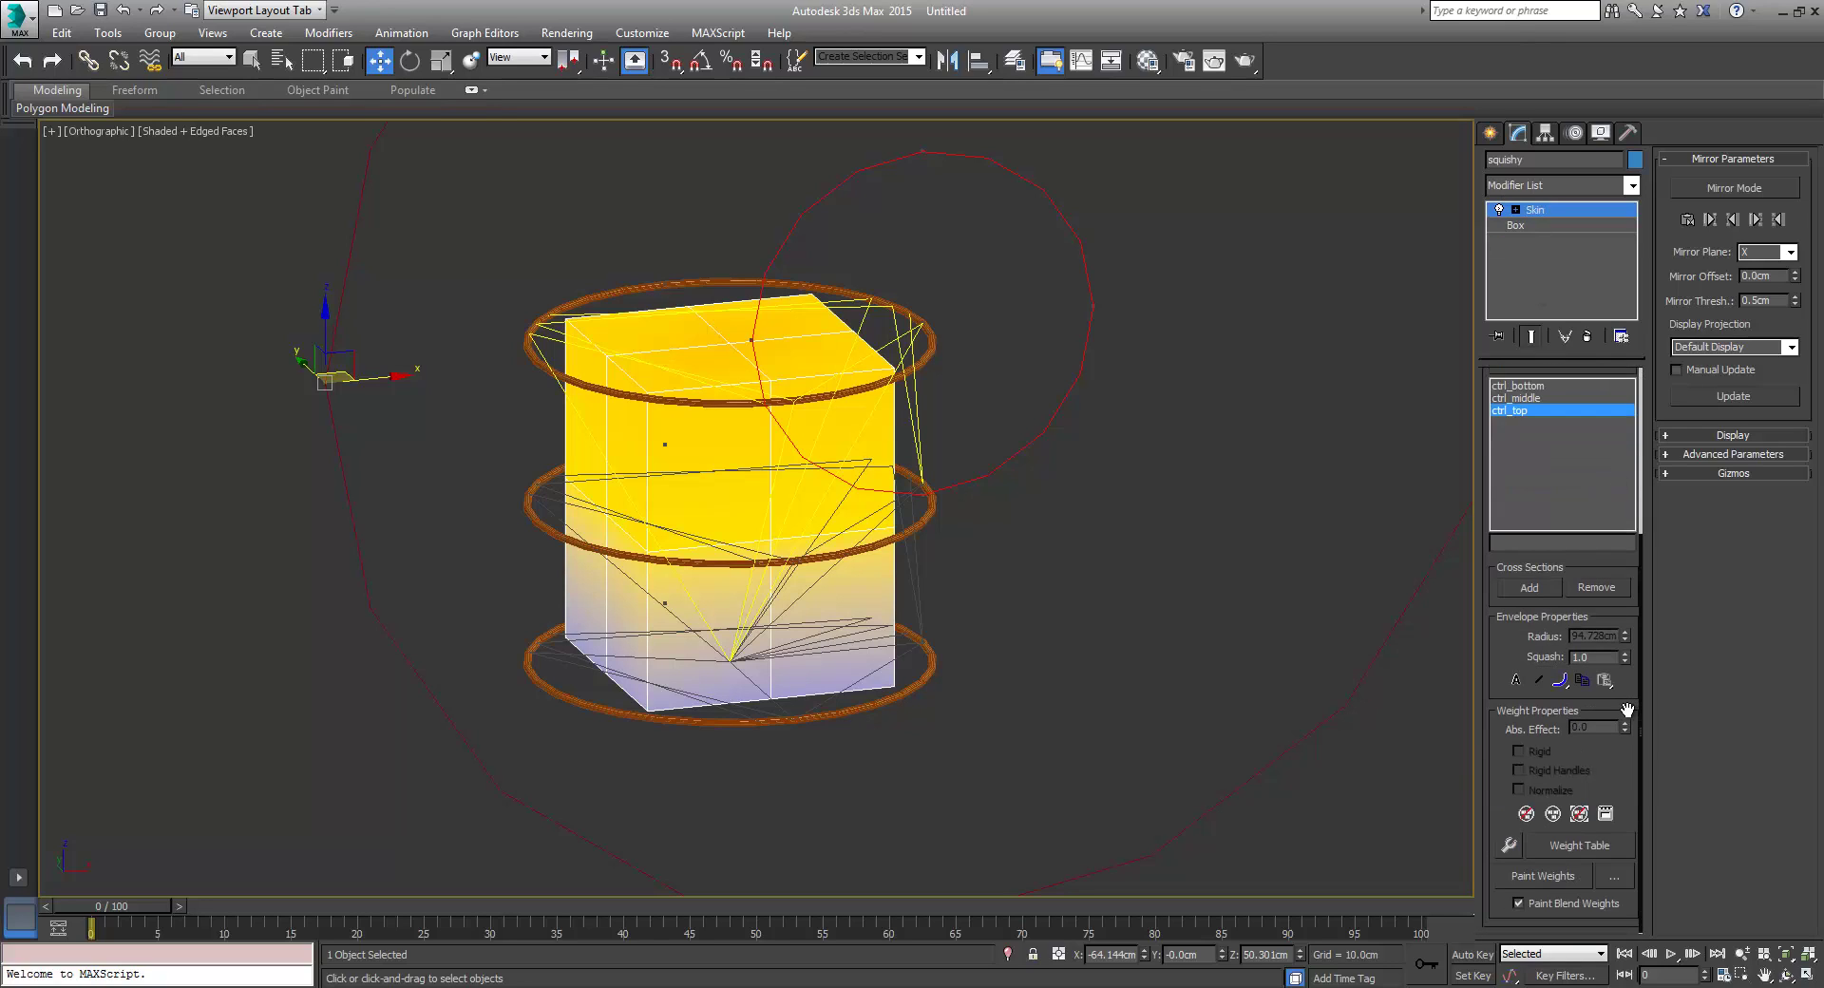
Step: Open the Weight Tool and box-select all 26 of the box's vertices
{"action": "left_click", "coordinate": [1509, 845]}
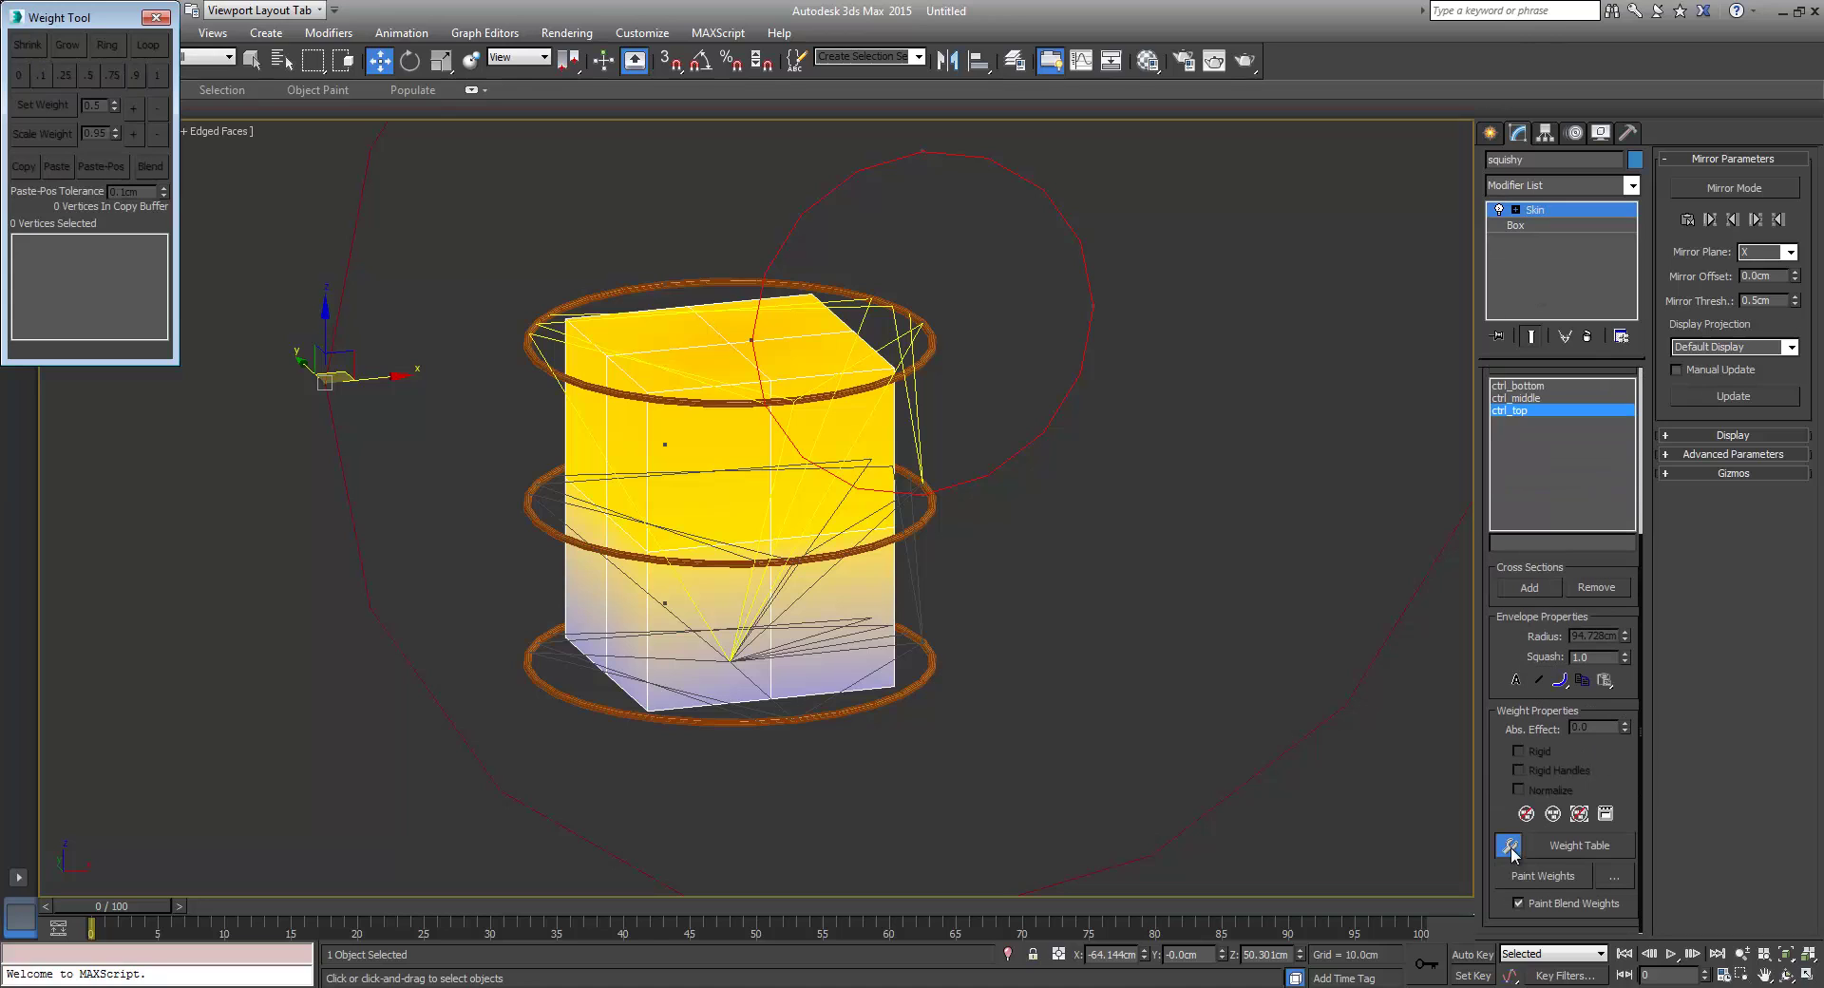
{"action": "left_click_drag", "start_coordinate": [96, 21], "coordinate": [309, 204]}
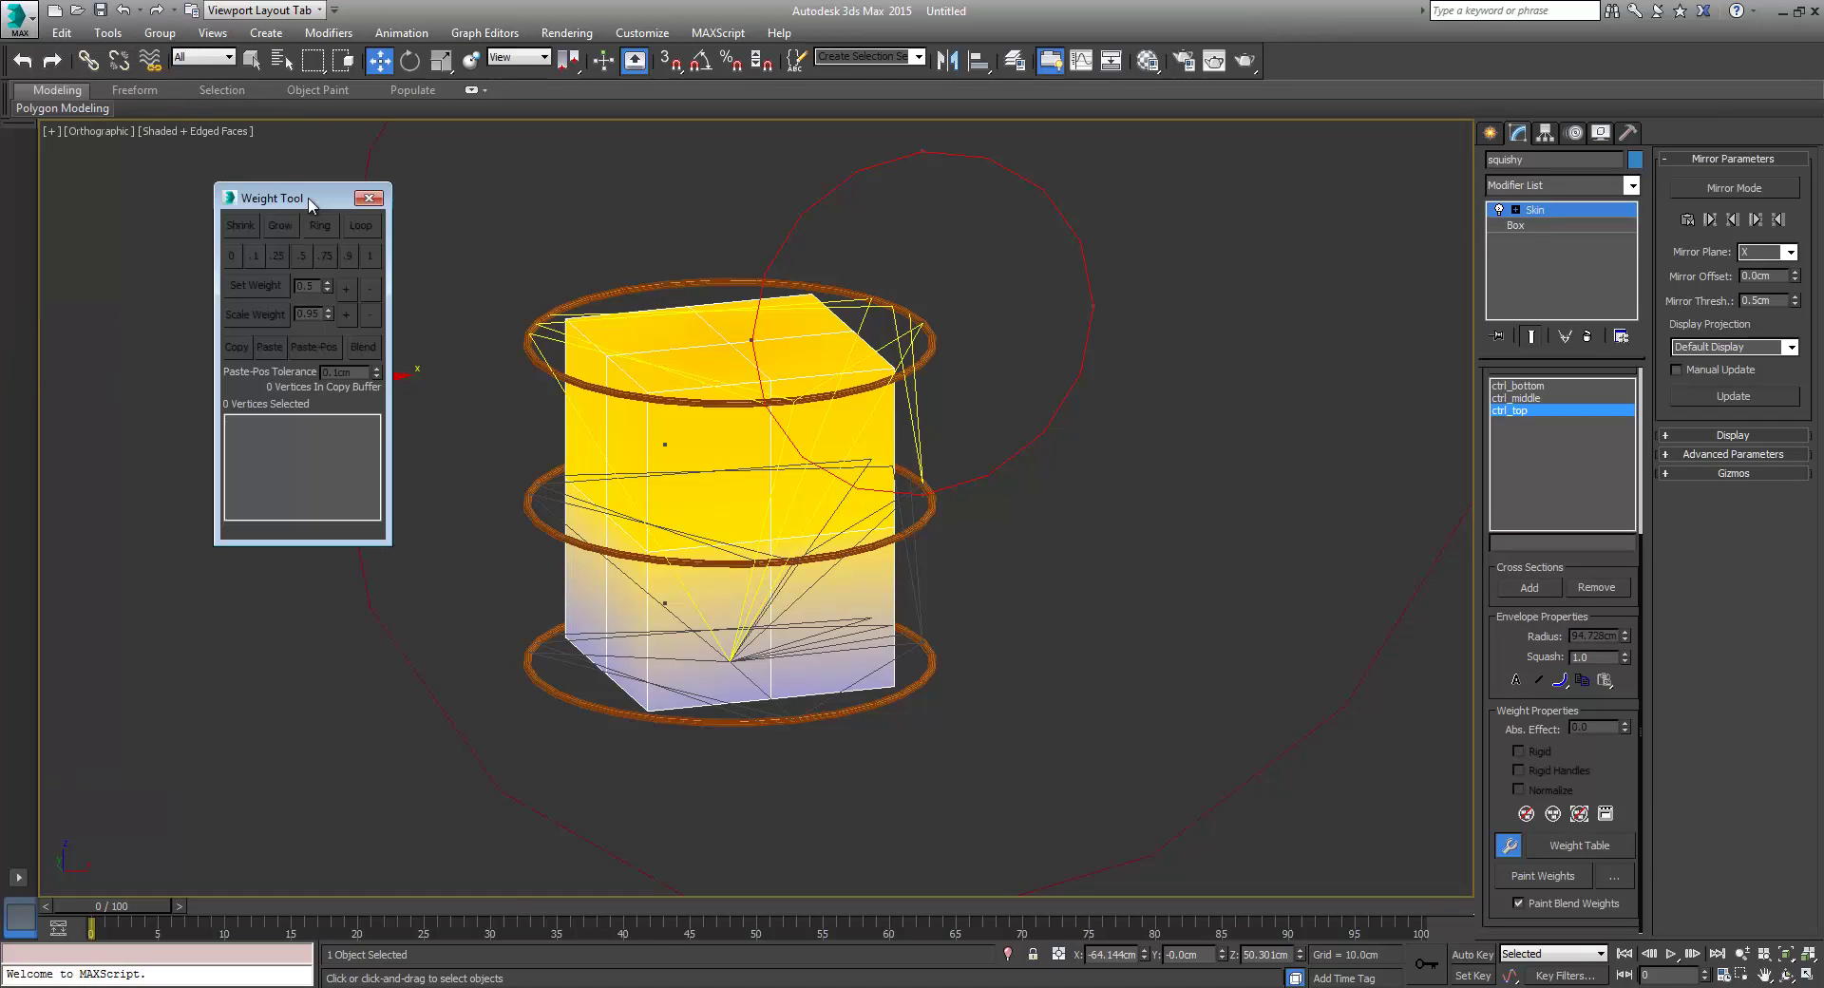
{"action": "middle_click_drag", "start_coordinate": [979, 661], "coordinate": [1090, 703], "text": "alt"}
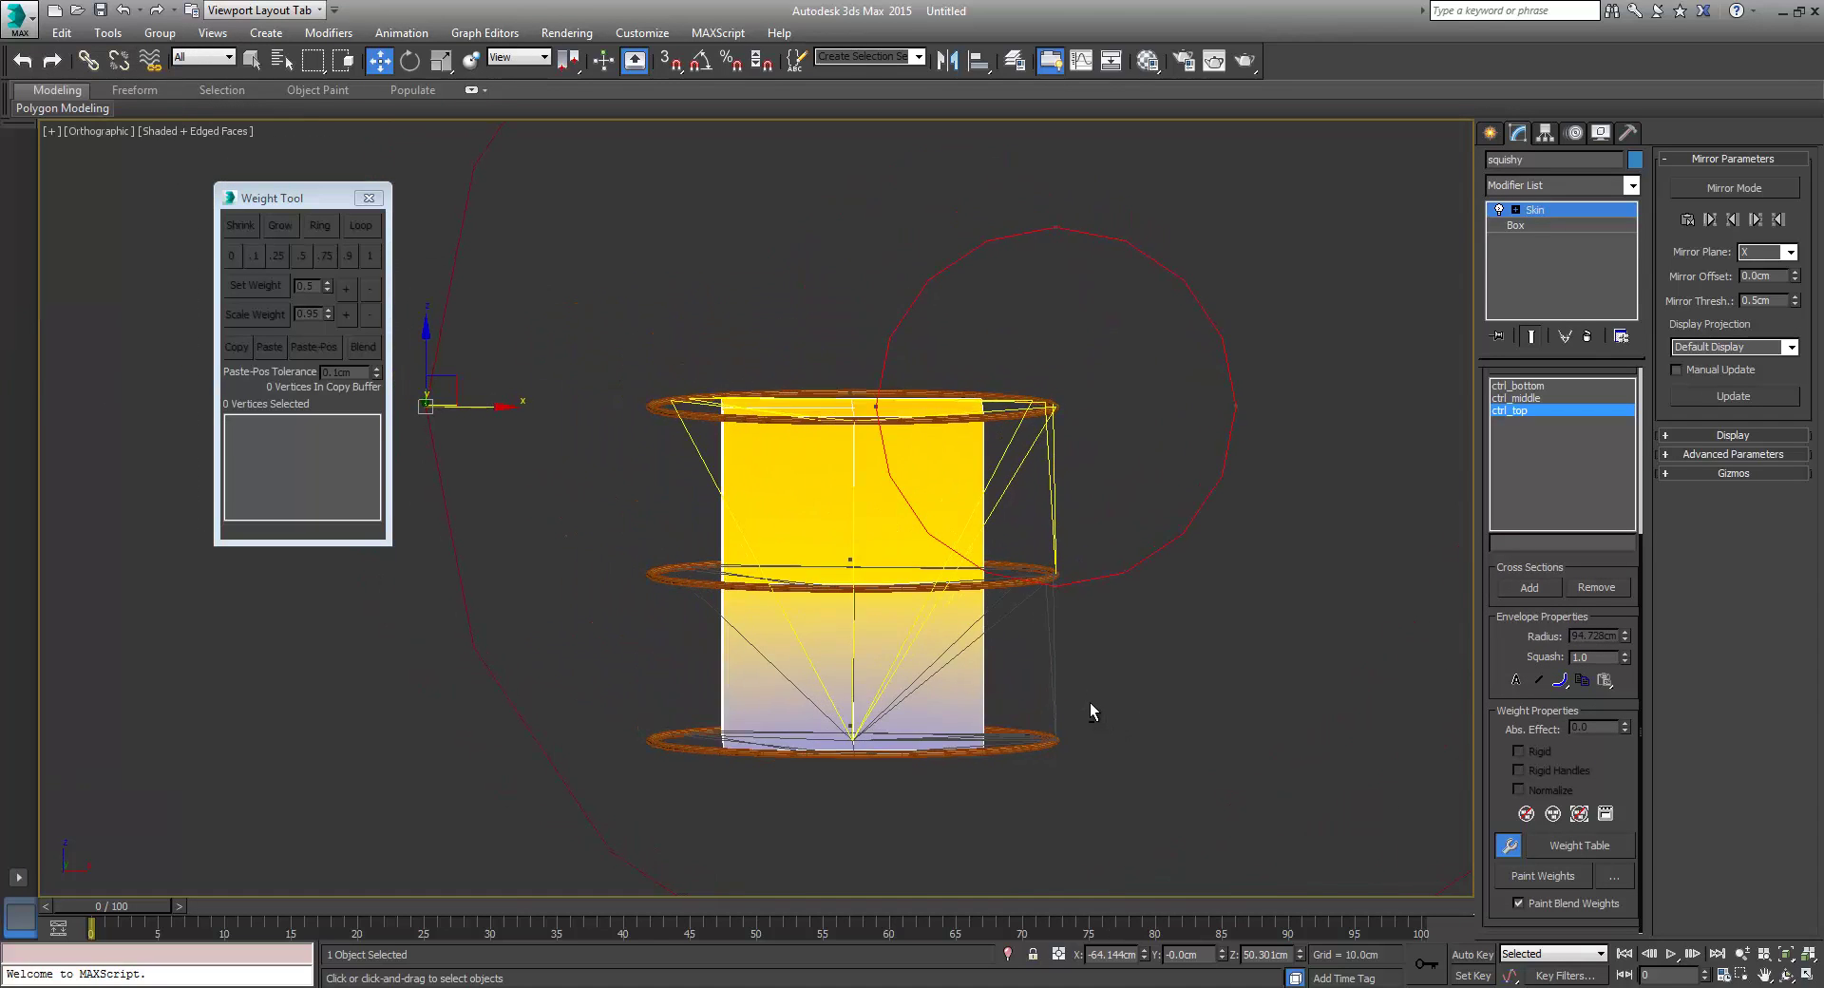
{"action": "left_click_drag", "start_coordinate": [583, 269], "coordinate": [1180, 847]}
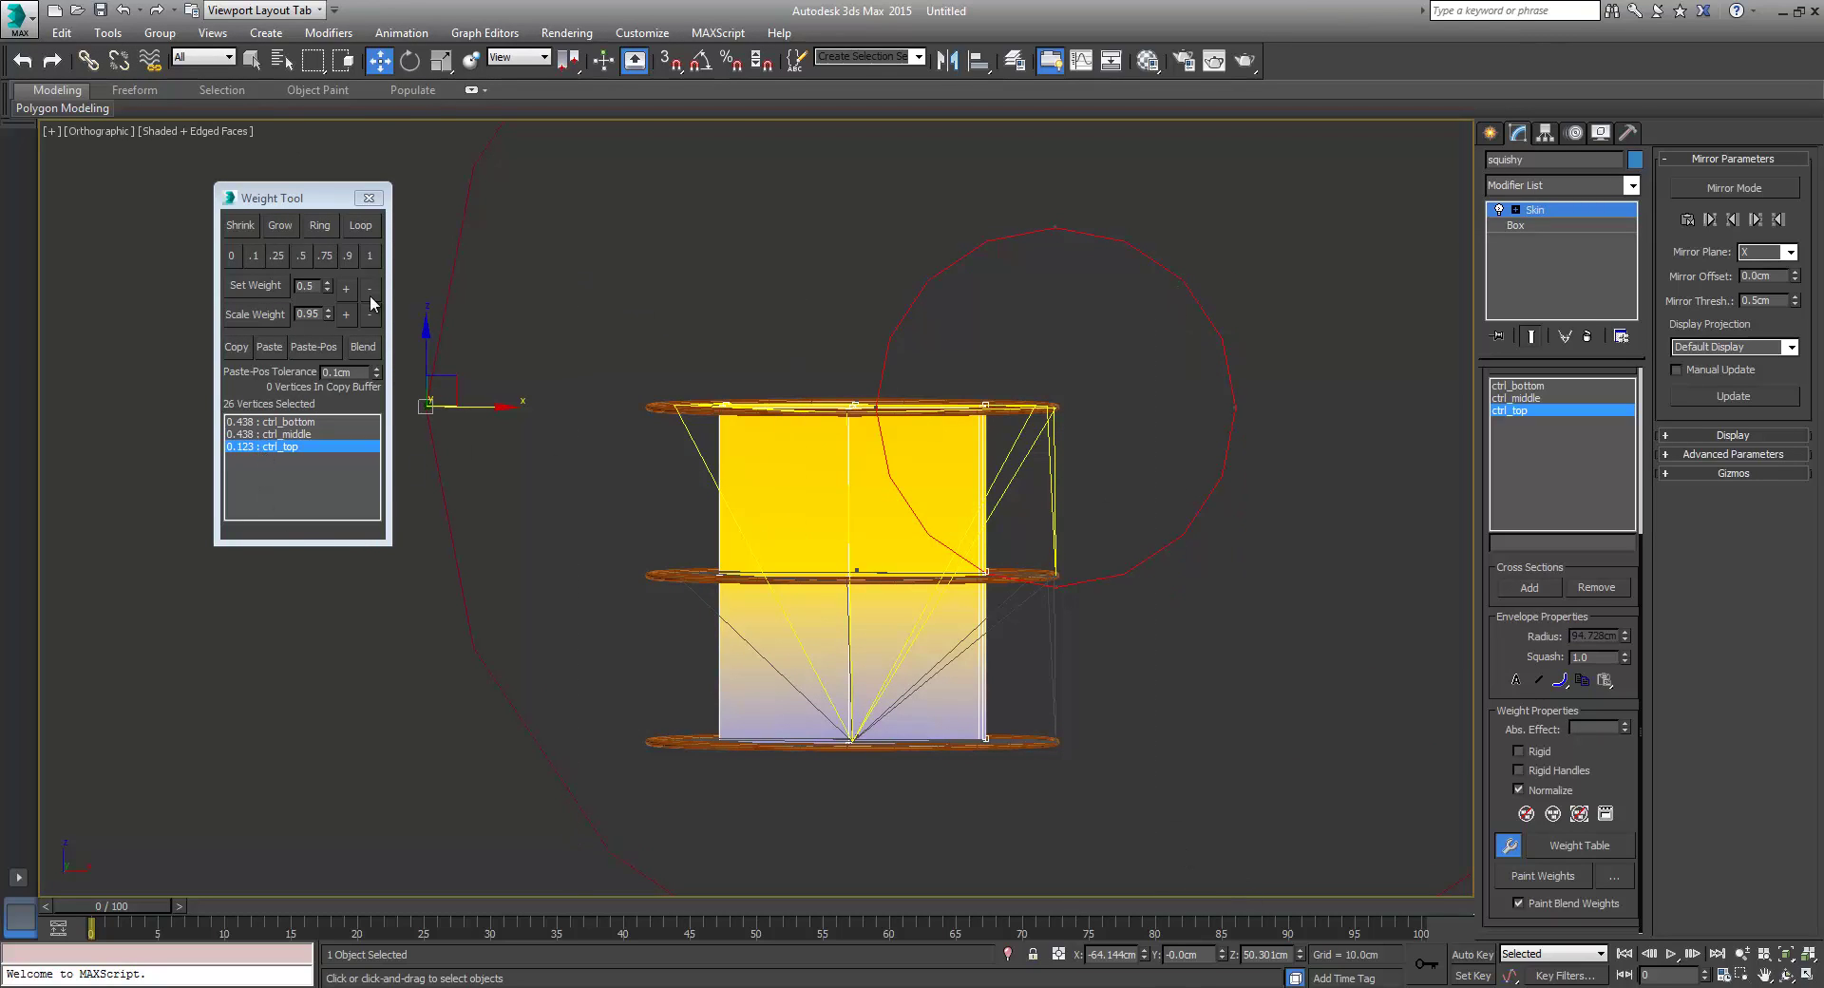
Step: Reassign weights so ctrl_bottom gets 0 and ctrl_middle and ctrl_top get 0.5 each
{"action": "left_click", "coordinate": [232, 255]}
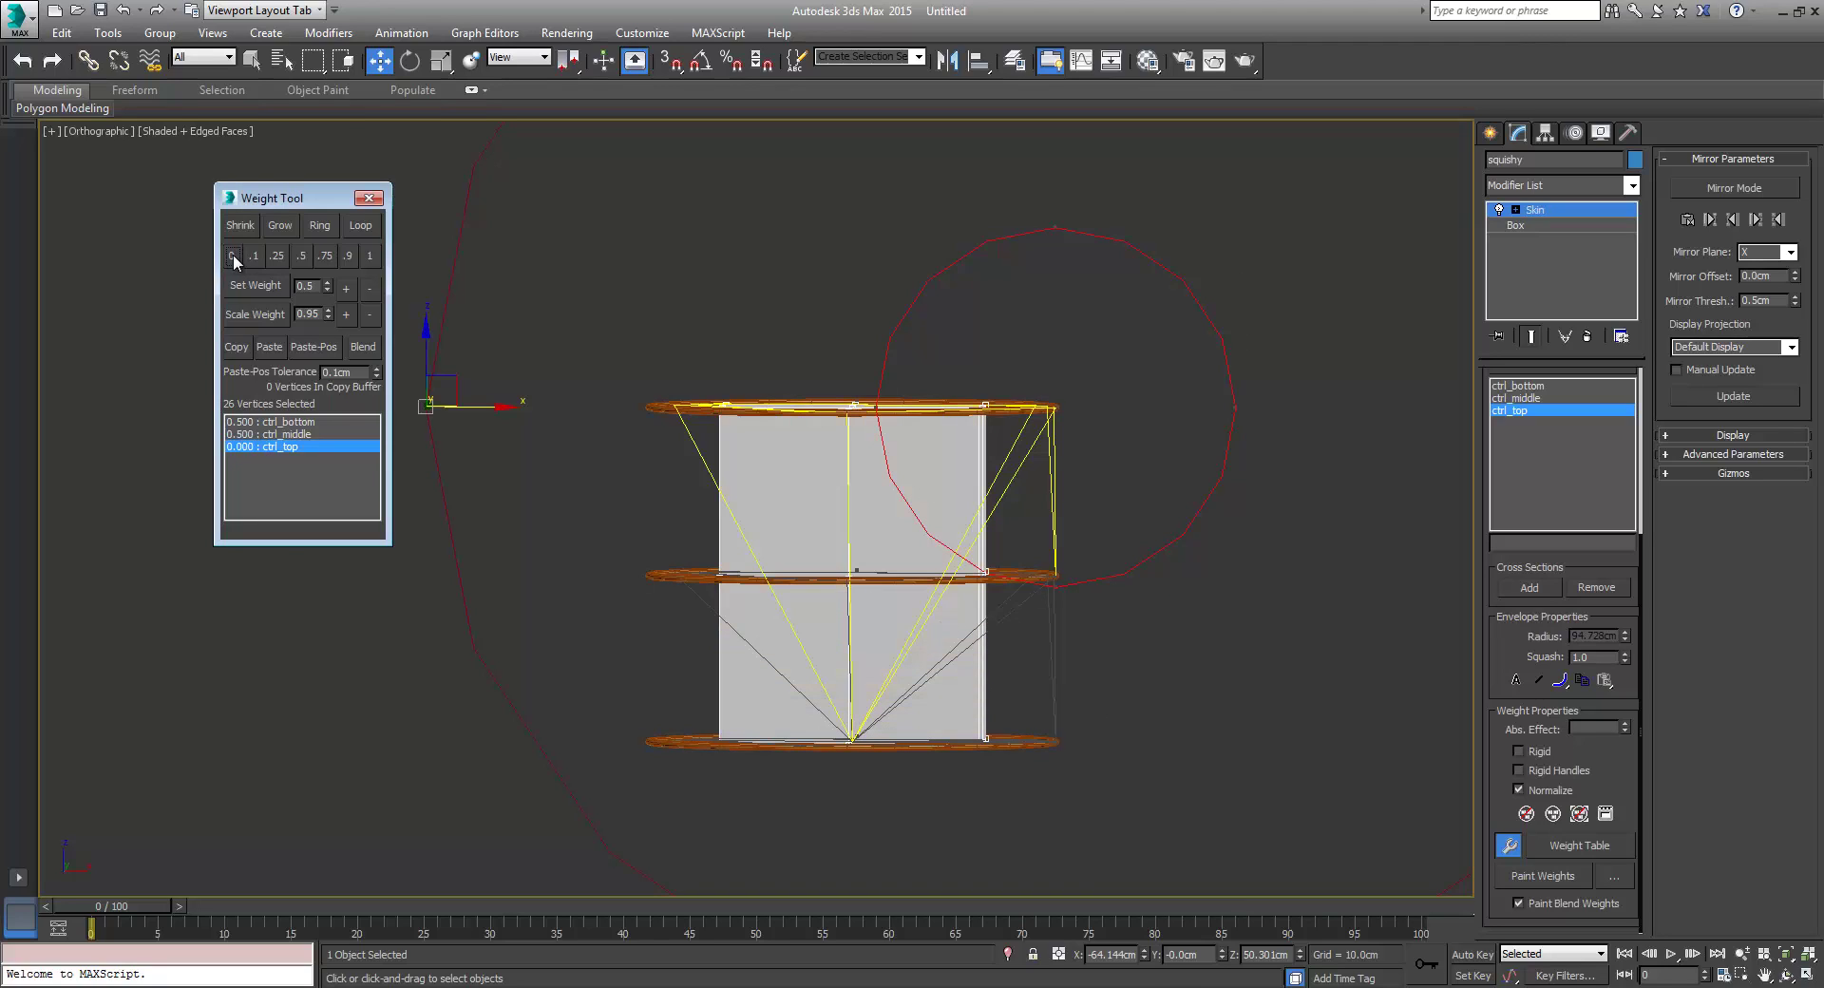
{"action": "left_click", "coordinate": [290, 434]}
{"action": "left_click", "coordinate": [235, 346]}
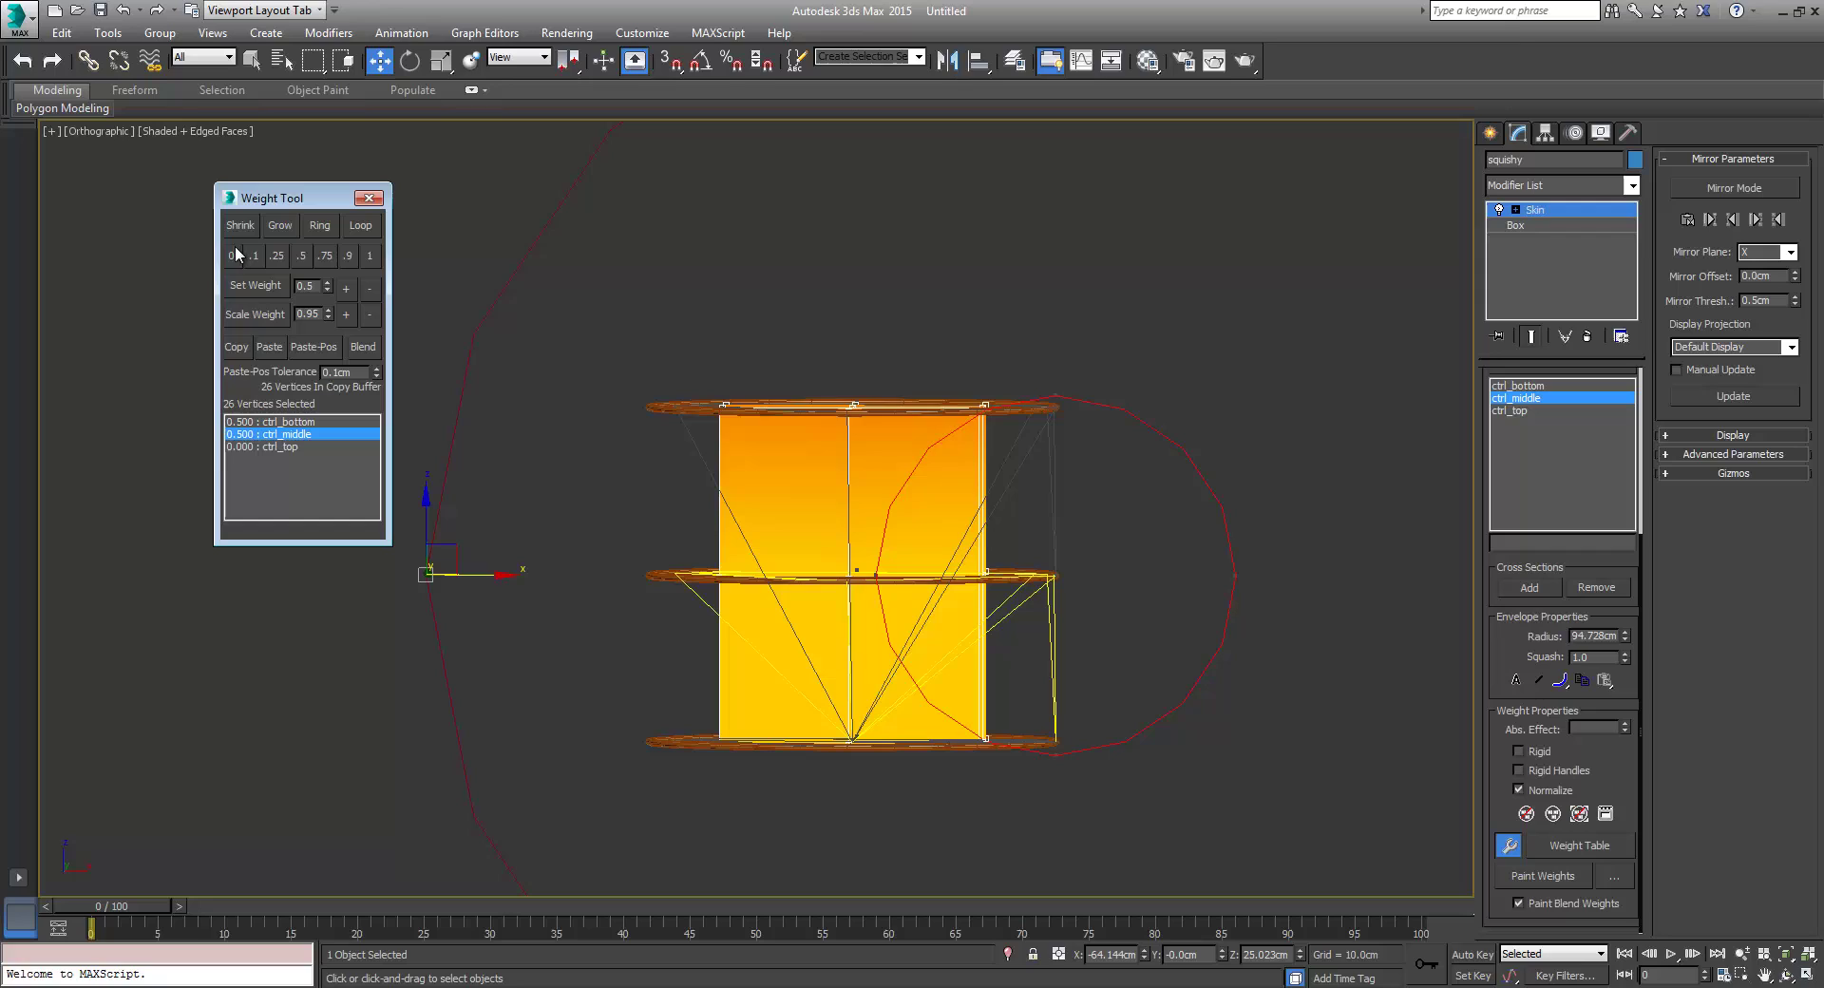
{"action": "left_click", "coordinate": [232, 256]}
{"action": "left_click", "coordinate": [295, 423]}
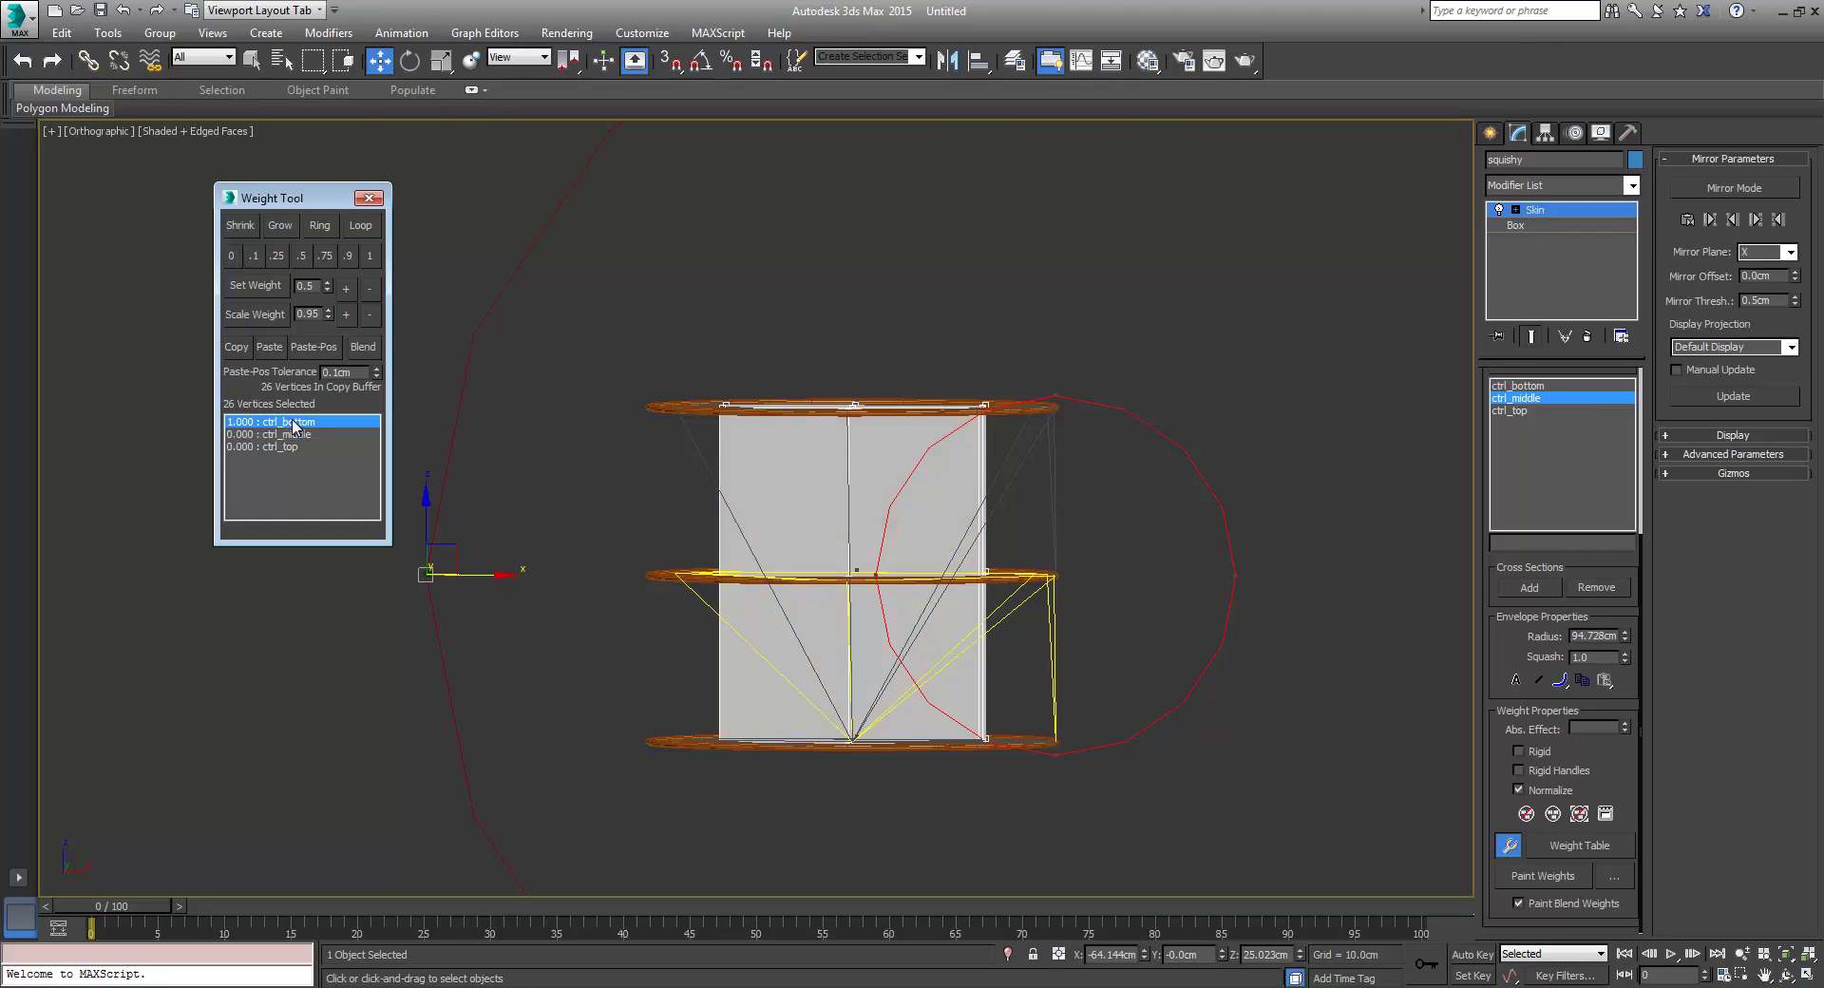
{"action": "left_click", "coordinate": [229, 255]}
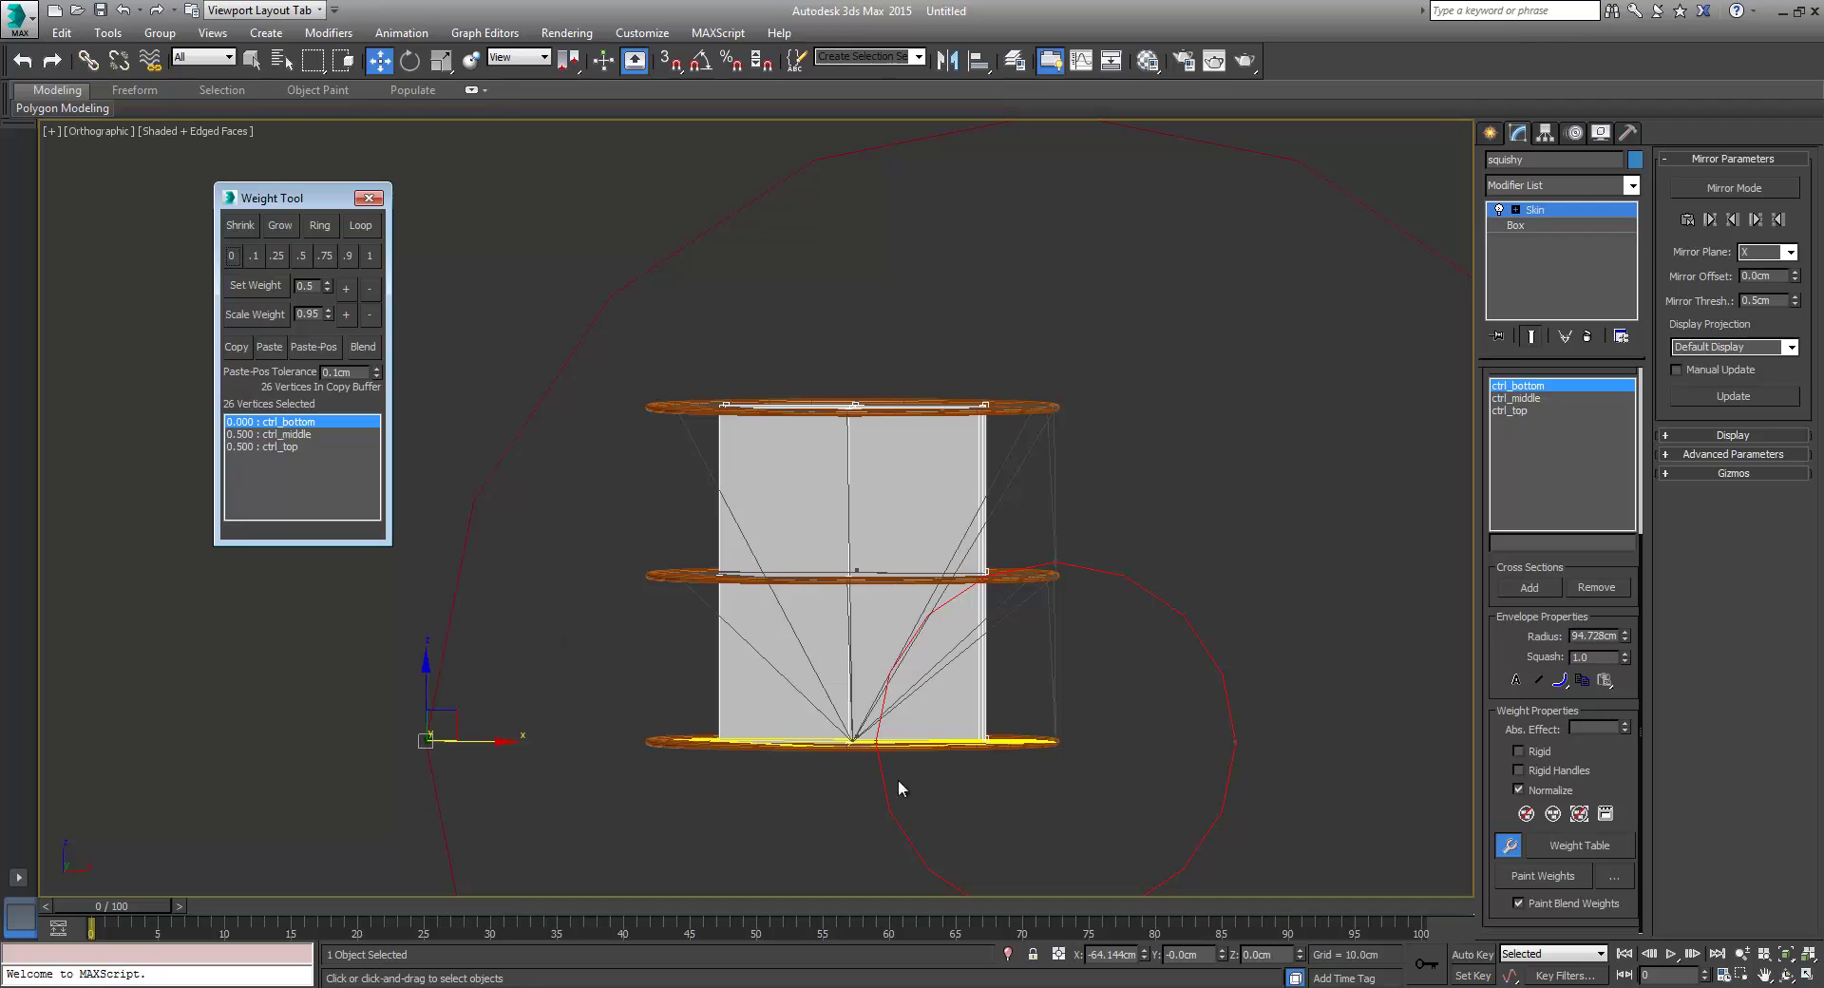
Step: Weight the bottom-ring vertices fully (1.0) to ctrl_bottom
{"action": "middle_click_drag", "start_coordinate": [674, 722], "coordinate": [657, 656]}
{"action": "left_click_drag", "start_coordinate": [1099, 829], "coordinate": [1121, 823]}
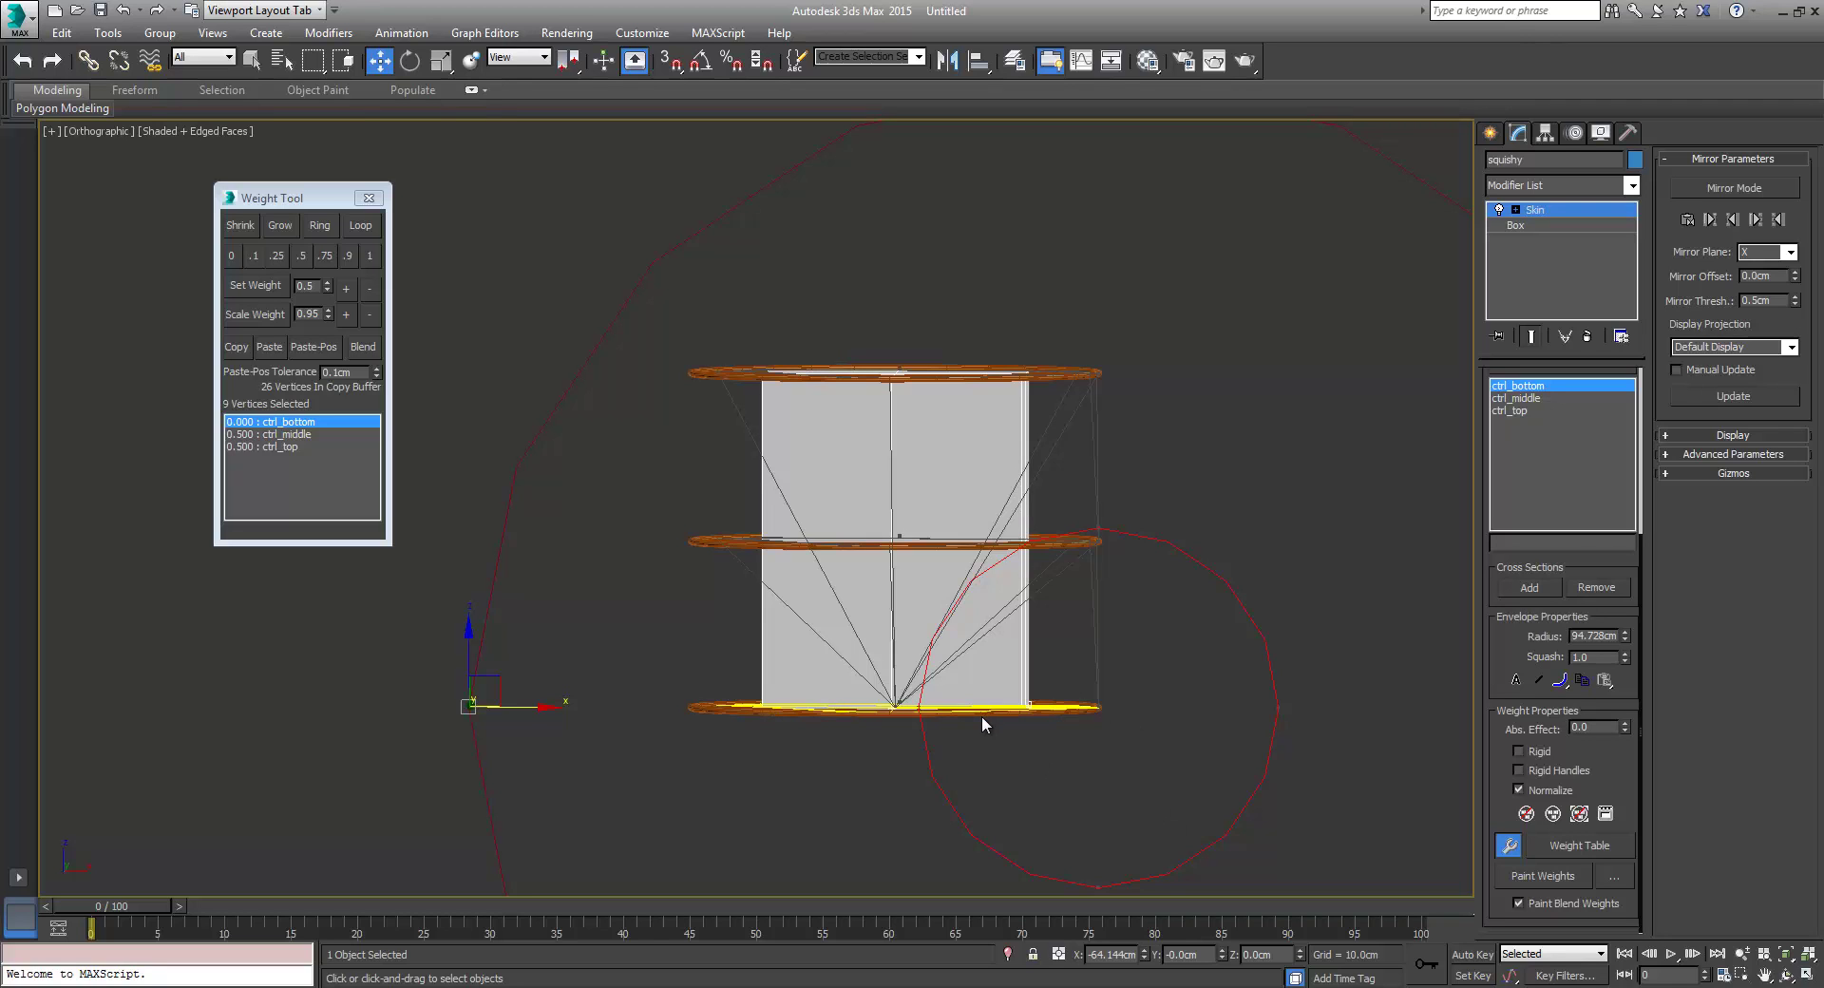
{"action": "middle_click_drag", "start_coordinate": [978, 719], "coordinate": [938, 687], "text": "alt"}
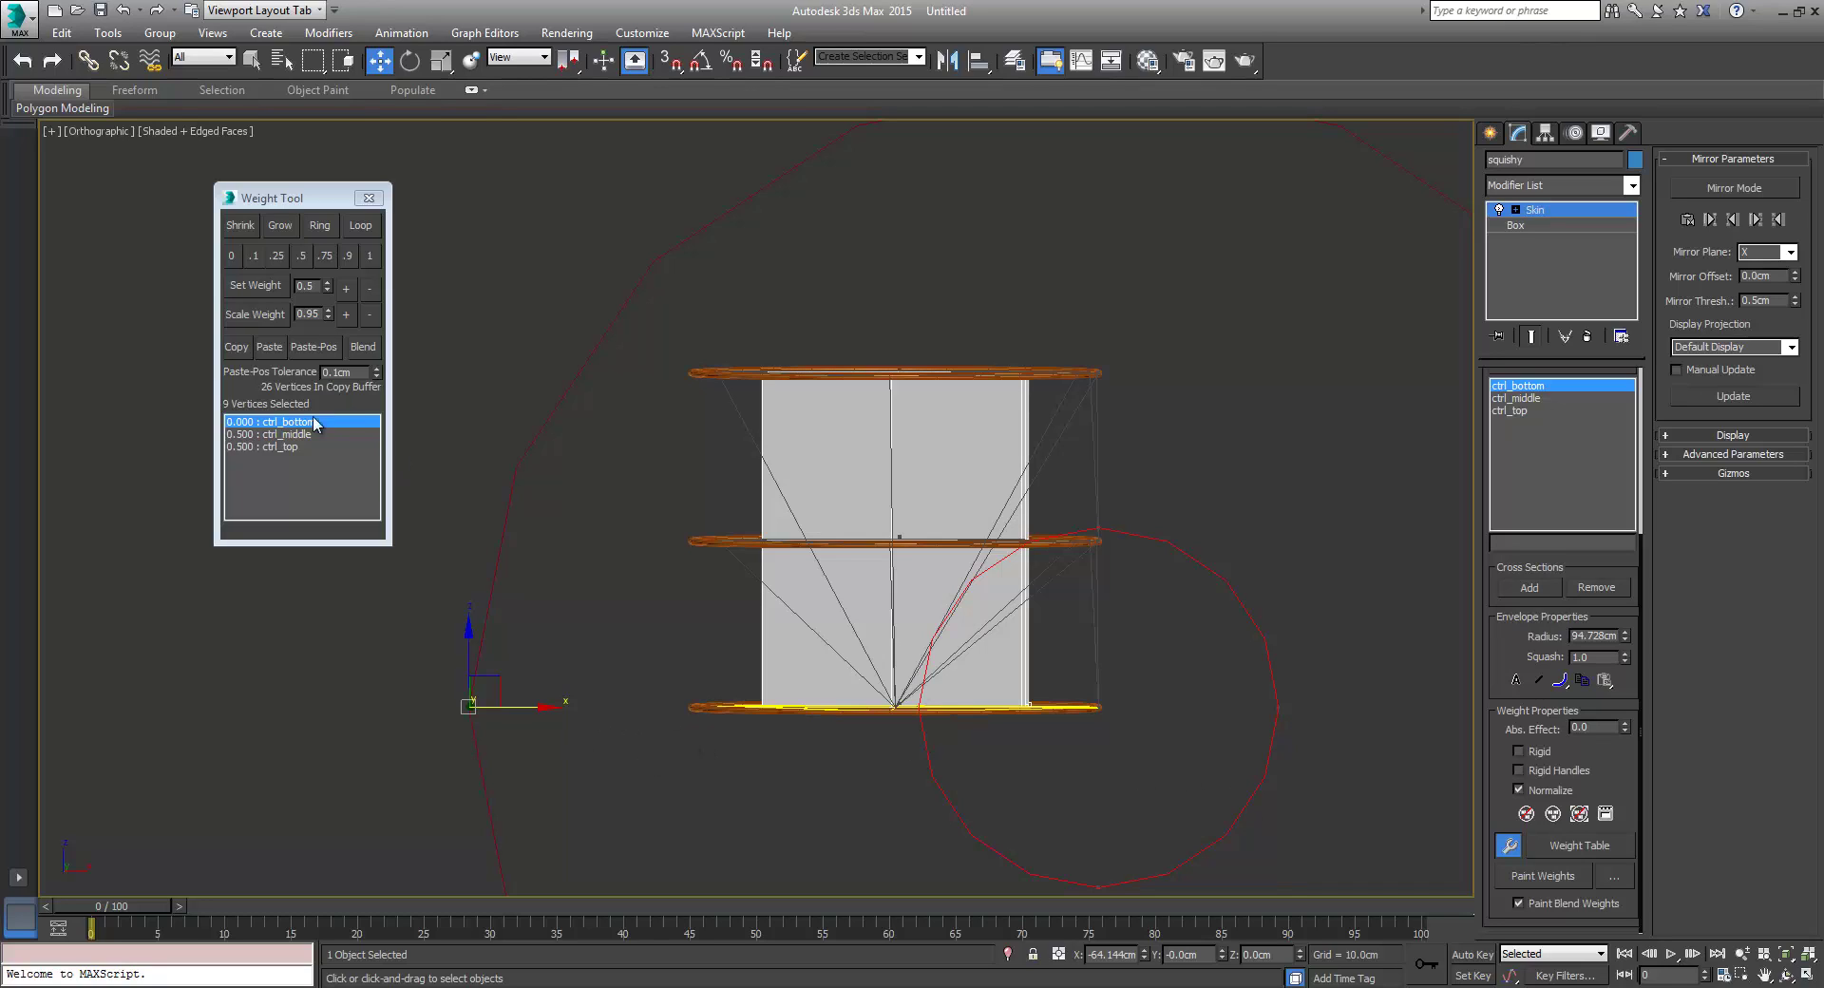
{"action": "left_click", "coordinate": [371, 254]}
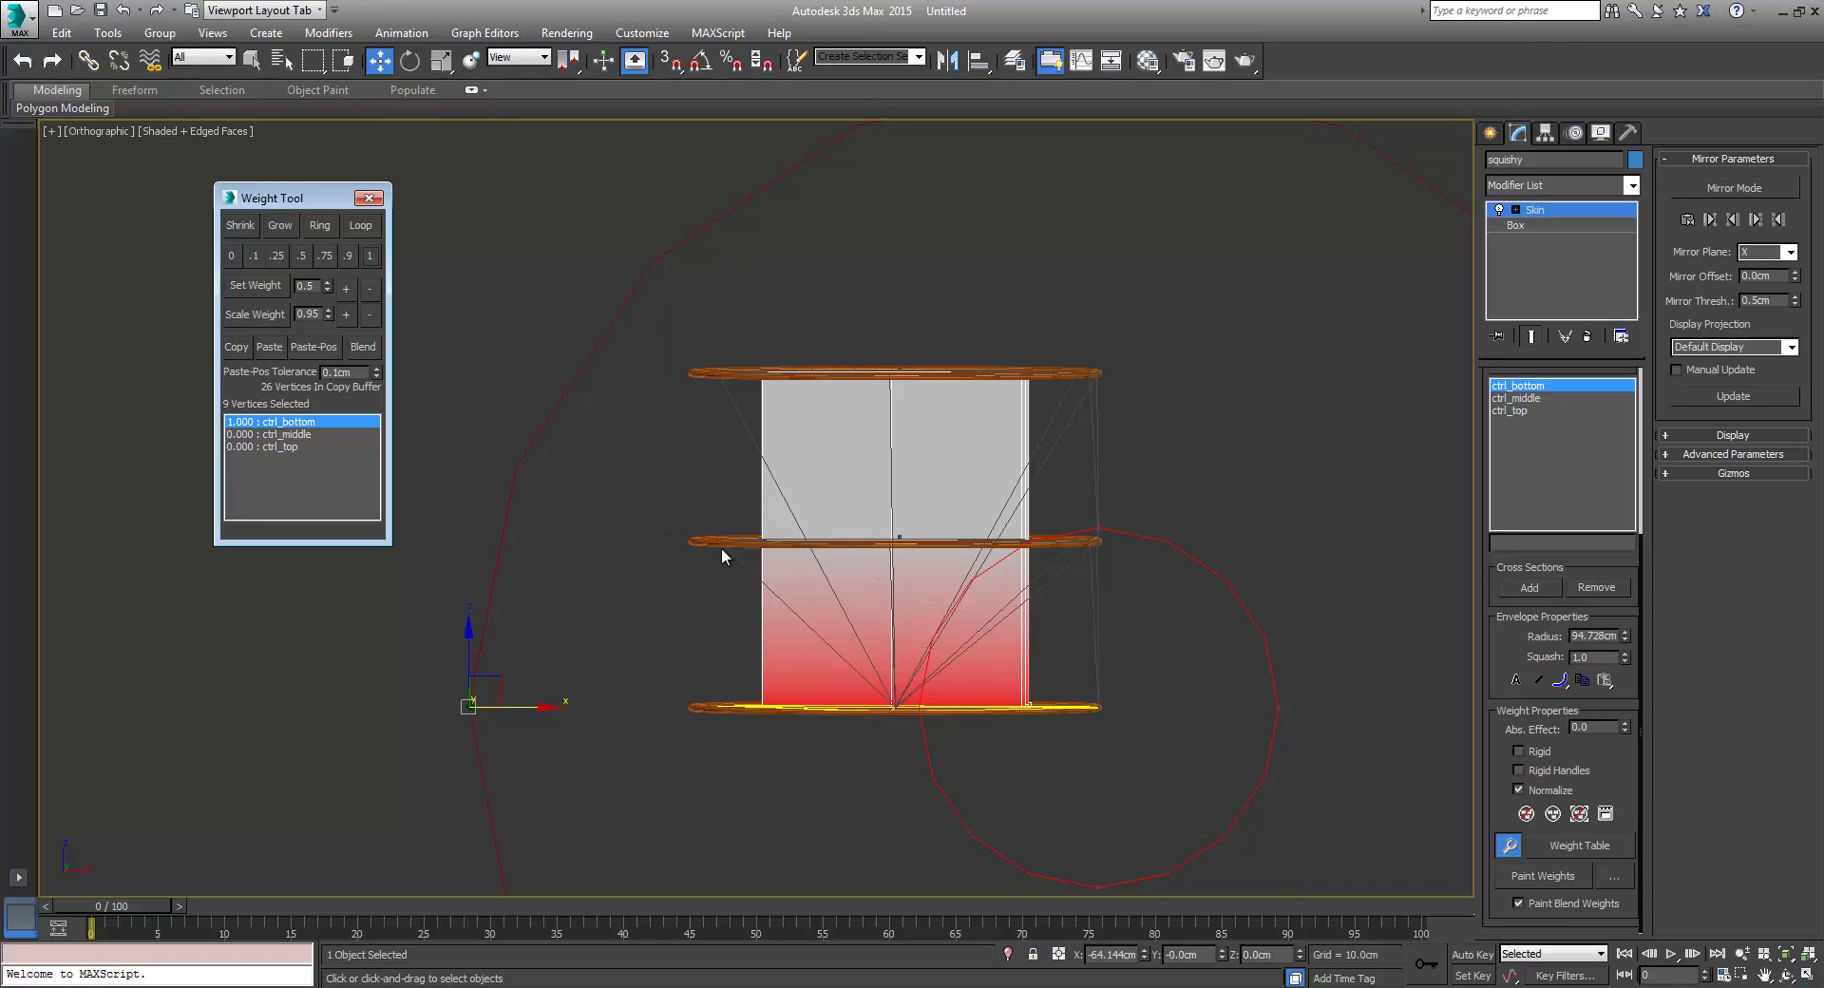
Step: Zero ctrl_top's weight on all vertices, then weight the upper vertices fully to ctrl_top
{"action": "left_click", "coordinate": [279, 445]}
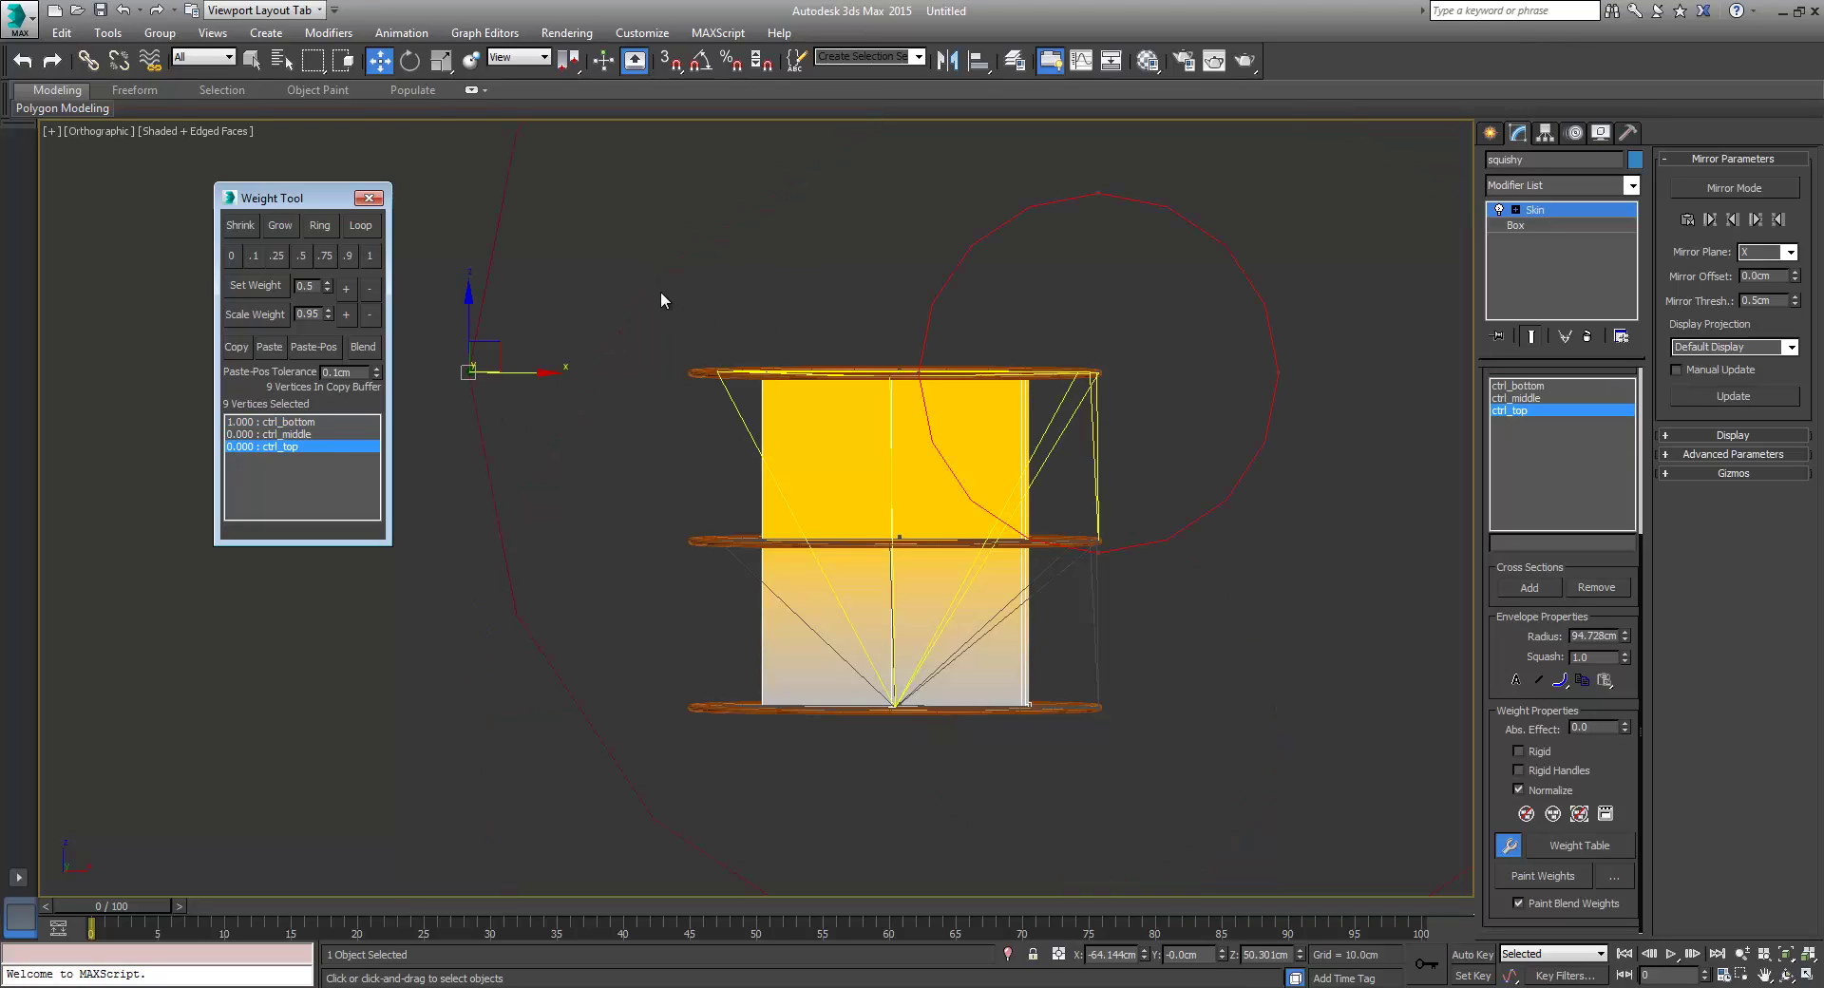
{"action": "left_click_drag", "start_coordinate": [625, 261], "coordinate": [658, 284]}
{"action": "left_click_drag", "start_coordinate": [1193, 909], "coordinate": [1187, 902]}
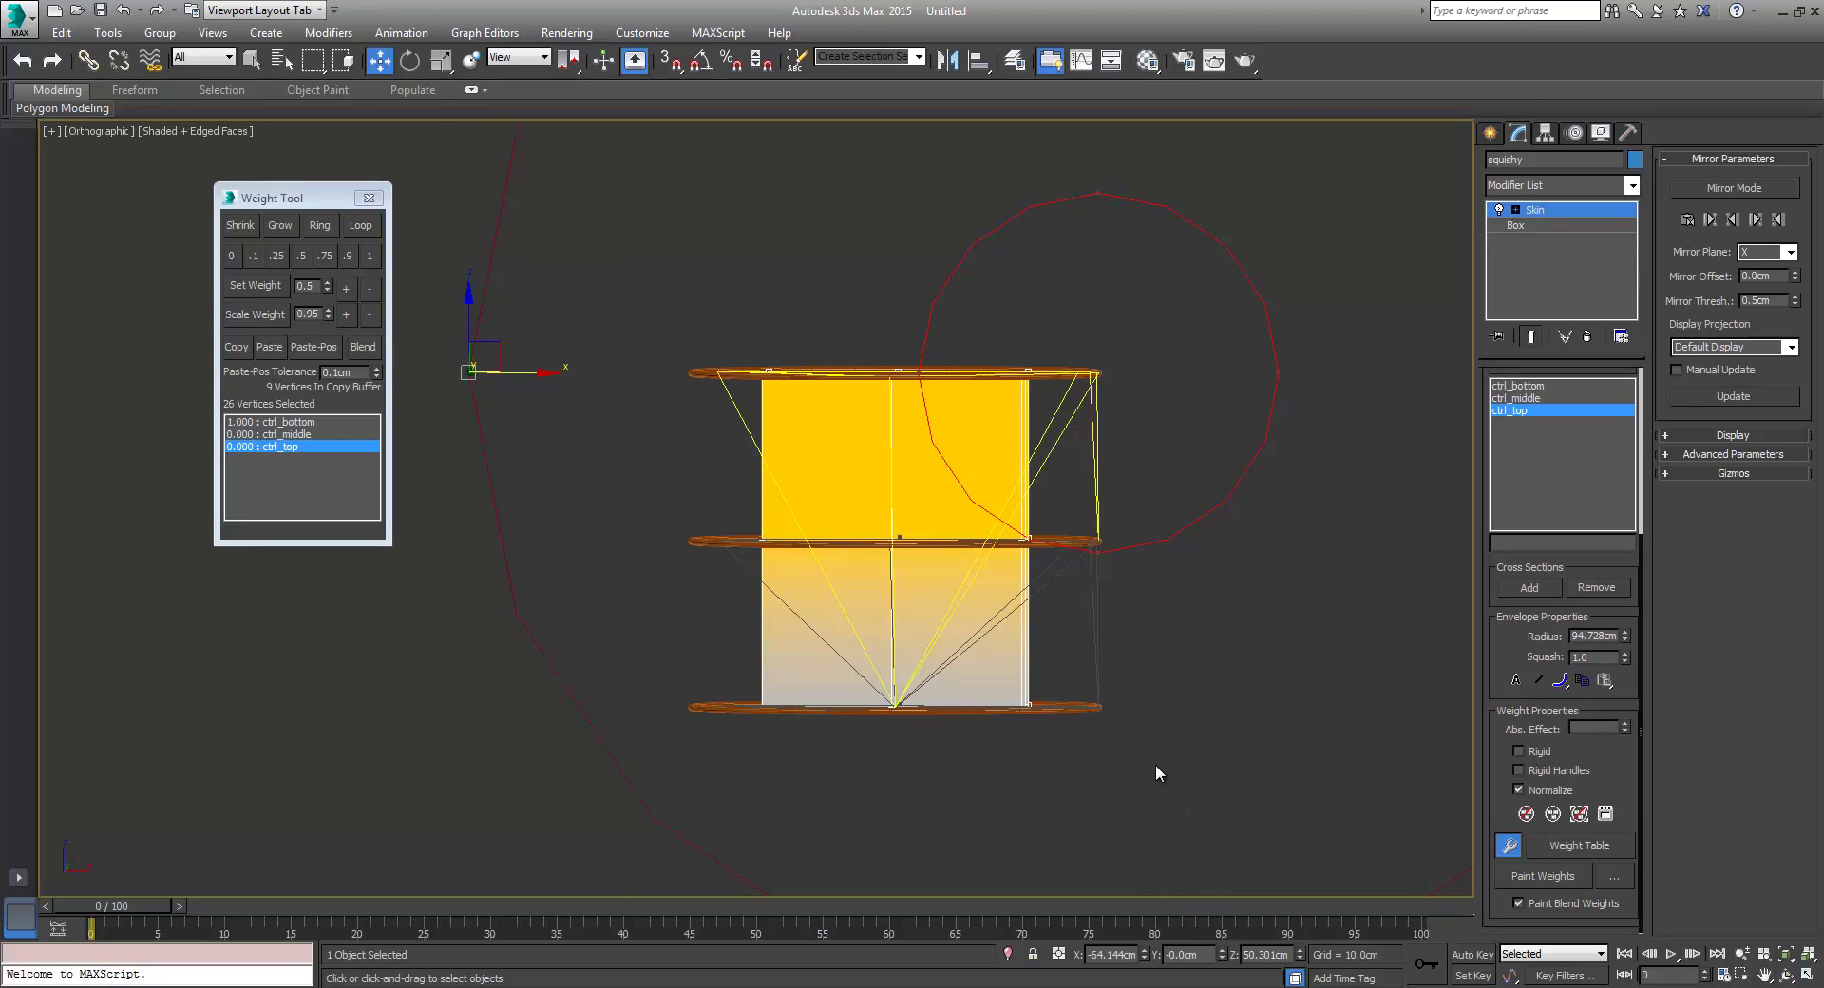
{"action": "left_click", "coordinate": [233, 257]}
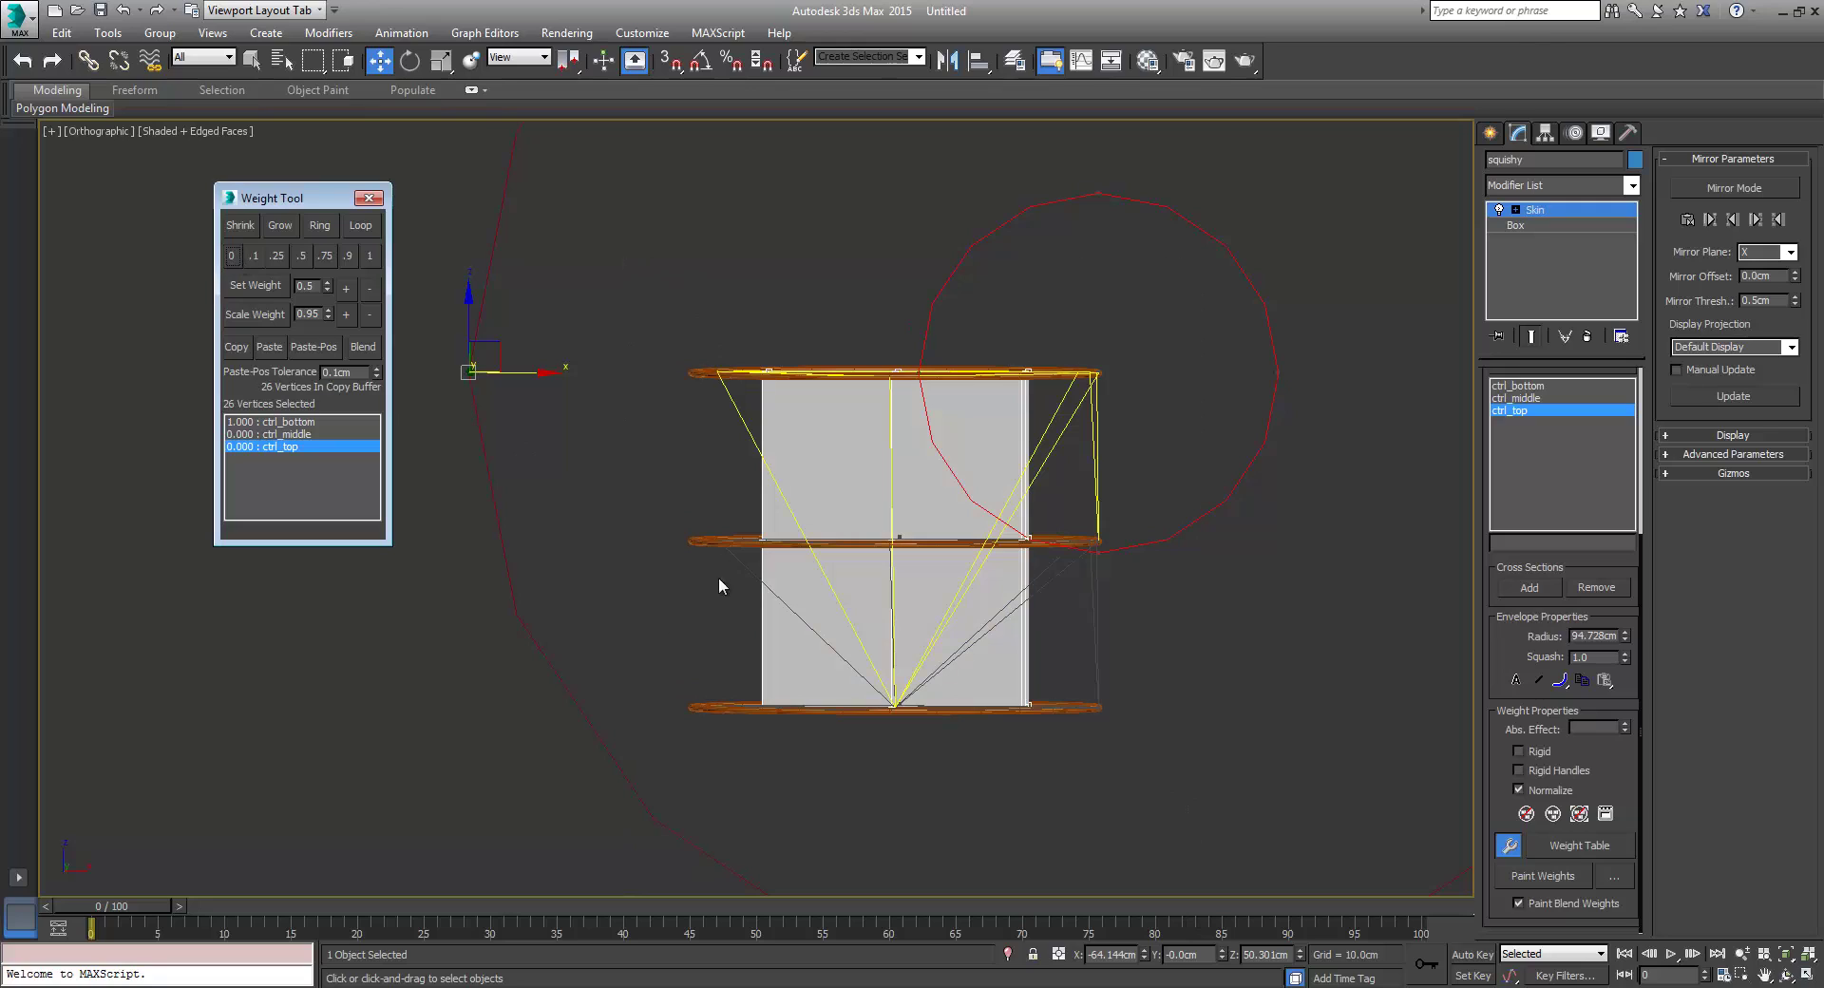
{"action": "left_click_drag", "start_coordinate": [608, 249], "coordinate": [1193, 454]}
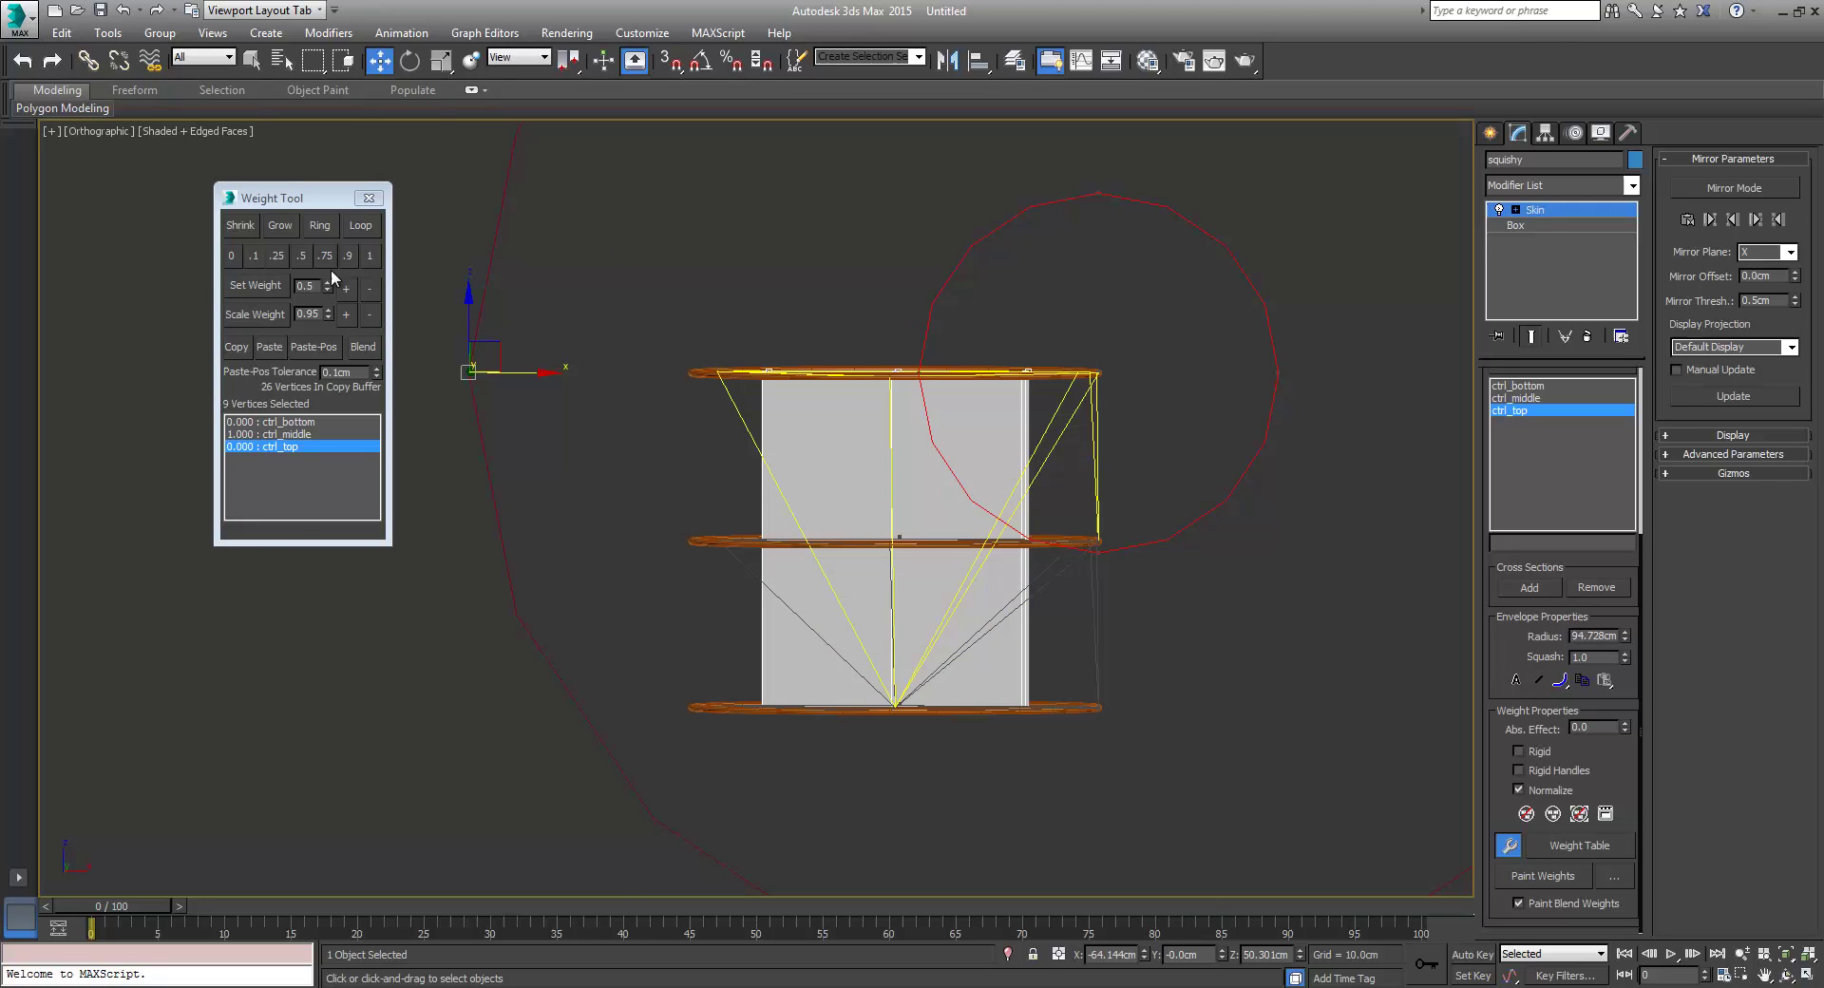
{"action": "left_click", "coordinate": [369, 255]}
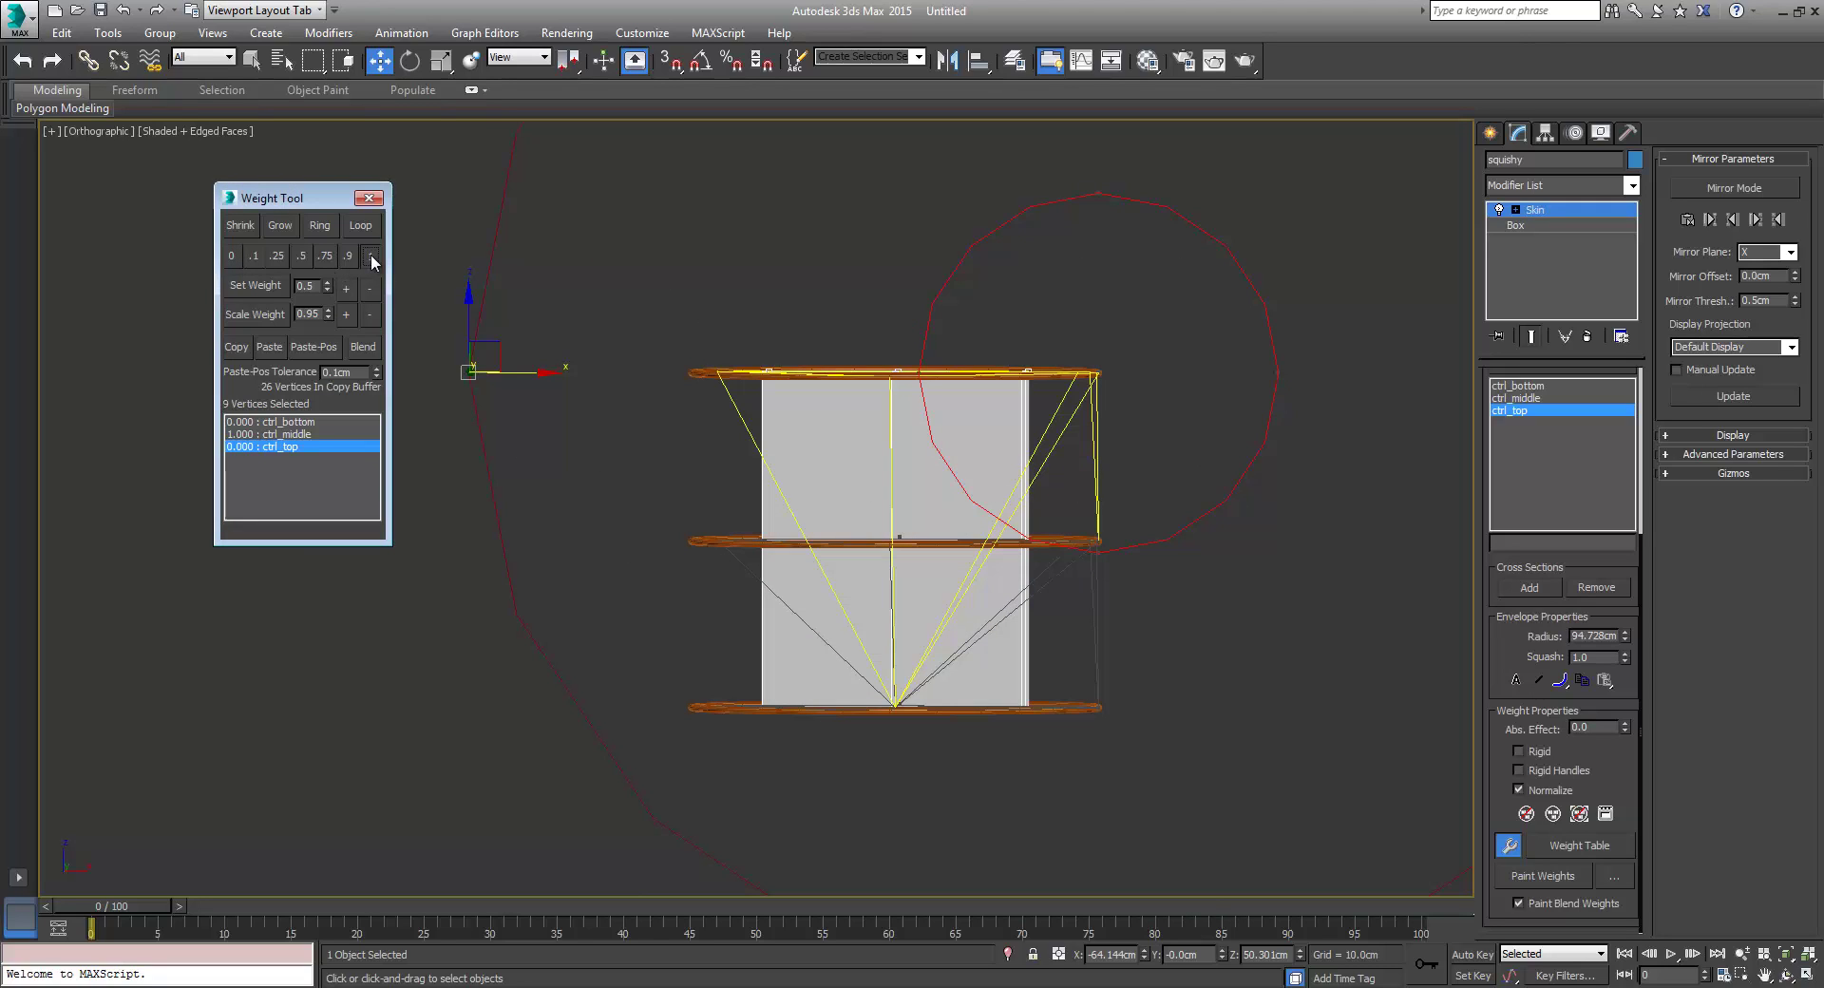
{"action": "left_click", "coordinate": [293, 434]}
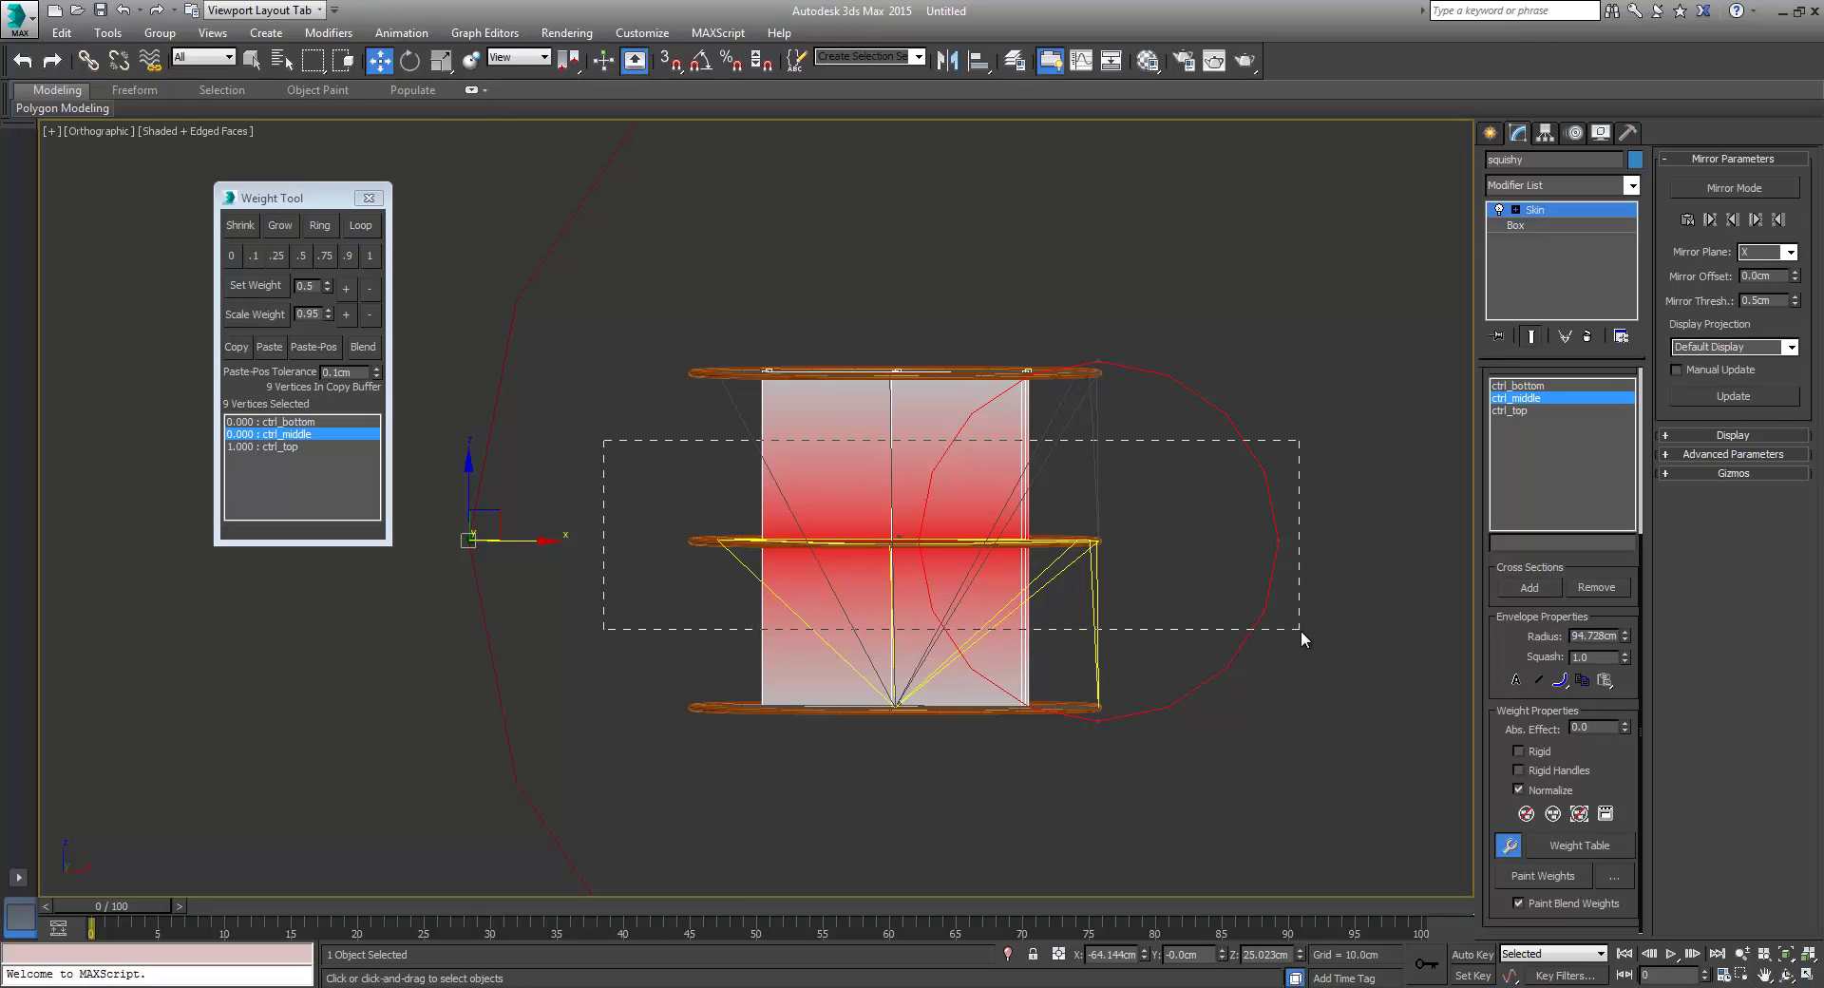
Step: Set the middle vertices' ctrl_middle weight to 0.25 (0.375 bottom/top), verify each bone, and exit envelopes
{"action": "left_click_drag", "start_coordinate": [1301, 629], "coordinate": [1301, 630]}
{"action": "left_click", "coordinate": [278, 256]}
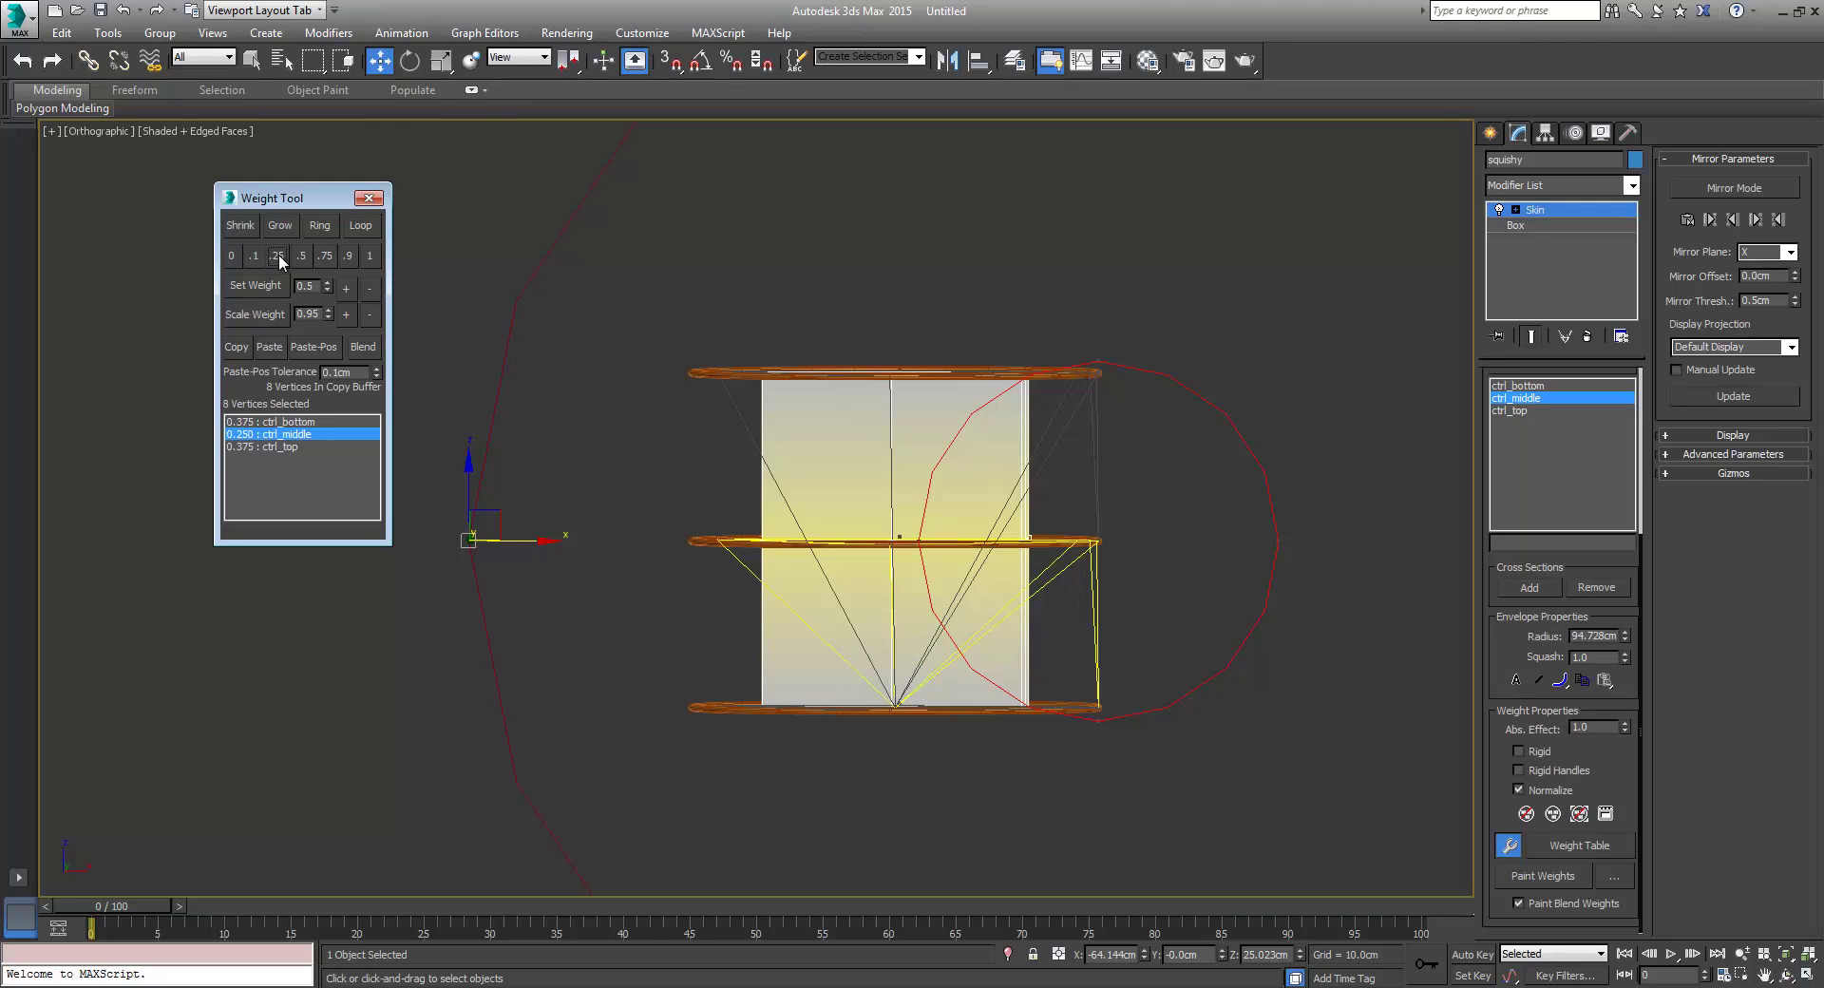
{"action": "left_click", "coordinate": [266, 422]}
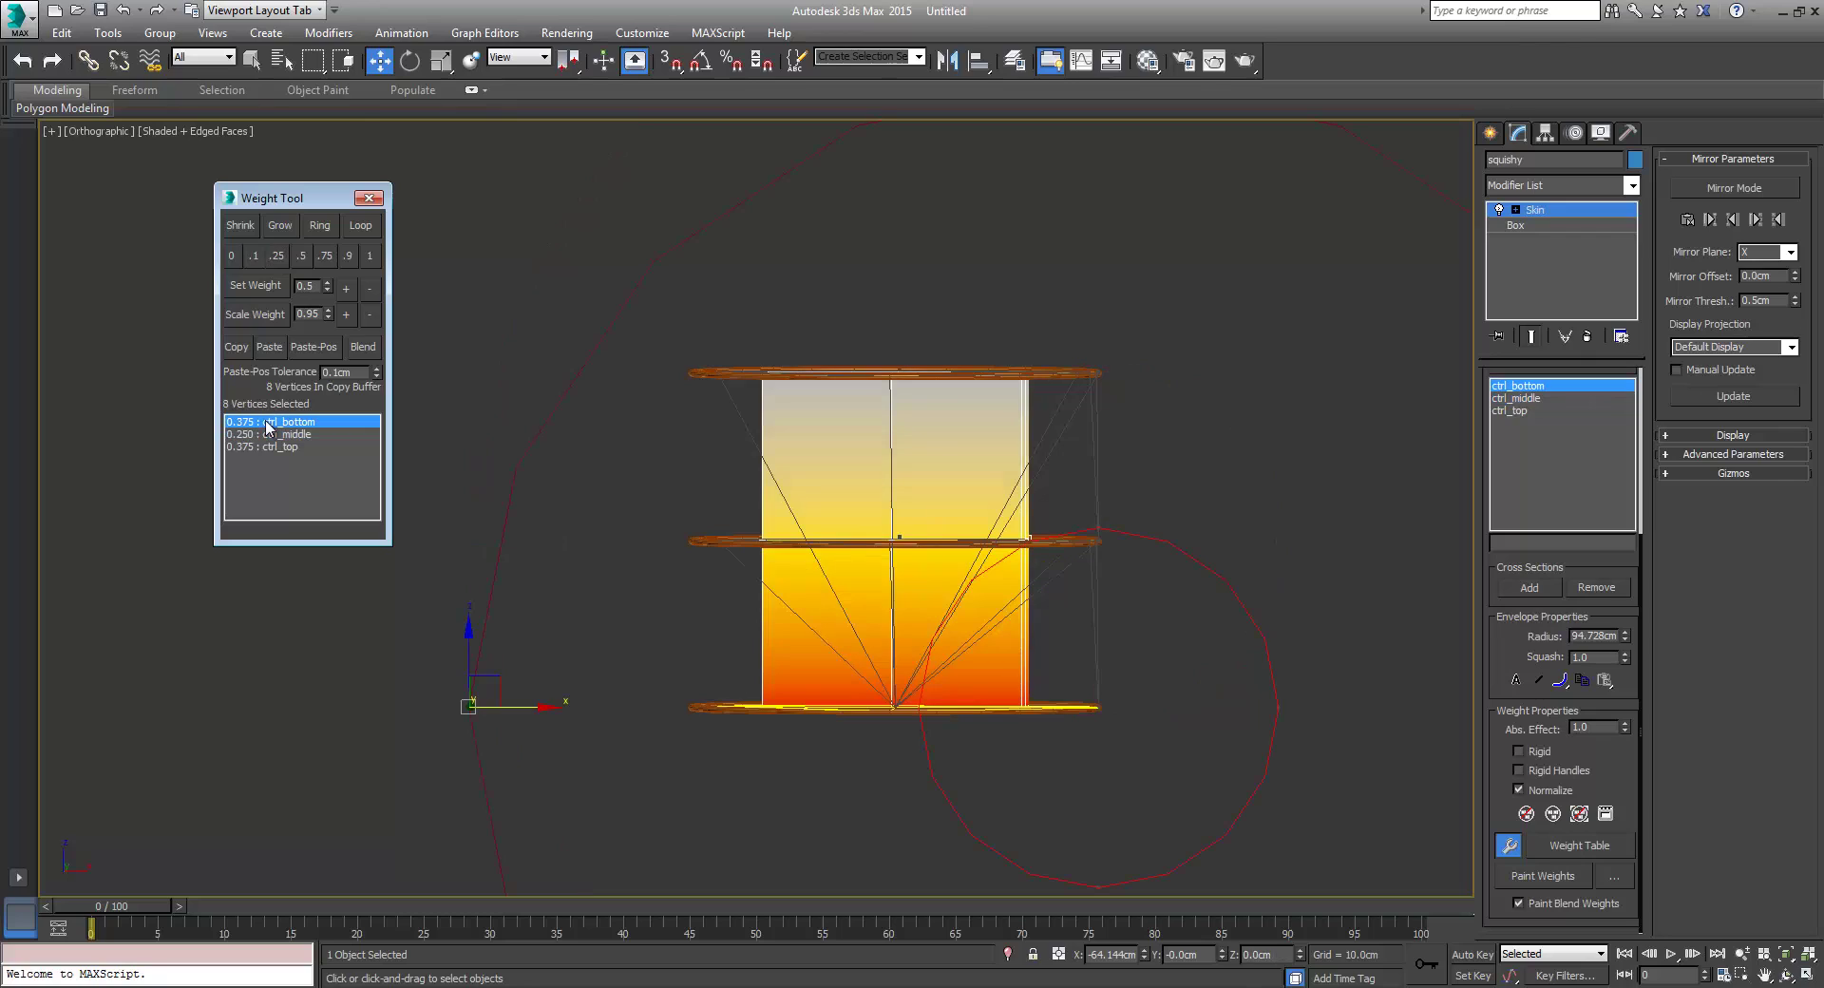
{"action": "left_click", "coordinate": [277, 448]}
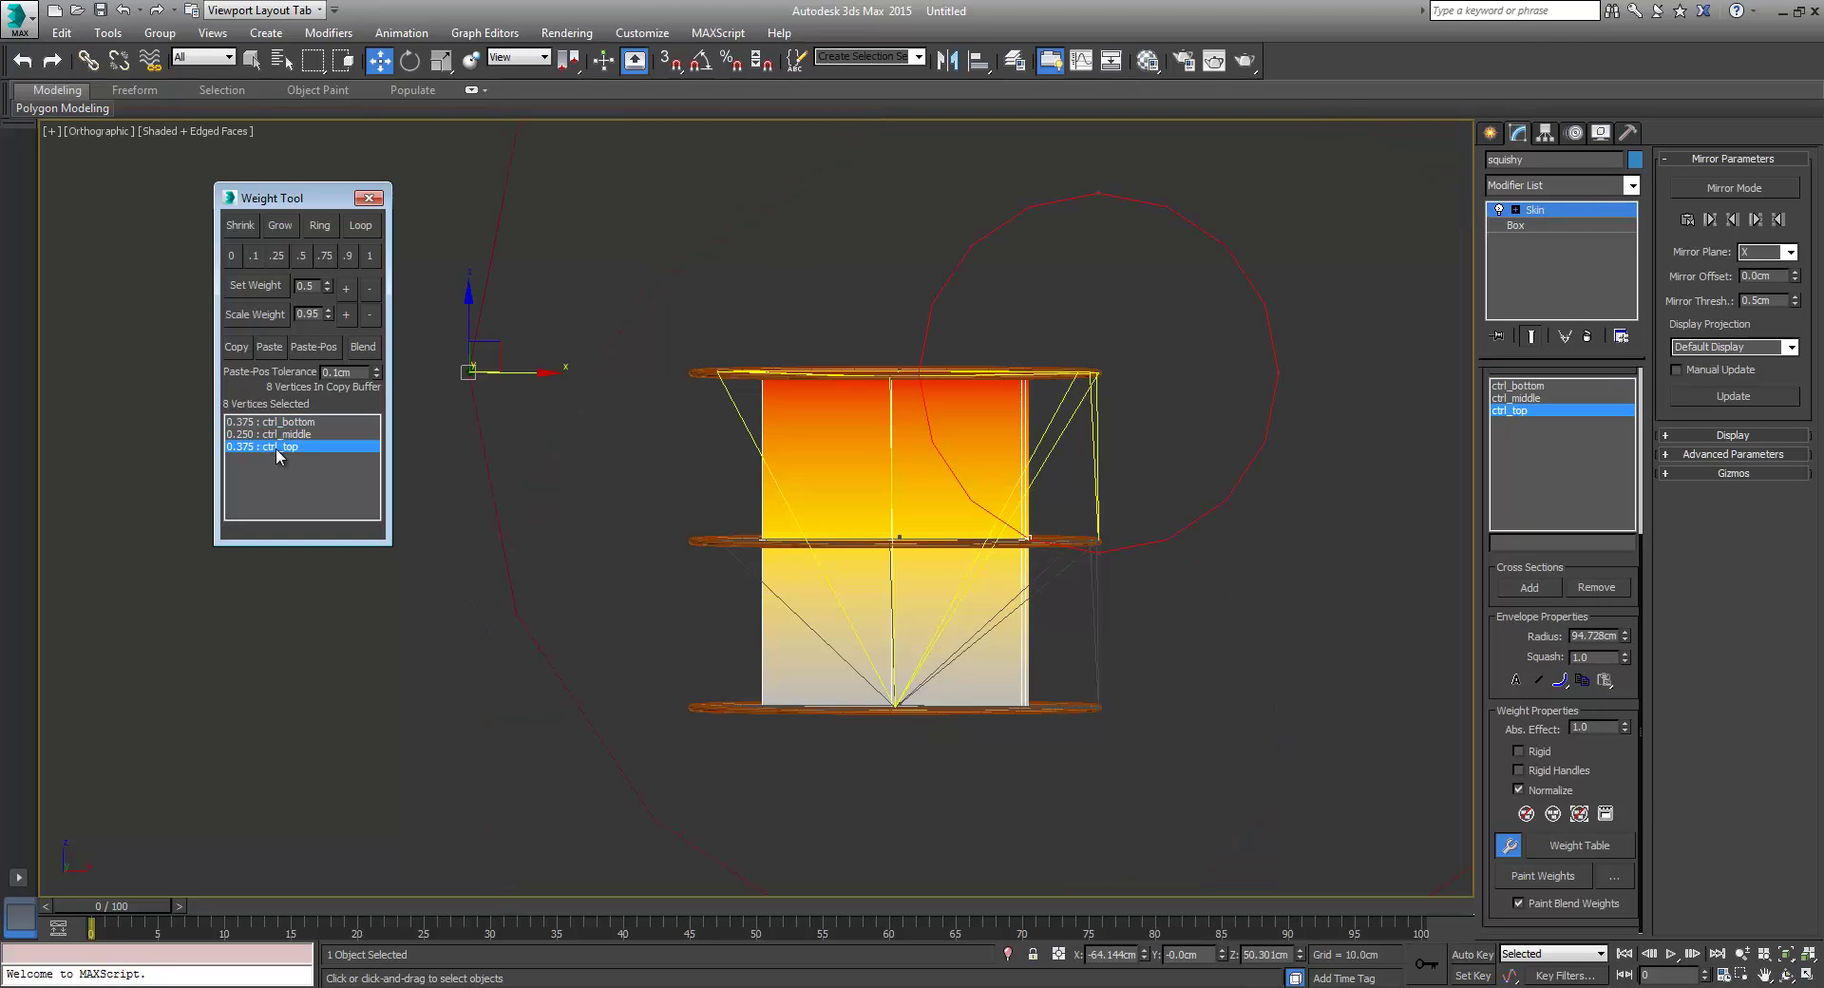
{"action": "left_click", "coordinate": [280, 435]}
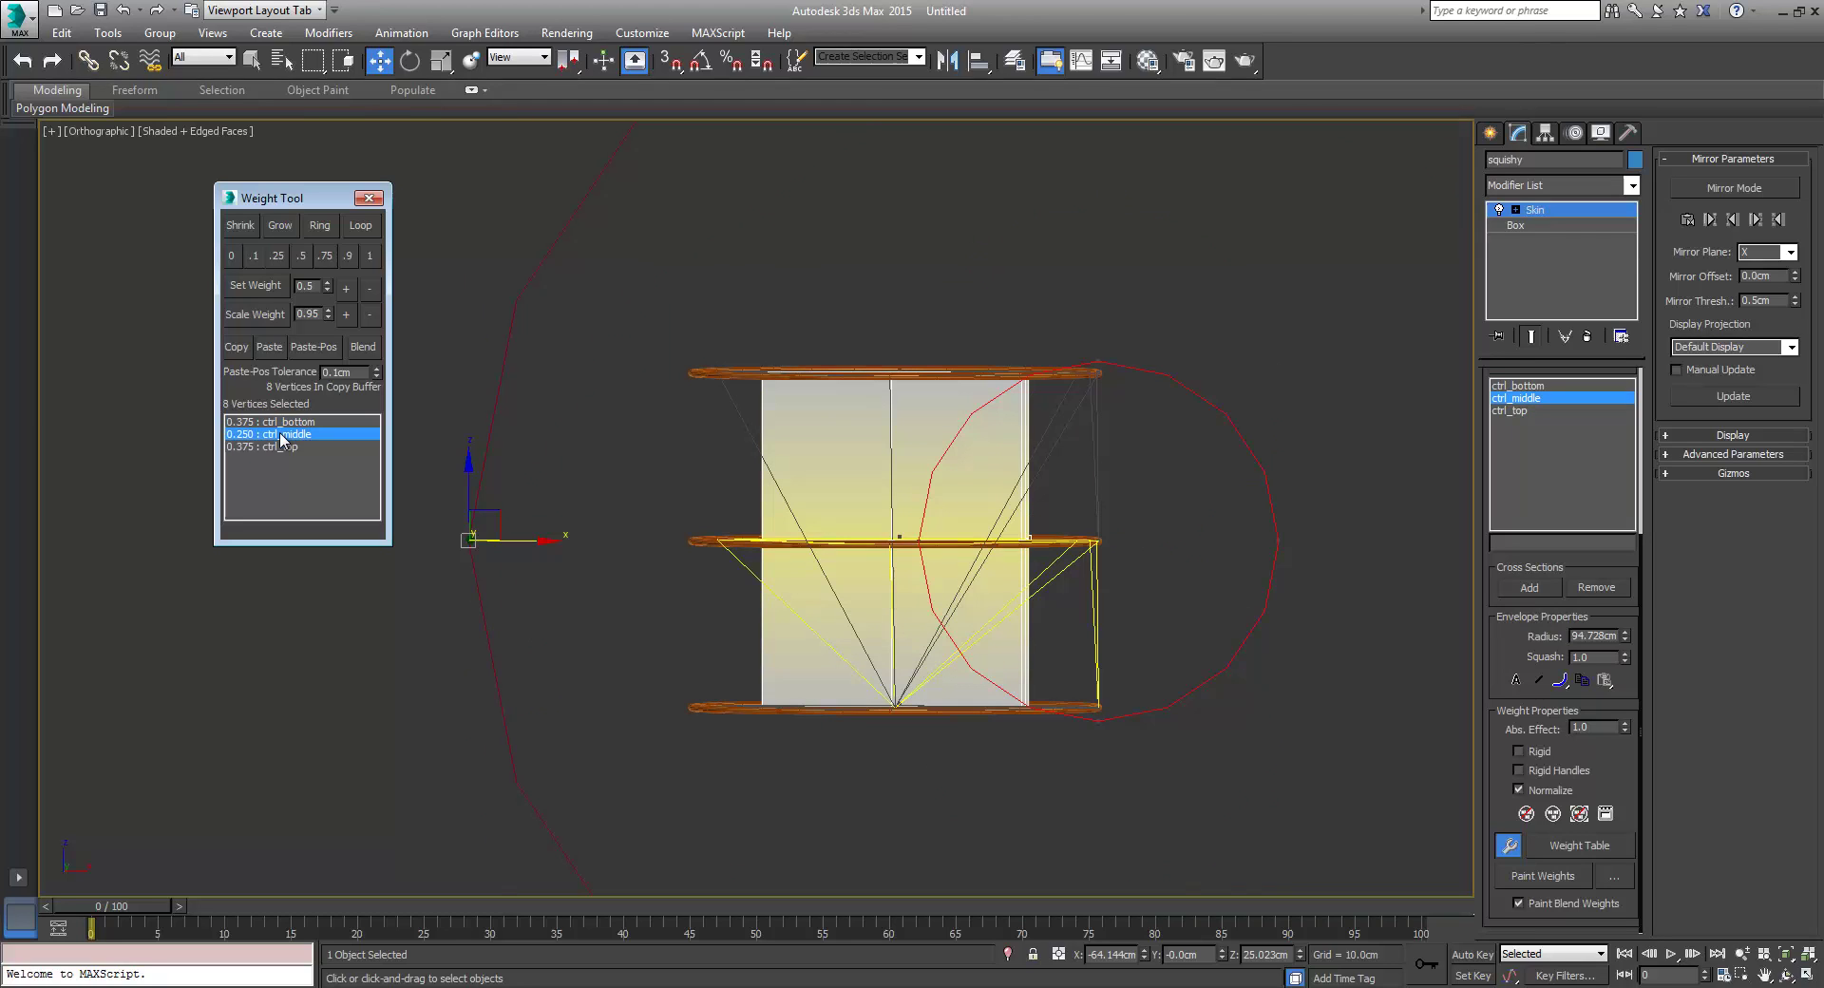
{"action": "left_click", "coordinate": [1559, 207]}
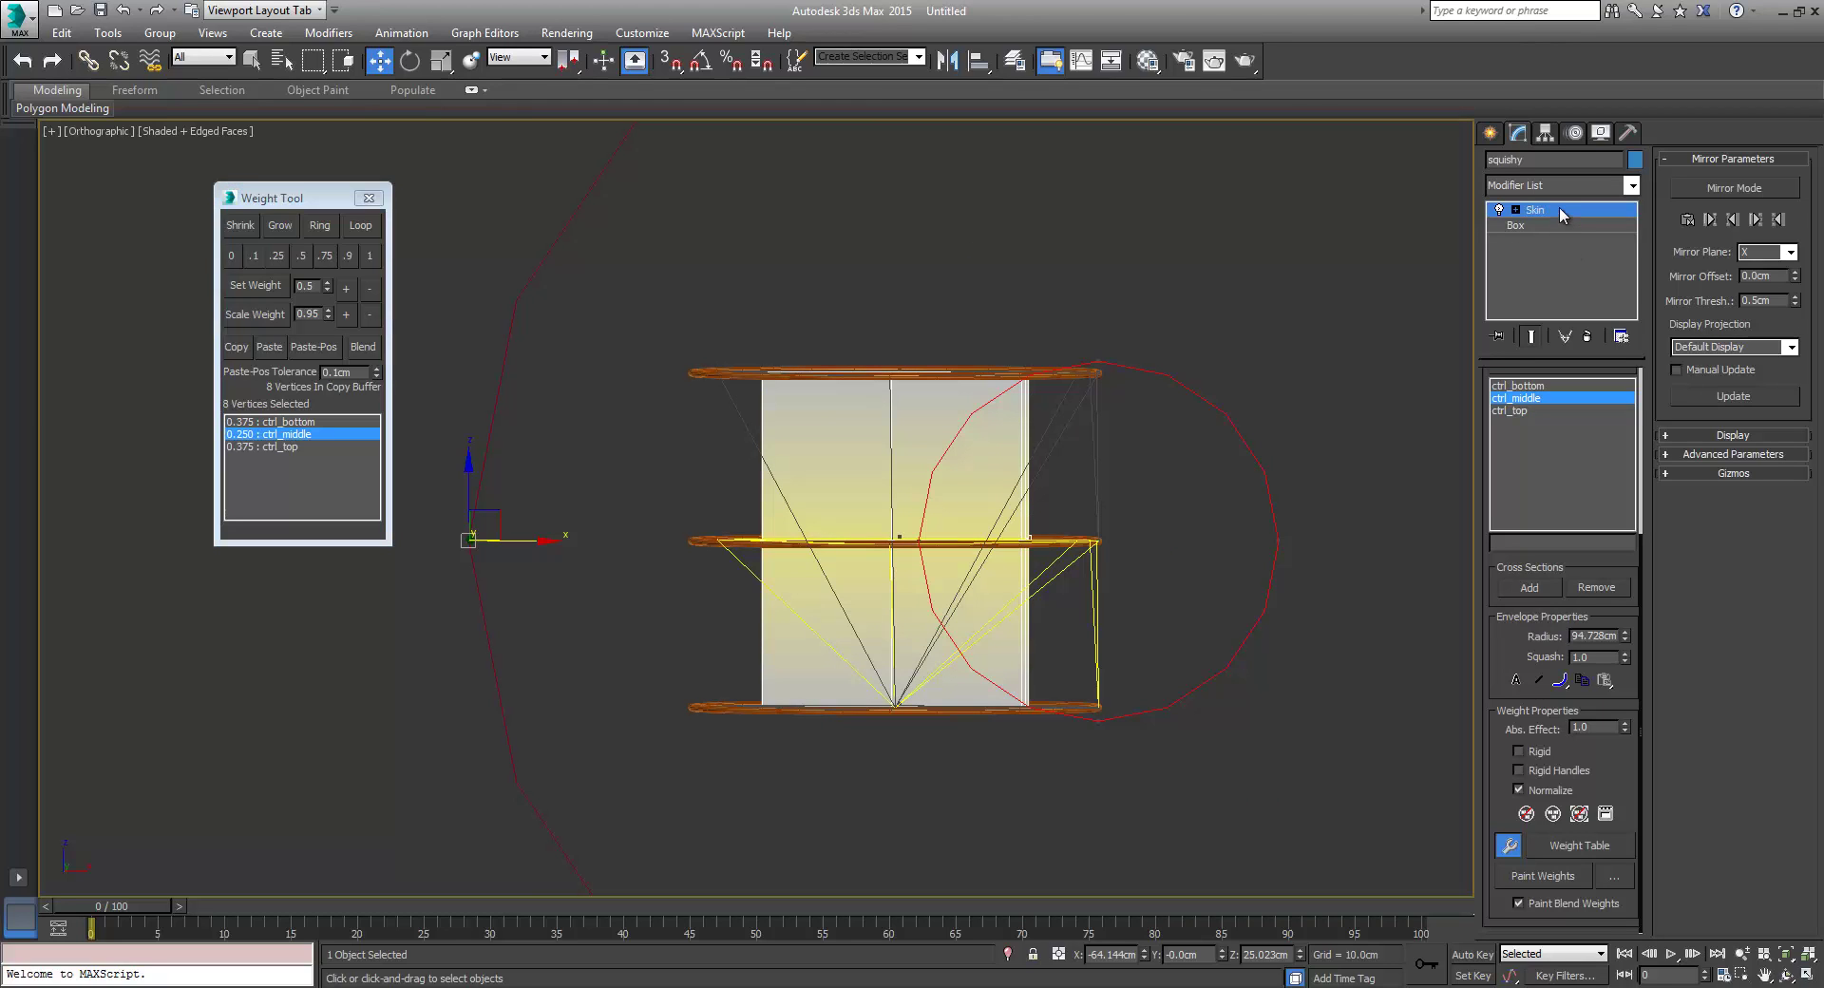
Step: Test the skin by lifting ctrl_top (cancelled) and pulling ctrl_bottom down to stretch the box
{"action": "mouse_move", "coordinate": [1091, 609]}
{"action": "middle_mouse_down", "text": "alt"}
{"action": "mouse_move", "coordinate": [1066, 631]}
{"action": "mouse_move", "coordinate": [1041, 396]}
{"action": "middle_mouse_up", "text": "alt"}
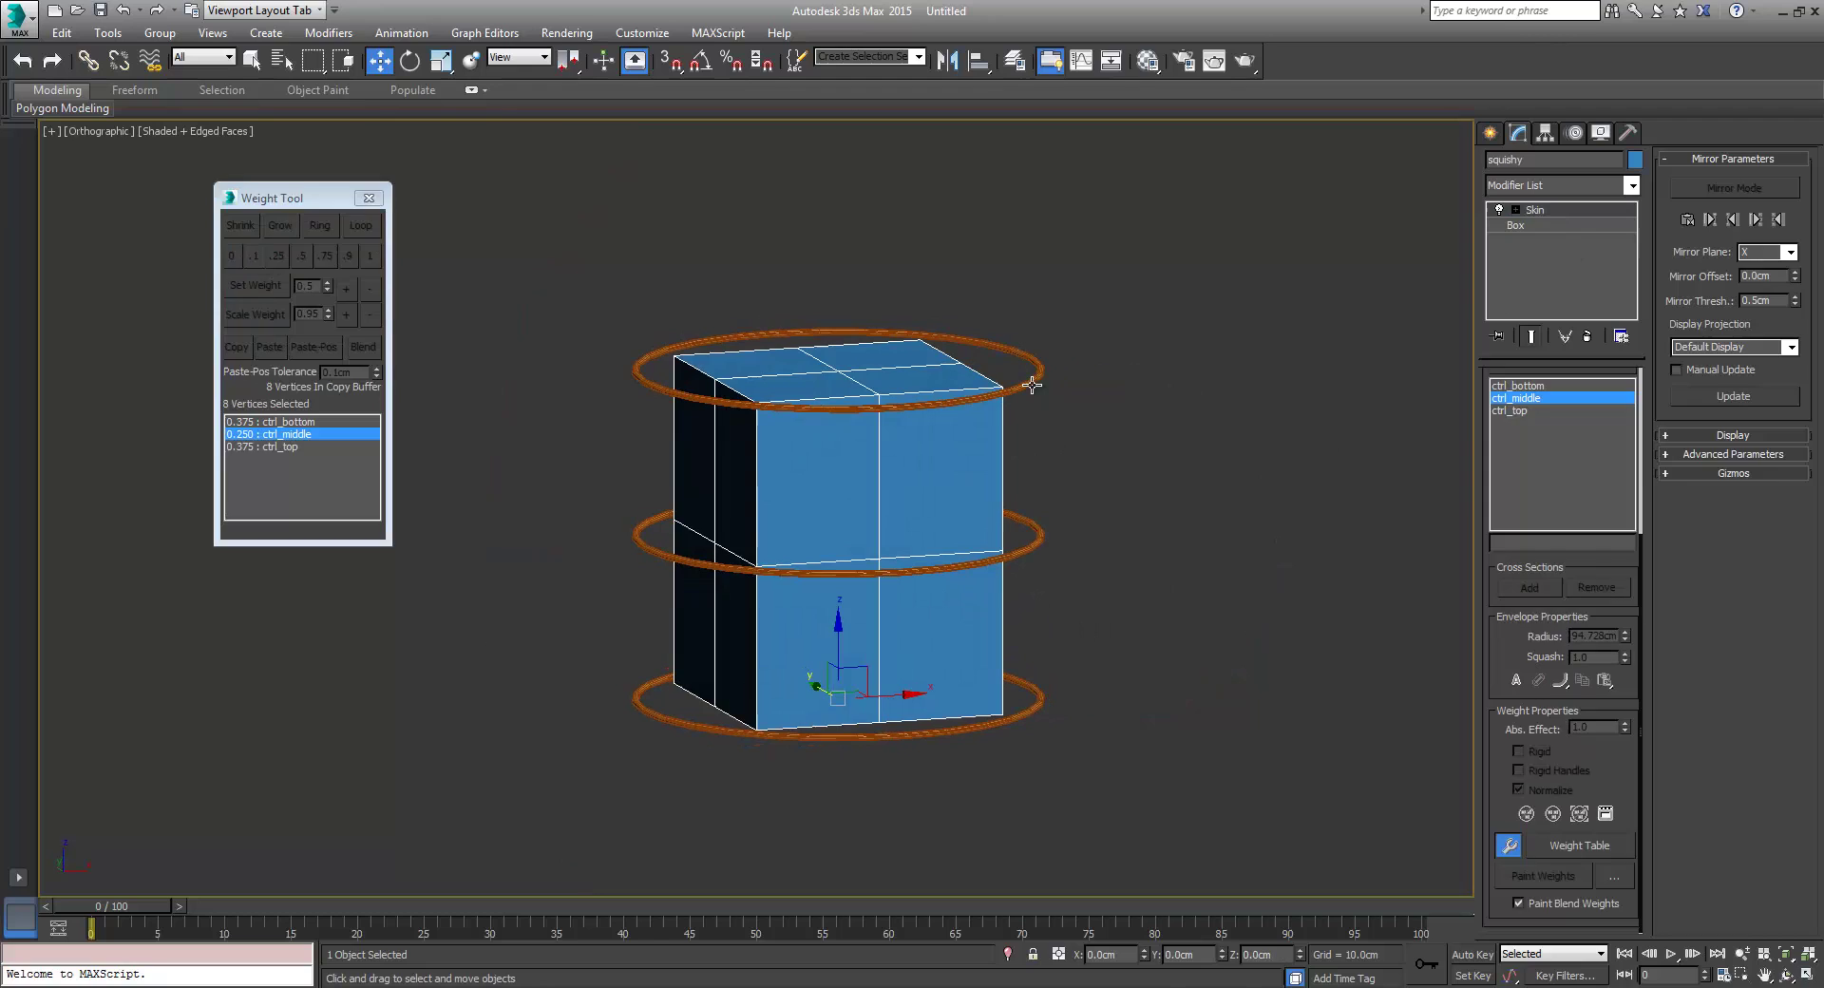
{"action": "left_click", "coordinate": [1028, 386]}
{"action": "left_click_drag", "start_coordinate": [846, 318], "coordinate": [812, 159]}
{"action": "right_click", "coordinate": [812, 159]}
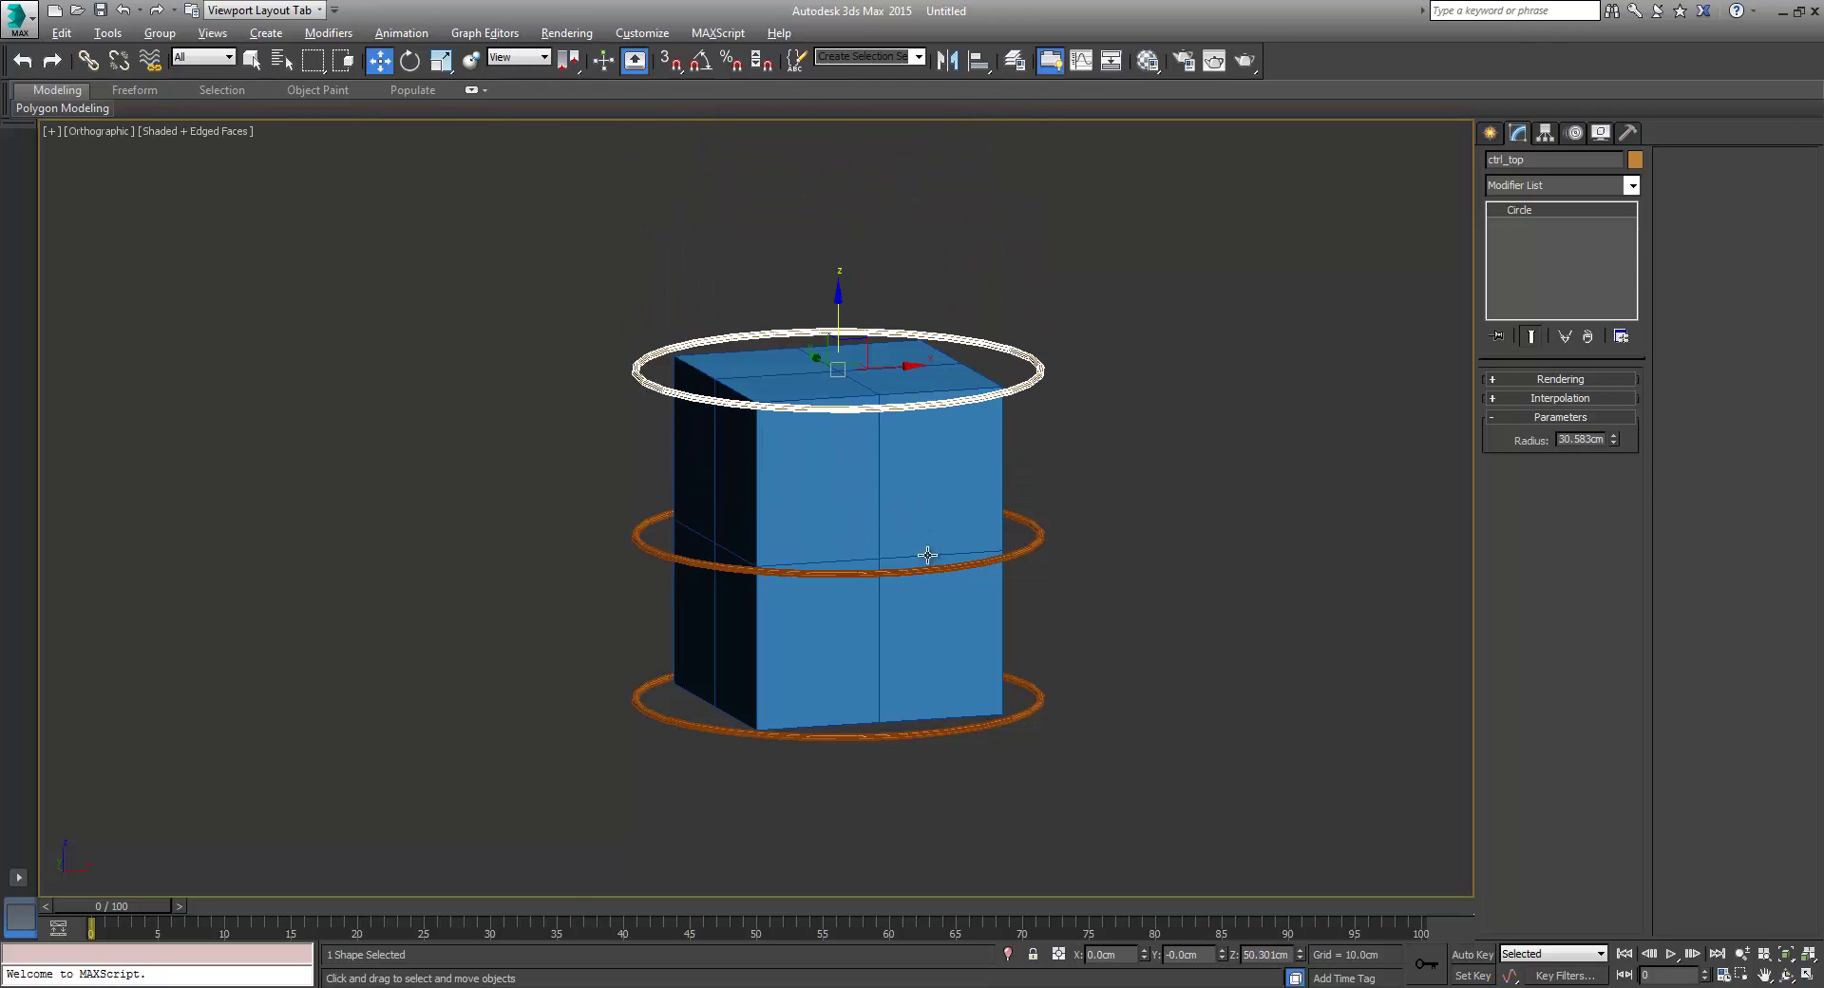
{"action": "middle_click_drag", "start_coordinate": [928, 551], "coordinate": [901, 547], "text": "alt"}
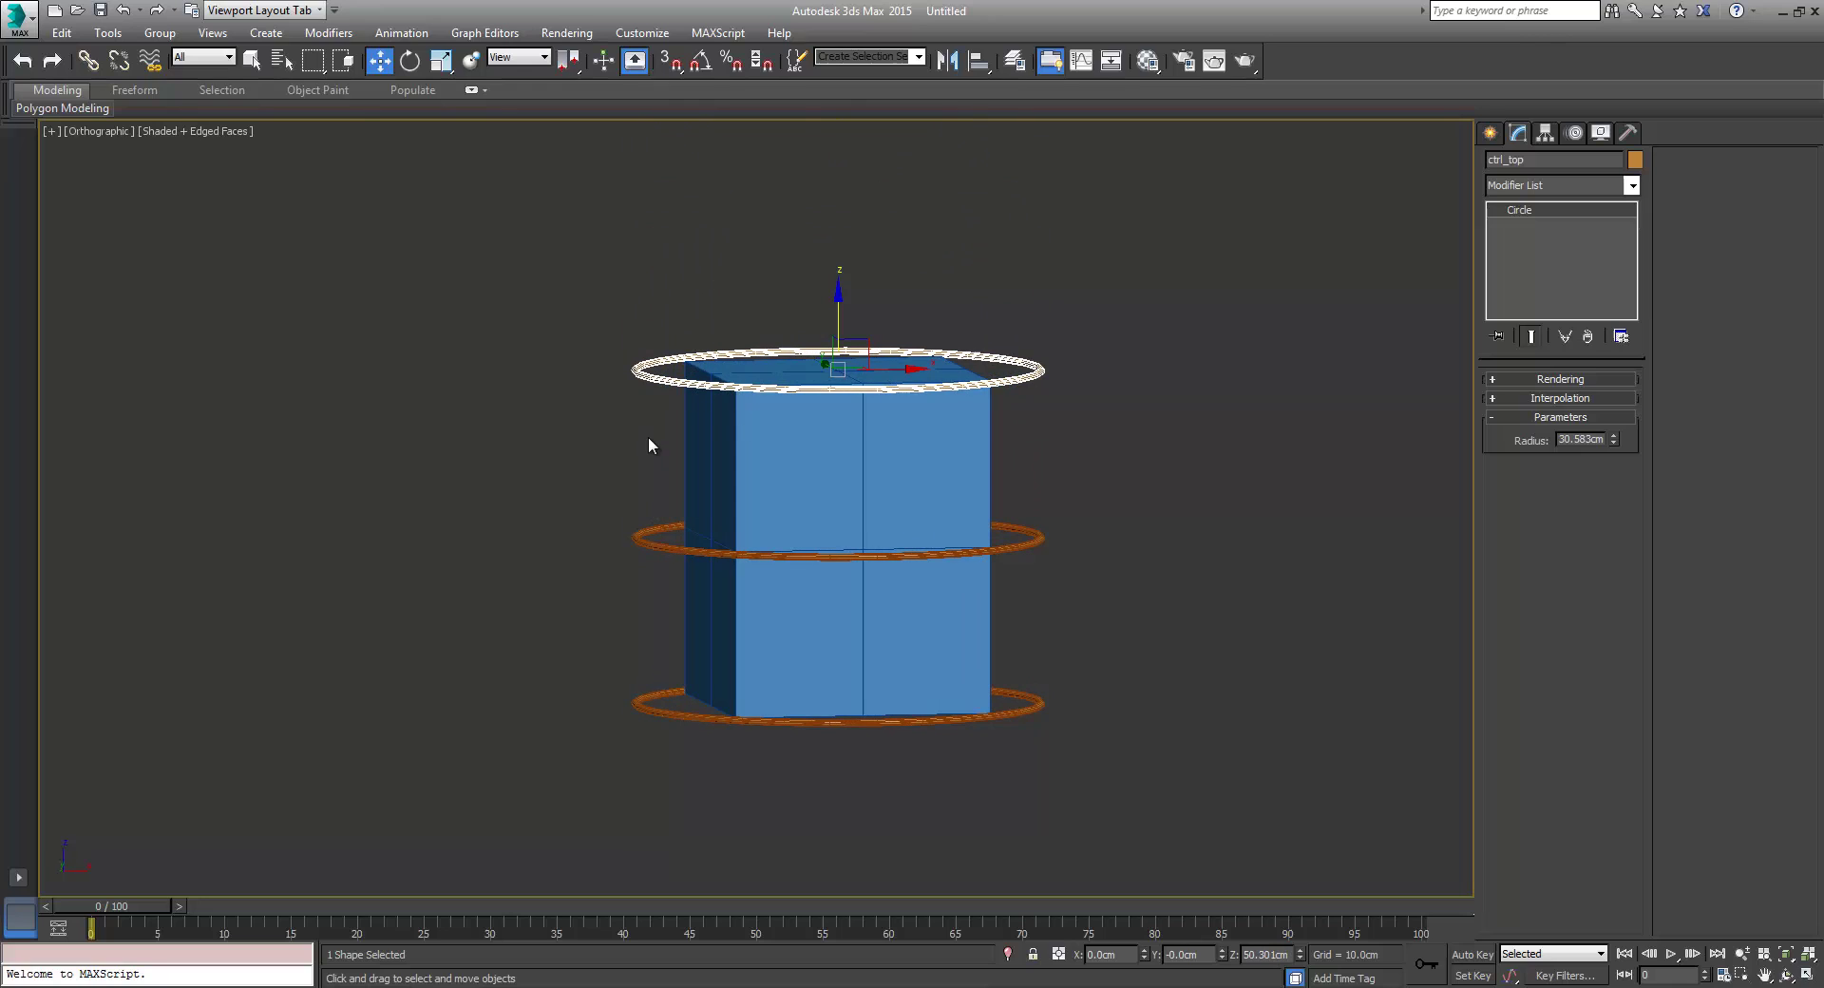
{"action": "left_click", "coordinate": [843, 730]}
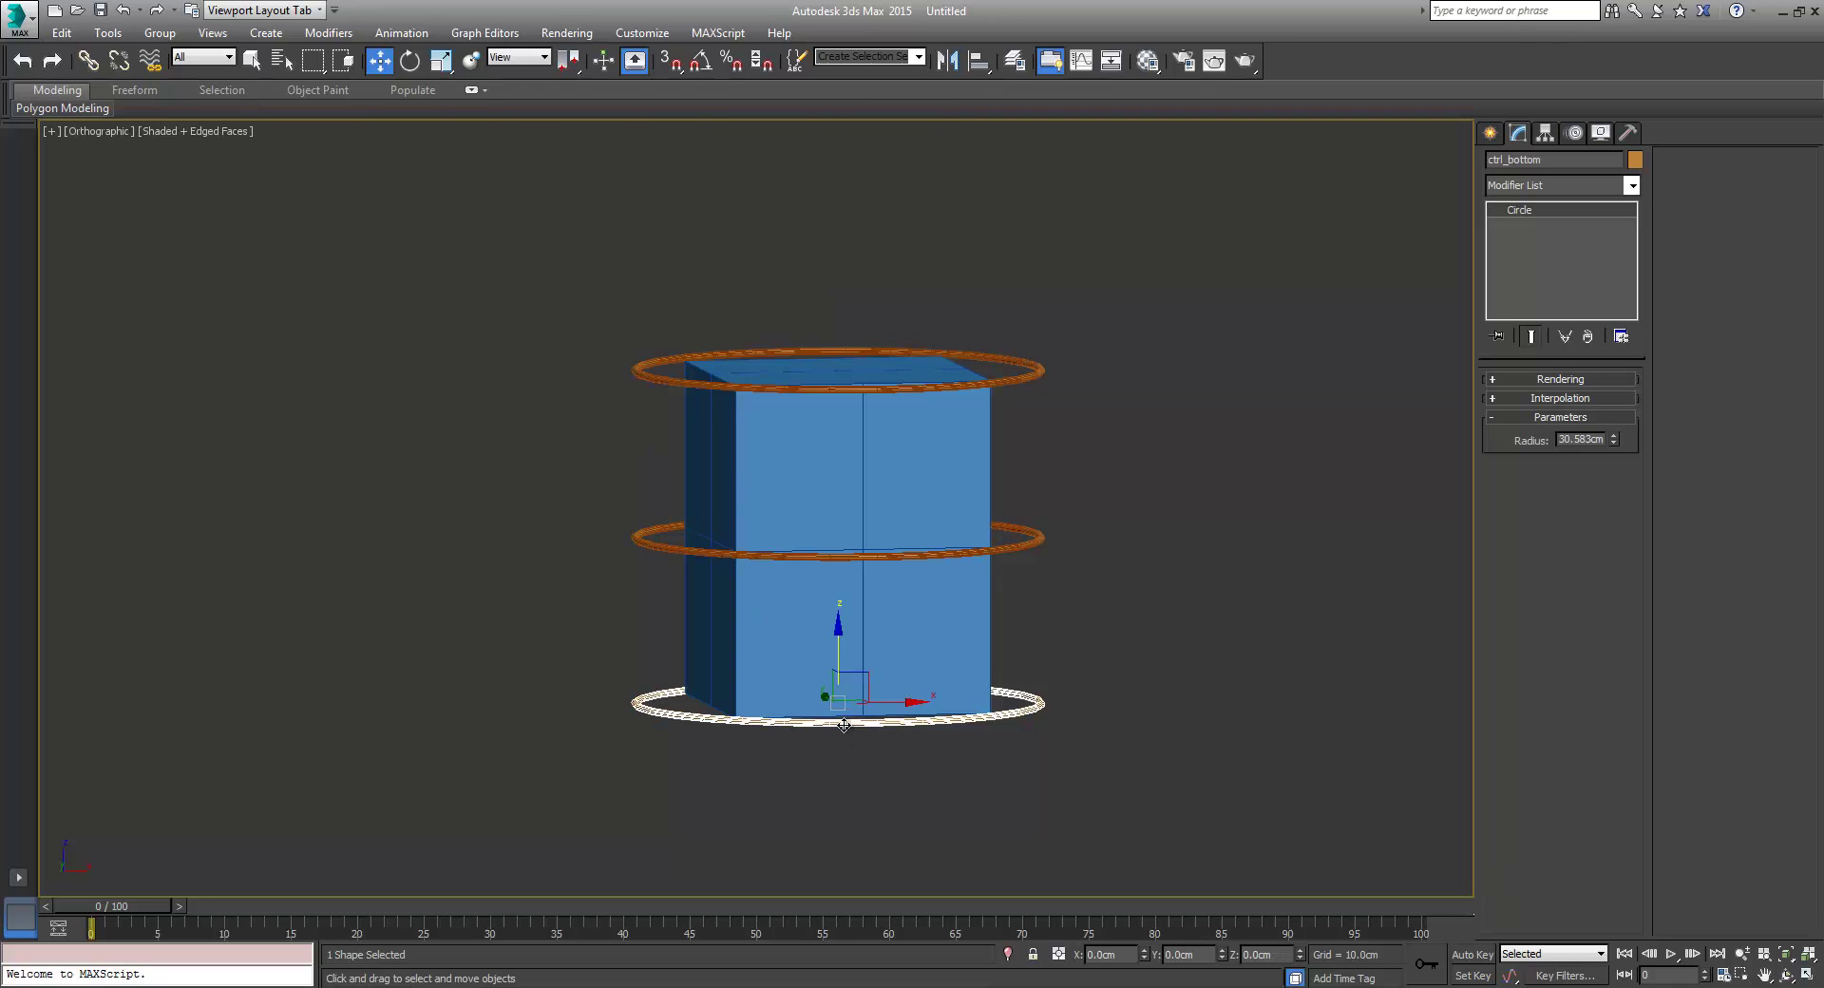
{"action": "left_click_drag", "start_coordinate": [832, 654], "coordinate": [778, 667]}
{"action": "middle_click_drag", "start_coordinate": [1045, 631], "coordinate": [966, 444], "text": "alt"}
Step: Select squishy, re-enable Edit Envelopes and review the ctrl_top and ctrl_bottom weights
{"action": "left_click", "coordinate": [967, 444]}
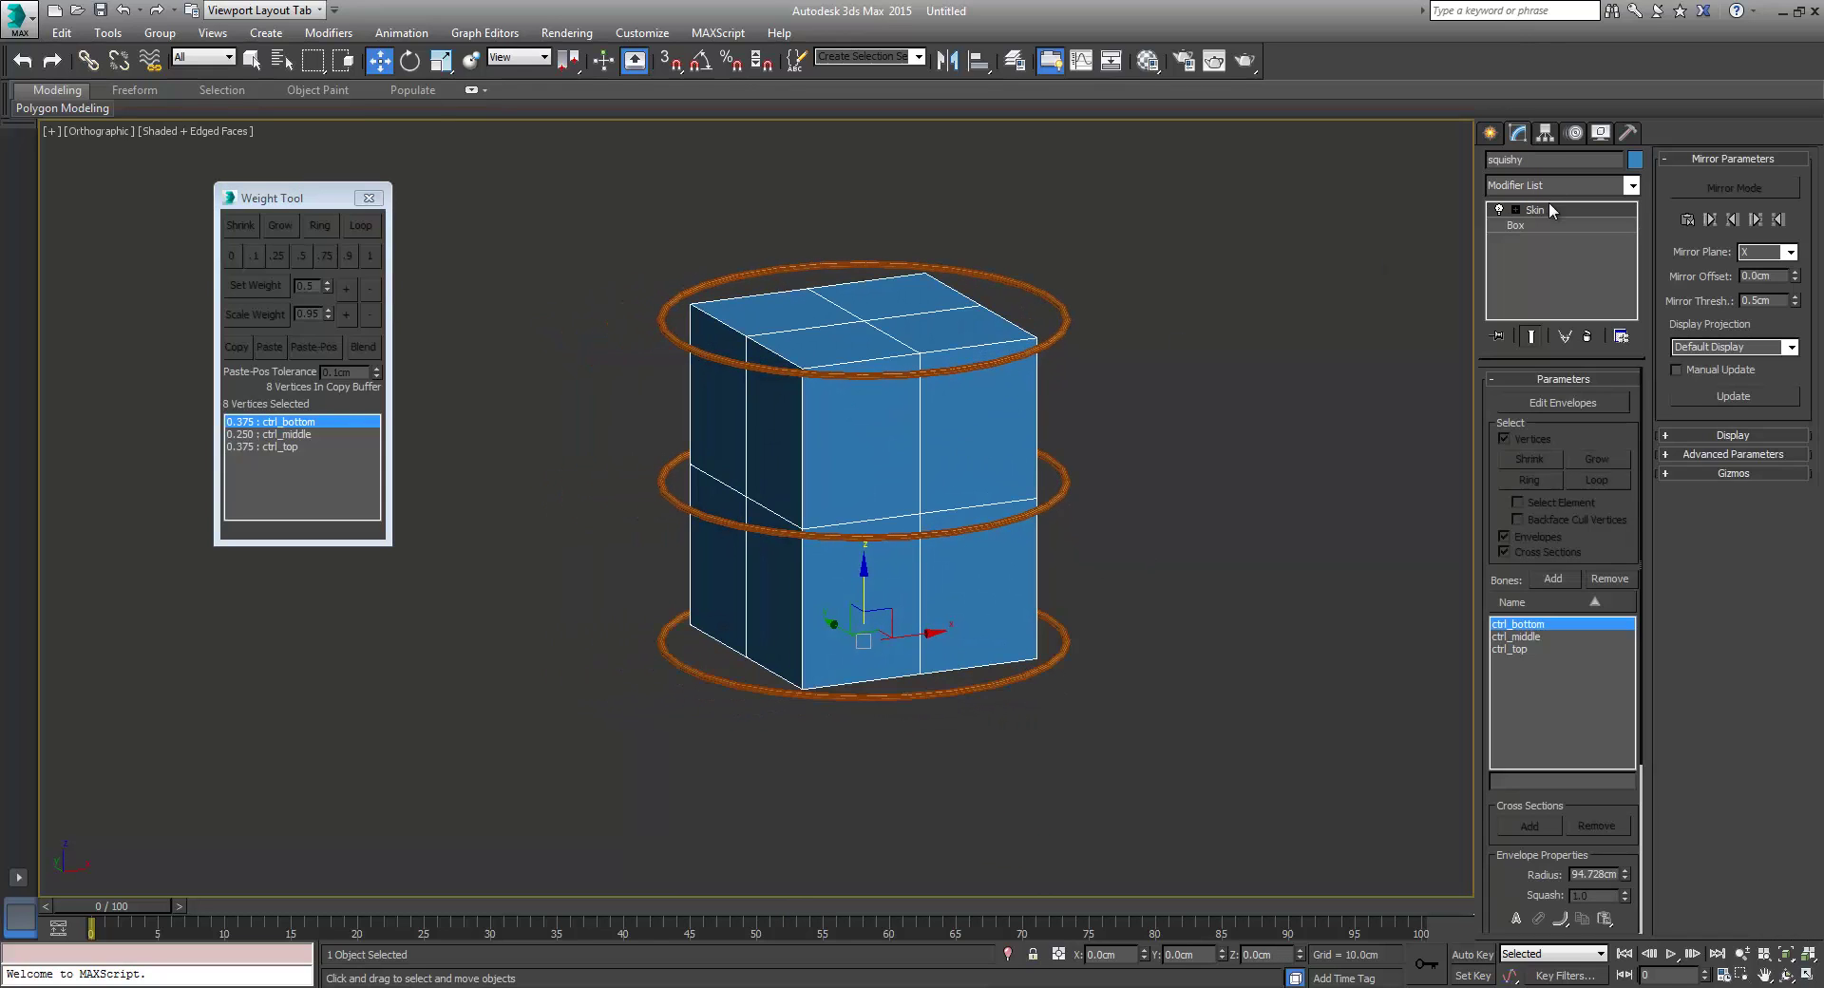
{"action": "left_click", "coordinate": [1530, 401]}
{"action": "middle_click_drag", "start_coordinate": [1239, 561], "coordinate": [1098, 553], "text": "alt"}
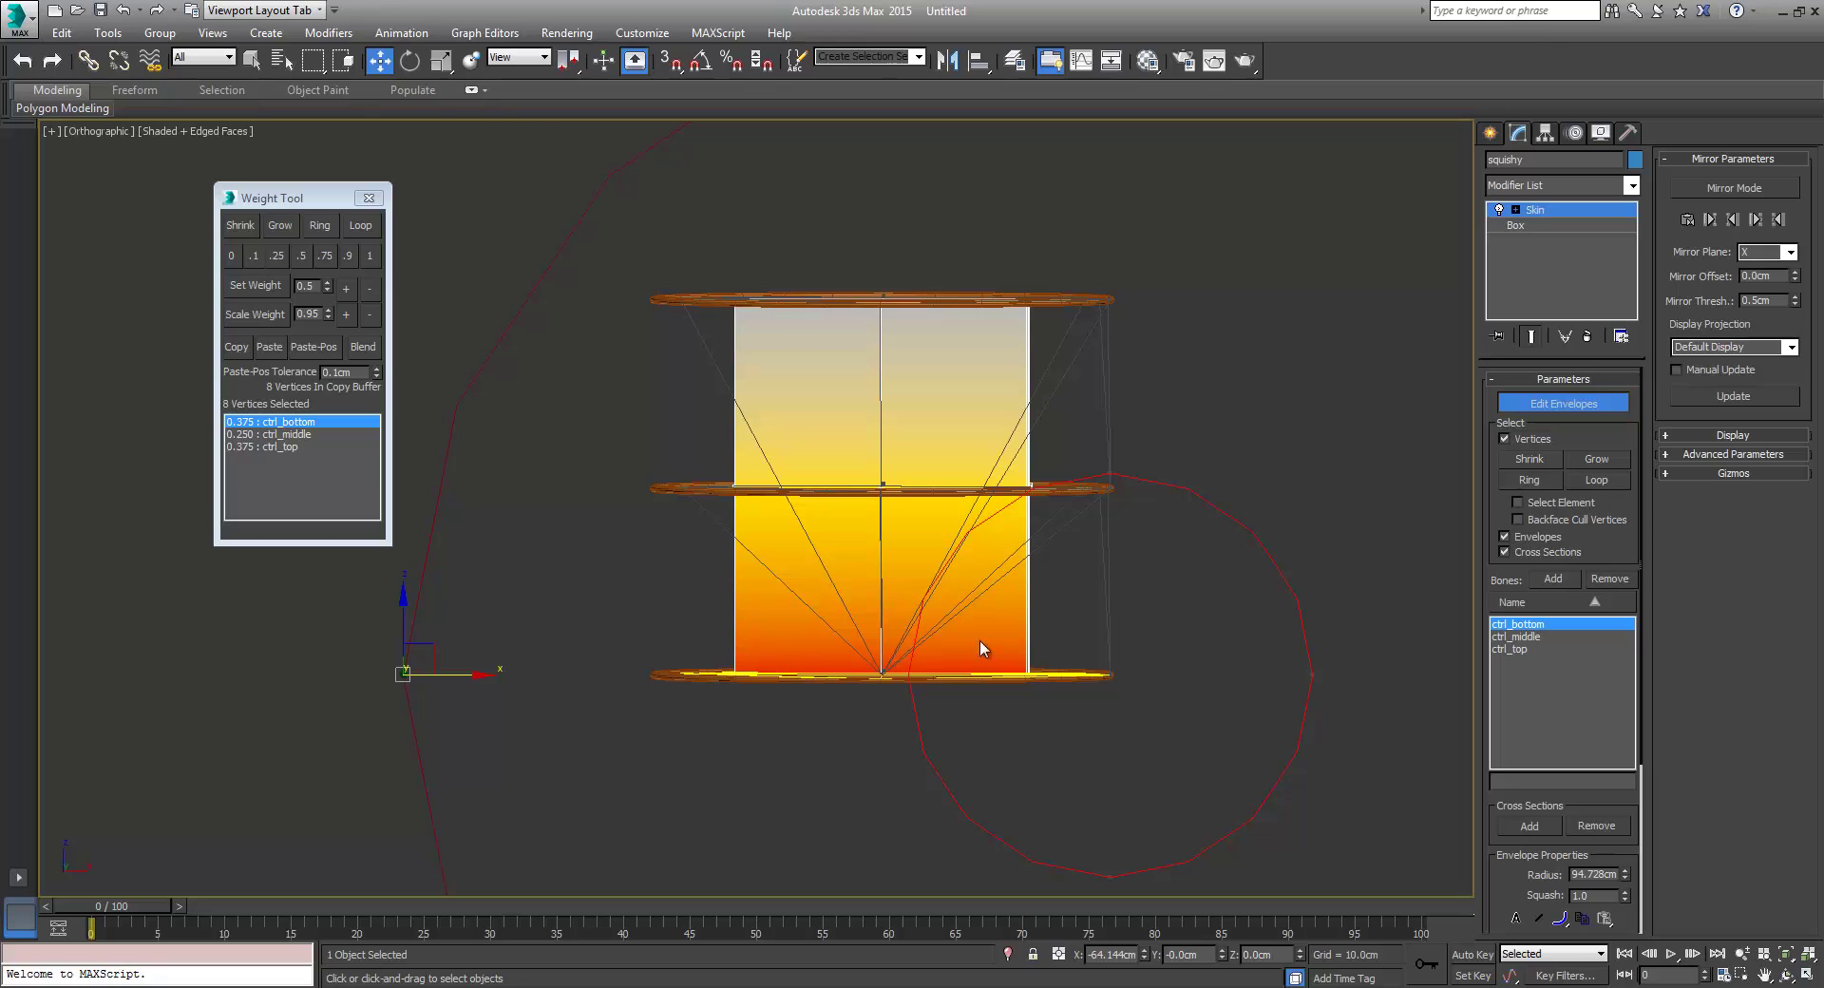
{"action": "left_click", "coordinate": [282, 446]}
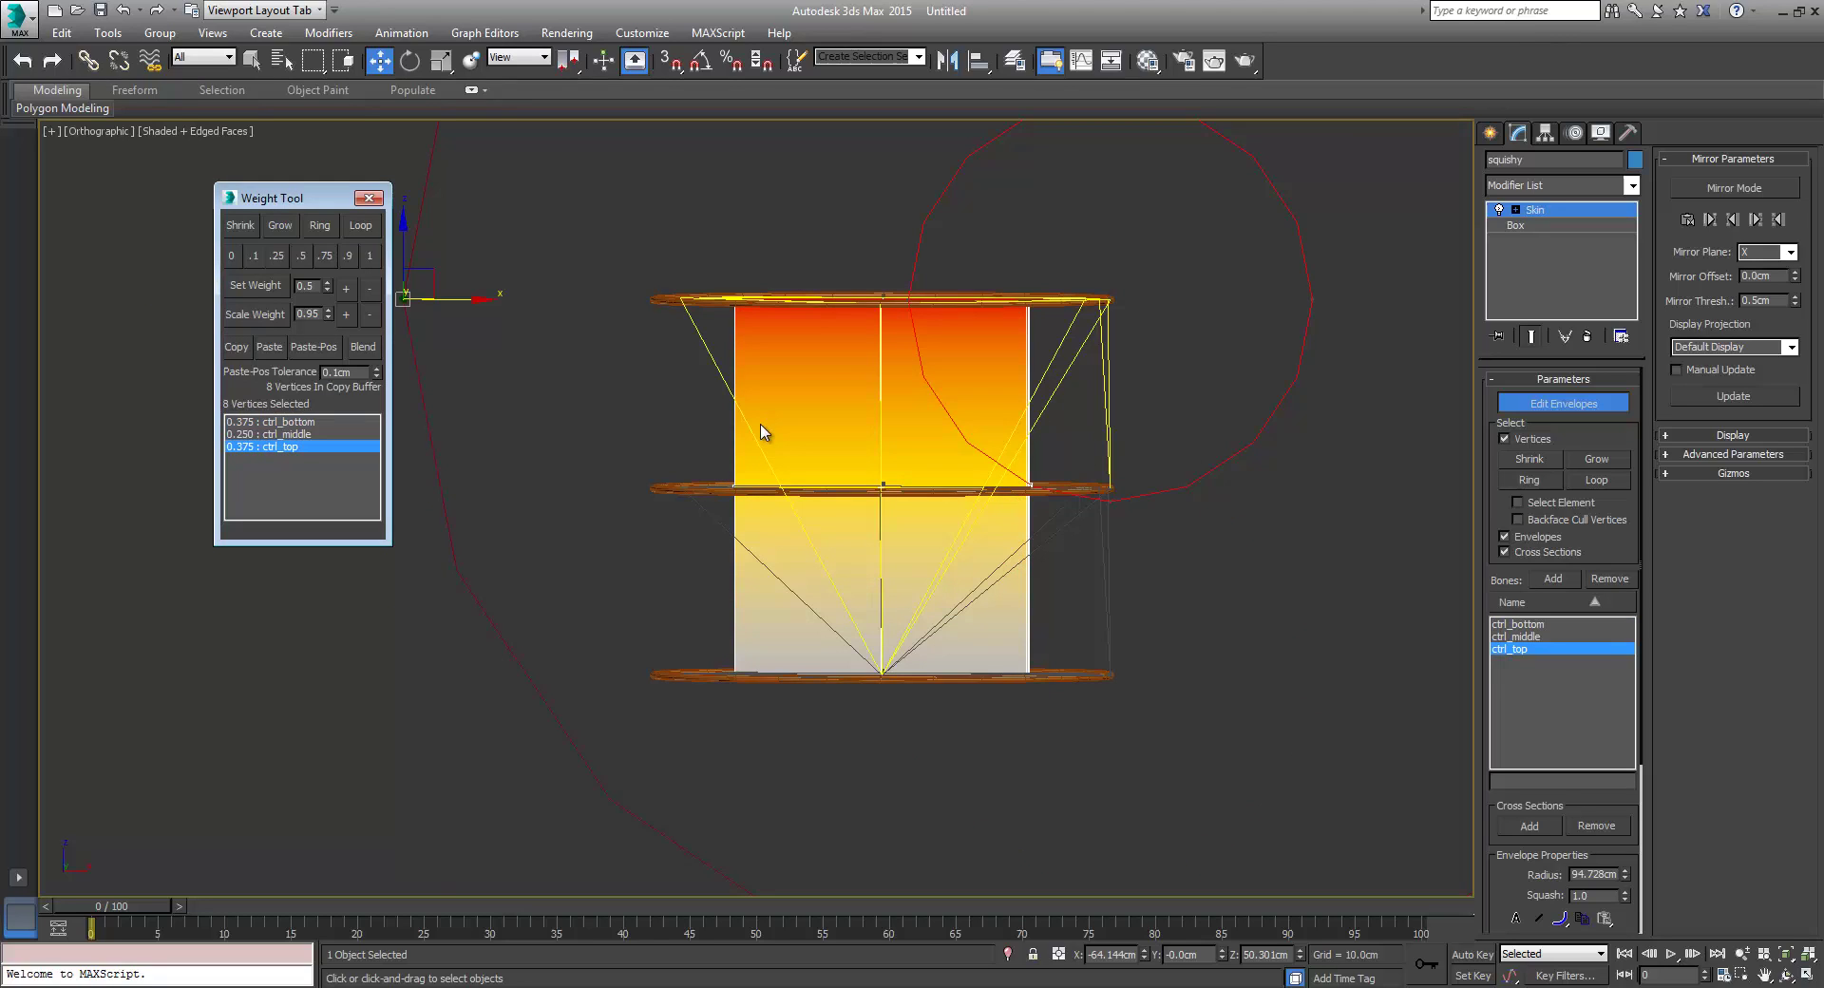
{"action": "left_click", "coordinate": [297, 423]}
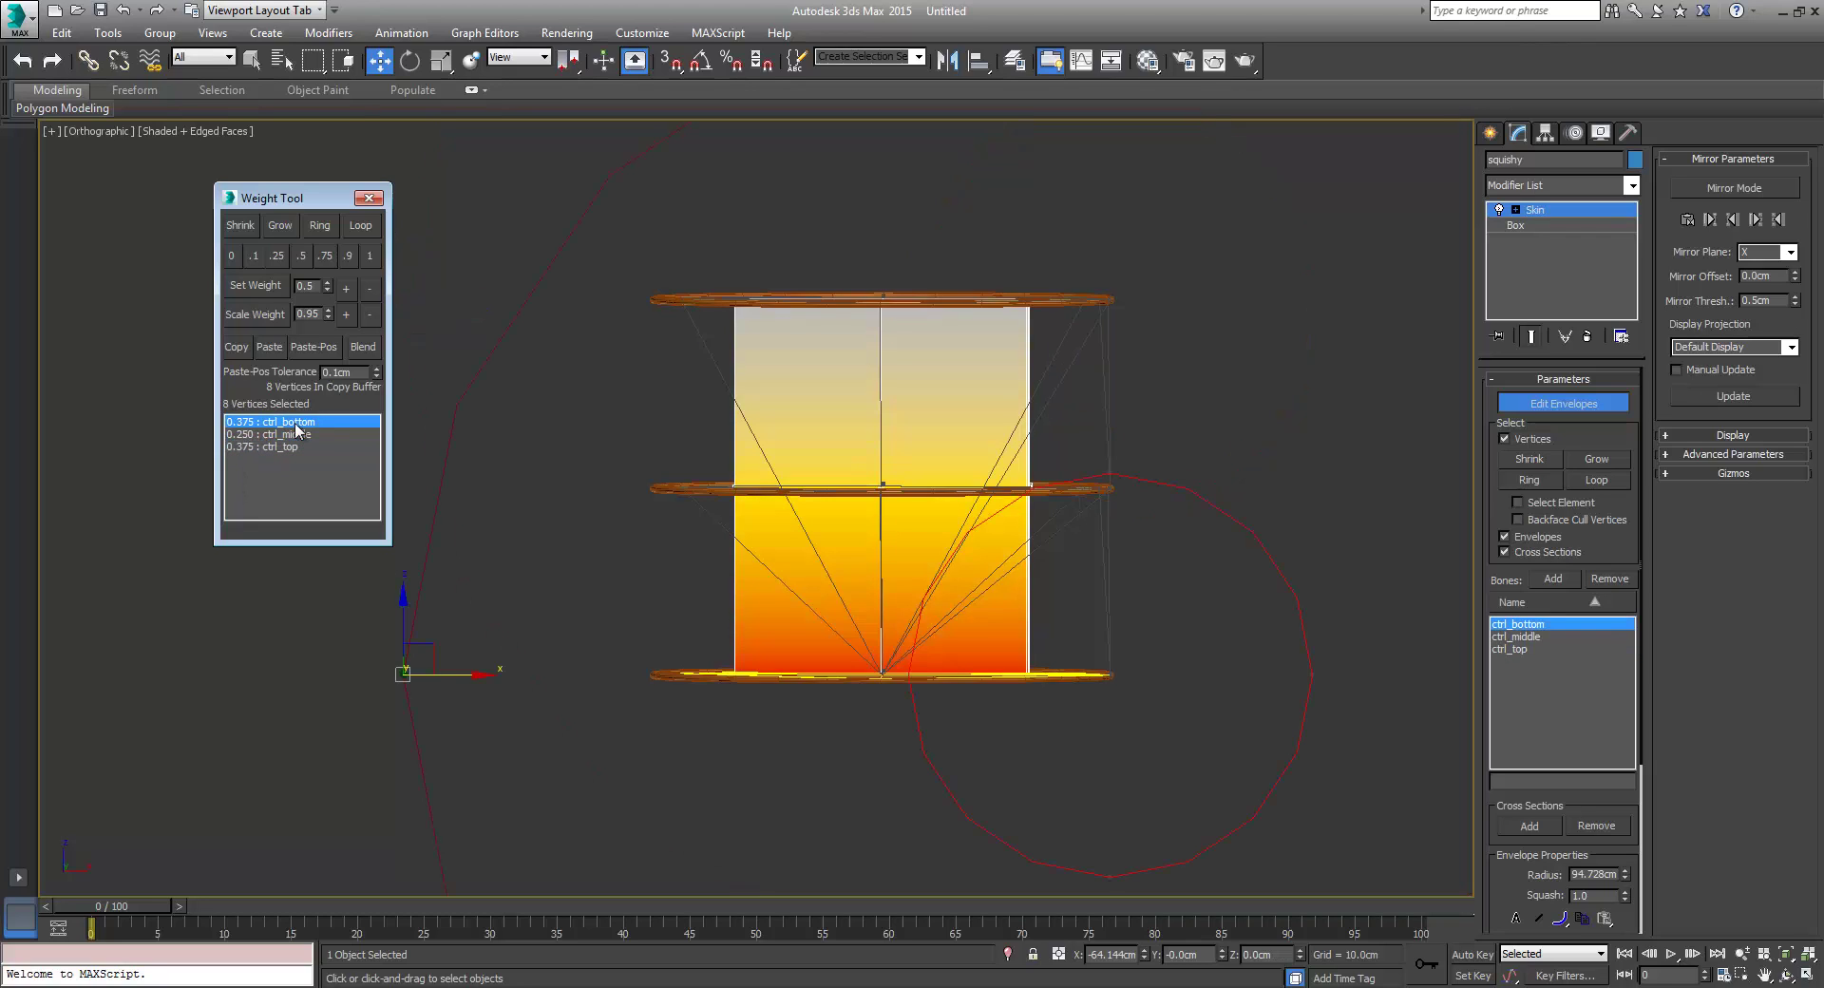
{"action": "left_click", "coordinate": [285, 446]}
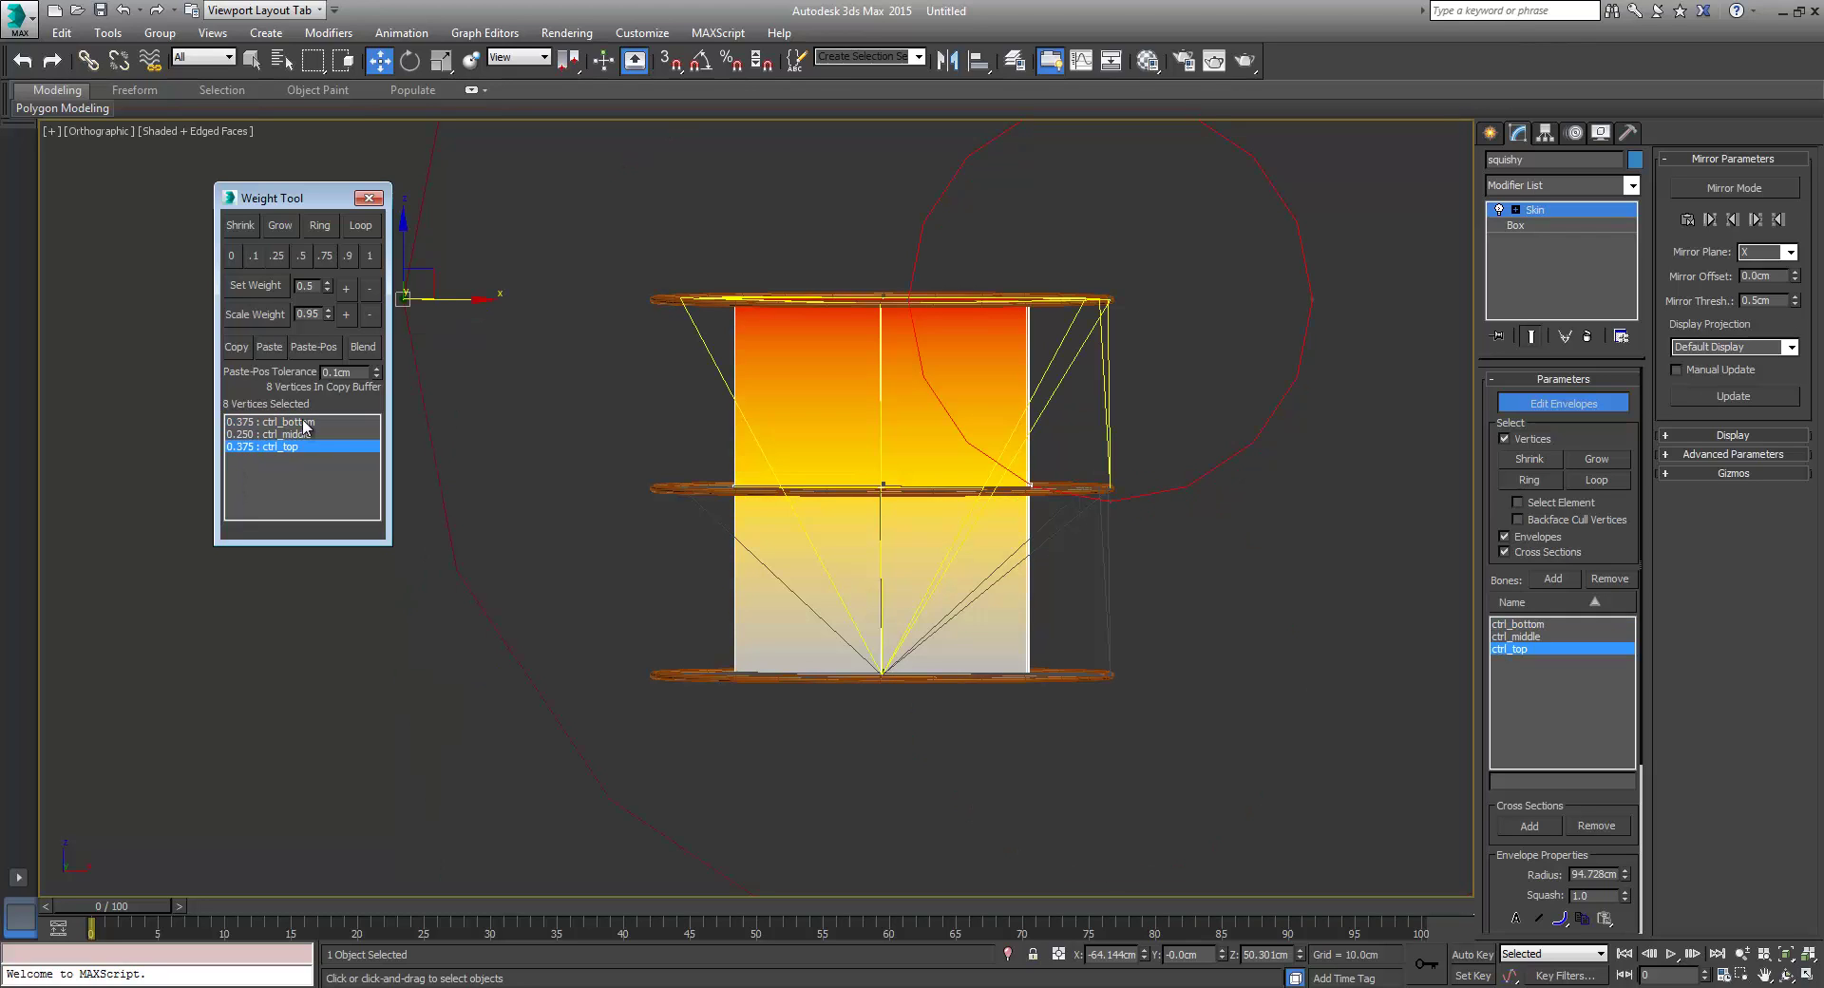
{"action": "left_click", "coordinate": [302, 423]}
Step: With ctrl_middle active, set the middle vertices' weight to 0.5 and exit envelope editing
{"action": "left_click", "coordinate": [296, 435]}
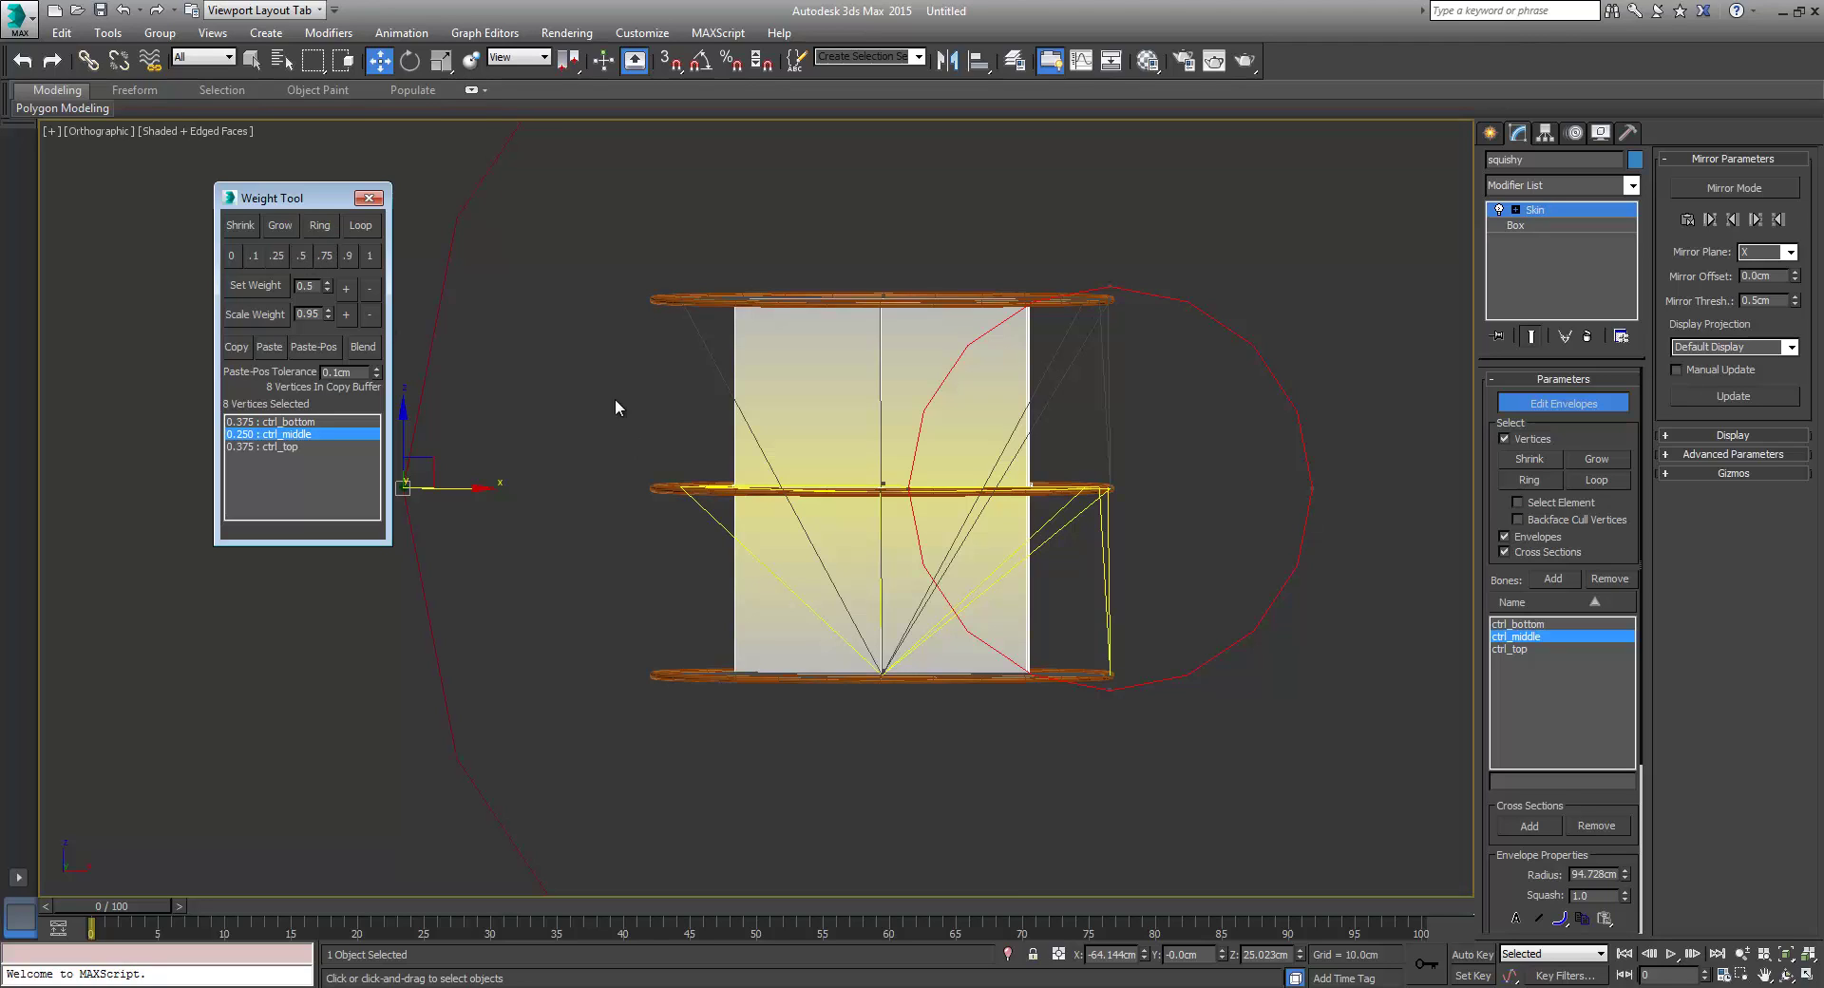
{"action": "left_click_drag", "start_coordinate": [613, 398], "coordinate": [1223, 562]}
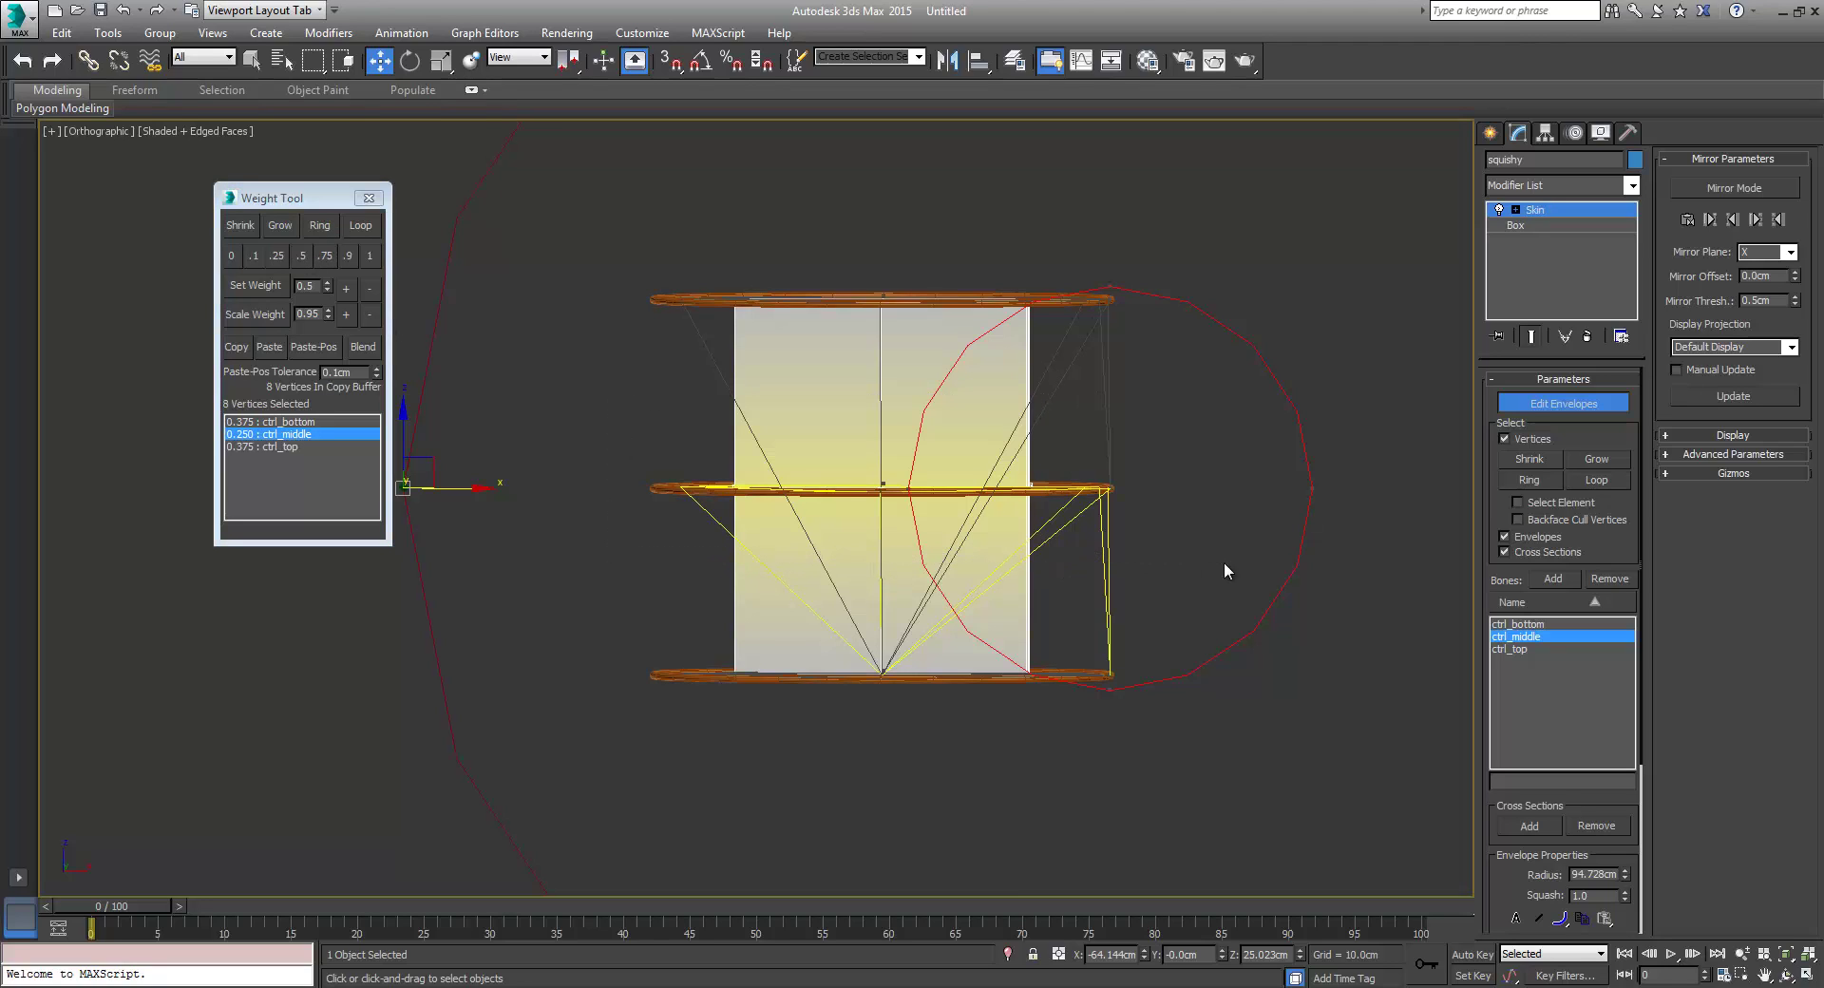
{"action": "left_click", "coordinate": [302, 254]}
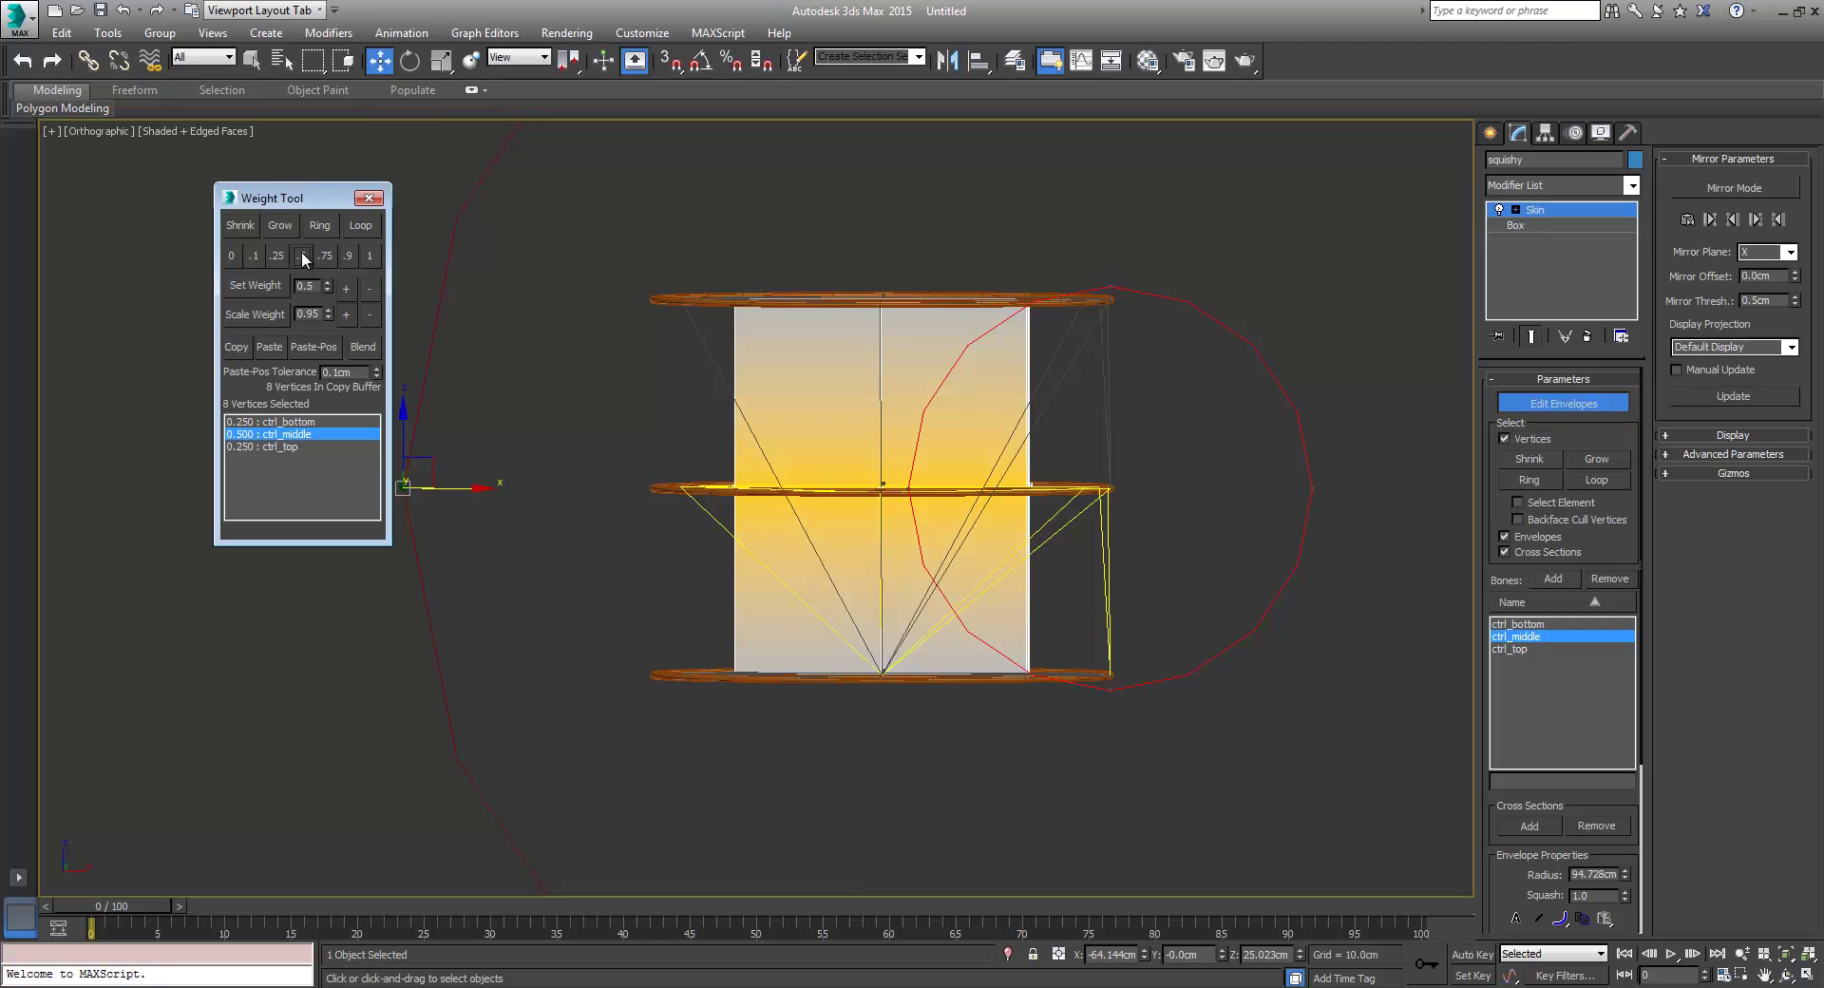
{"action": "left_click", "coordinate": [1560, 209]}
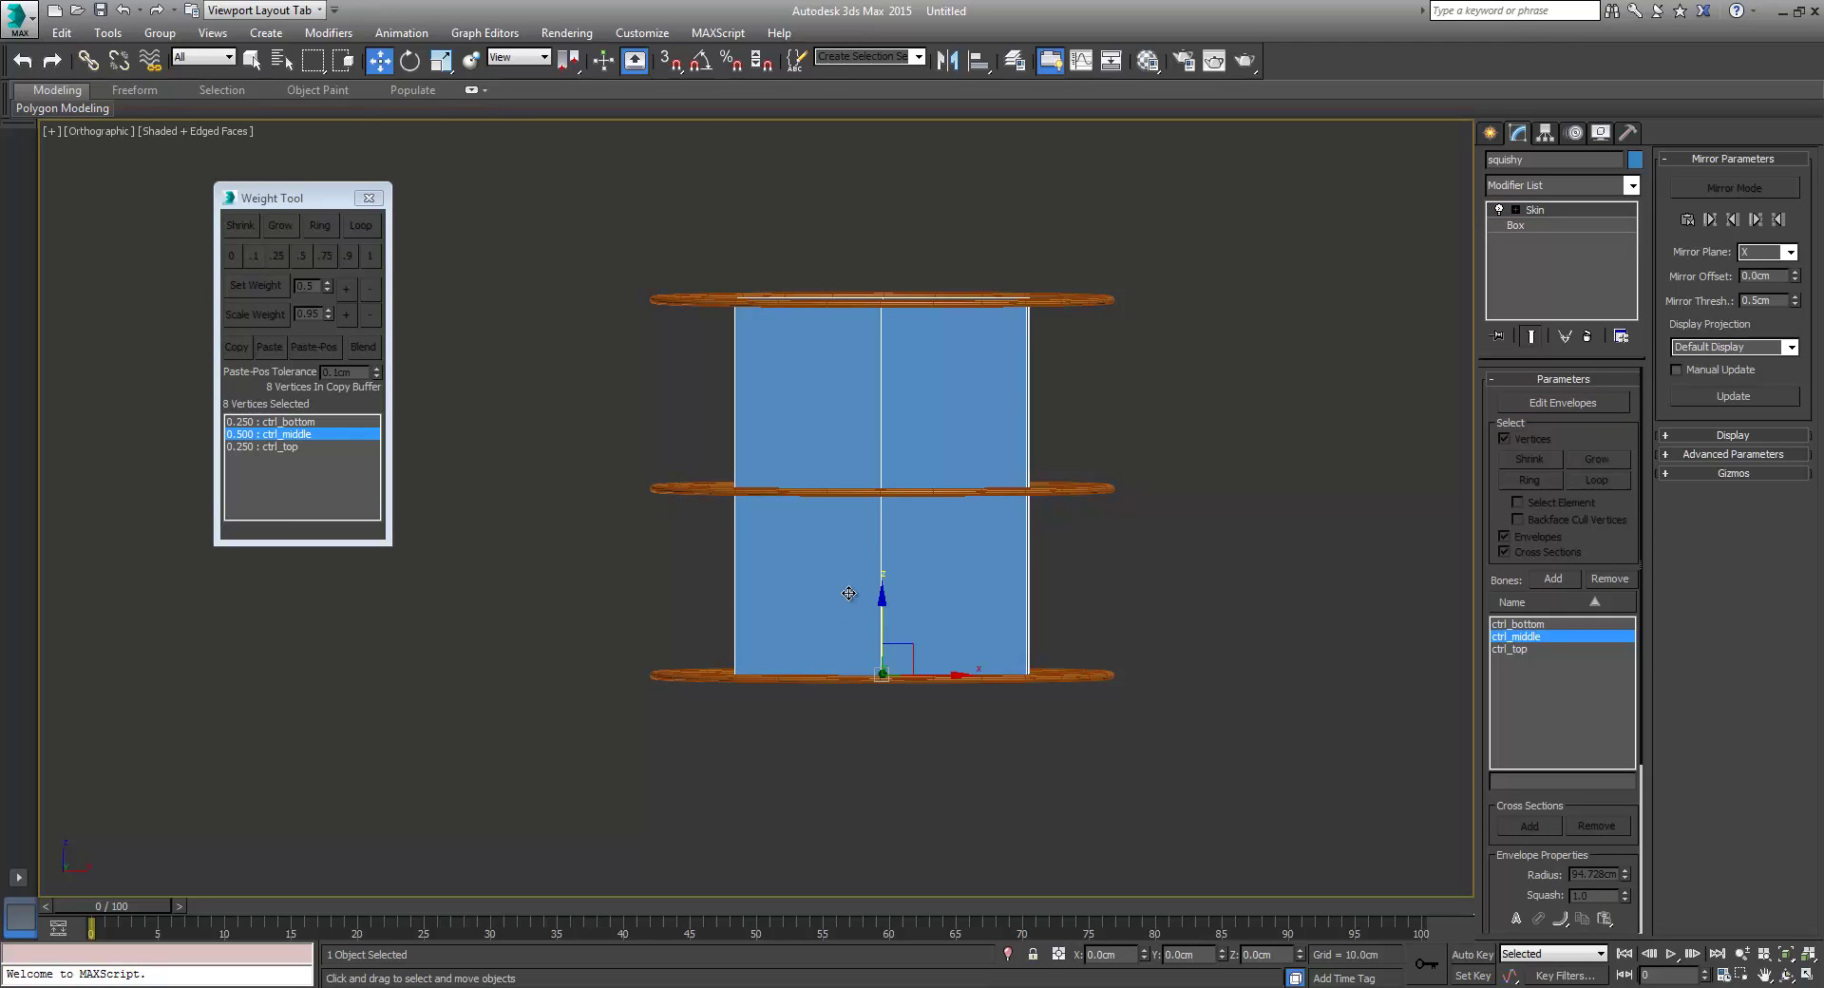
Step: Pick OpenSubdiv from the Modifier List to add it above Skin on squishy
{"action": "middle_click_drag", "start_coordinate": [860, 472], "coordinate": [913, 486], "text": "alt"}
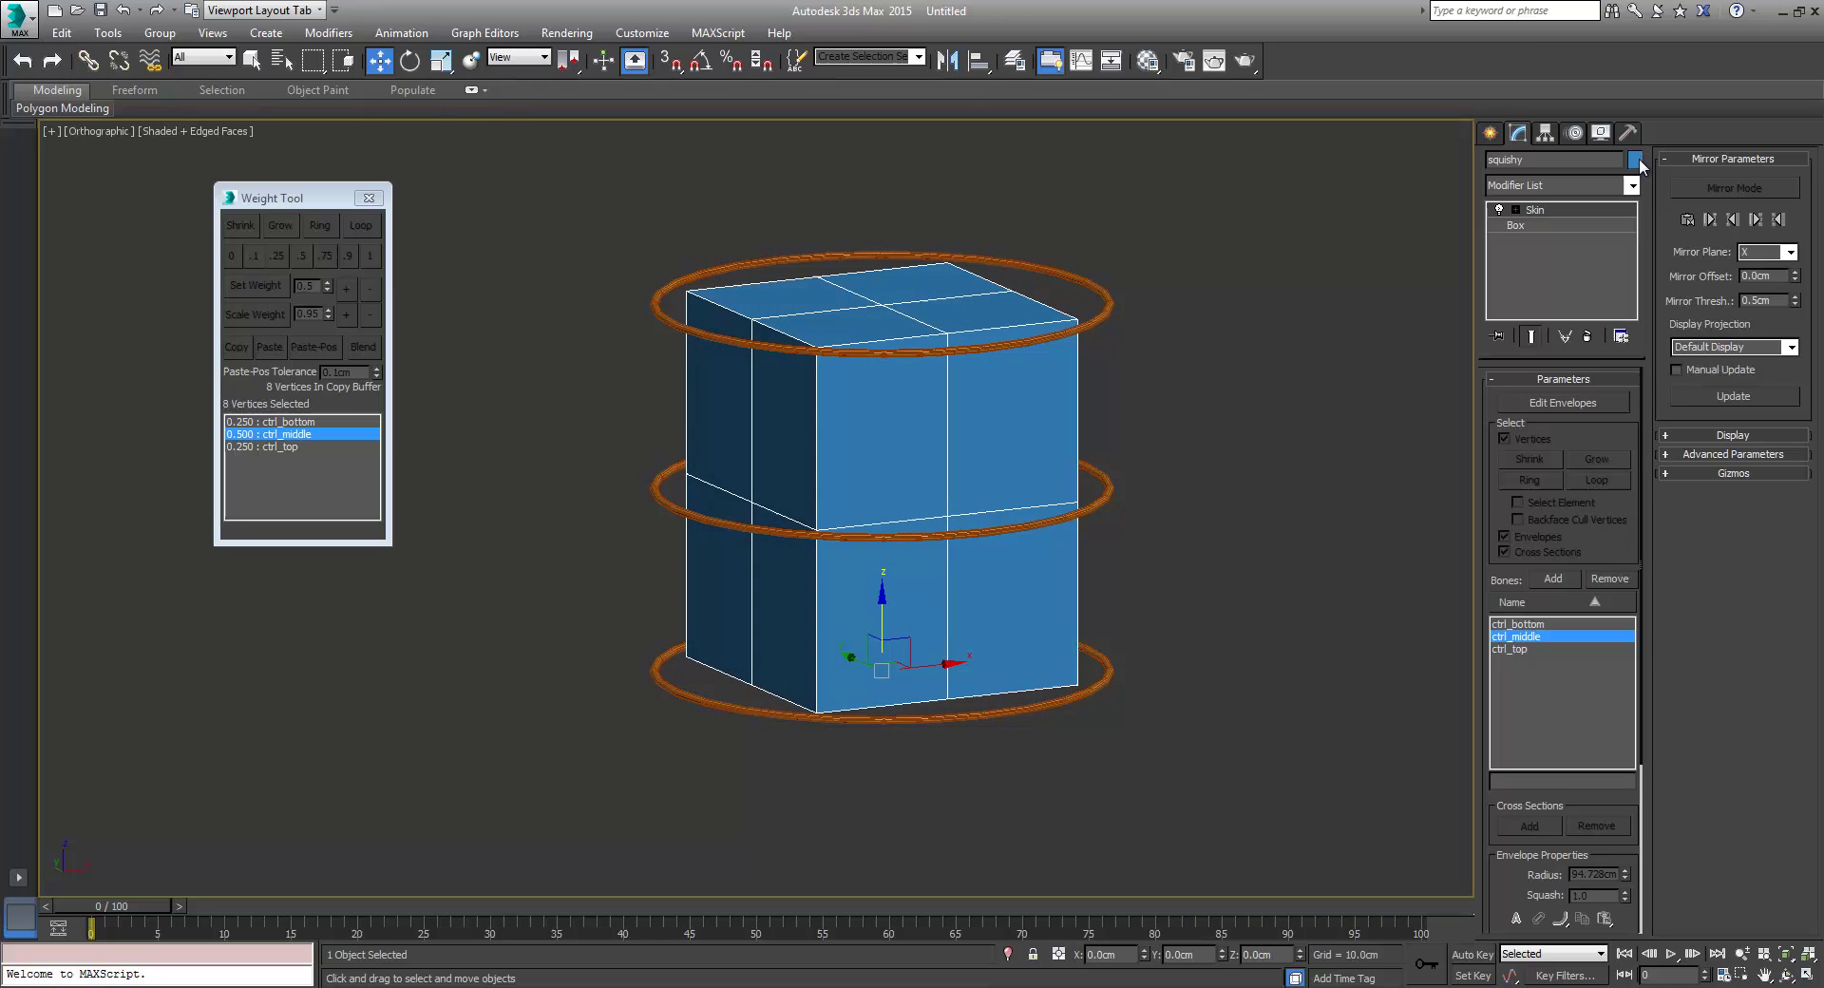
{"action": "left_click", "coordinate": [1635, 188]}
{"action": "left_click_drag", "start_coordinate": [1633, 242], "coordinate": [1635, 513]}
{"action": "scroll", "coordinate": [1631, 451], "scroll_direction": "down", "scroll_amount": 2}
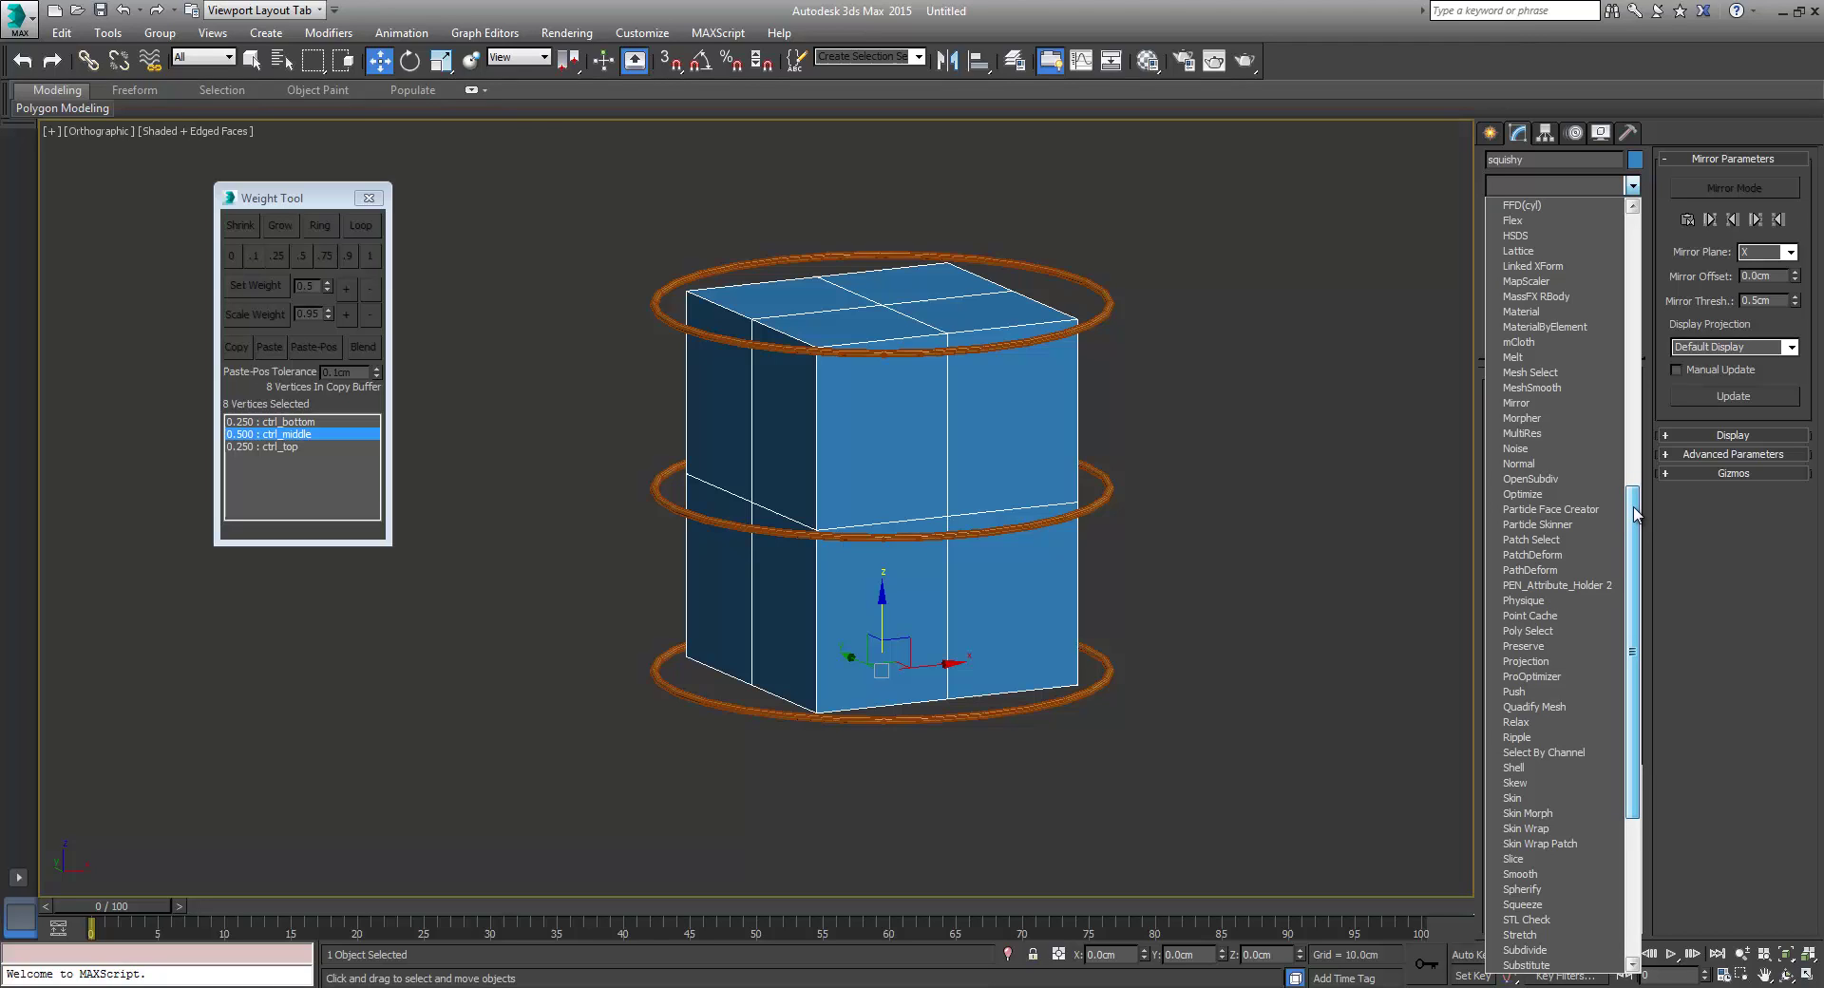
{"action": "left_click_drag", "start_coordinate": [1636, 513], "coordinate": [1643, 477]}
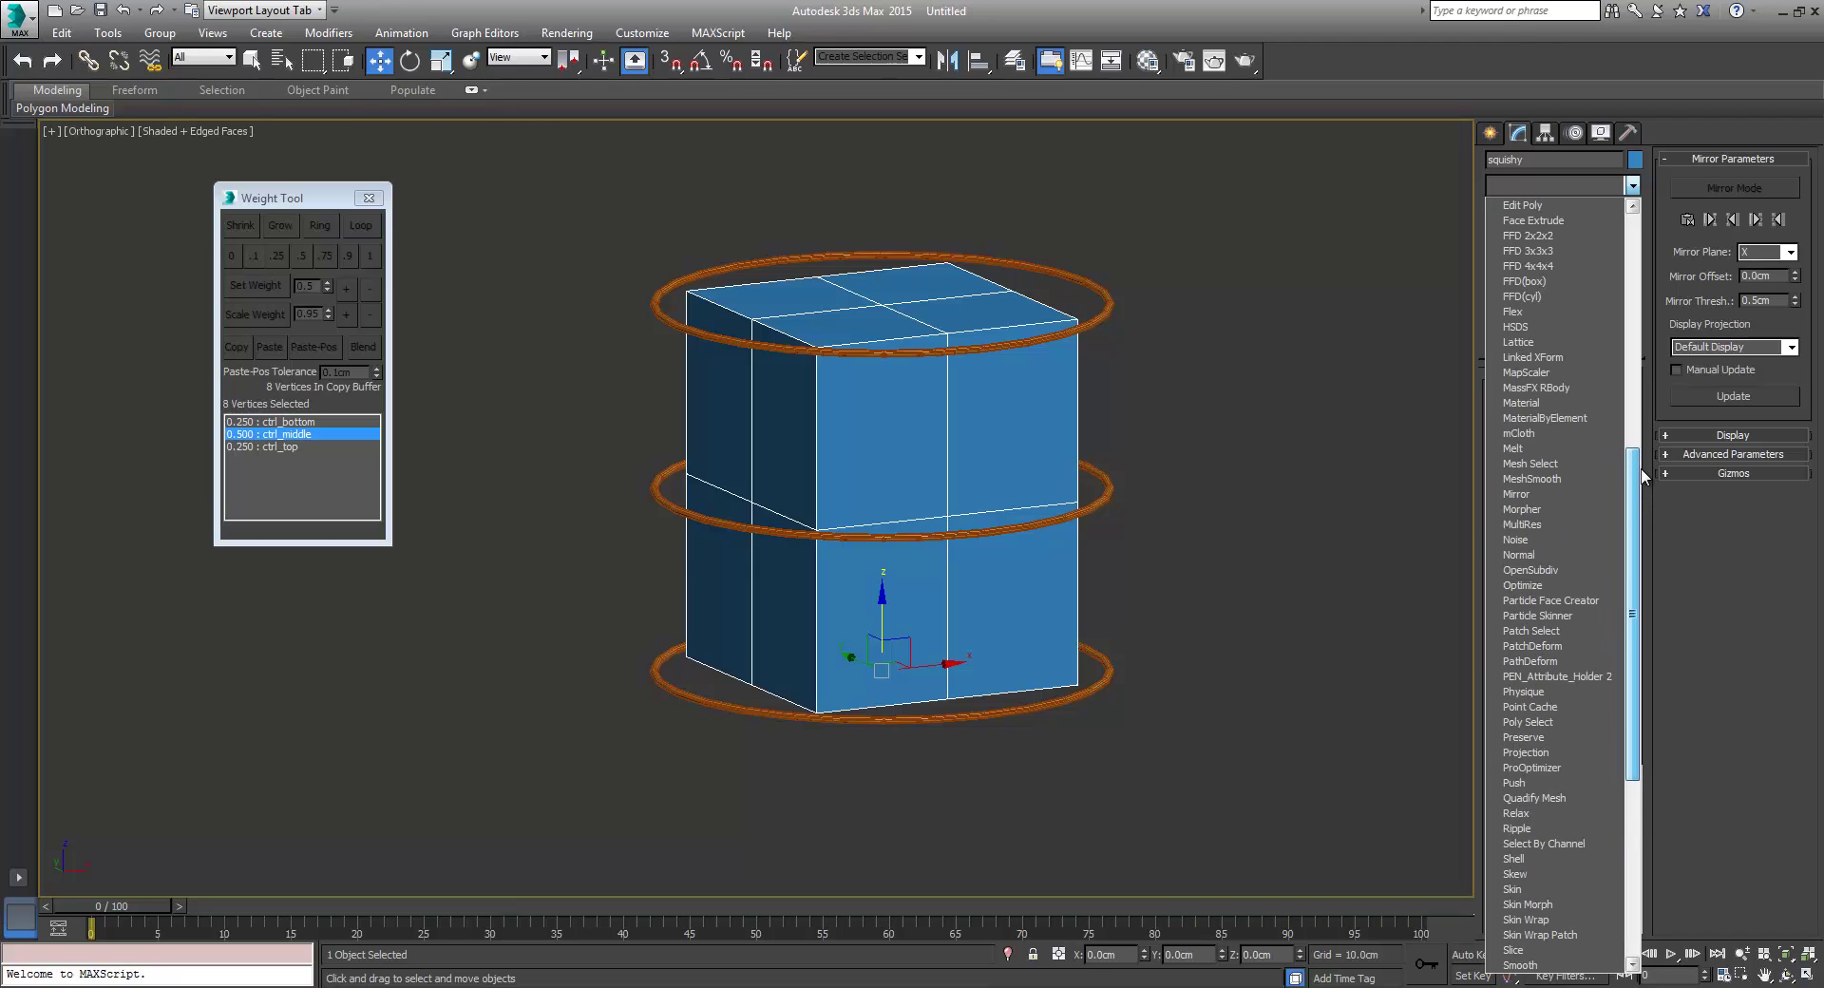
{"action": "left_click", "coordinate": [1577, 569]}
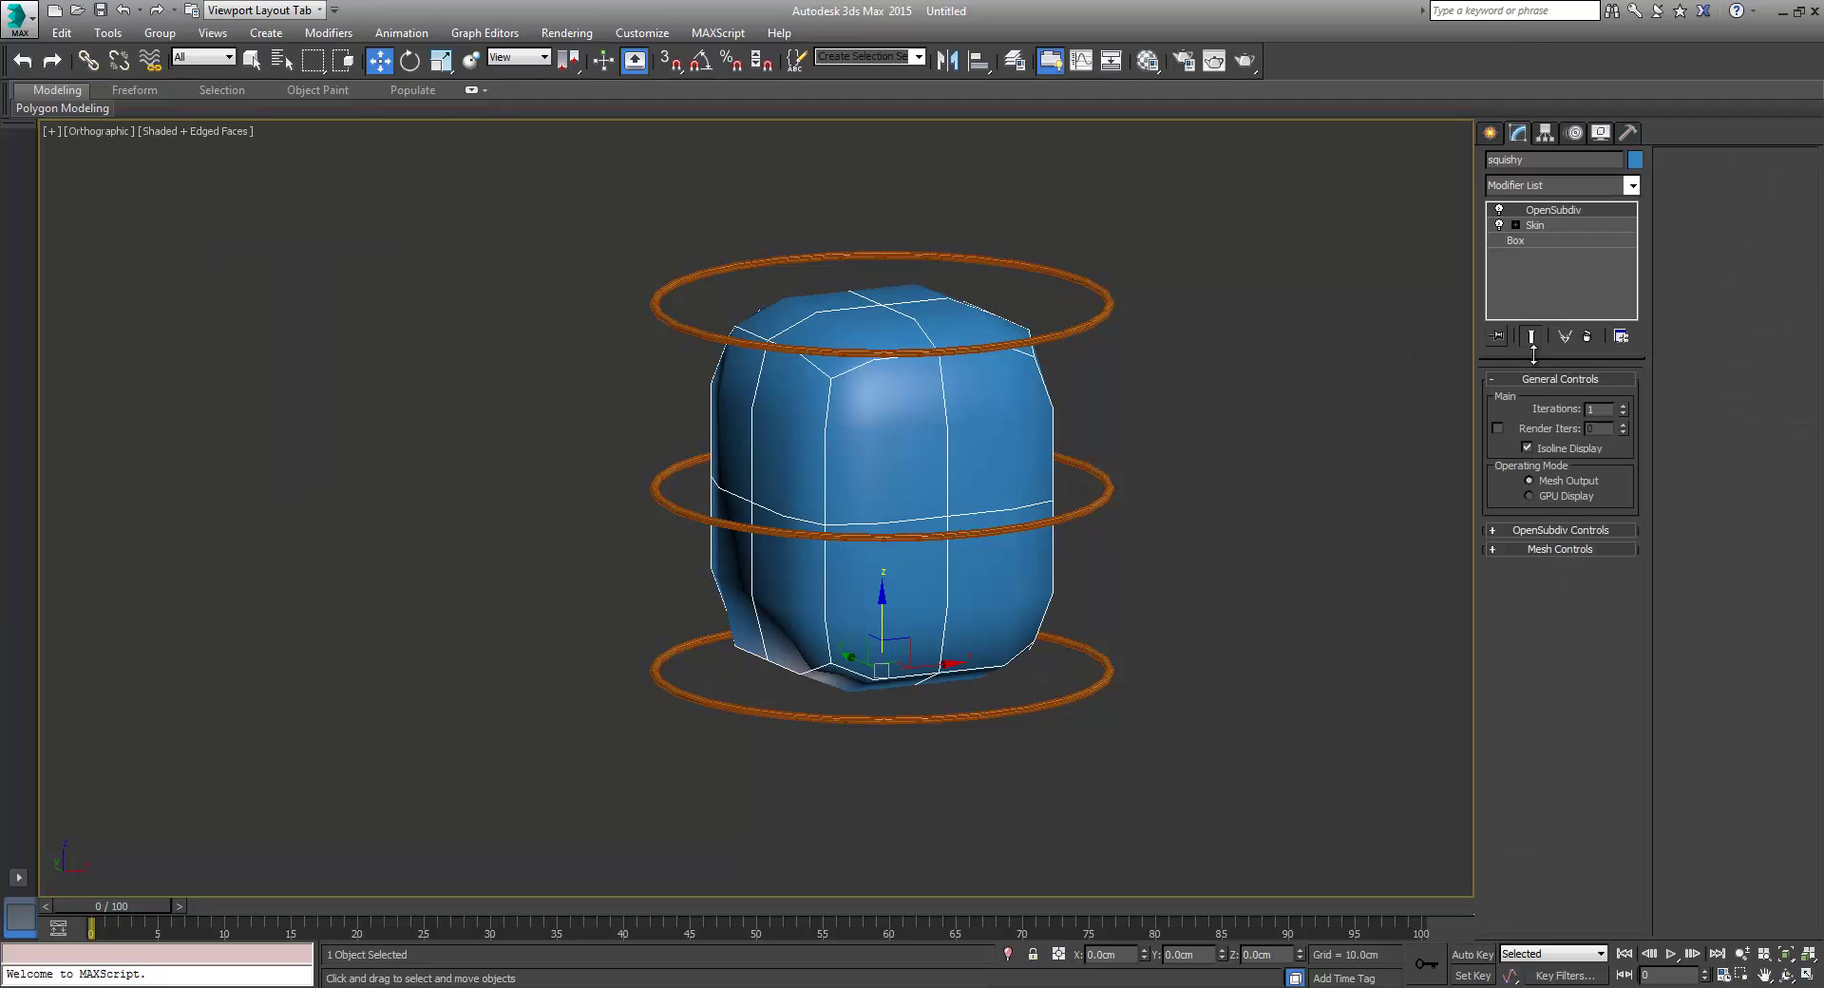
Step: Raise OpenSubdiv Iterations to 2 and turn off edged faces with F4
{"action": "left_click", "coordinate": [1624, 408]}
{"action": "middle_click_drag", "start_coordinate": [901, 359], "coordinate": [829, 422]}
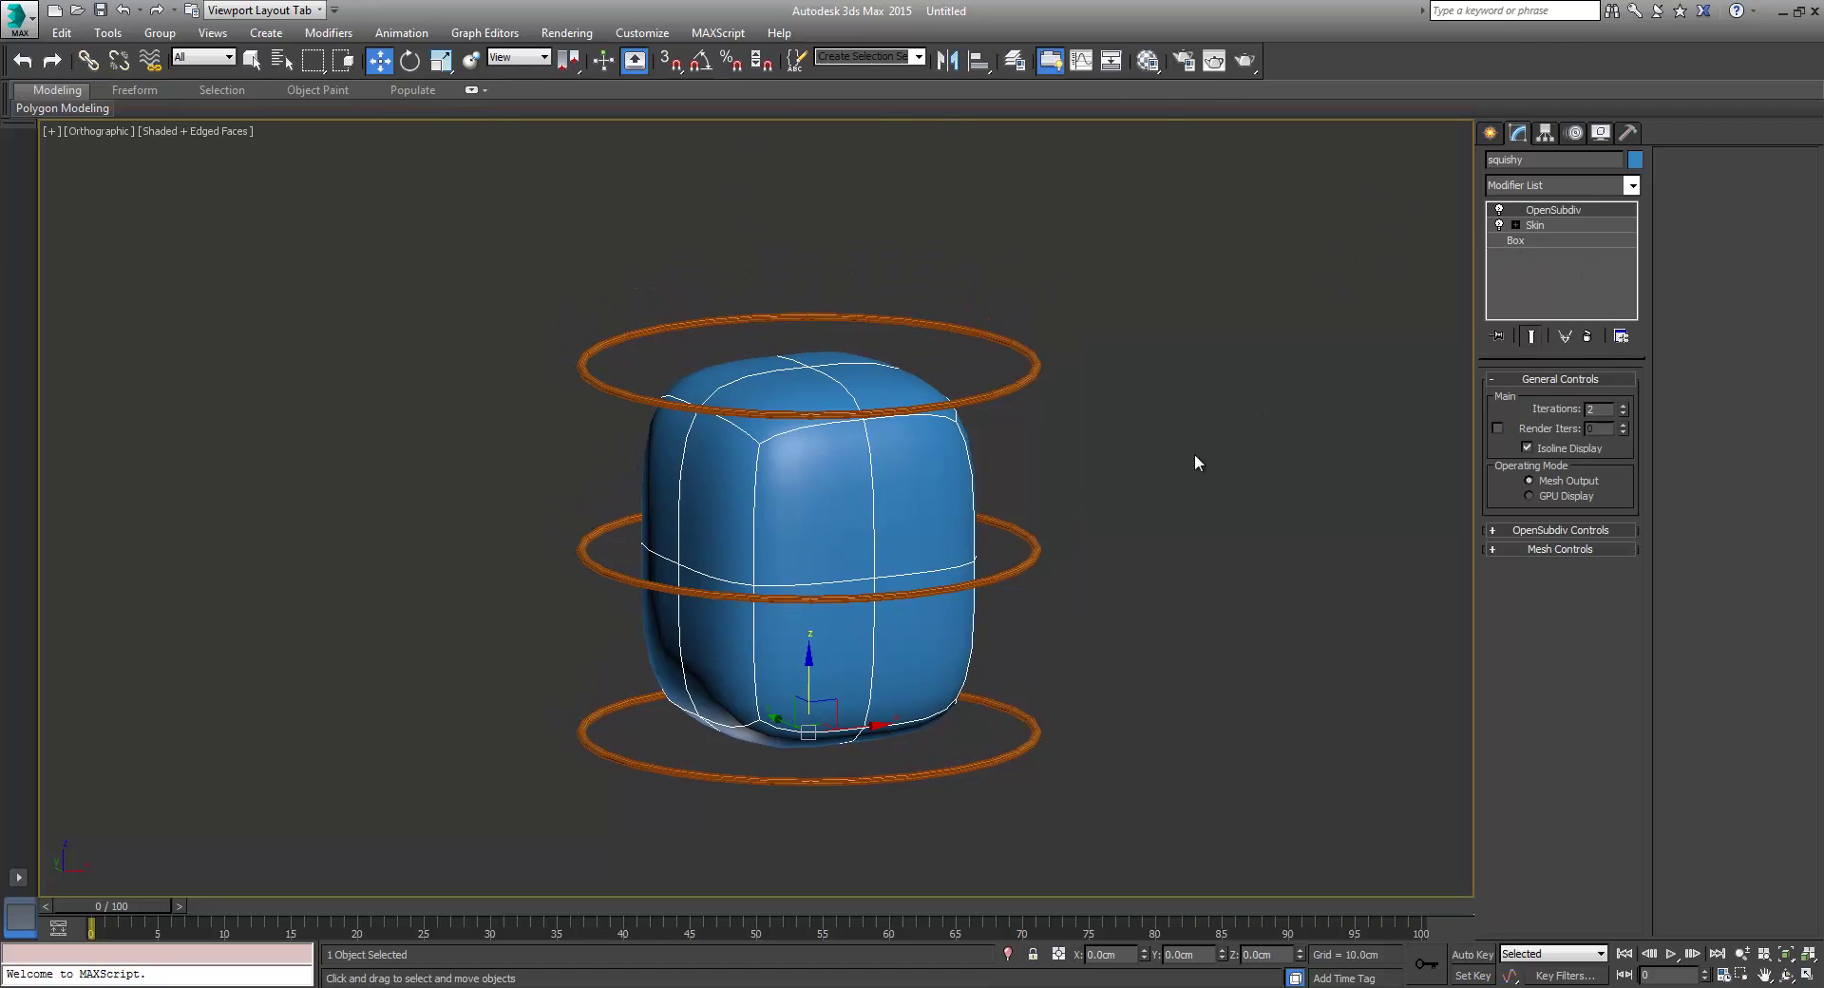
{"action": "middle_click_drag", "start_coordinate": [1196, 462], "coordinate": [1201, 503]}
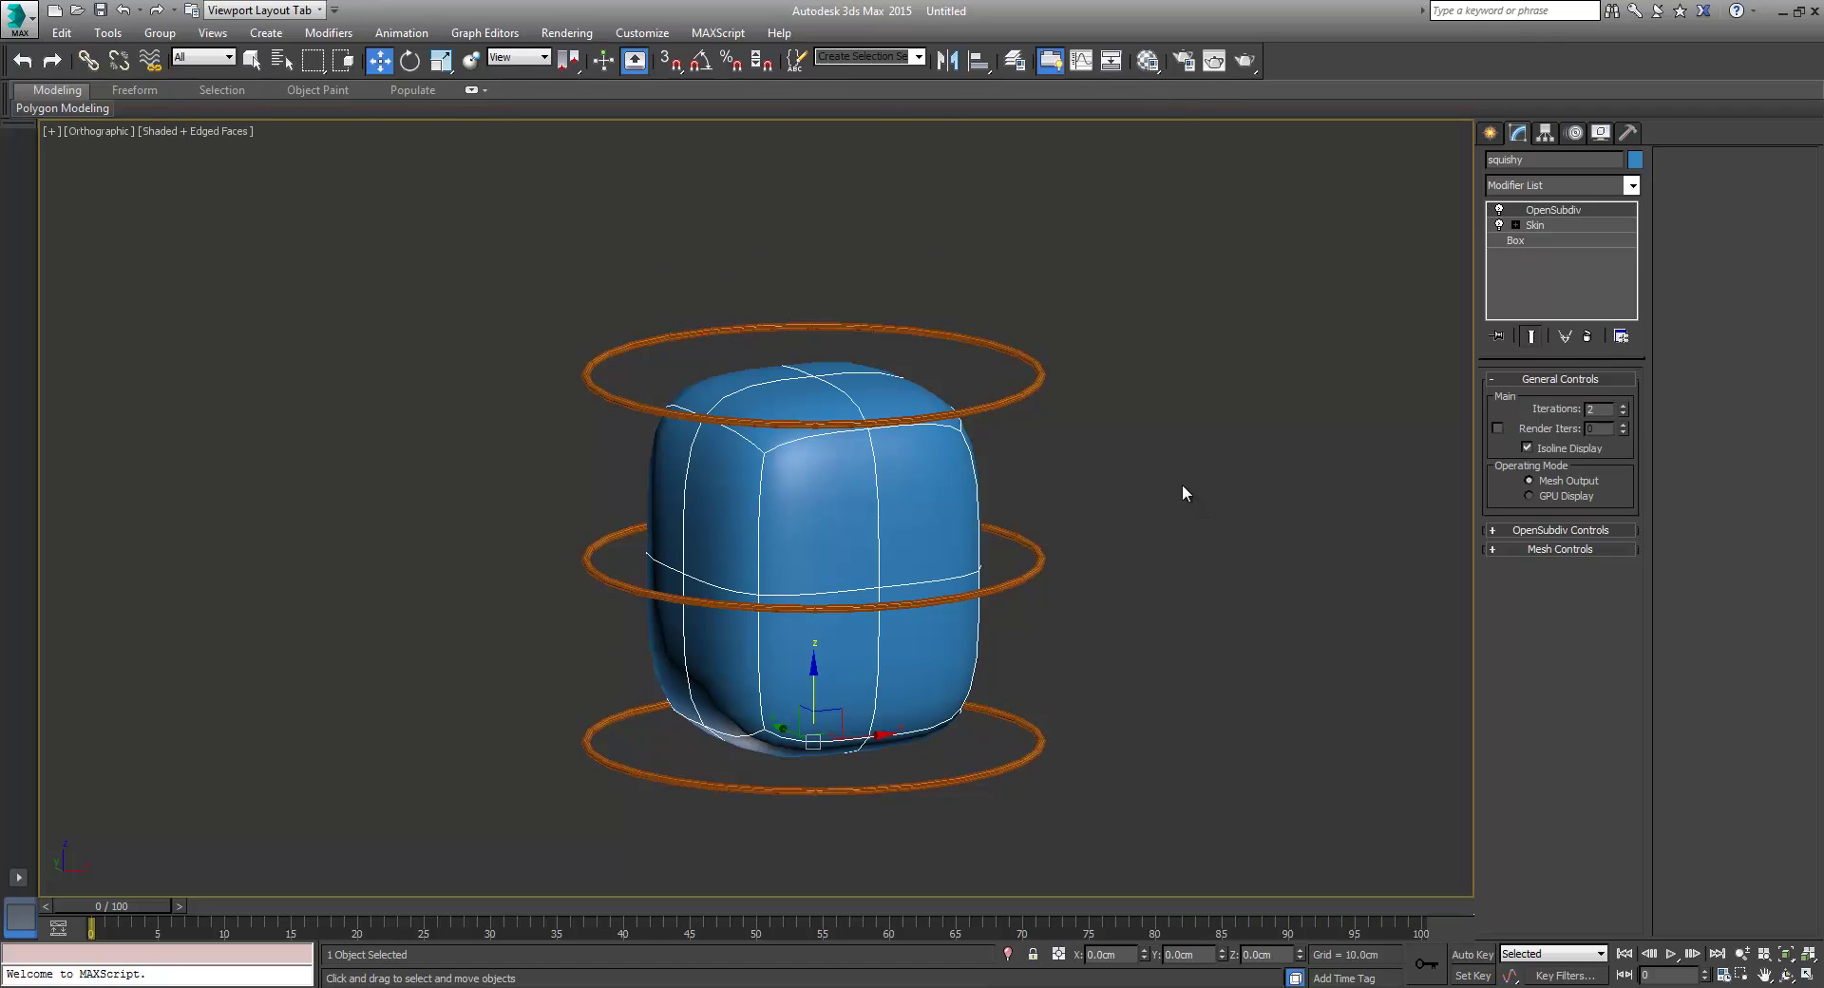
{"action": "key", "text": "F4"}
{"action": "left_click", "coordinate": [1026, 379]}
{"action": "middle_click_drag", "start_coordinate": [1103, 469], "coordinate": [1069, 474]}
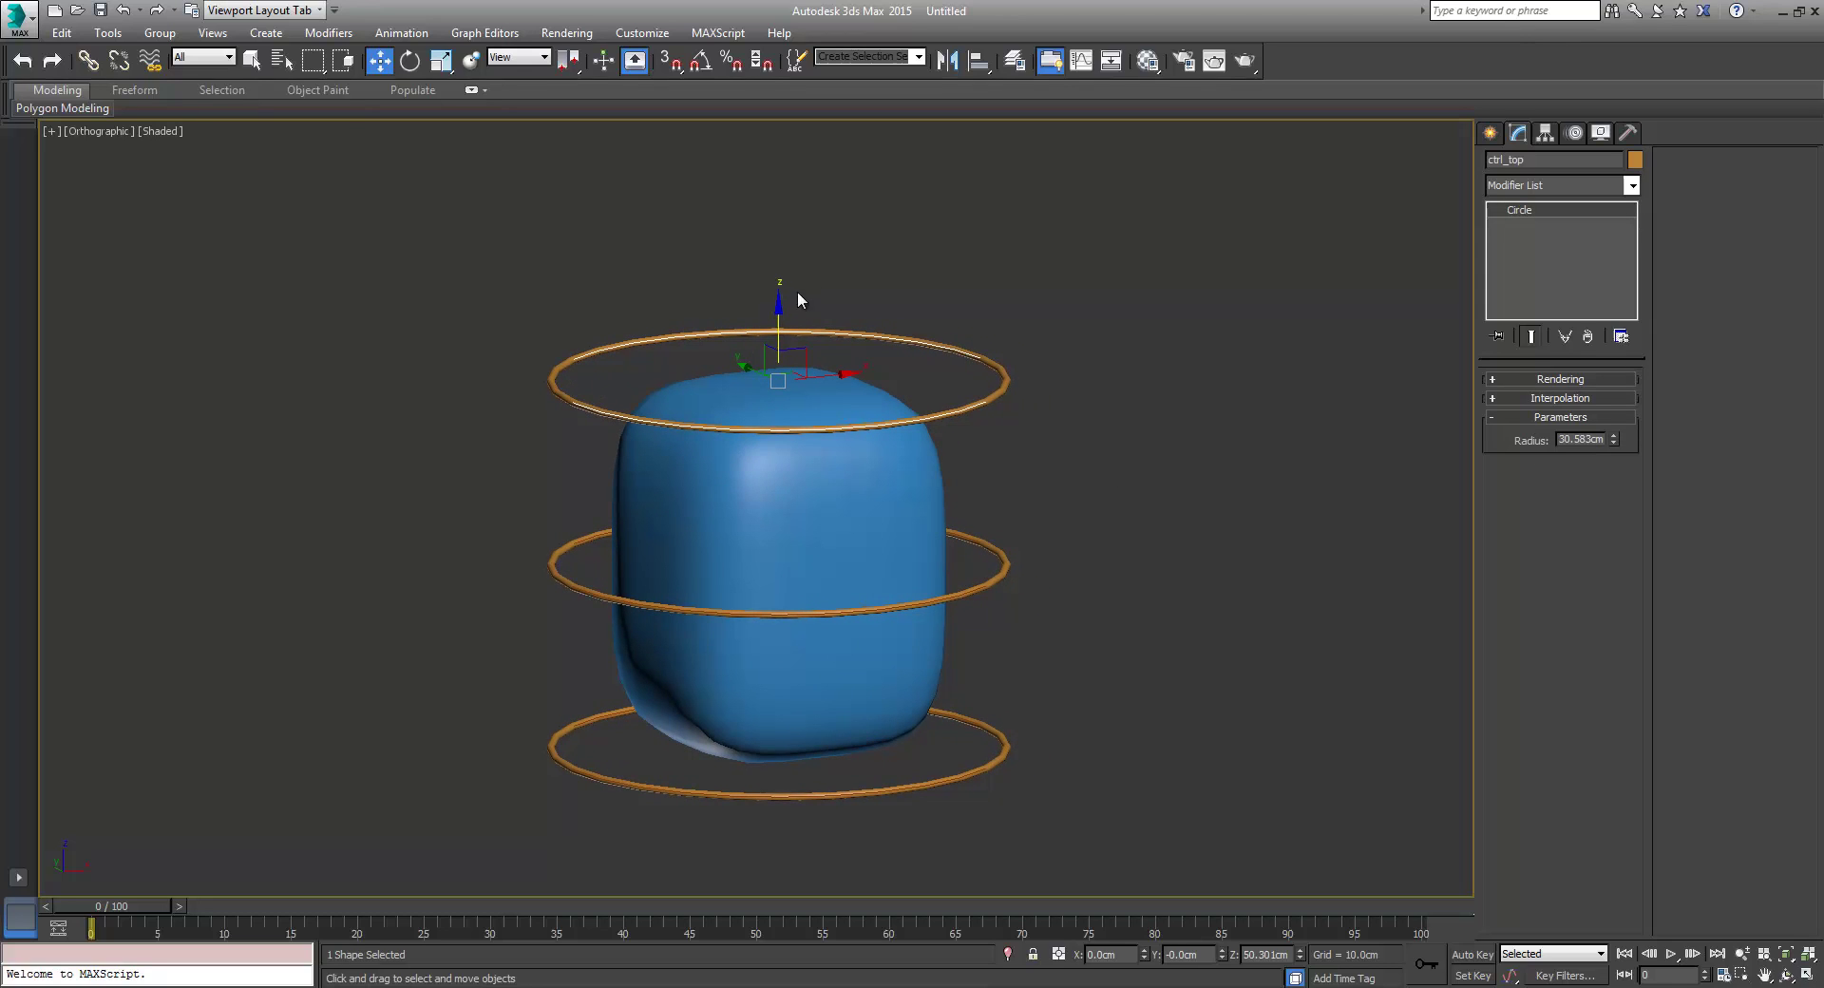
{"action": "left_click_drag", "start_coordinate": [798, 299], "coordinate": [819, 241]}
{"action": "middle_click_drag", "start_coordinate": [1106, 316], "coordinate": [1126, 344]}
{"action": "scroll", "coordinate": [1126, 344], "scroll_direction": "down", "scroll_amount": 3}
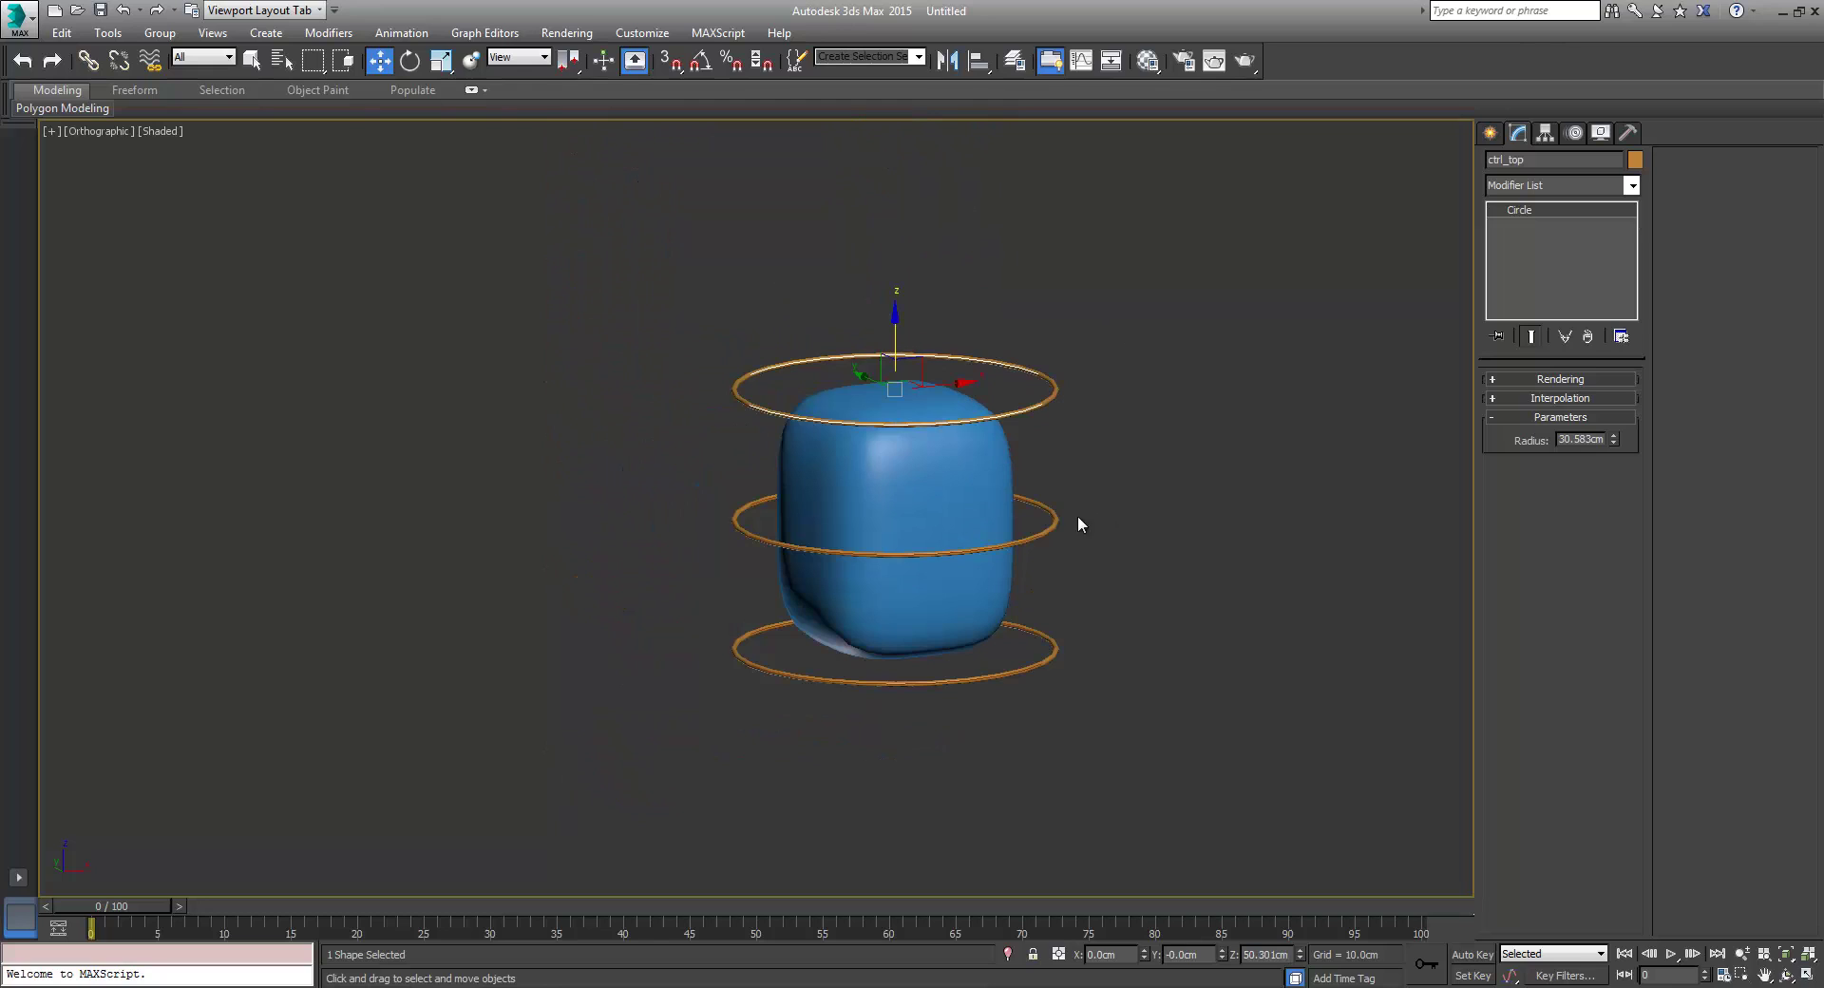
{"action": "left_click", "coordinate": [1050, 523]}
{"action": "left_click_drag", "start_coordinate": [940, 521], "coordinate": [725, 601]}
{"action": "right_click", "coordinate": [726, 601]}
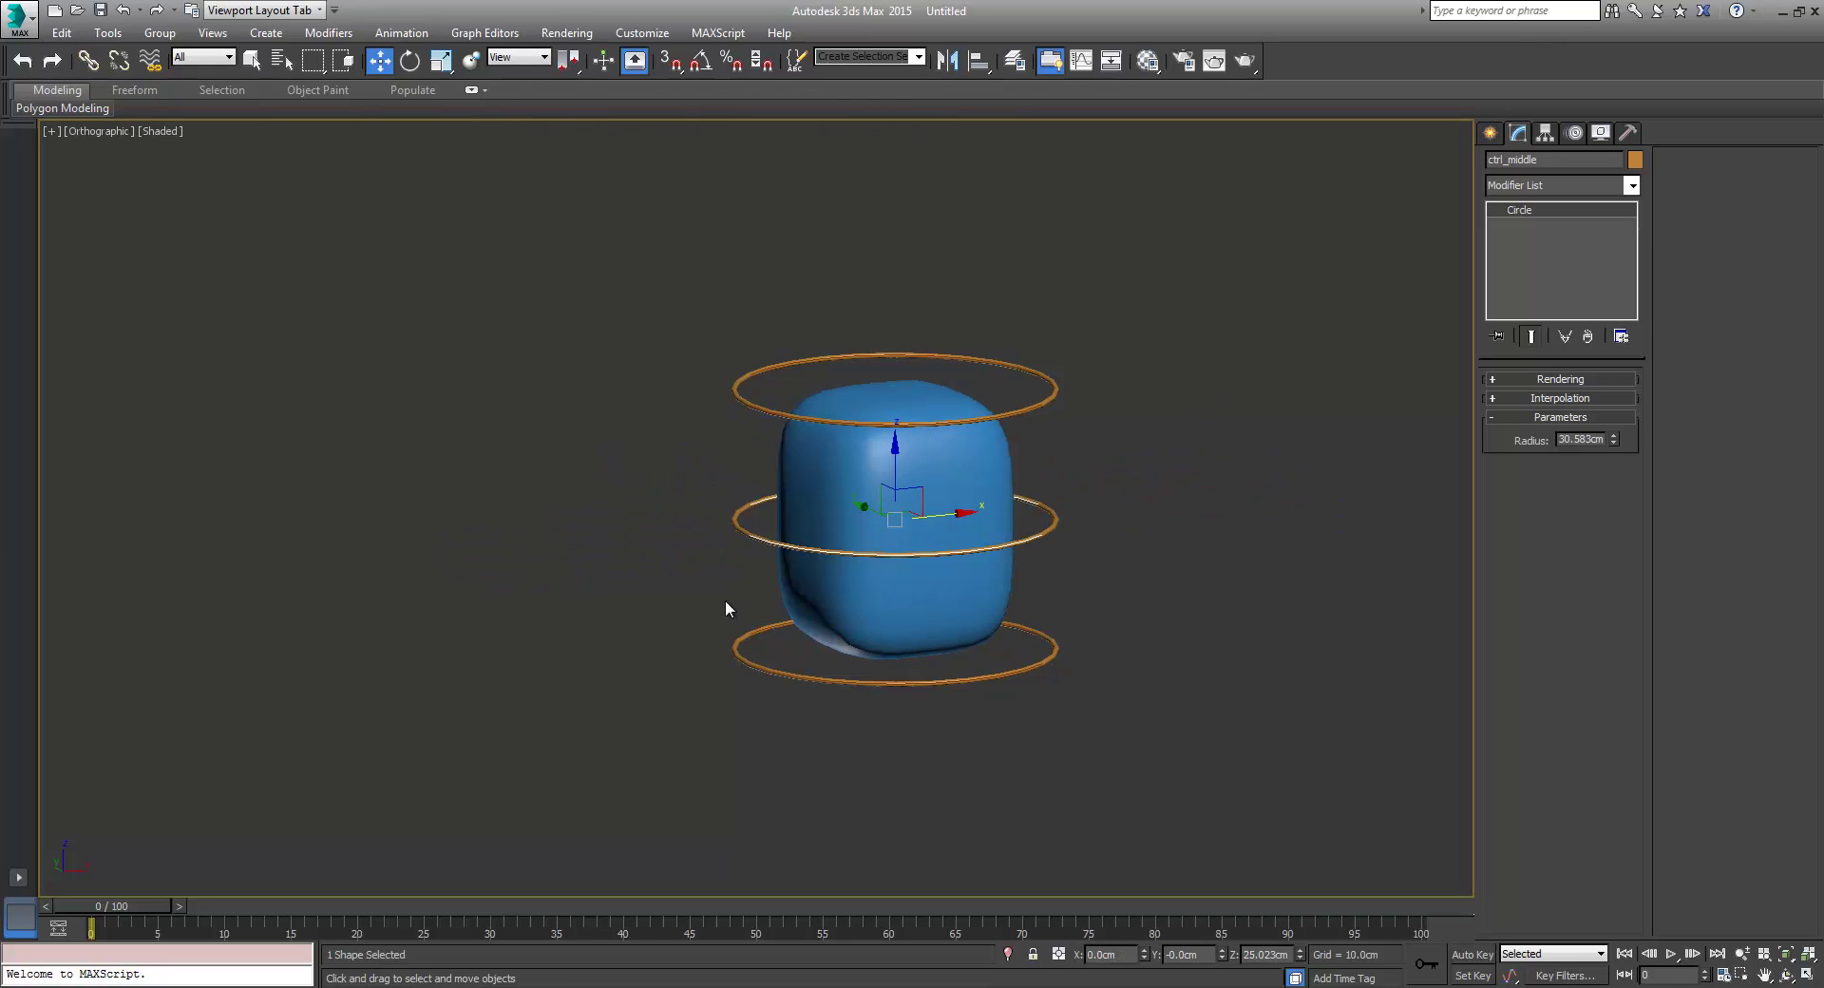
{"action": "left_click", "coordinate": [984, 679]}
{"action": "left_click_drag", "start_coordinate": [930, 653], "coordinate": [665, 655]}
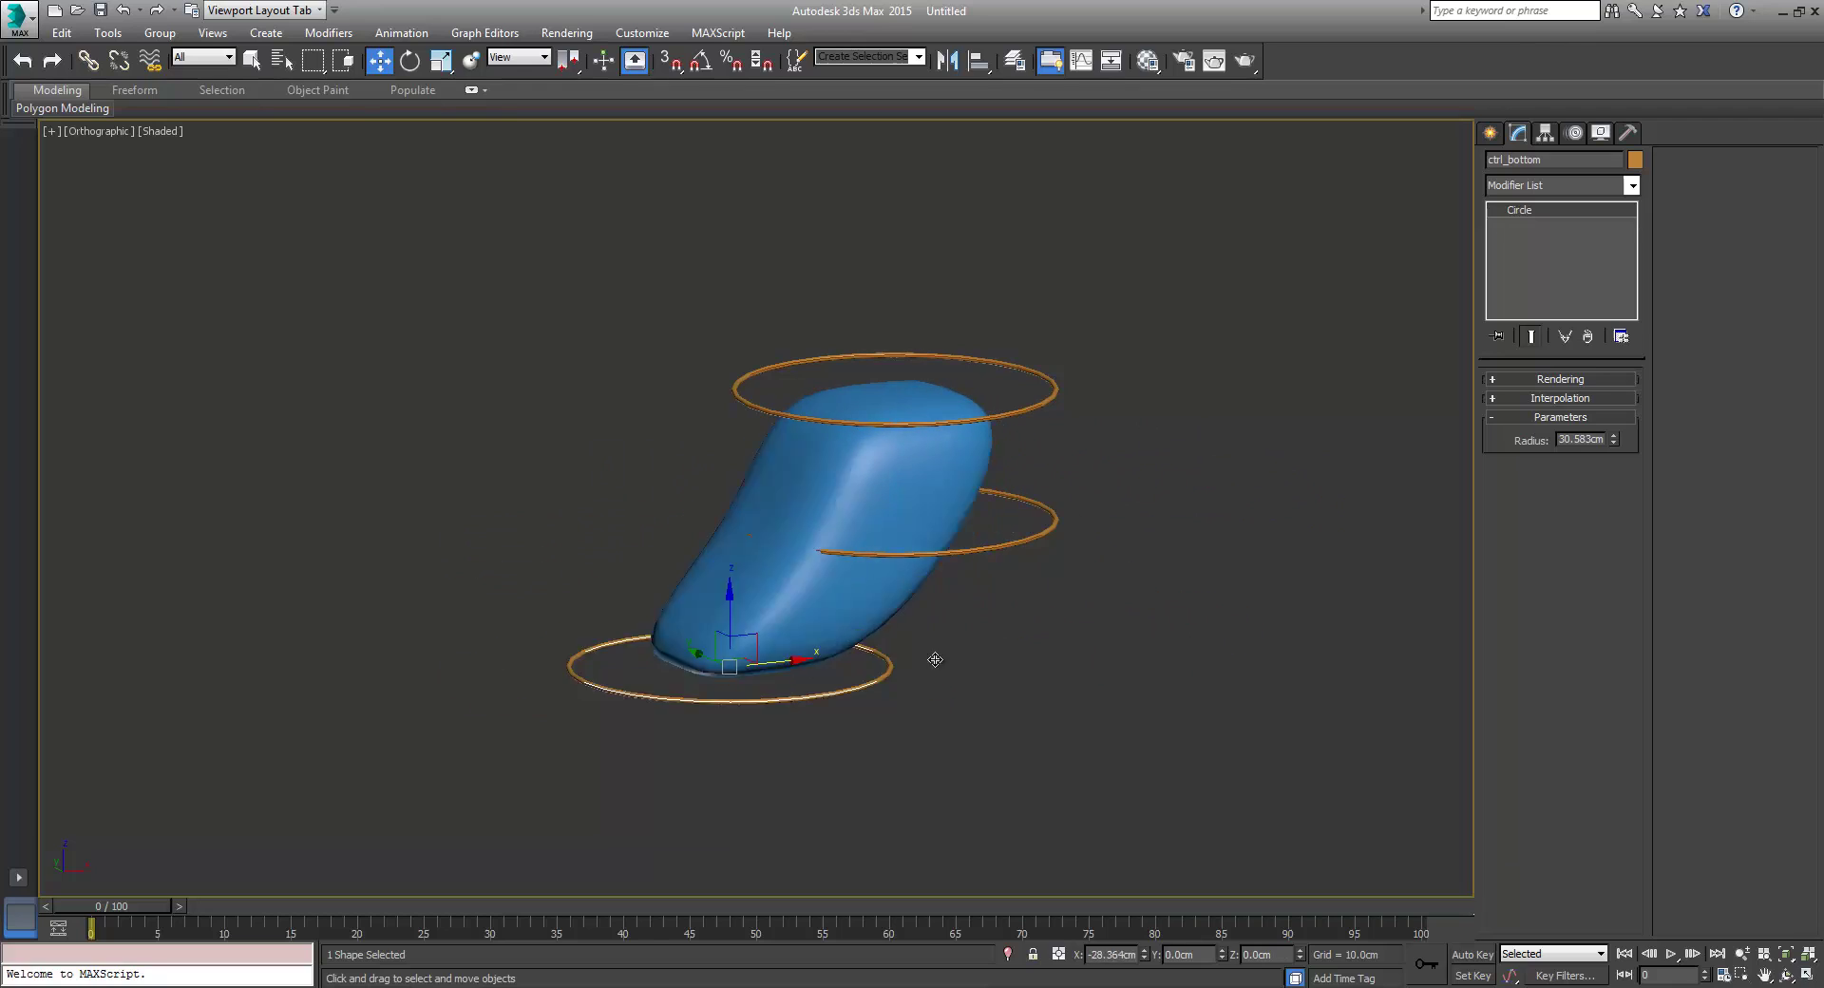
{"action": "right_click", "coordinate": [665, 656]}
{"action": "left_click", "coordinate": [994, 413]}
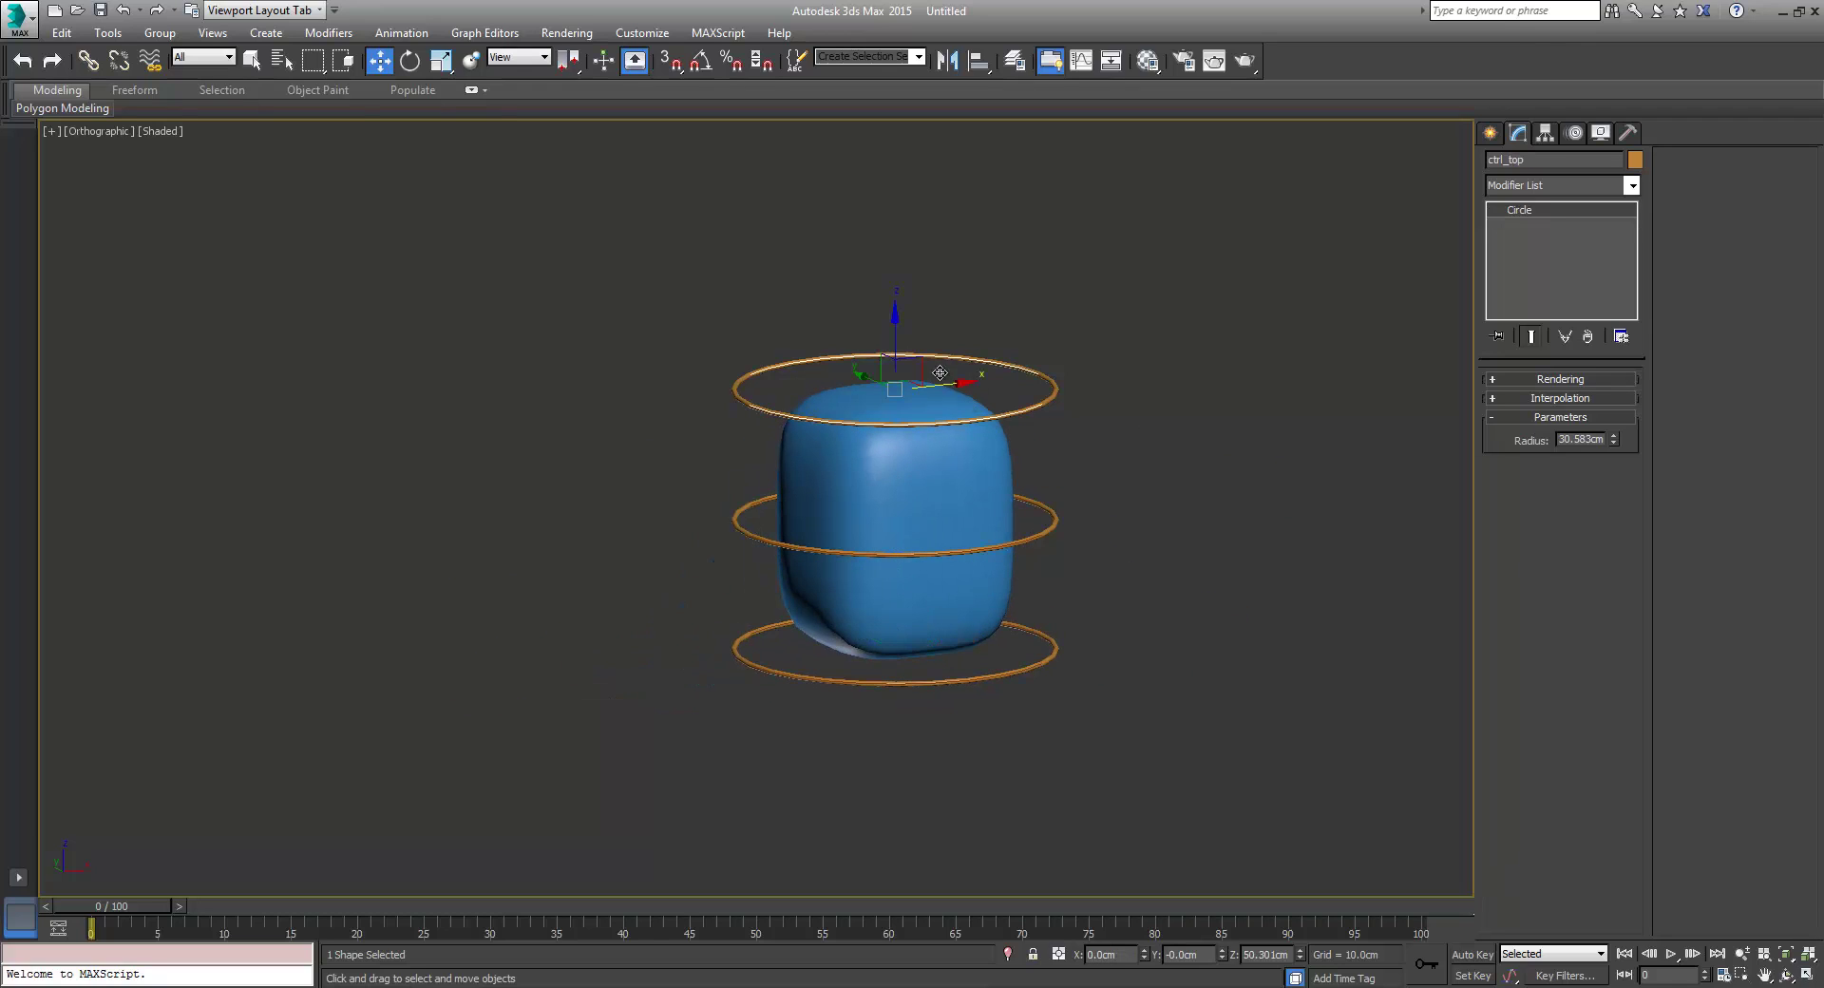
{"action": "left_click_drag", "start_coordinate": [894, 342], "coordinate": [894, 178]}
{"action": "middle_click_drag", "start_coordinate": [894, 178], "coordinate": [948, 467]}
{"action": "right_click", "coordinate": [948, 467]}
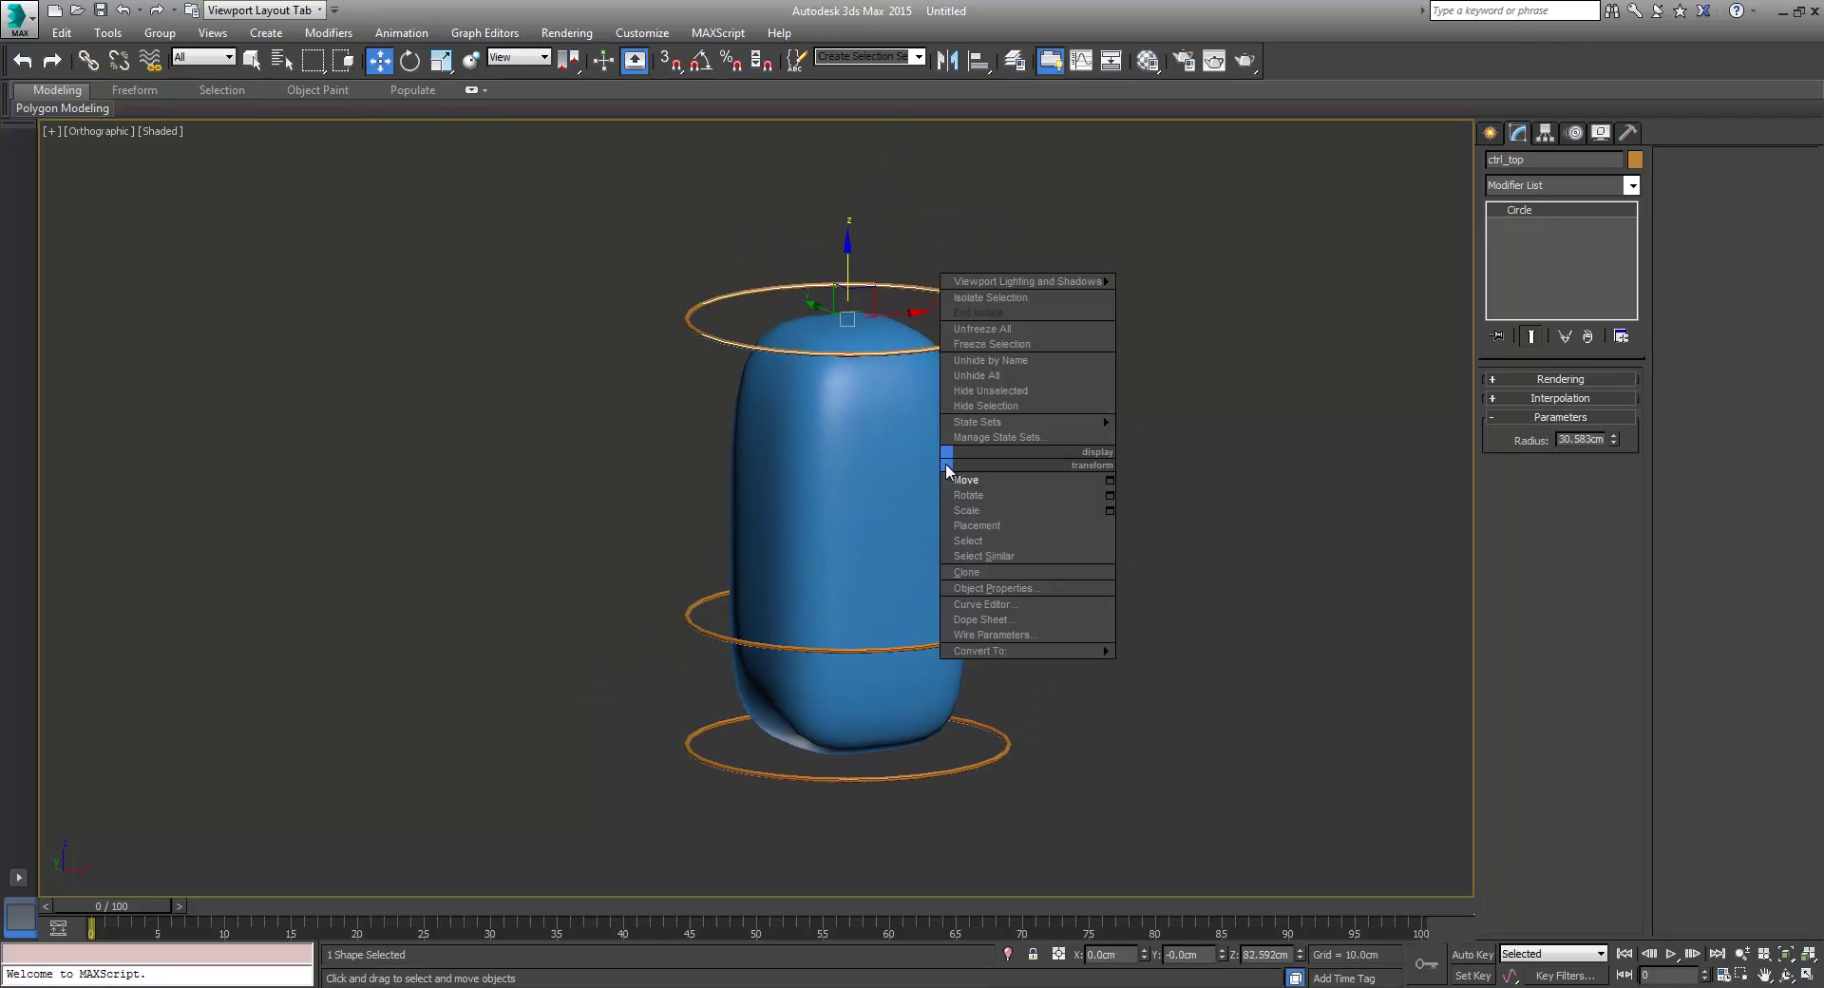
{"action": "left_click", "coordinate": [960, 508]}
{"action": "left_click_drag", "start_coordinate": [841, 319], "coordinate": [954, 103]}
{"action": "key", "text": "ctrl+z"}
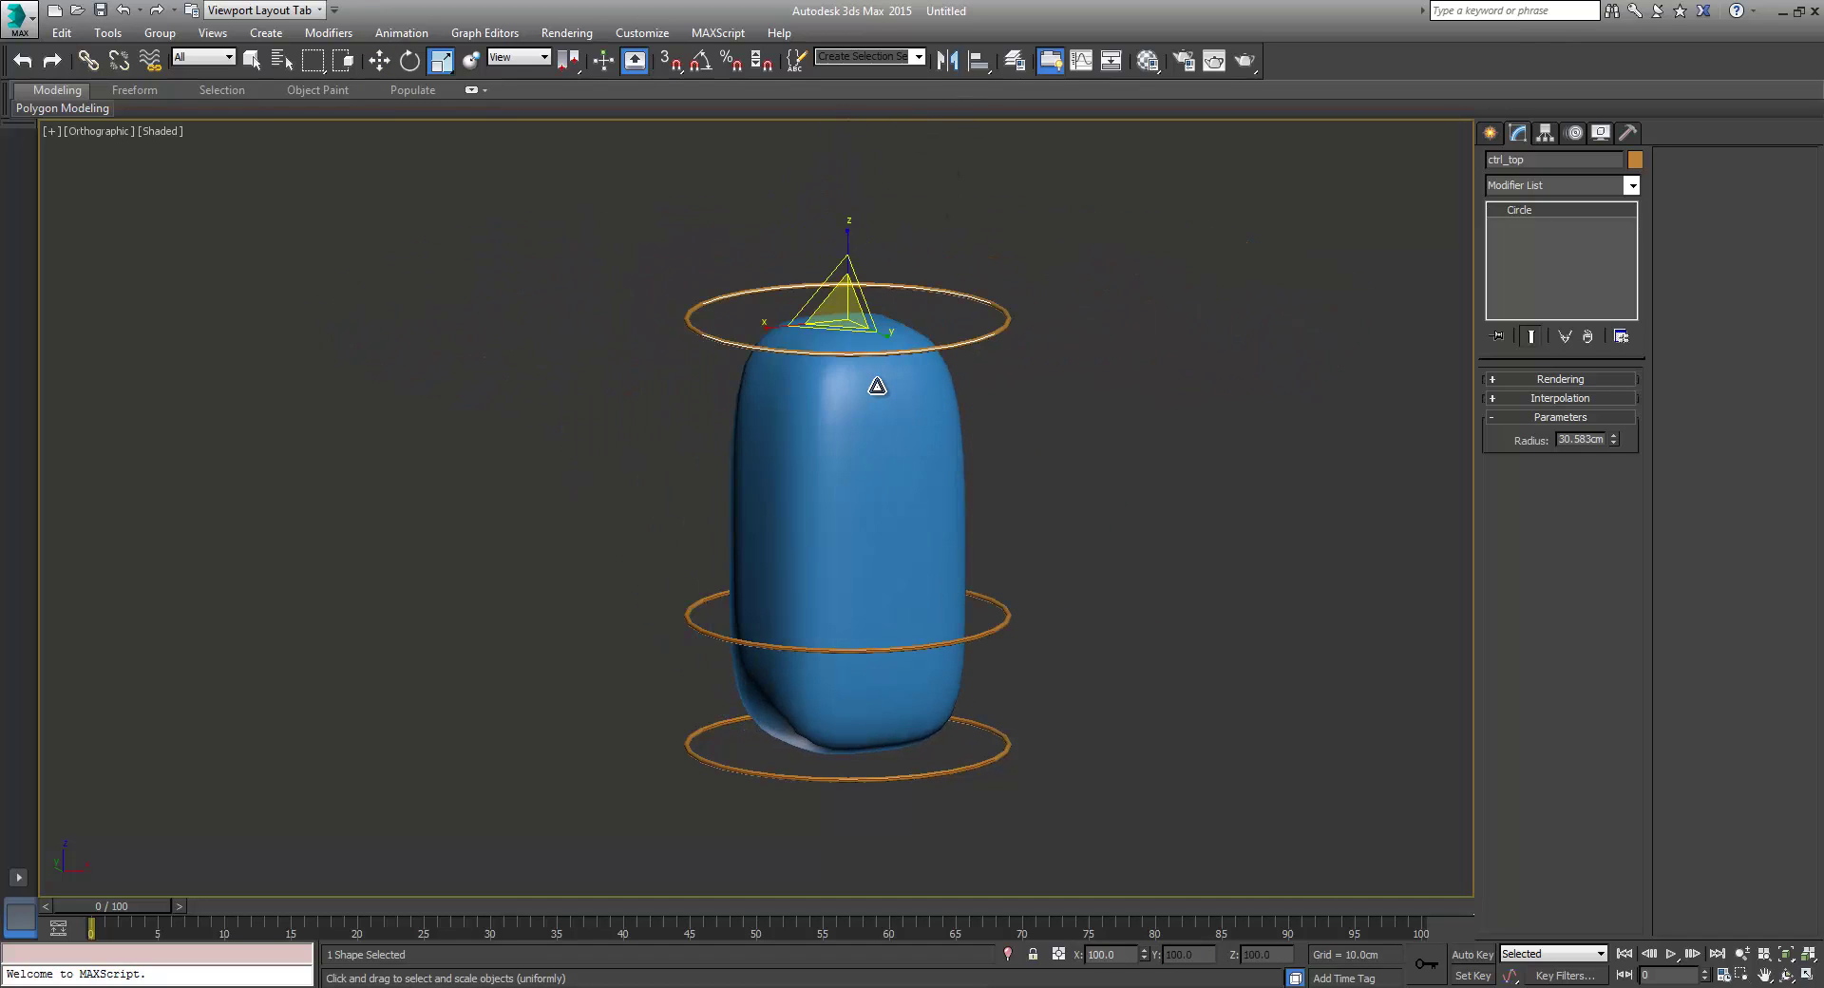
{"action": "key", "text": "ctrl+z"}
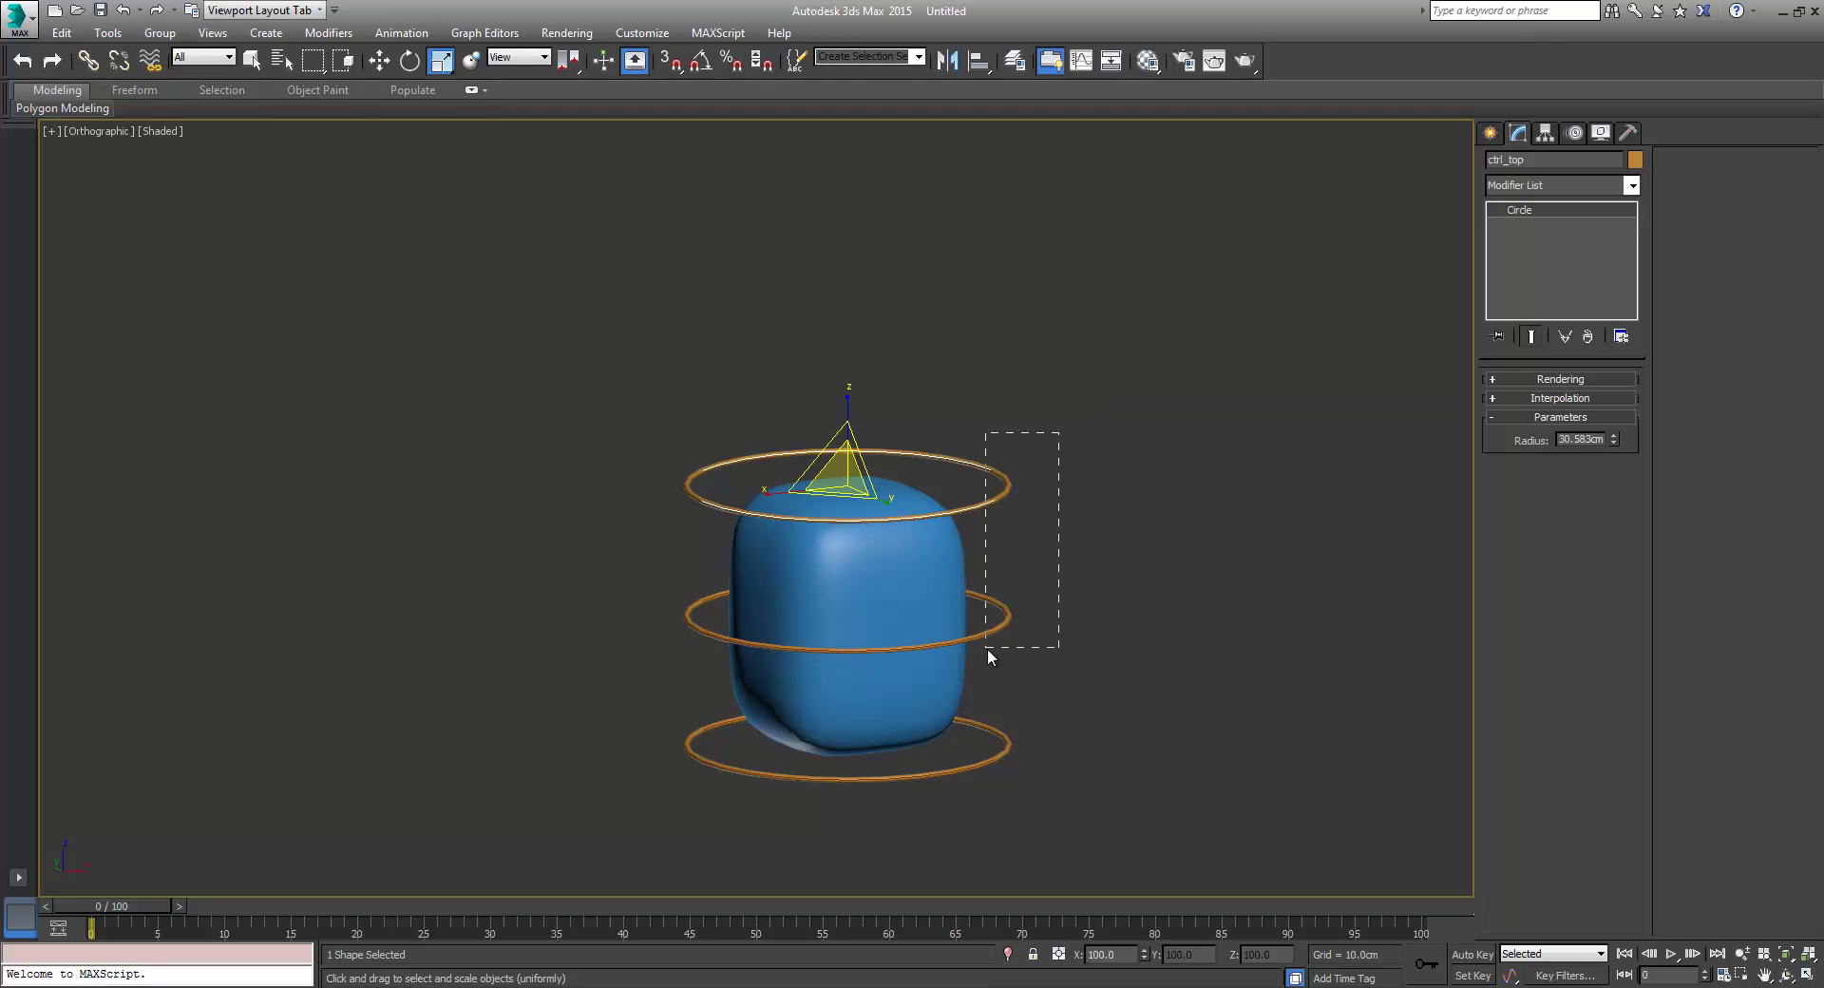
{"action": "left_click_drag", "start_coordinate": [988, 648], "coordinate": [990, 648]}
{"action": "right_click", "coordinate": [959, 579]}
{"action": "left_click", "coordinate": [1064, 590]}
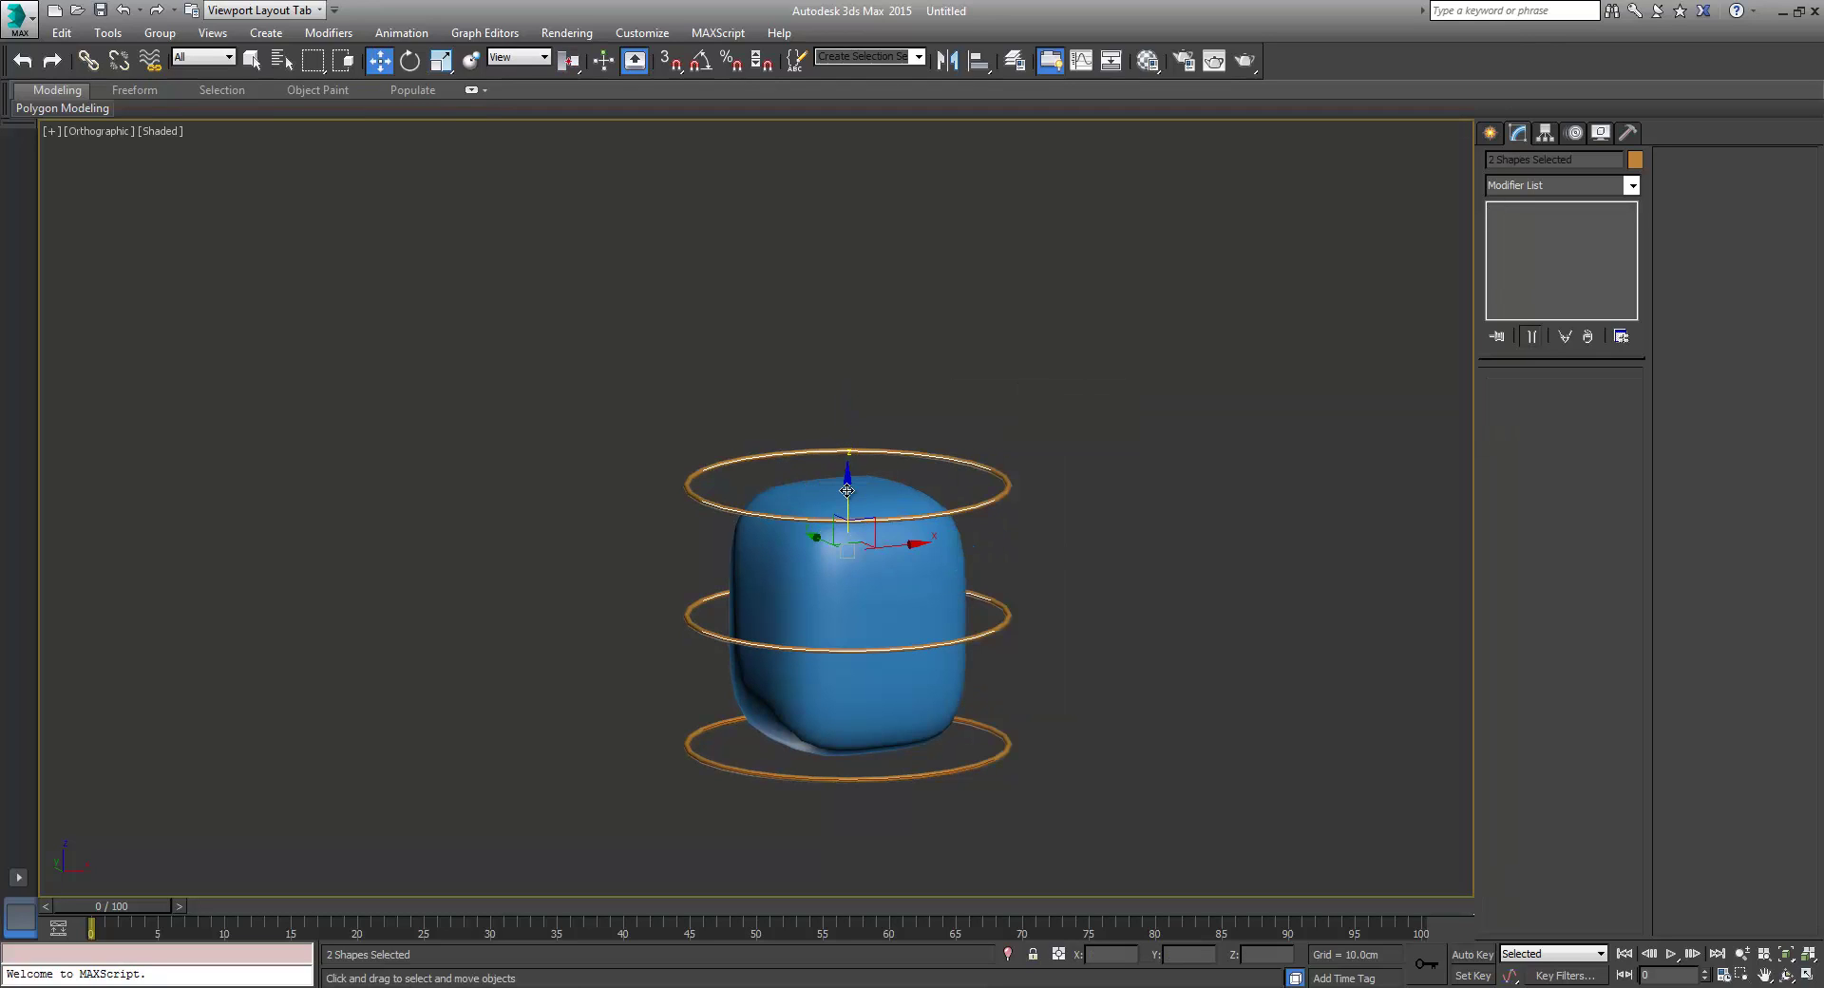
{"action": "left_click_drag", "start_coordinate": [846, 491], "coordinate": [835, 573]}
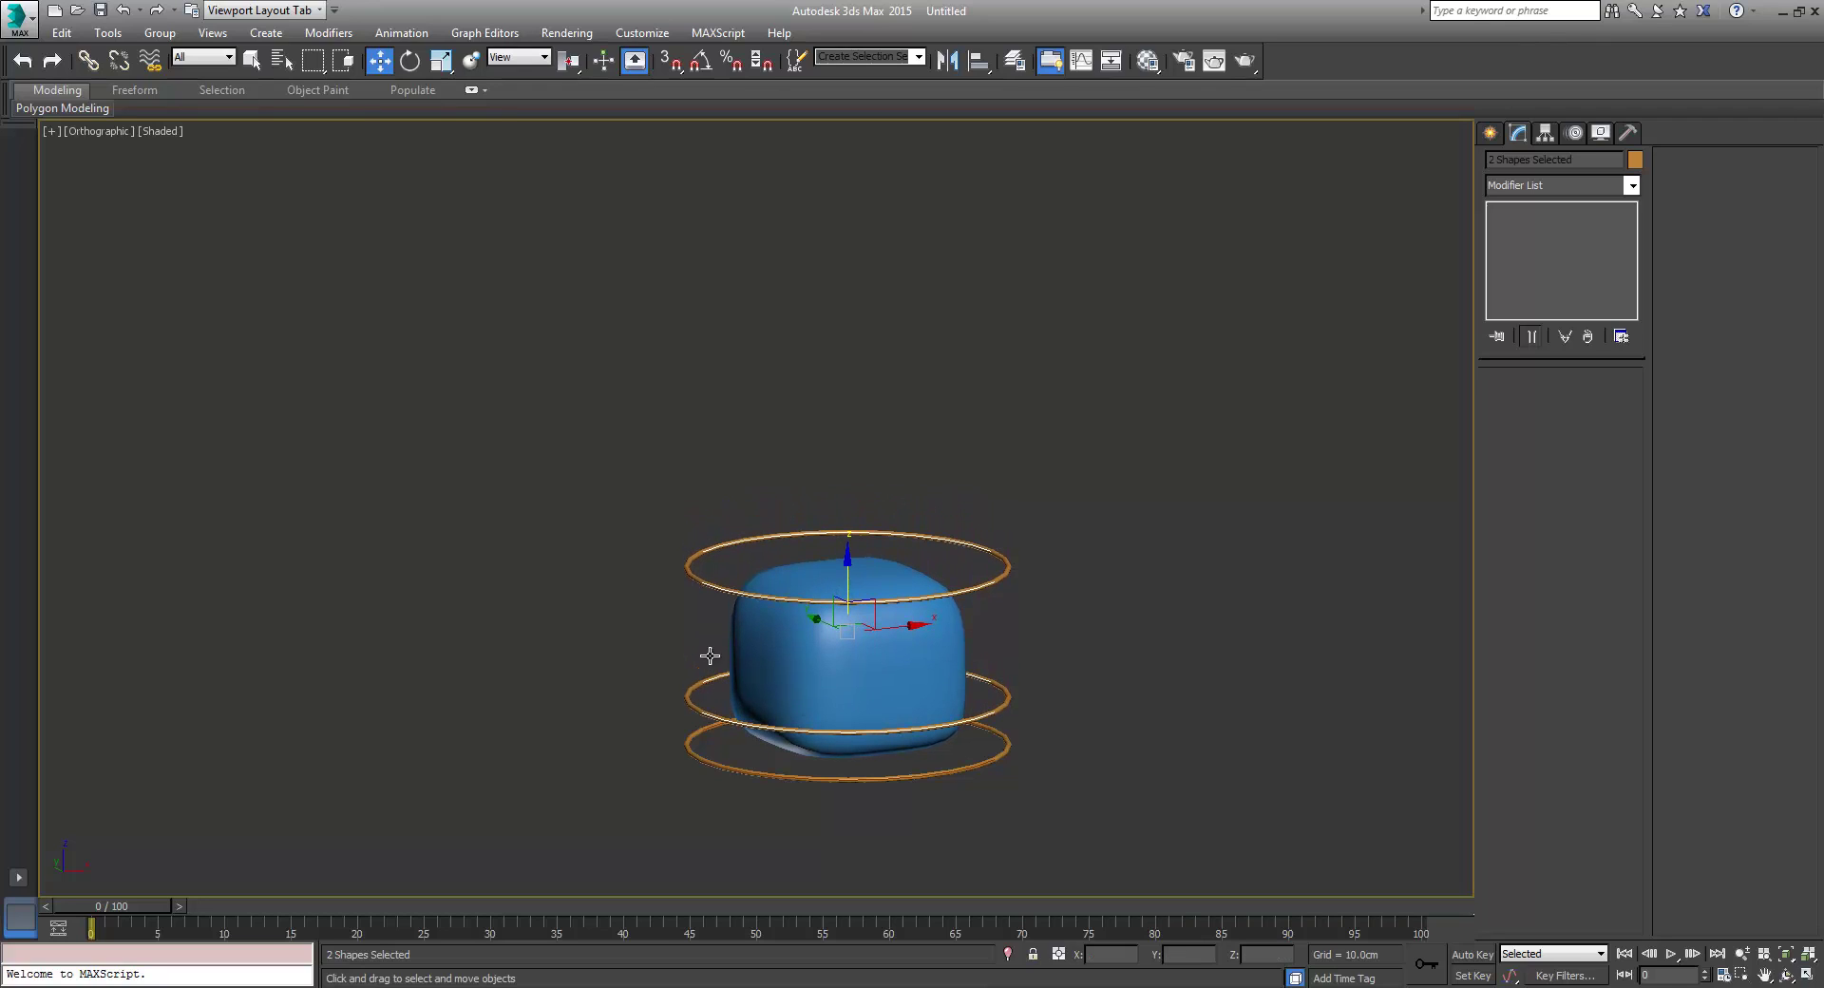
{"action": "left_click", "coordinate": [1001, 701]}
{"action": "left_click", "coordinate": [1002, 733], "text": "ctrl"}
{"action": "right_click", "coordinate": [1001, 734]}
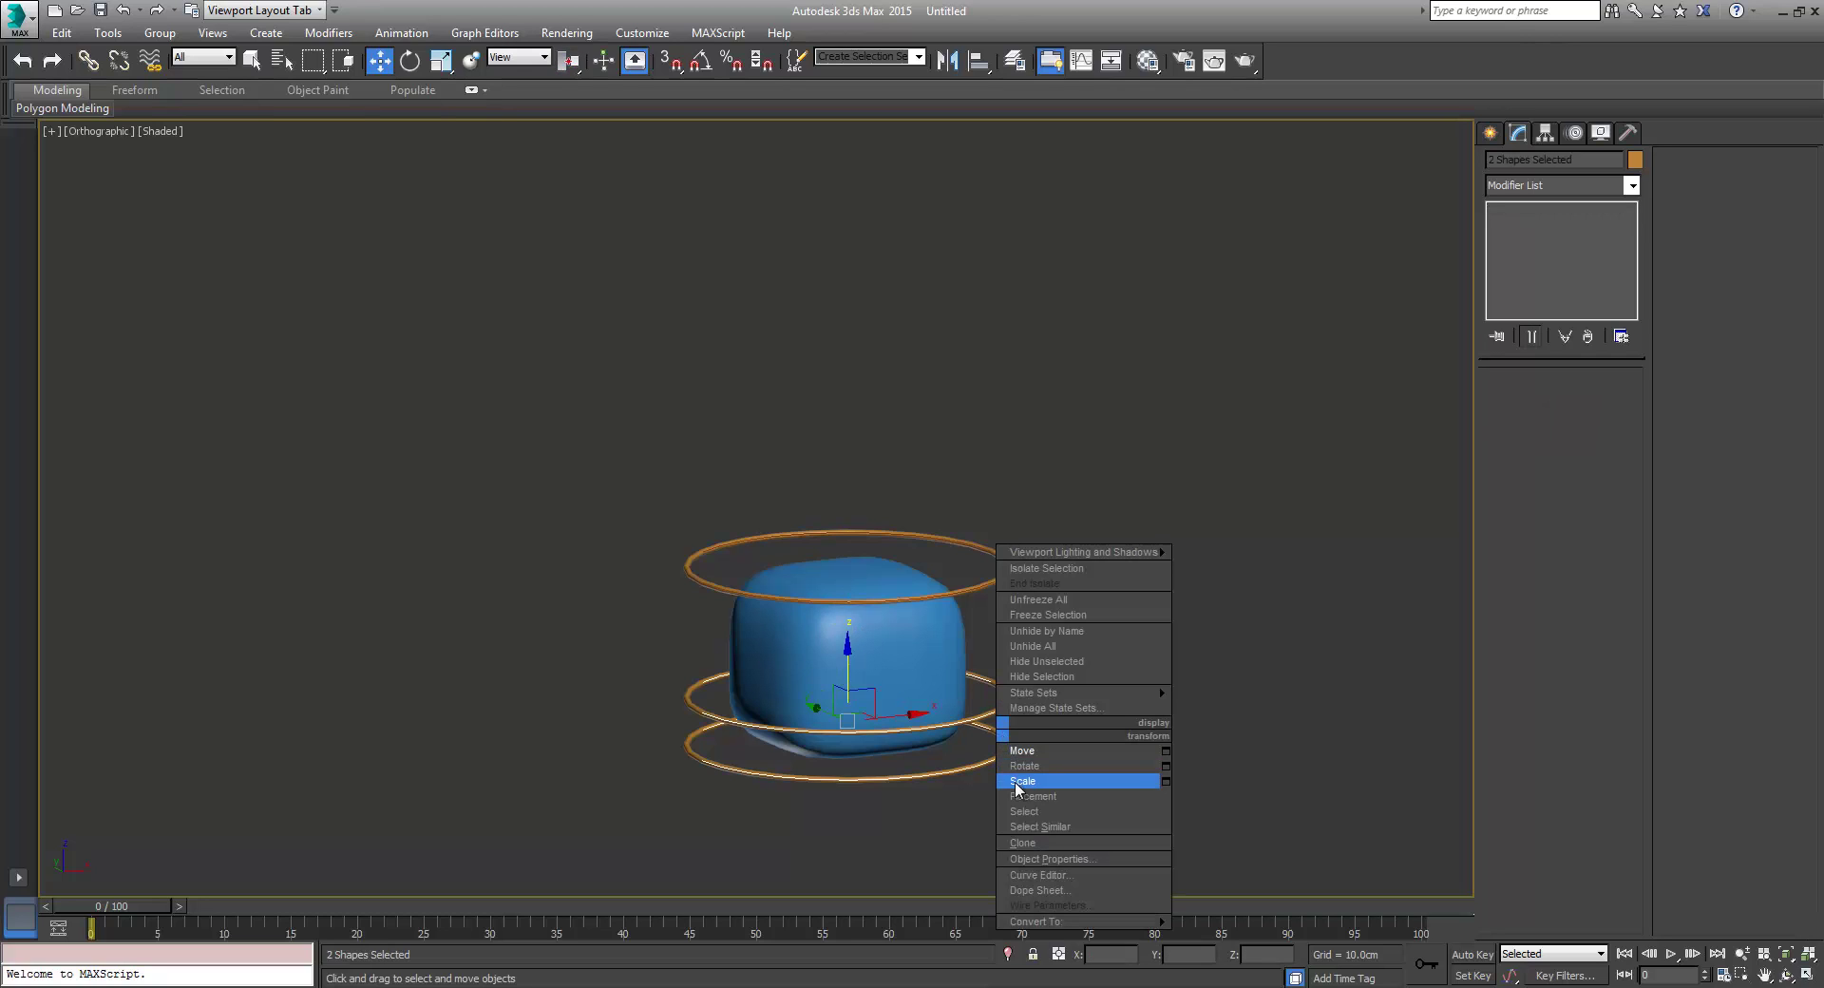
{"action": "left_click", "coordinate": [1017, 781]}
{"action": "left_click_drag", "start_coordinate": [836, 700], "coordinate": [907, 654]}
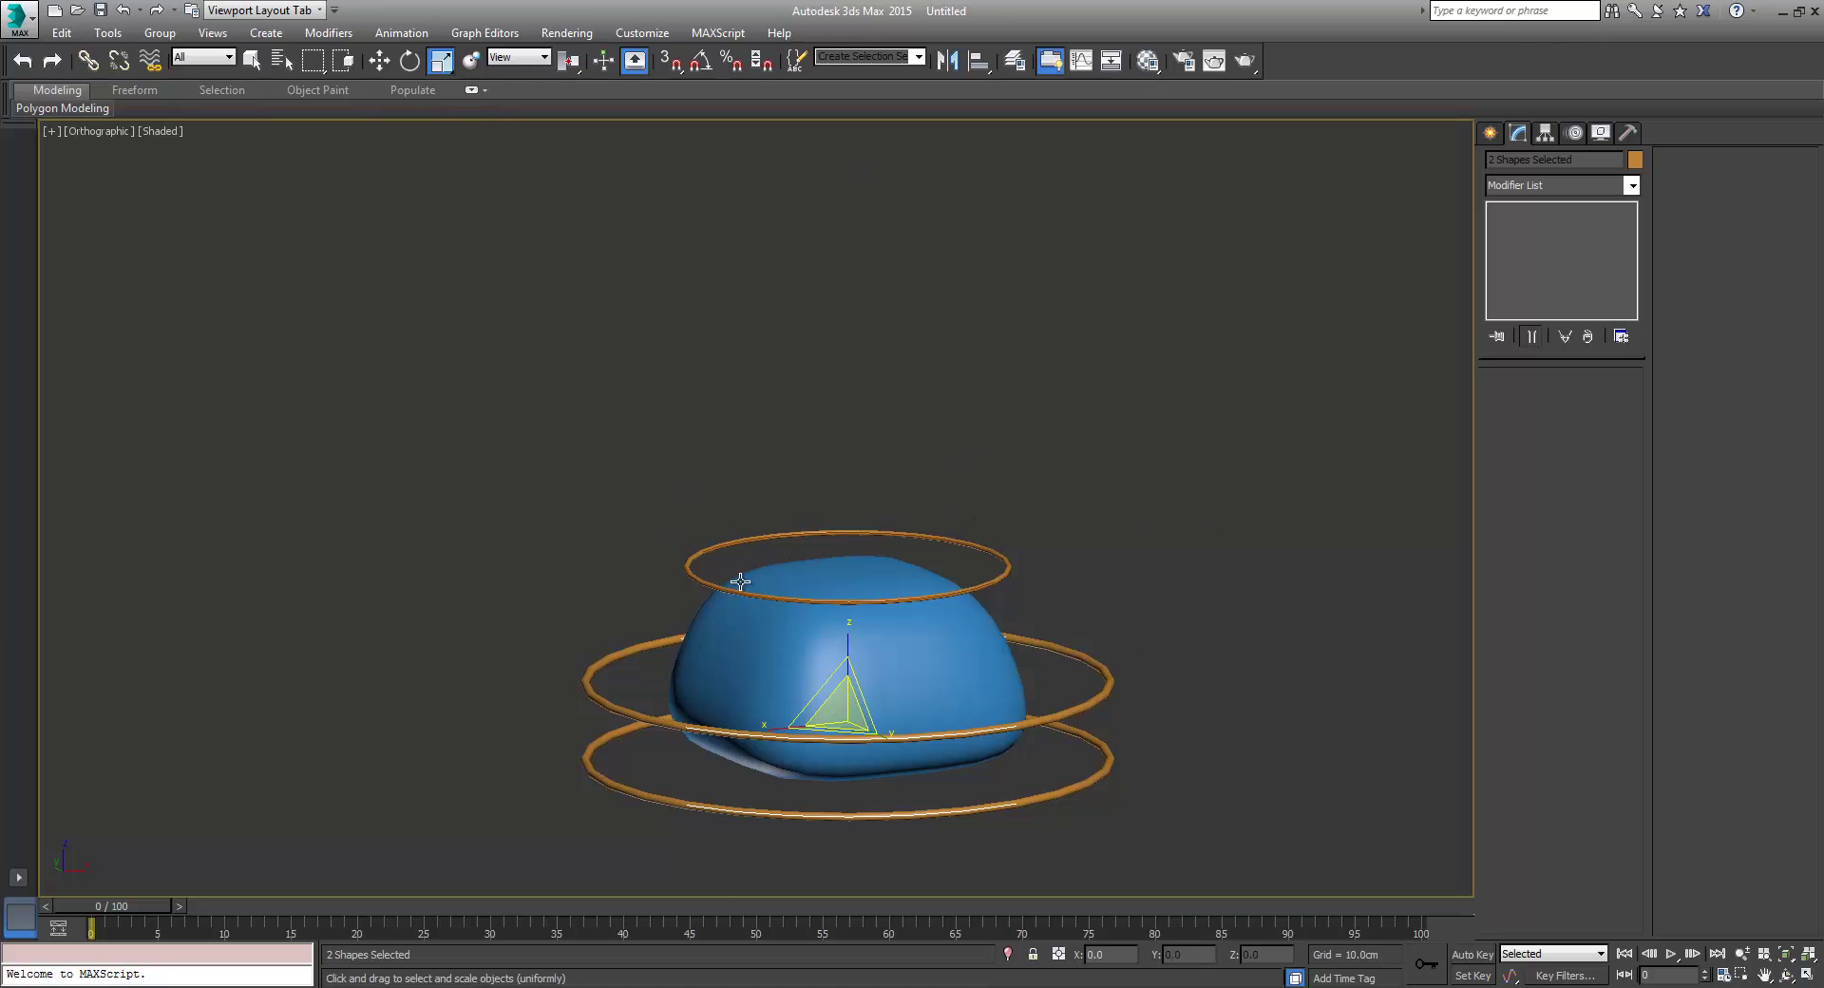
{"action": "key", "text": "ctrl+z"}
{"action": "key", "text": "ctrl+z"}
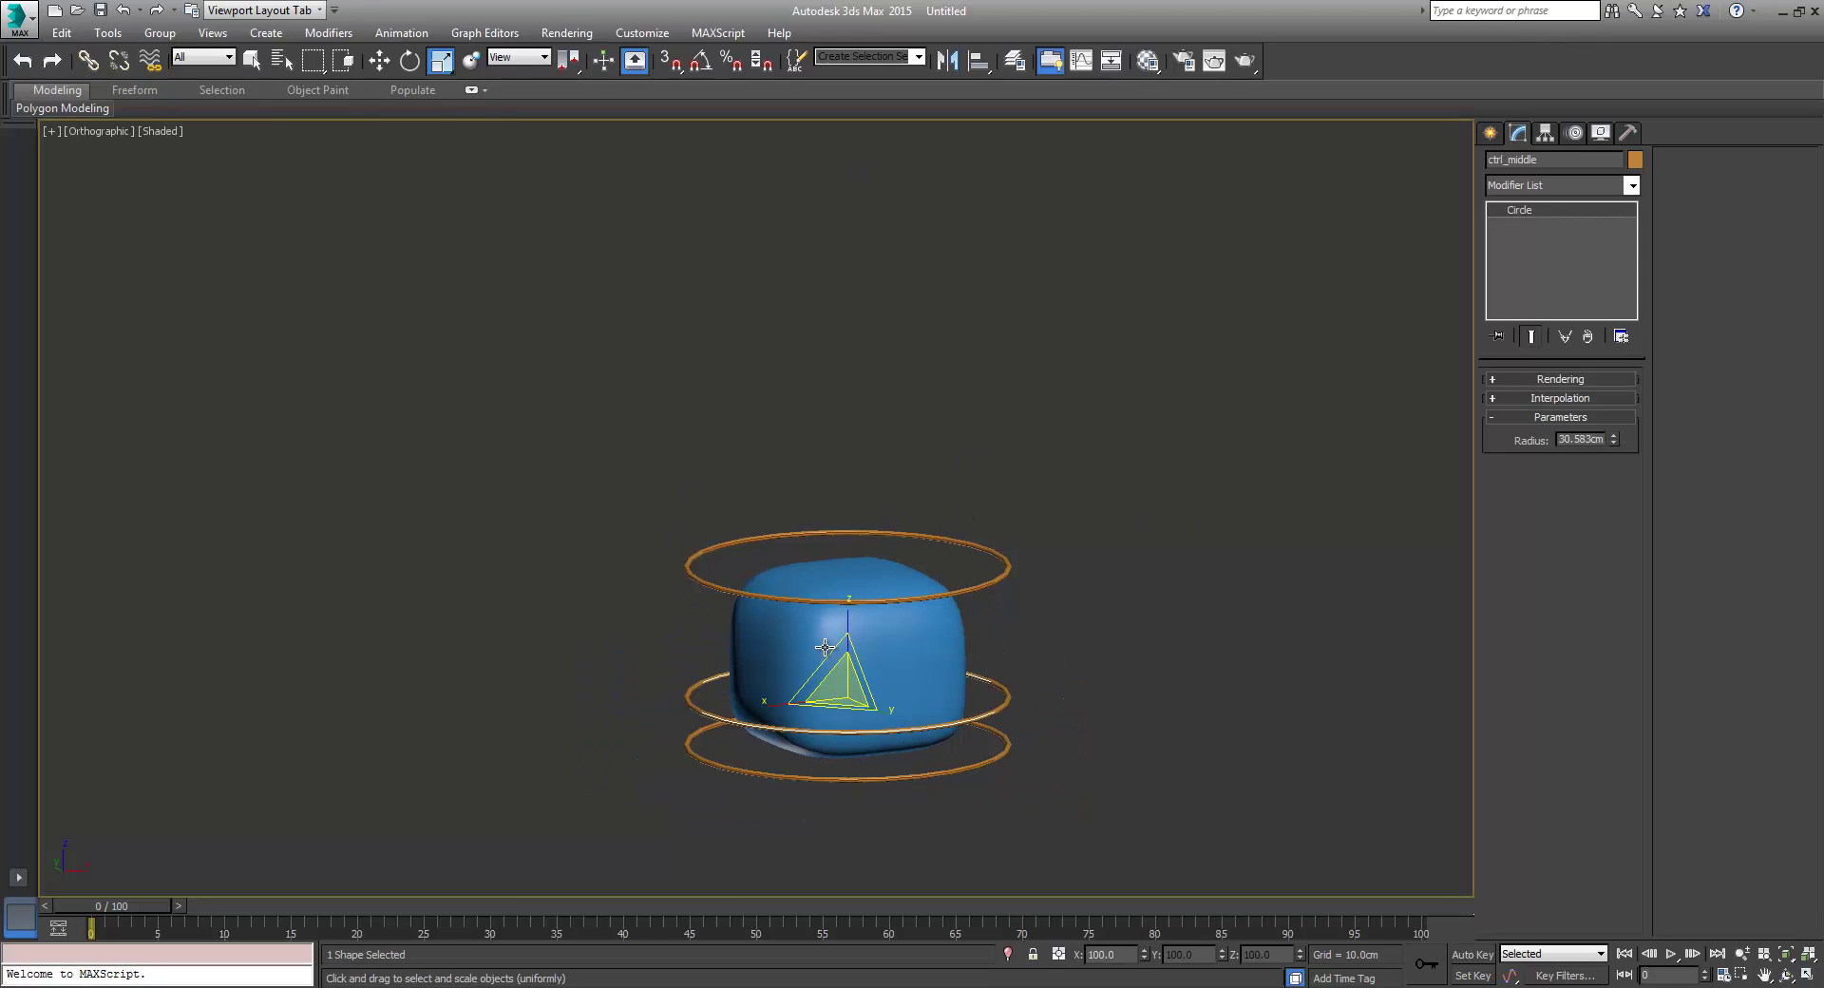
{"action": "key", "text": "ctrl+z"}
{"action": "key", "text": "ctrl+z"}
{"action": "middle_click_drag", "start_coordinate": [1178, 680], "coordinate": [1203, 581]}
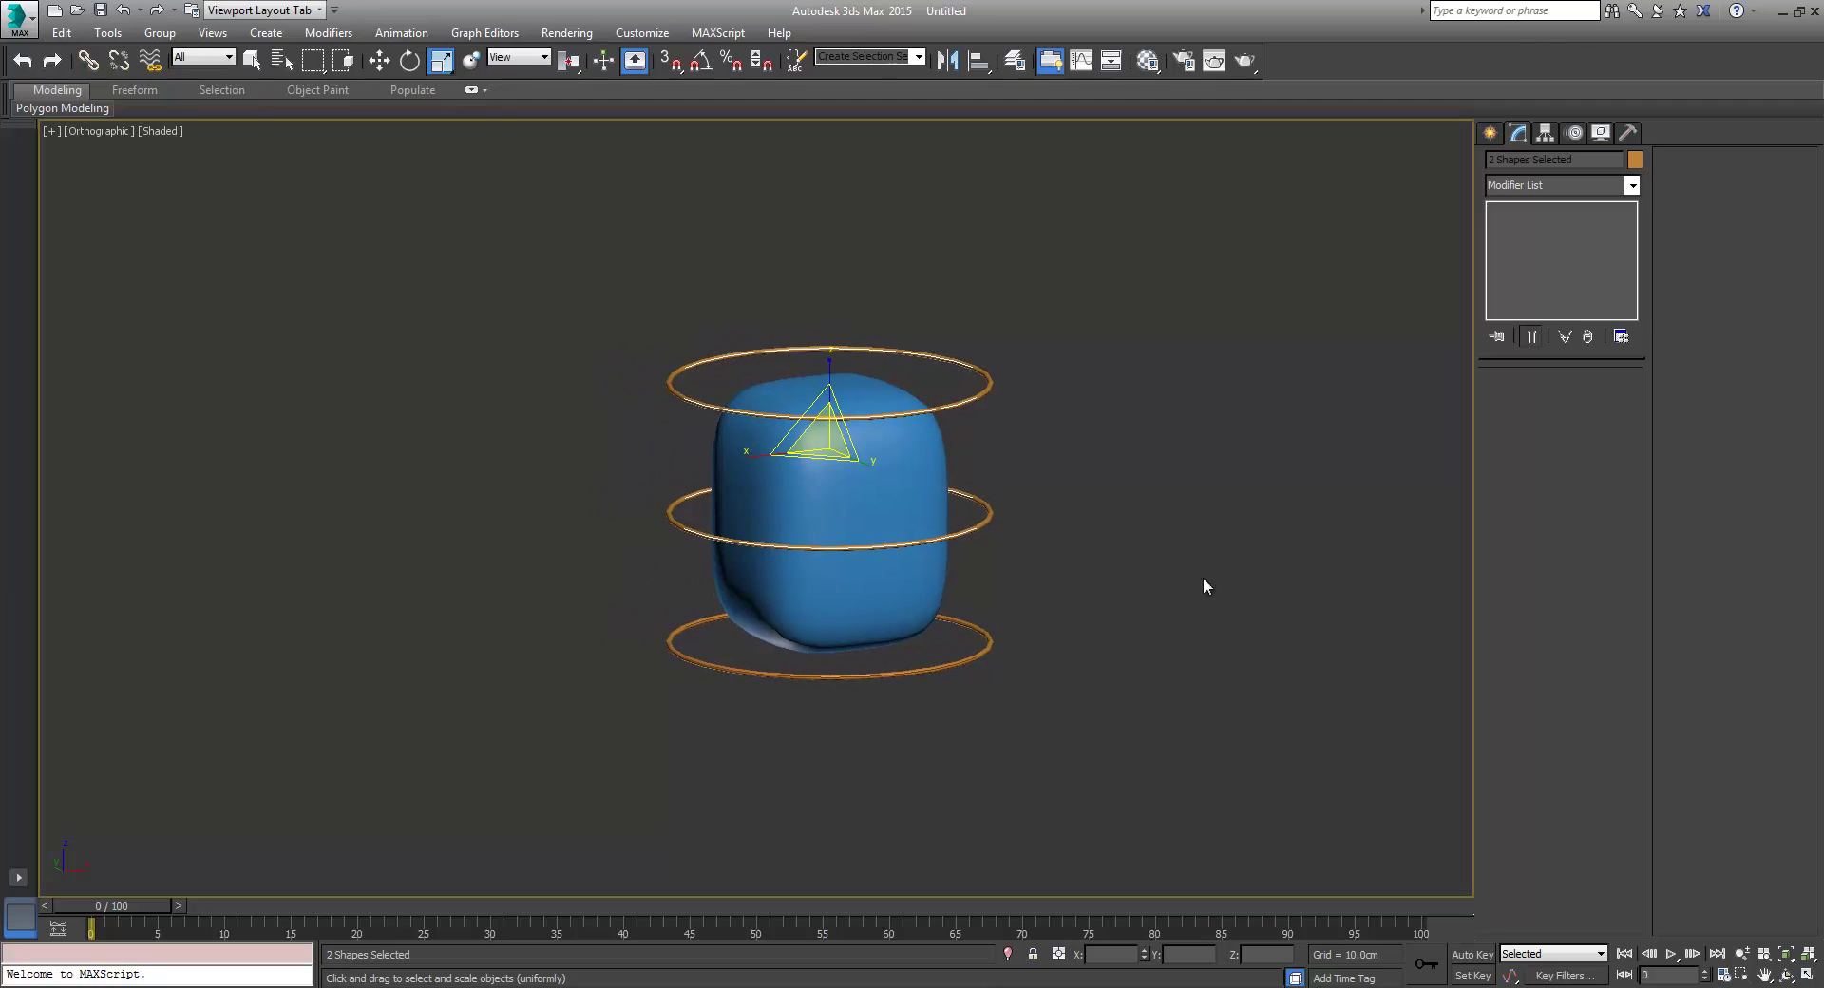
Step: Draw Circle001 beside the box and set its Interpolation Steps to 1 for an octagon outline
{"action": "left_click", "coordinate": [1491, 134]}
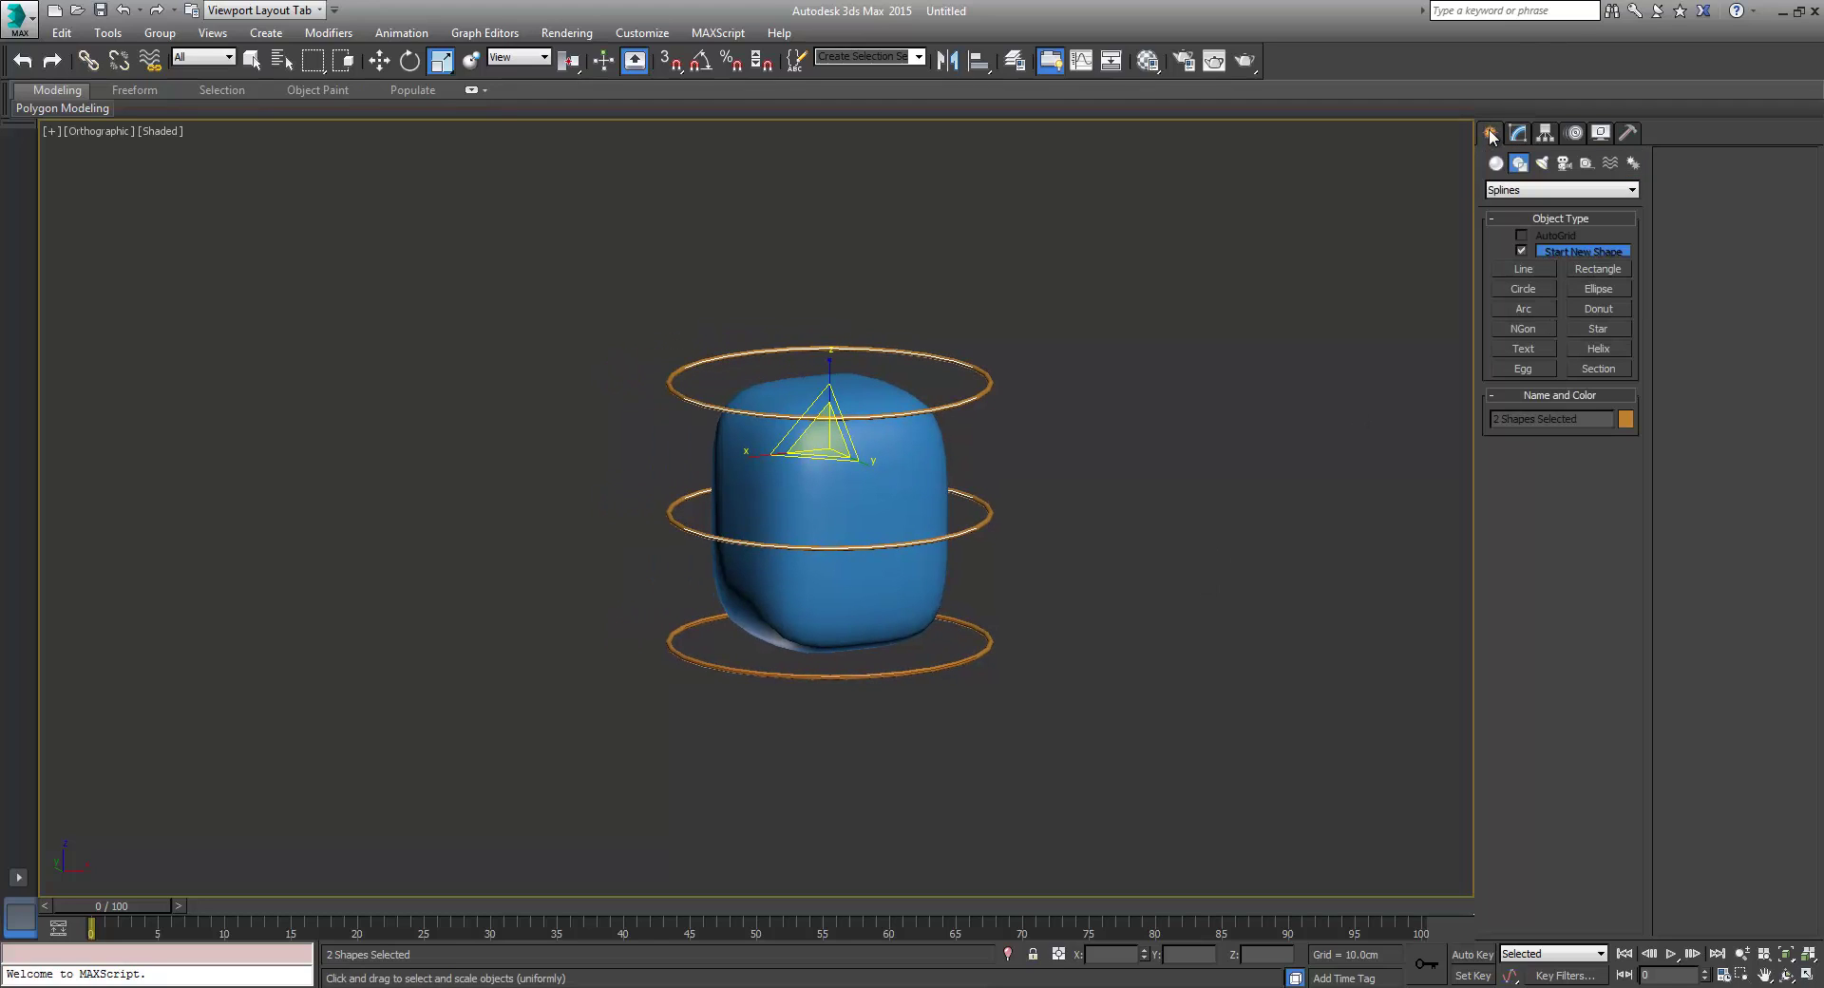
{"action": "left_click", "coordinate": [1531, 286]}
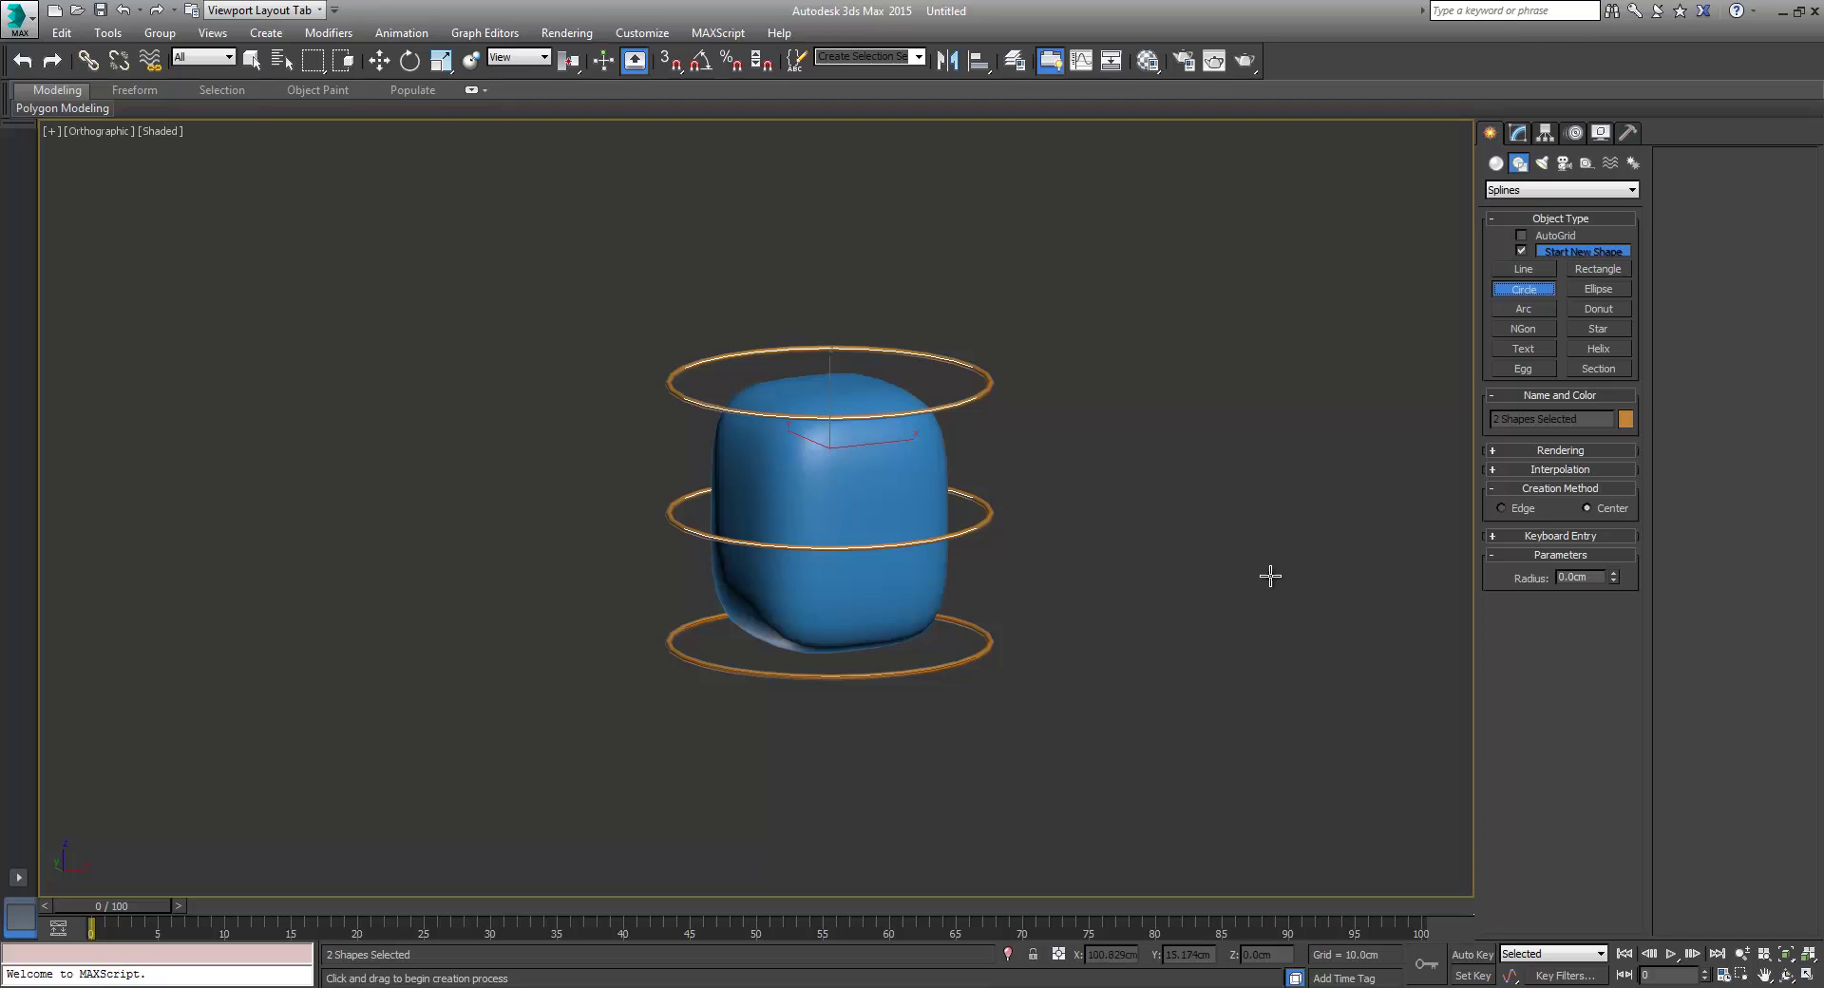
{"action": "left_click_drag", "start_coordinate": [1157, 635], "coordinate": [1230, 659]}
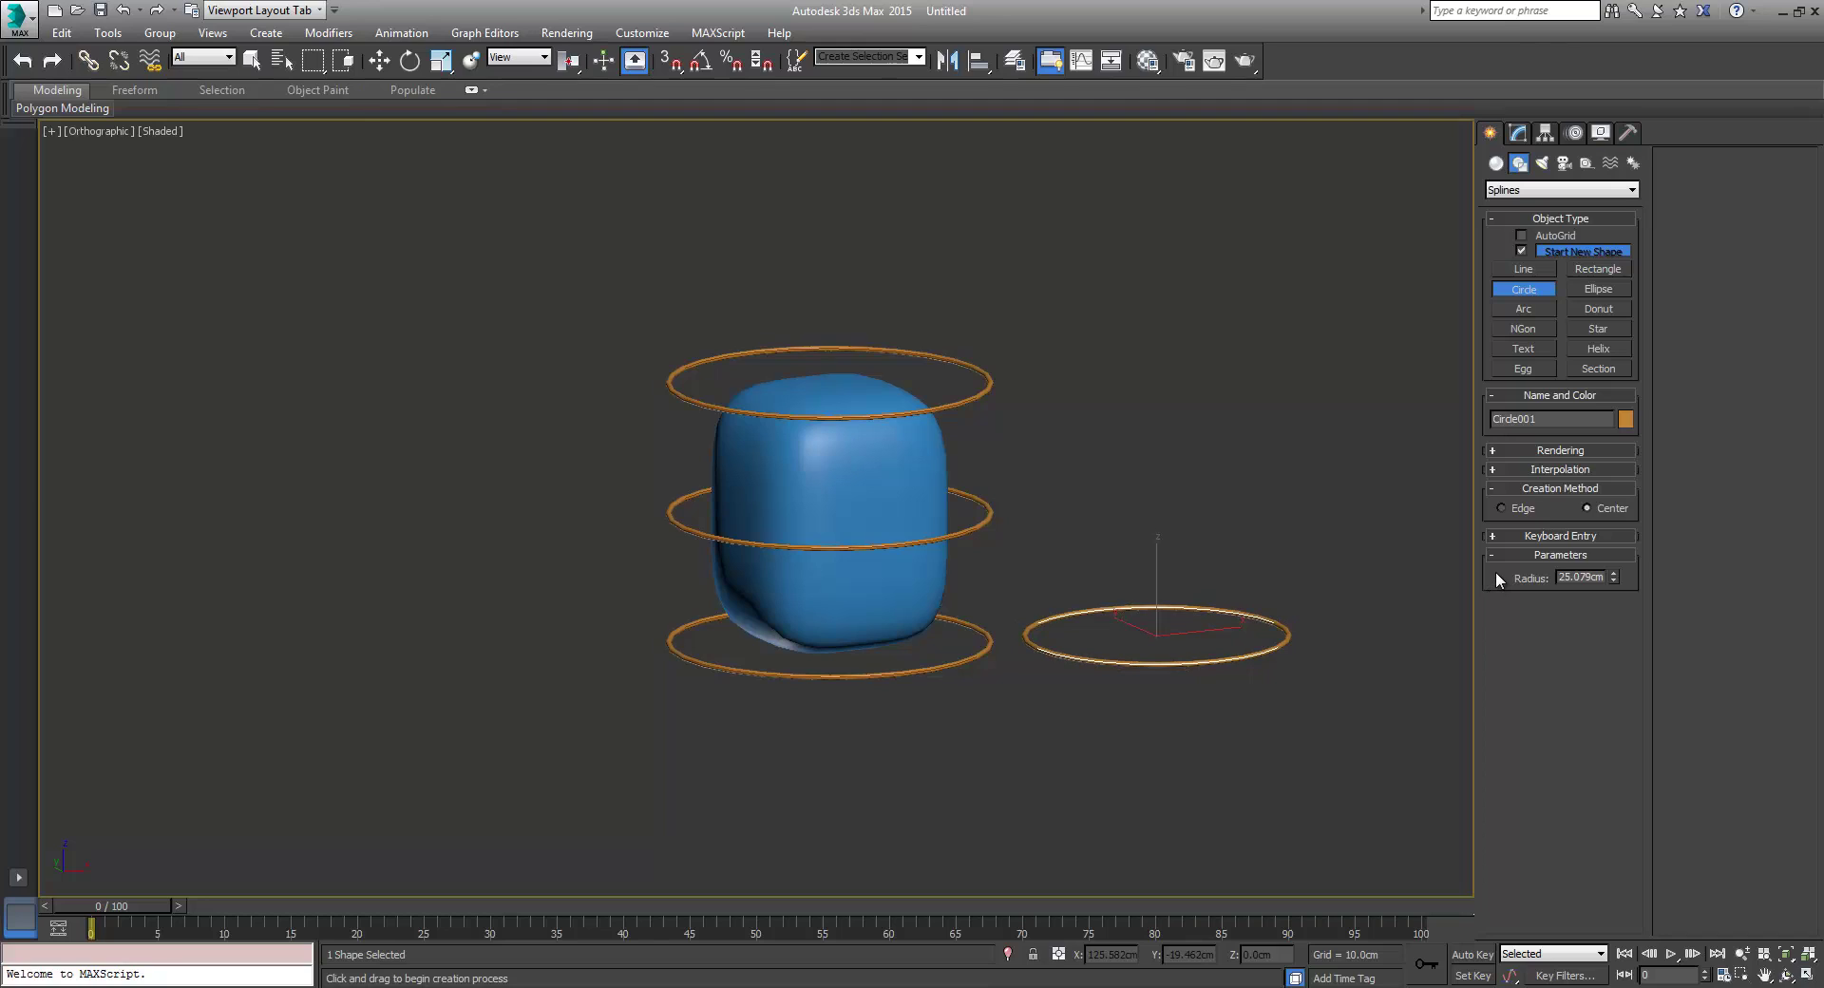
{"action": "left_click", "coordinate": [1541, 469]}
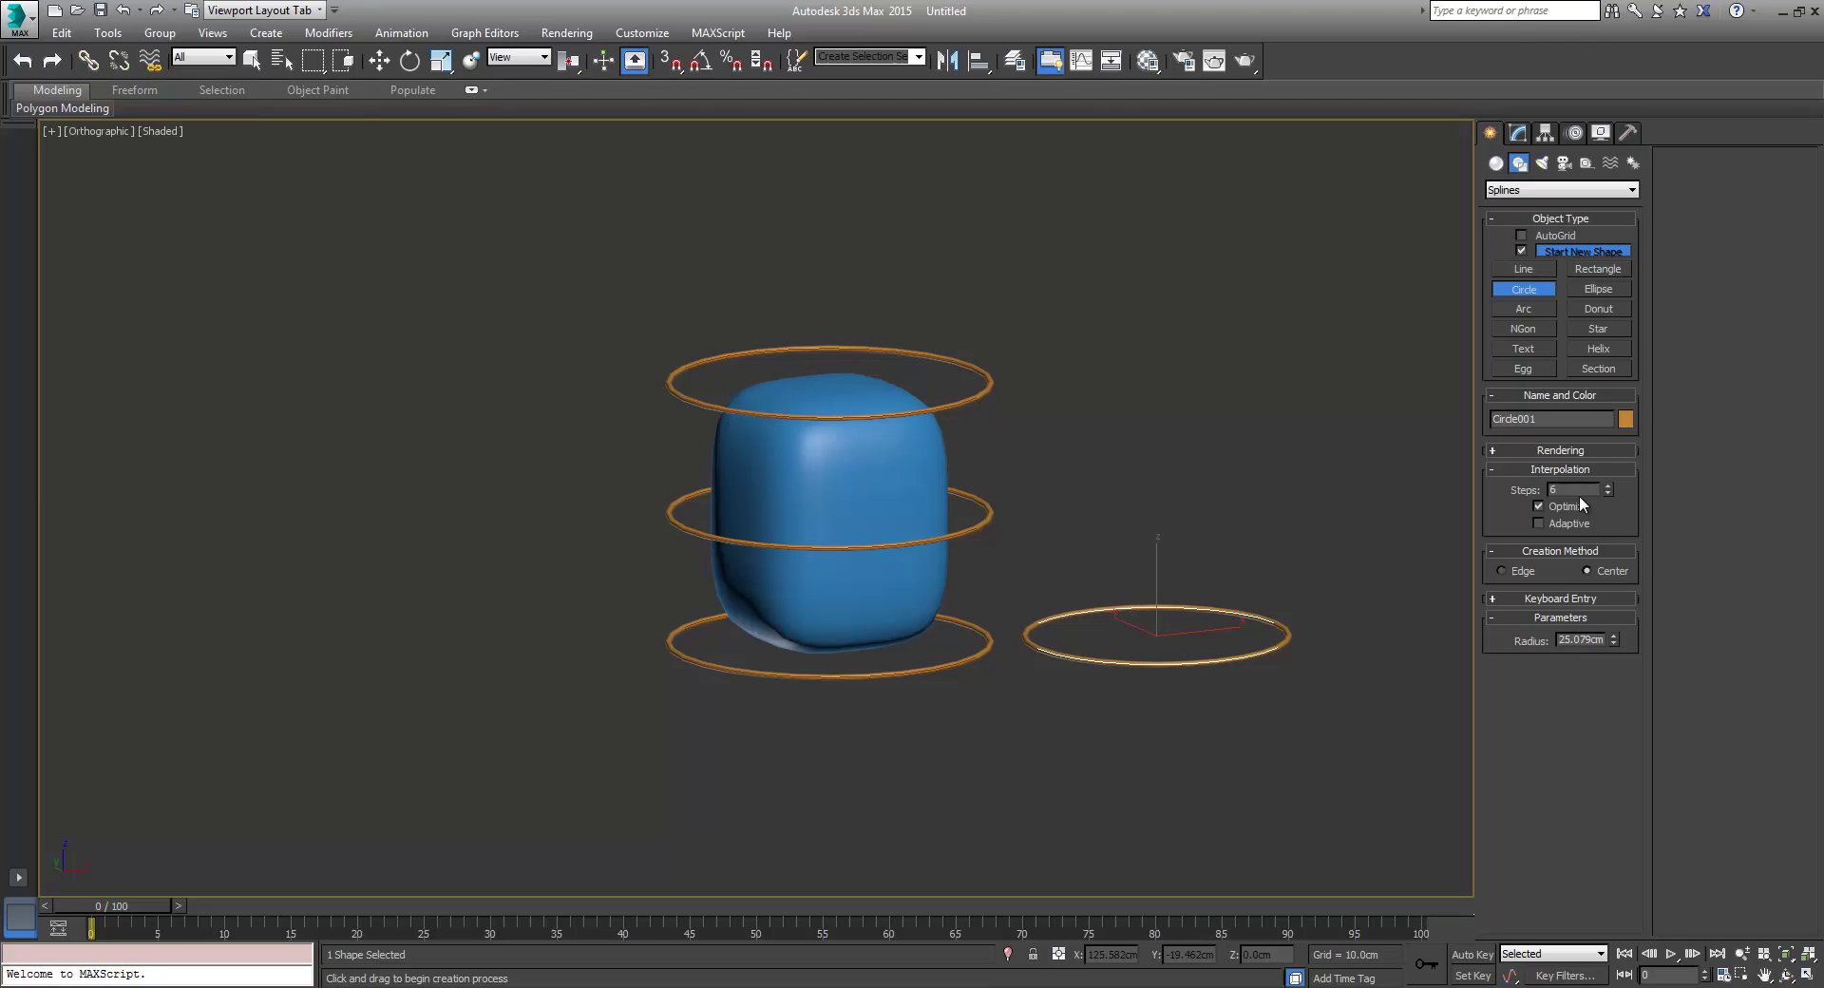
{"action": "left_click", "coordinate": [1607, 491]}
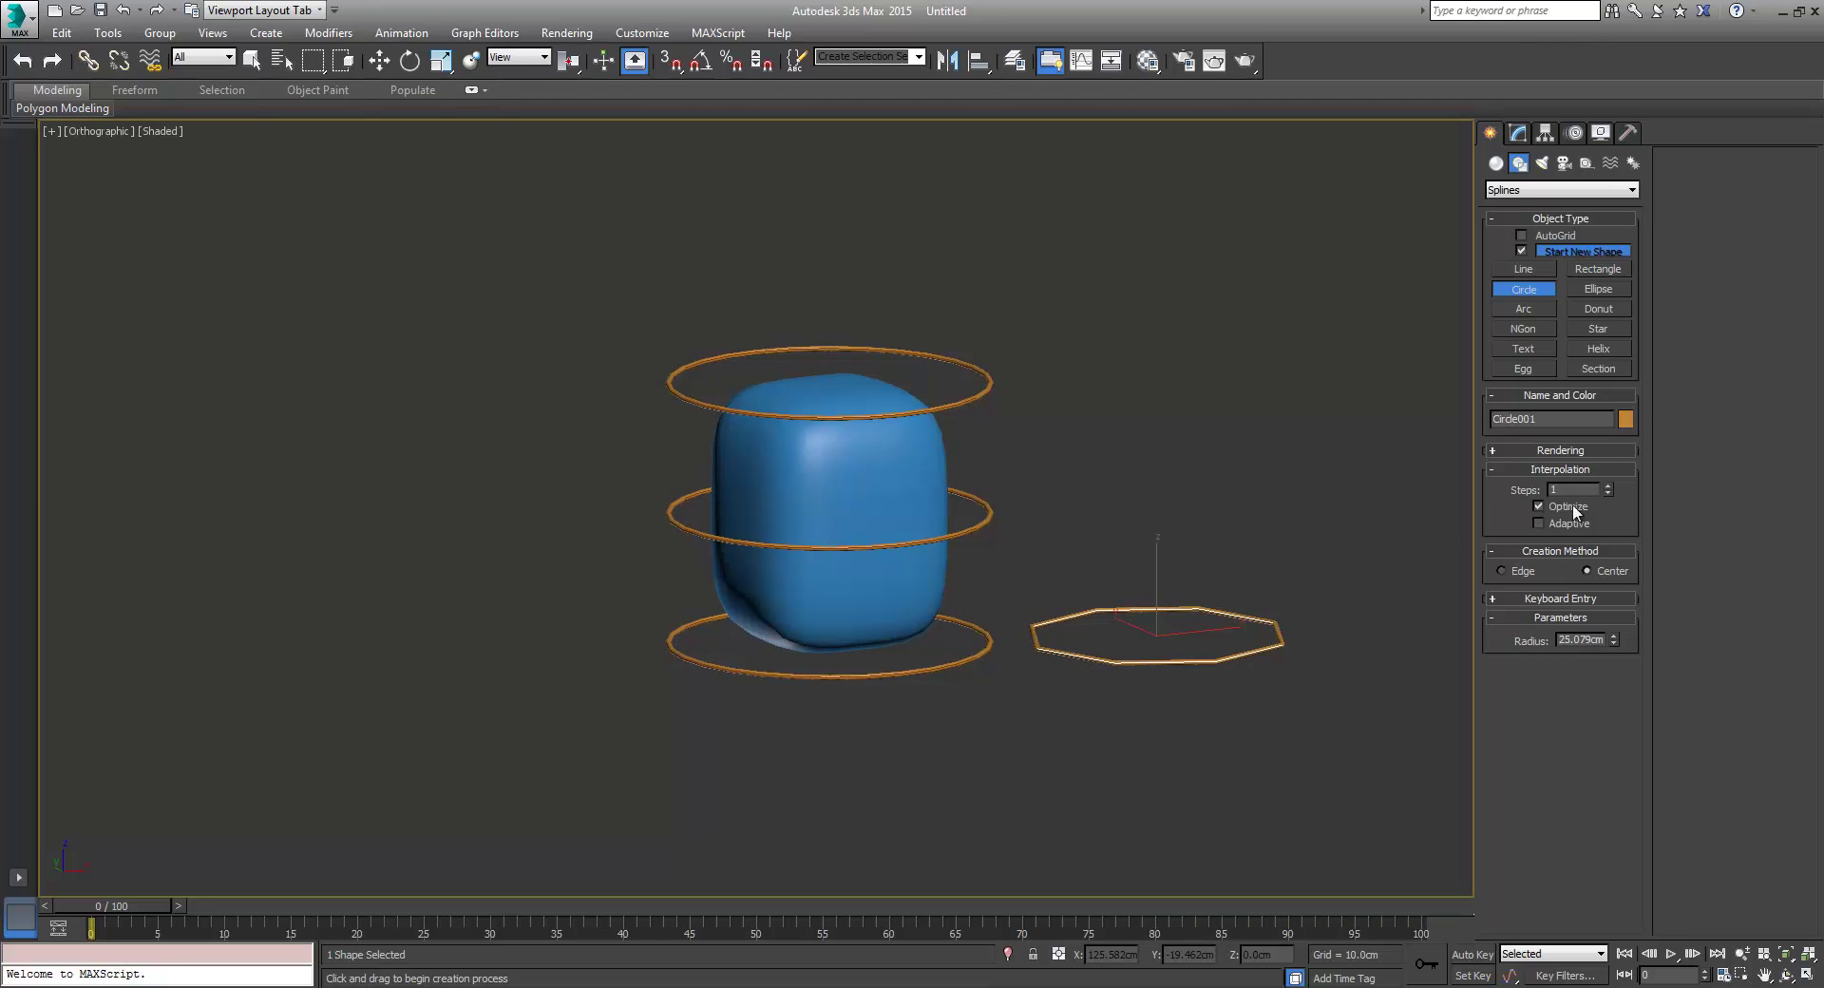
{"action": "mouse_move", "coordinate": [1174, 566]}
{"action": "middle_mouse_down", "text": "alt"}
{"action": "mouse_move", "coordinate": [1168, 607]}
{"action": "mouse_move", "coordinate": [1169, 591]}
{"action": "middle_mouse_up", "text": "alt"}
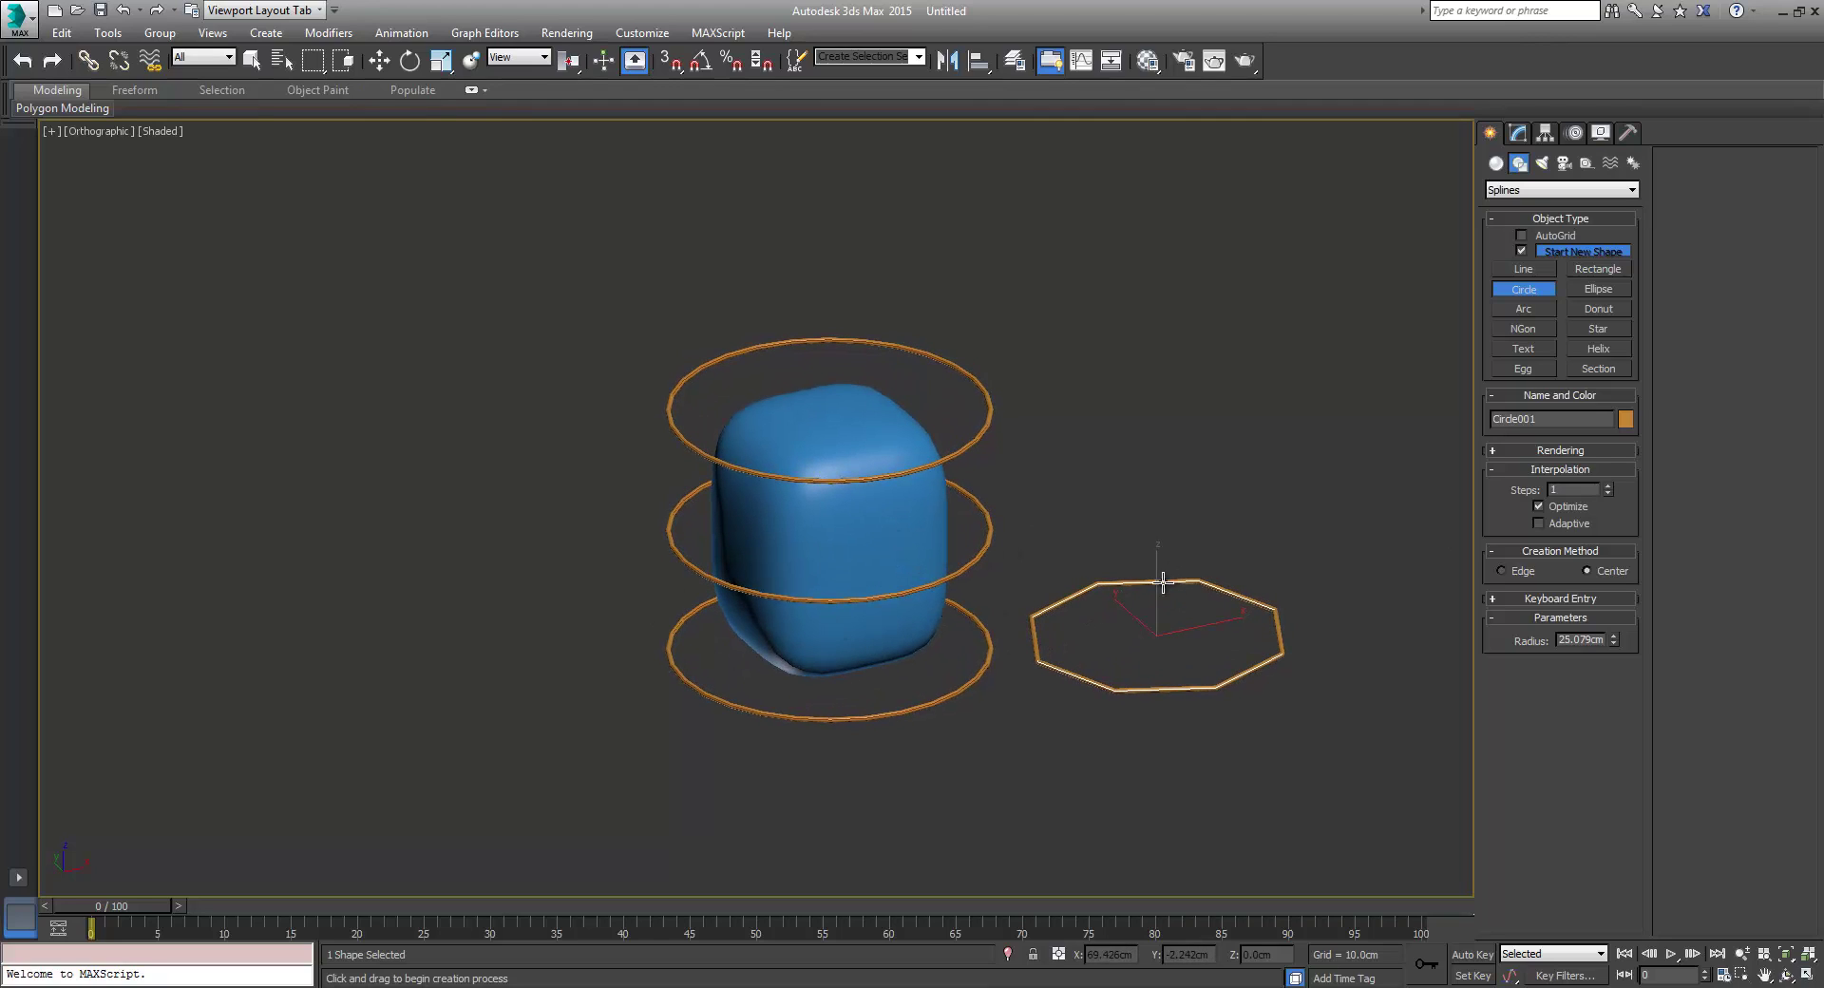
Step: Colour the octagon dark red and enlarge its radius to about 39 cm
{"action": "left_click", "coordinate": [1625, 419]}
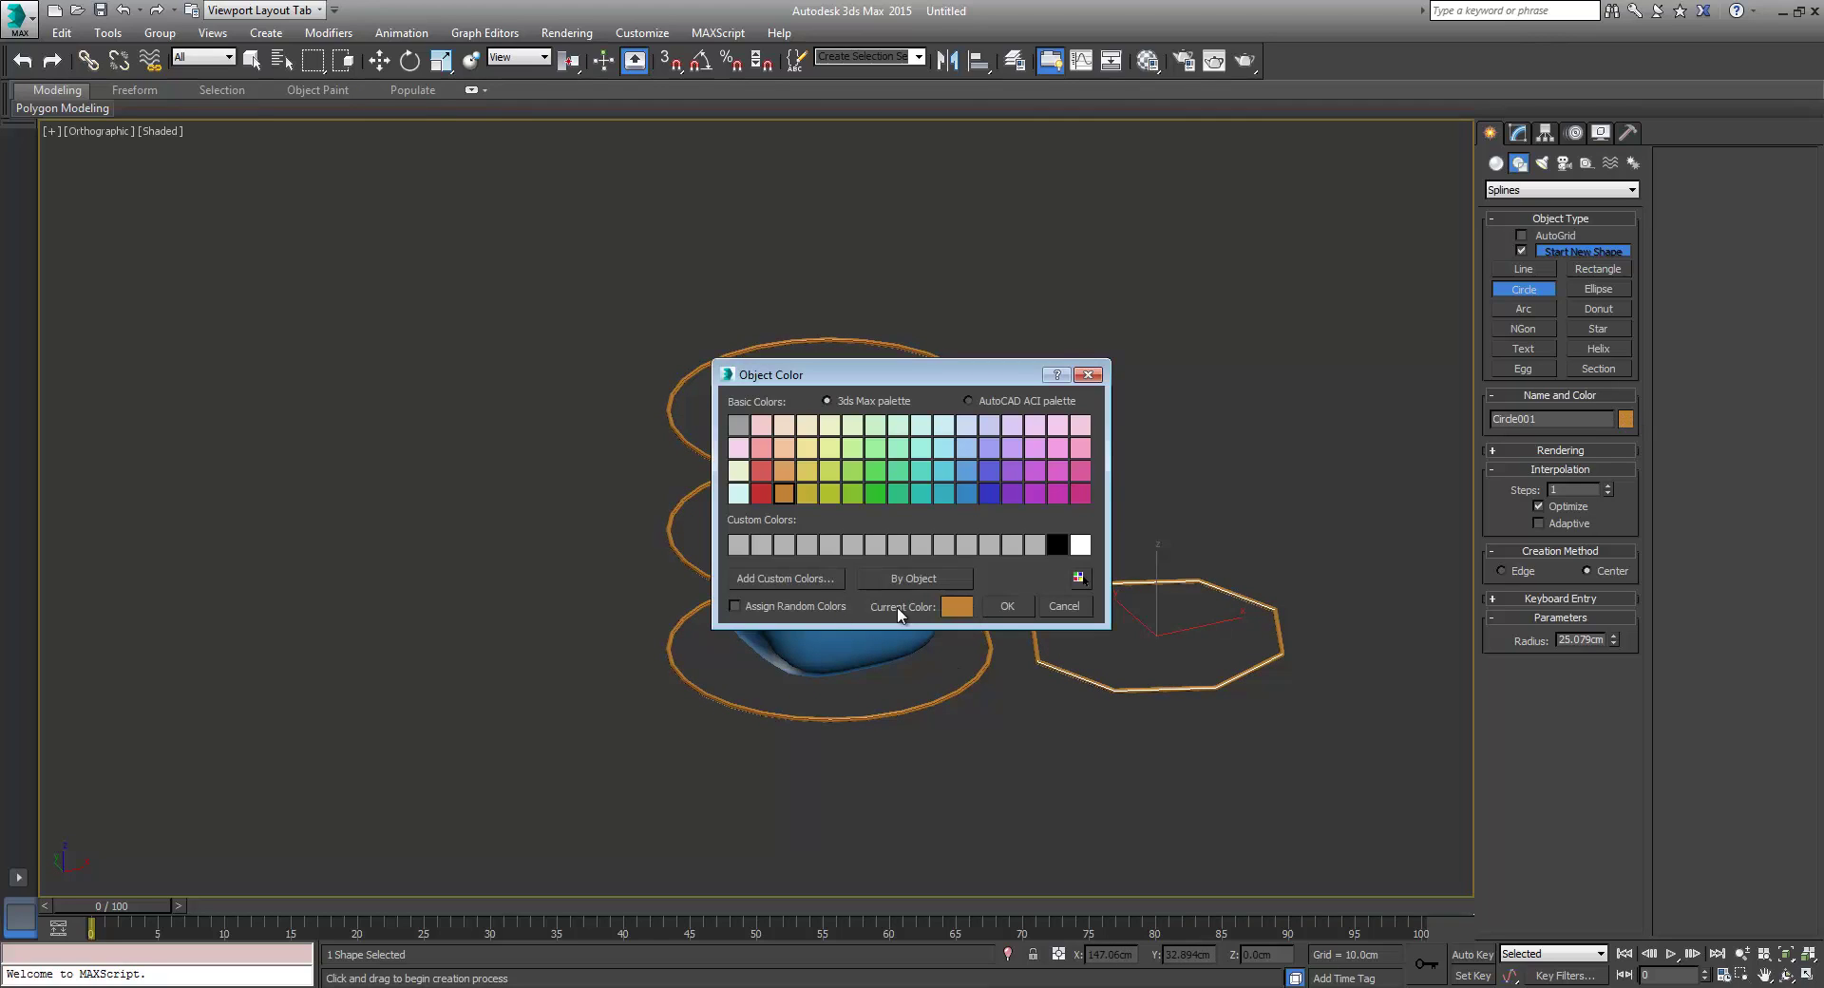
{"action": "left_click", "coordinate": [760, 493]}
{"action": "left_click", "coordinate": [1010, 608]}
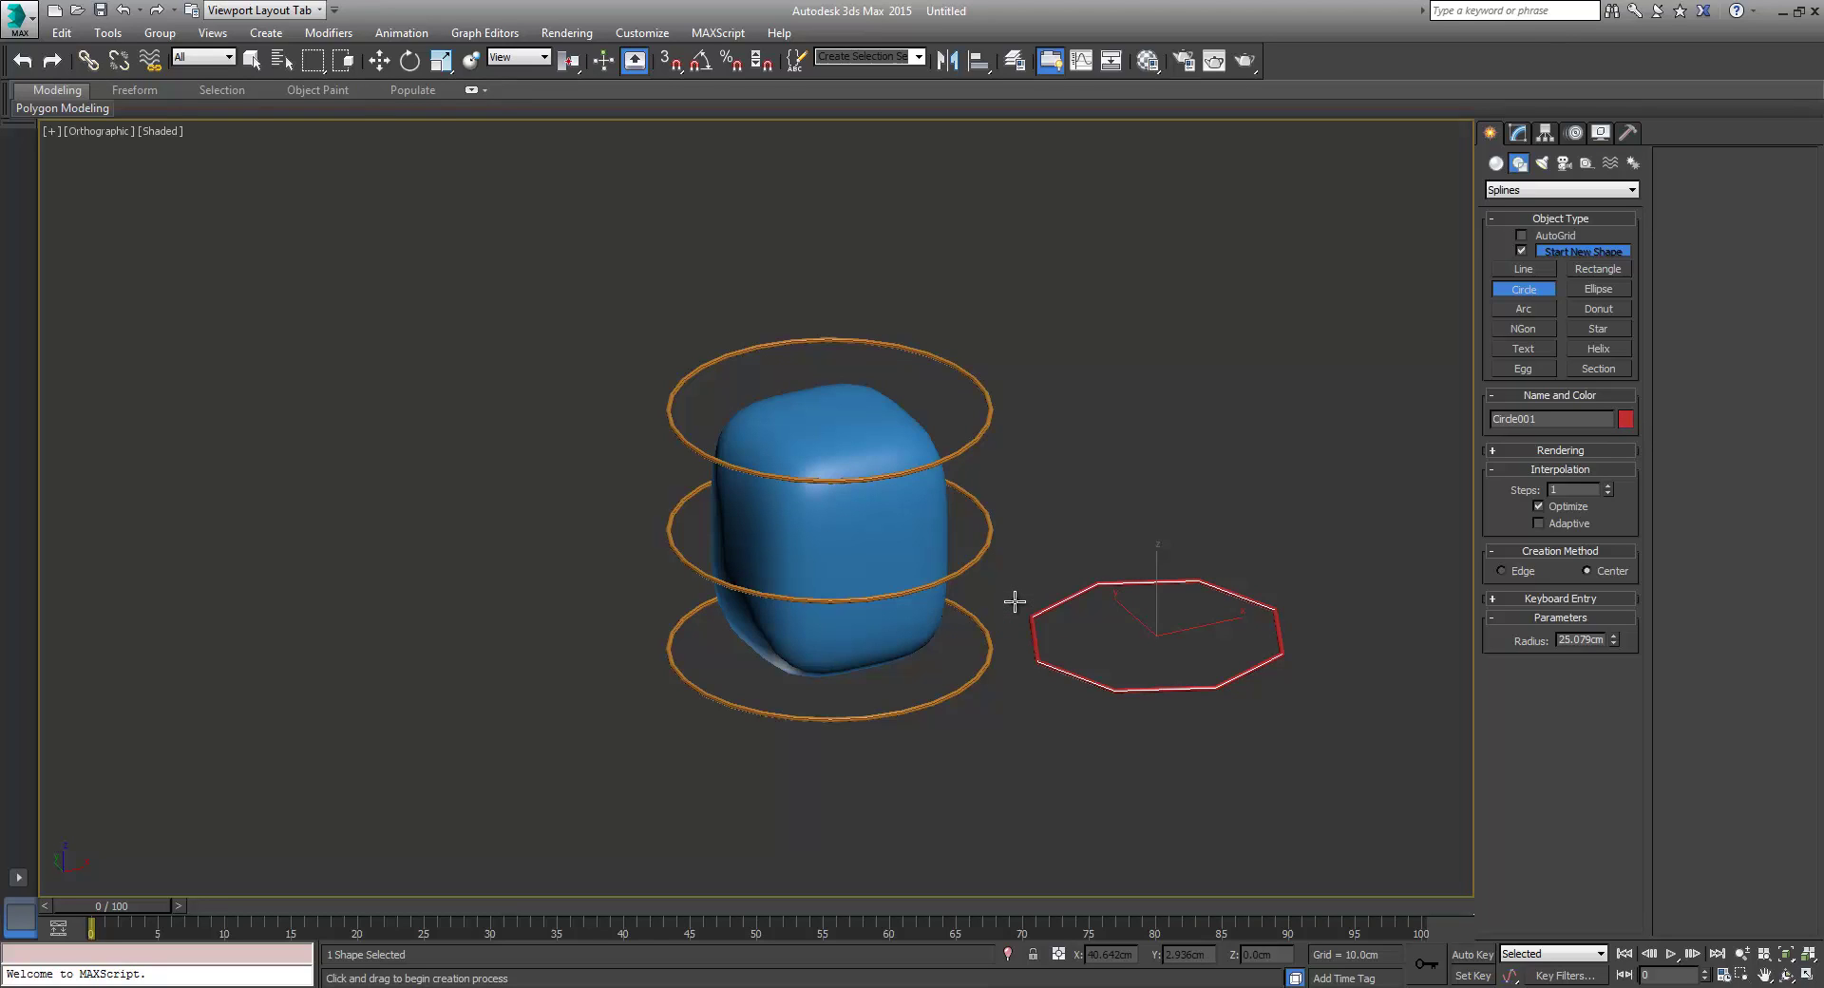
{"action": "left_click_drag", "start_coordinate": [1613, 640], "coordinate": [1620, 588]}
Step: Centre the octagon at the origin by zeroing its X and Y positions
{"action": "right_click", "coordinate": [1195, 697]}
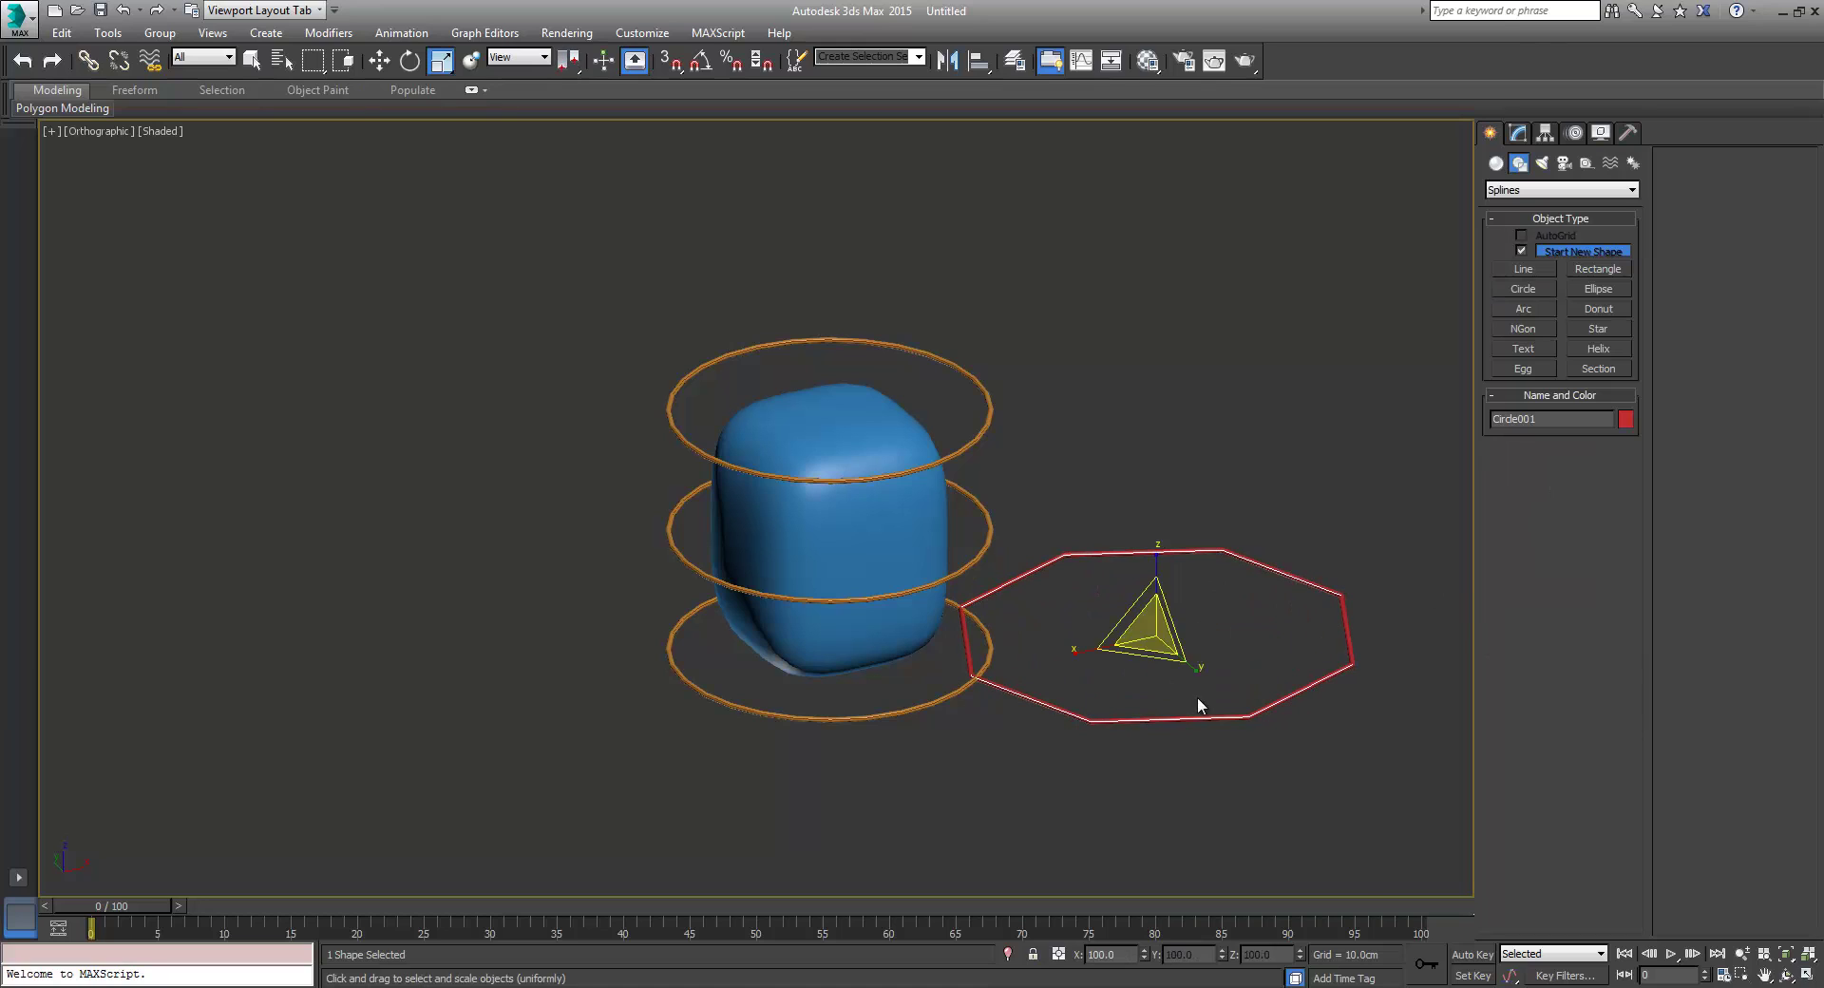
{"action": "right_click", "coordinate": [1197, 703]}
{"action": "left_click", "coordinate": [1211, 709]}
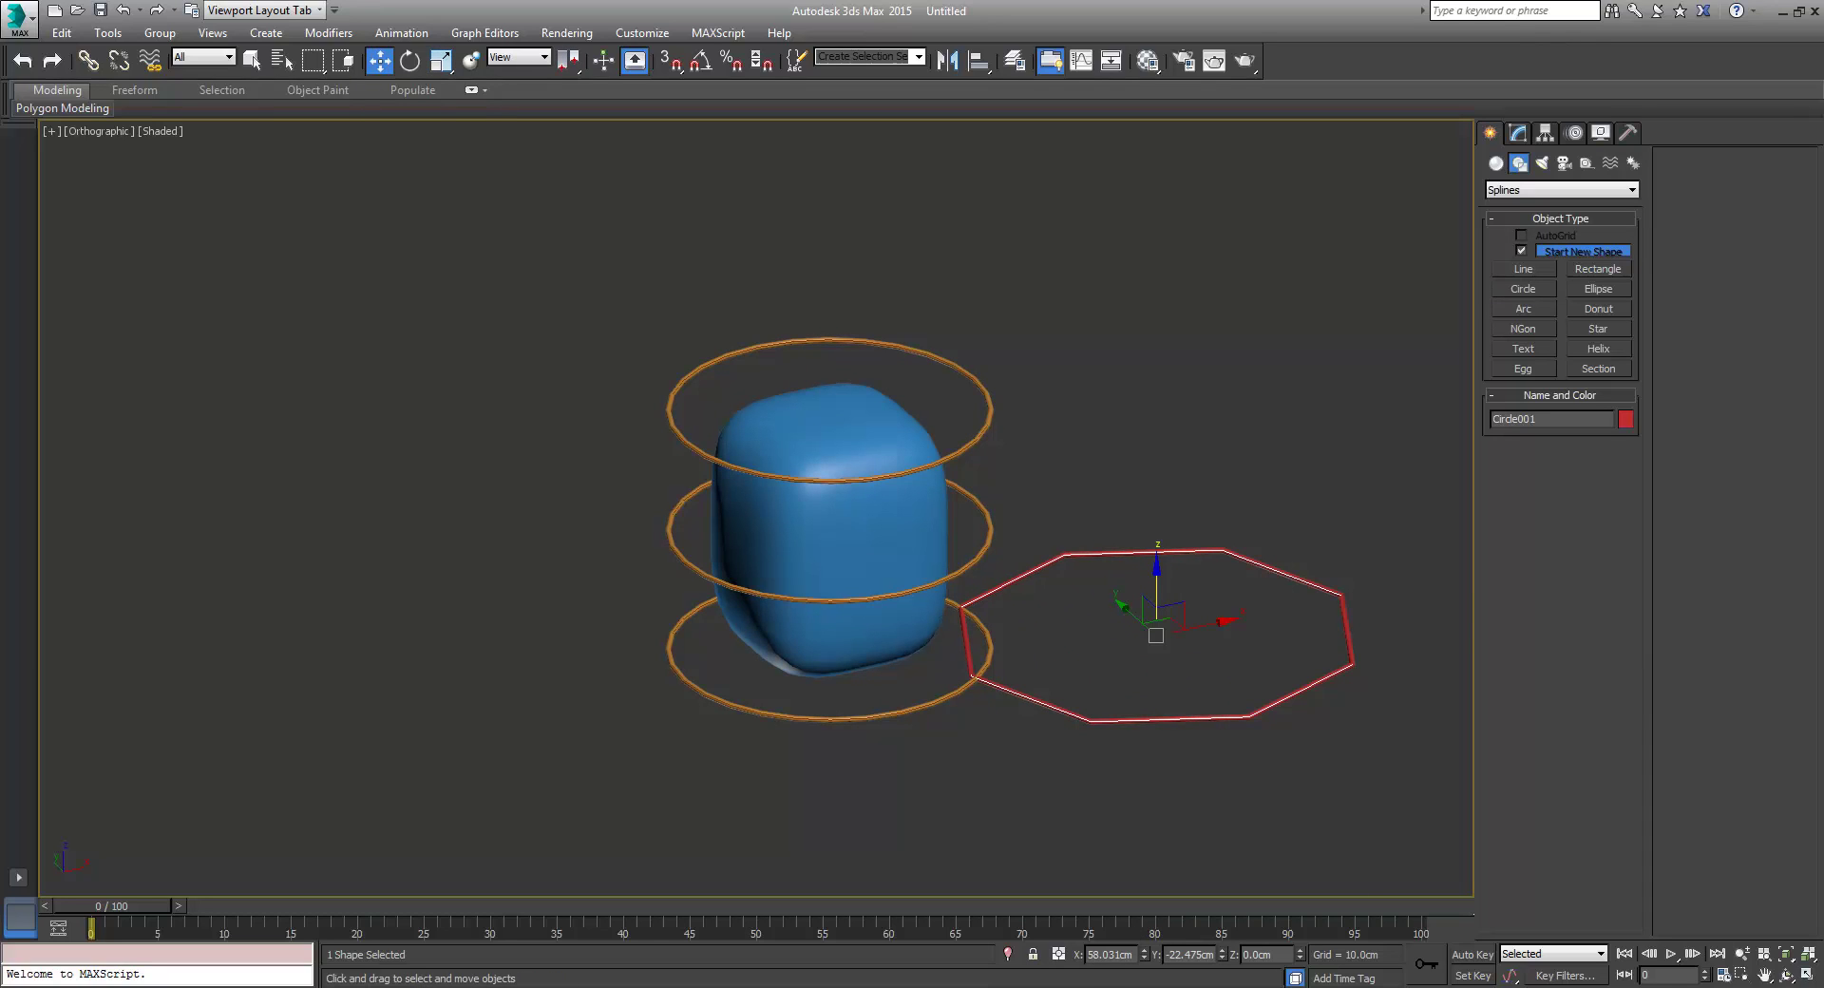
{"action": "right_click", "coordinate": [1144, 955]}
{"action": "right_click", "coordinate": [1223, 955]}
{"action": "middle_click_drag", "start_coordinate": [1166, 665], "coordinate": [1097, 268], "text": "alt"}
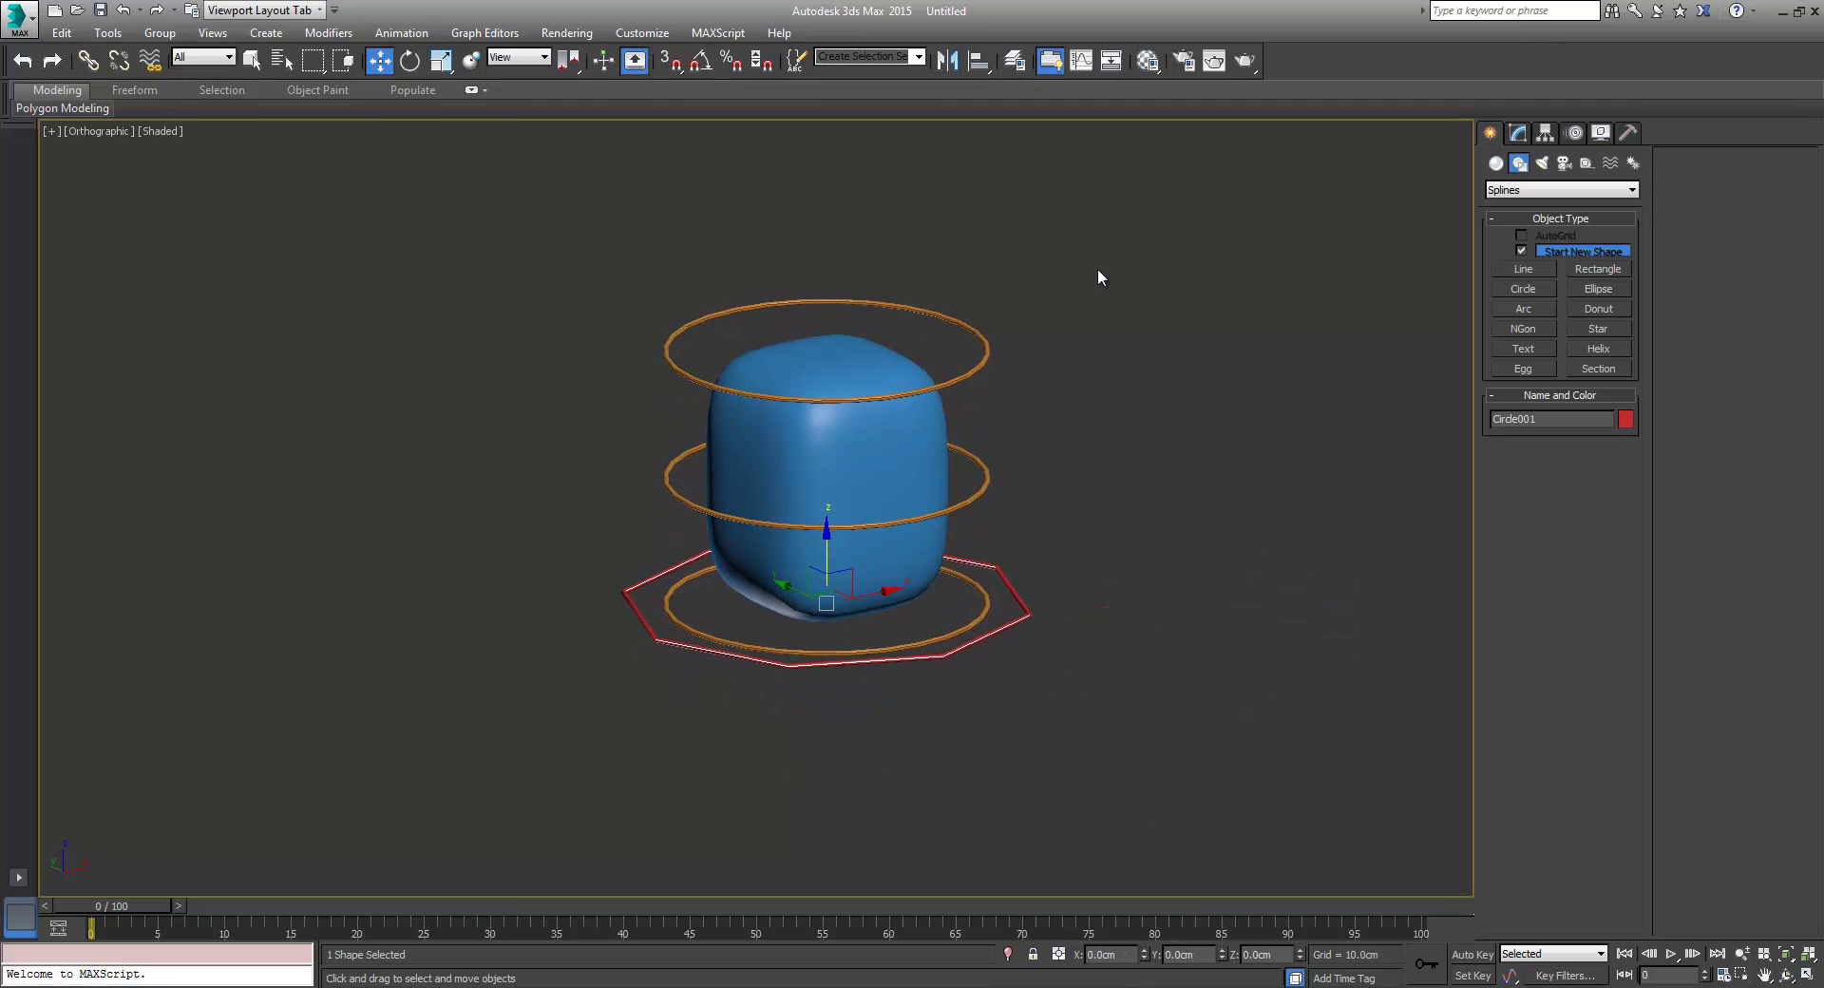
{"action": "left_click", "coordinate": [973, 320]}
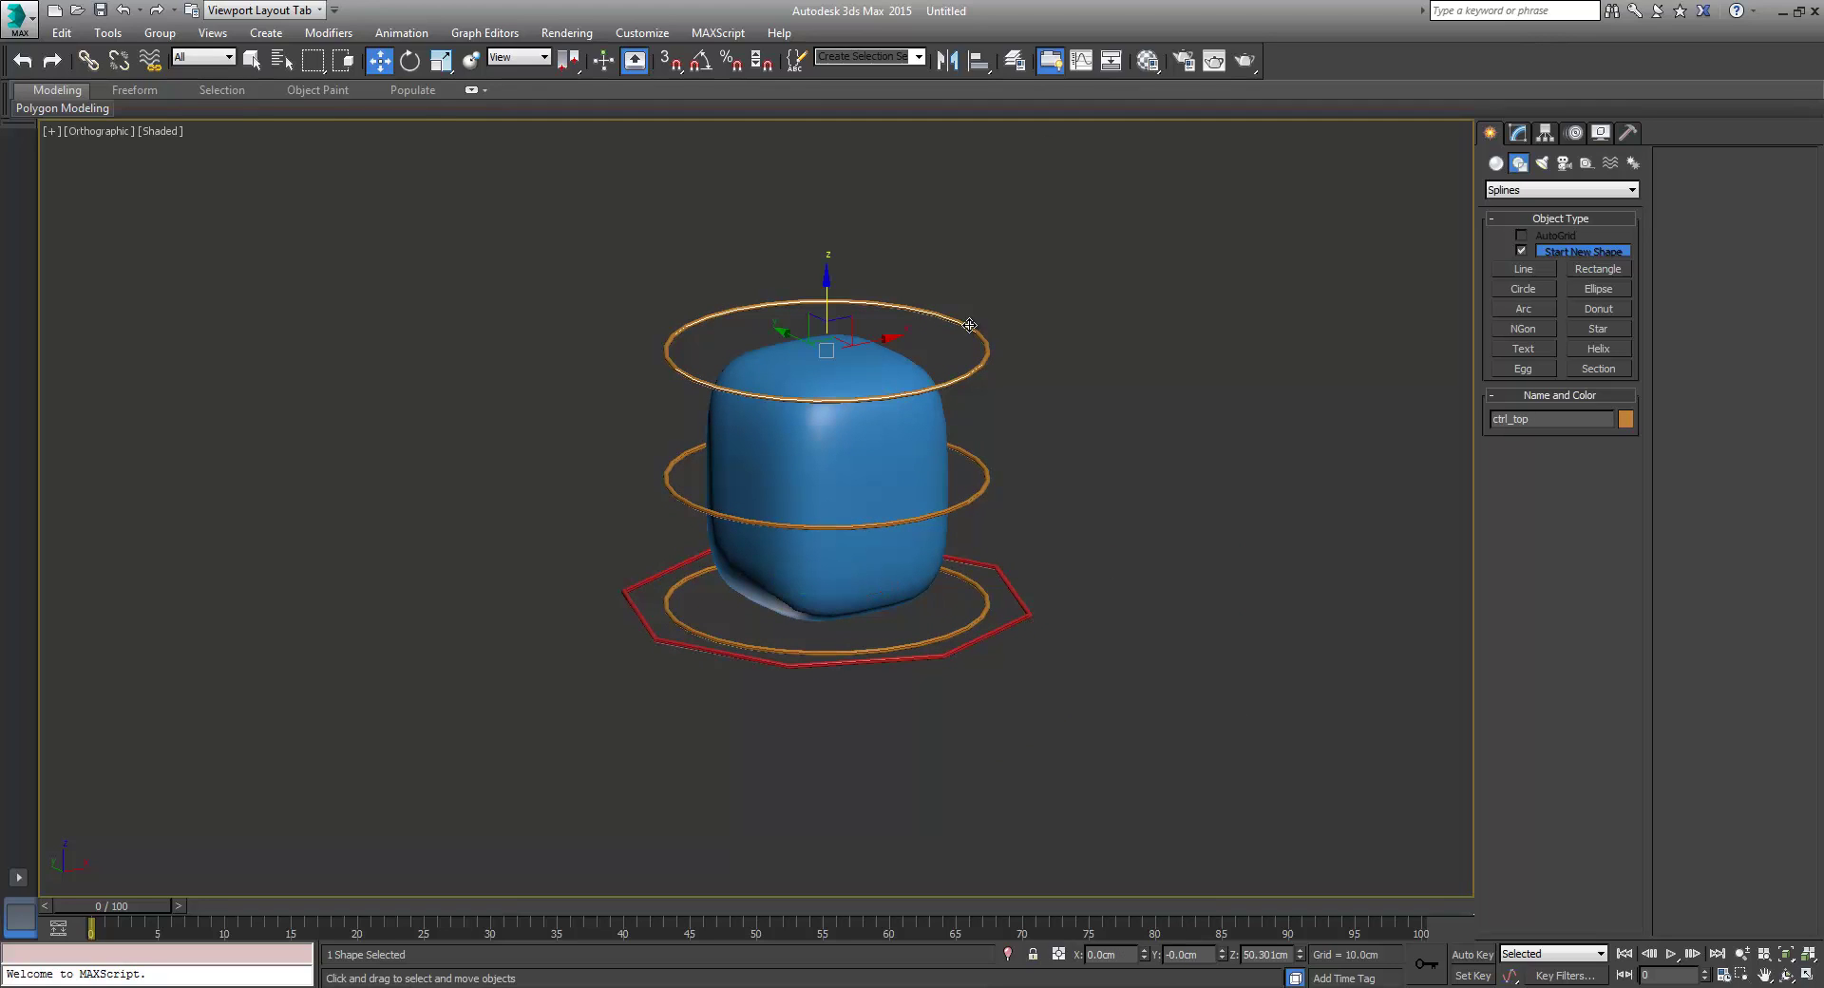
{"action": "left_click", "coordinate": [1006, 591]}
{"action": "double_click", "coordinate": [1542, 421]}
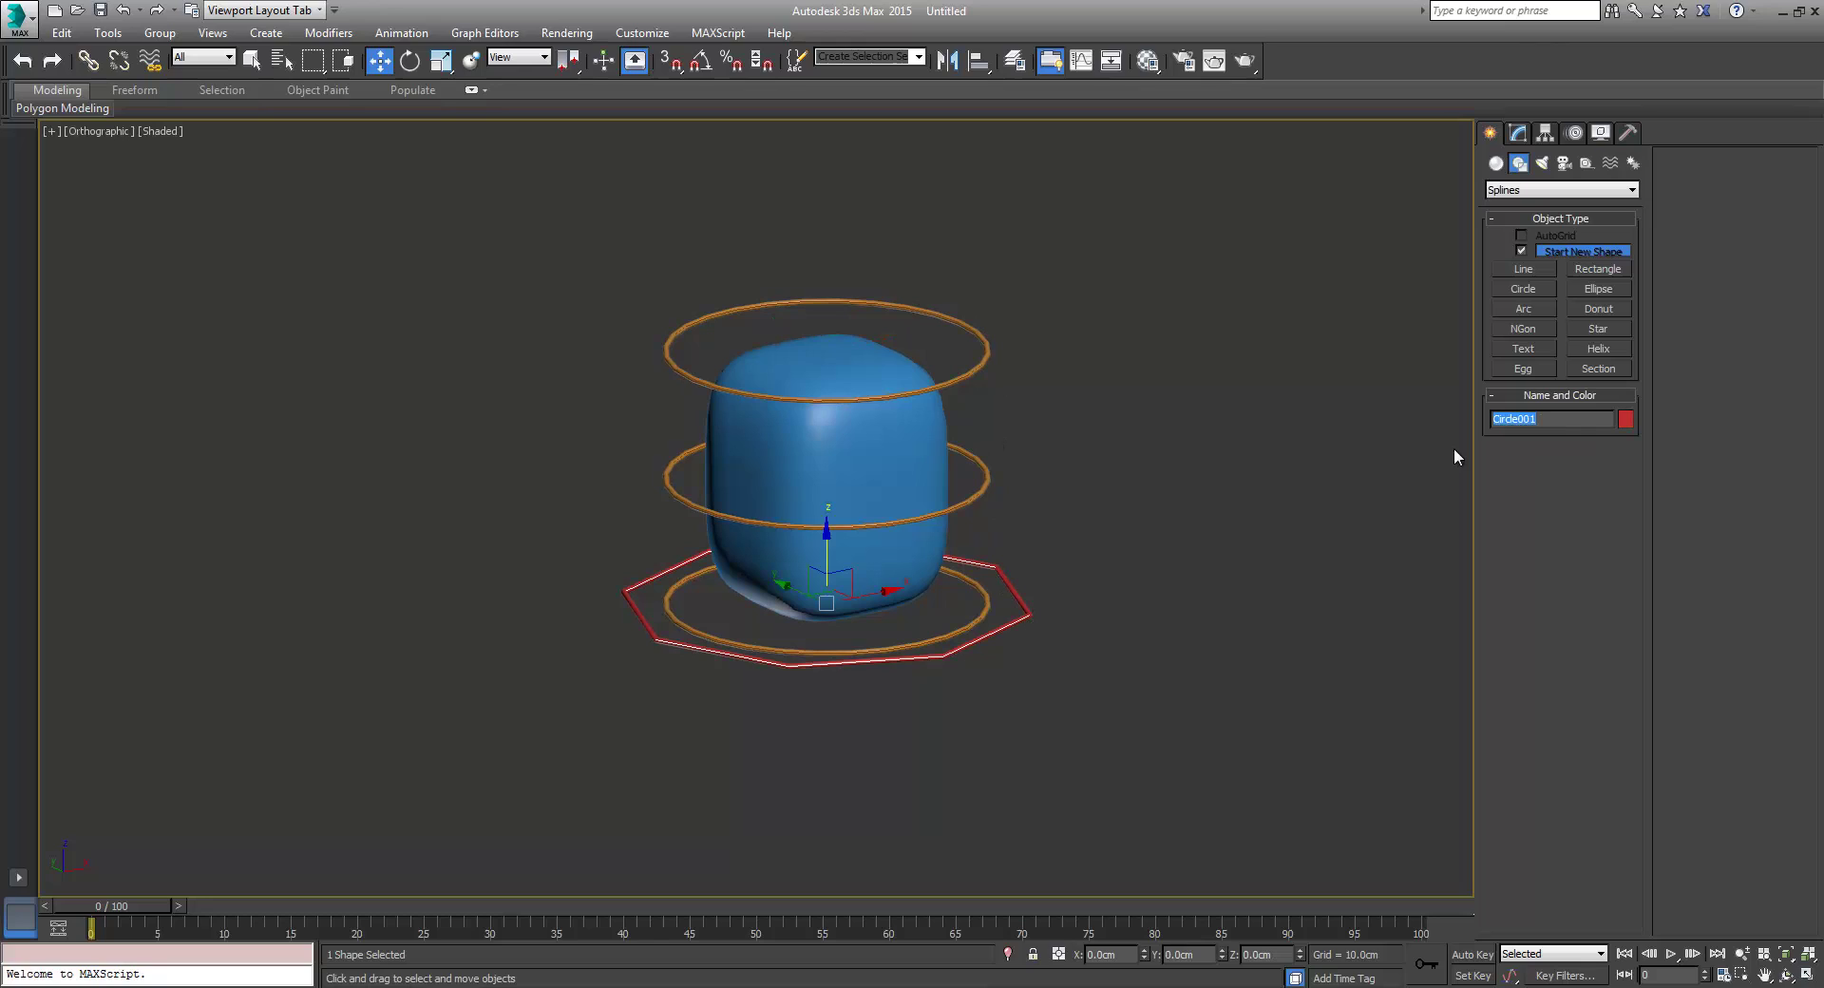
{"action": "type", "text": "ctrl_master"}
{"action": "left_click", "coordinate": [971, 367]}
{"action": "left_click", "coordinate": [978, 482], "text": "ctrl"}
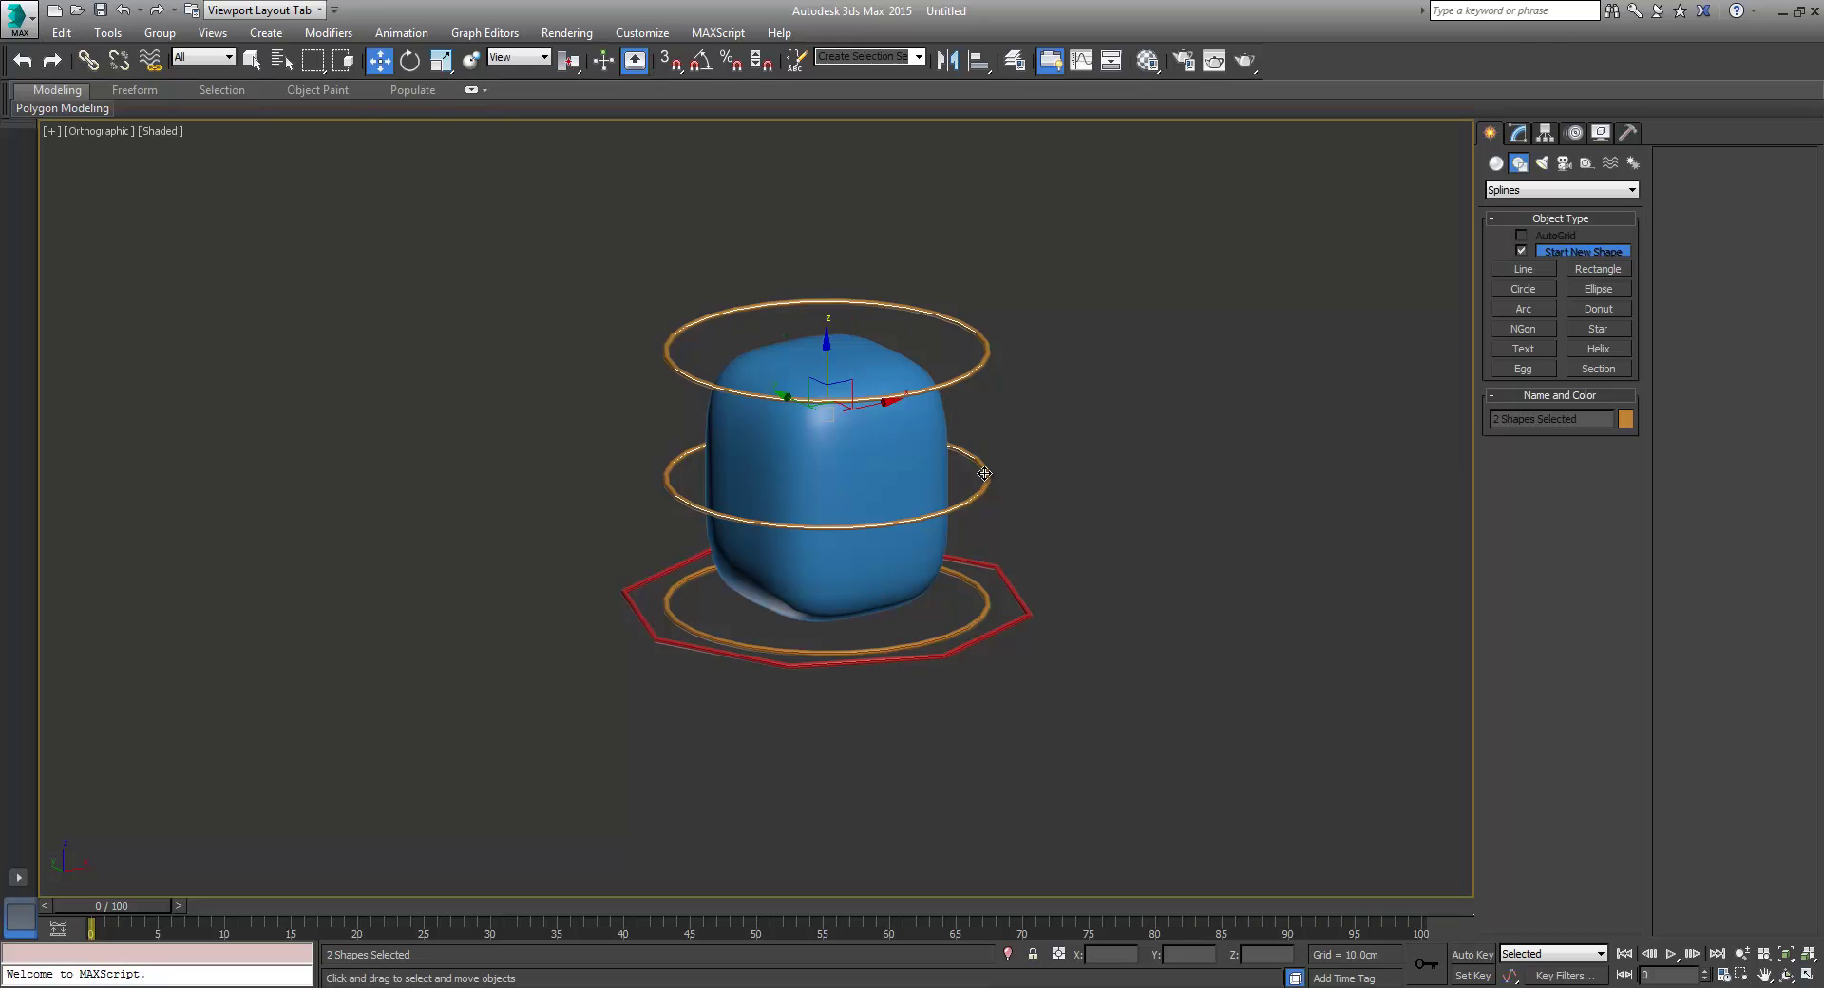
{"action": "left_click", "coordinate": [983, 602], "text": "ctrl"}
{"action": "middle_click_drag", "start_coordinate": [1029, 637], "coordinate": [857, 699]}
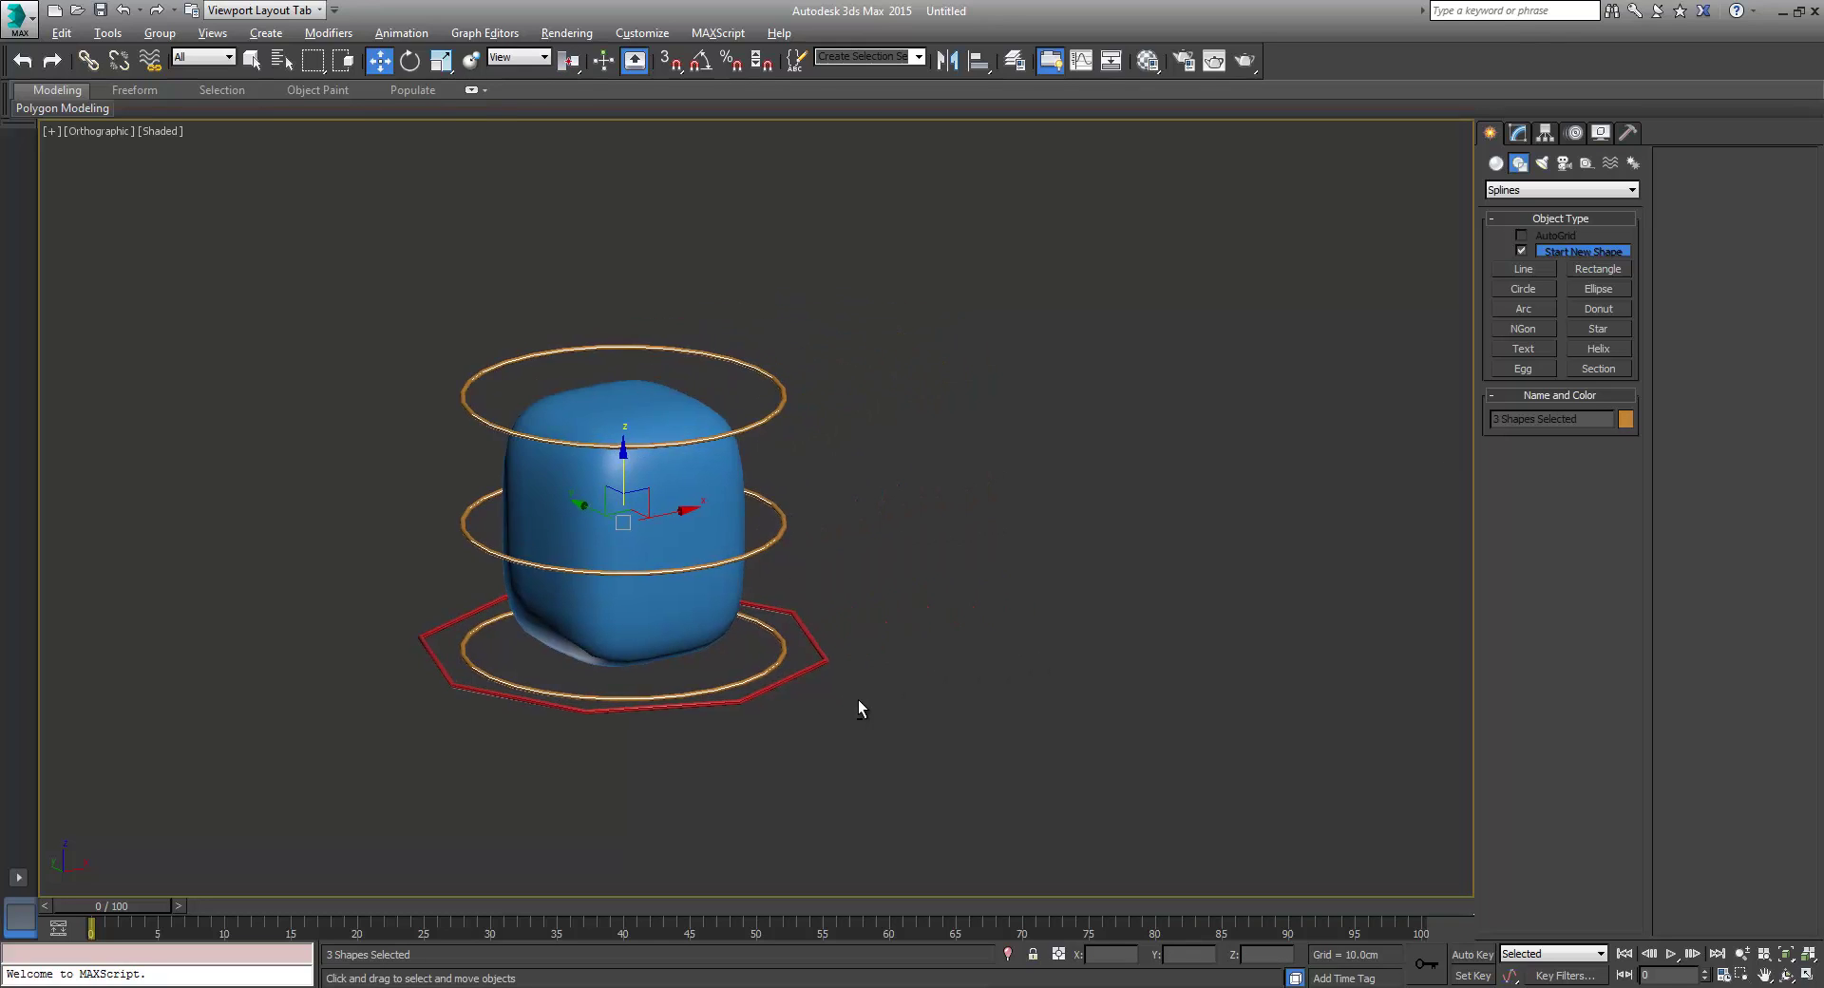
{"action": "left_click", "coordinate": [88, 59]}
{"action": "left_click_drag", "start_coordinate": [756, 413], "coordinate": [822, 646]}
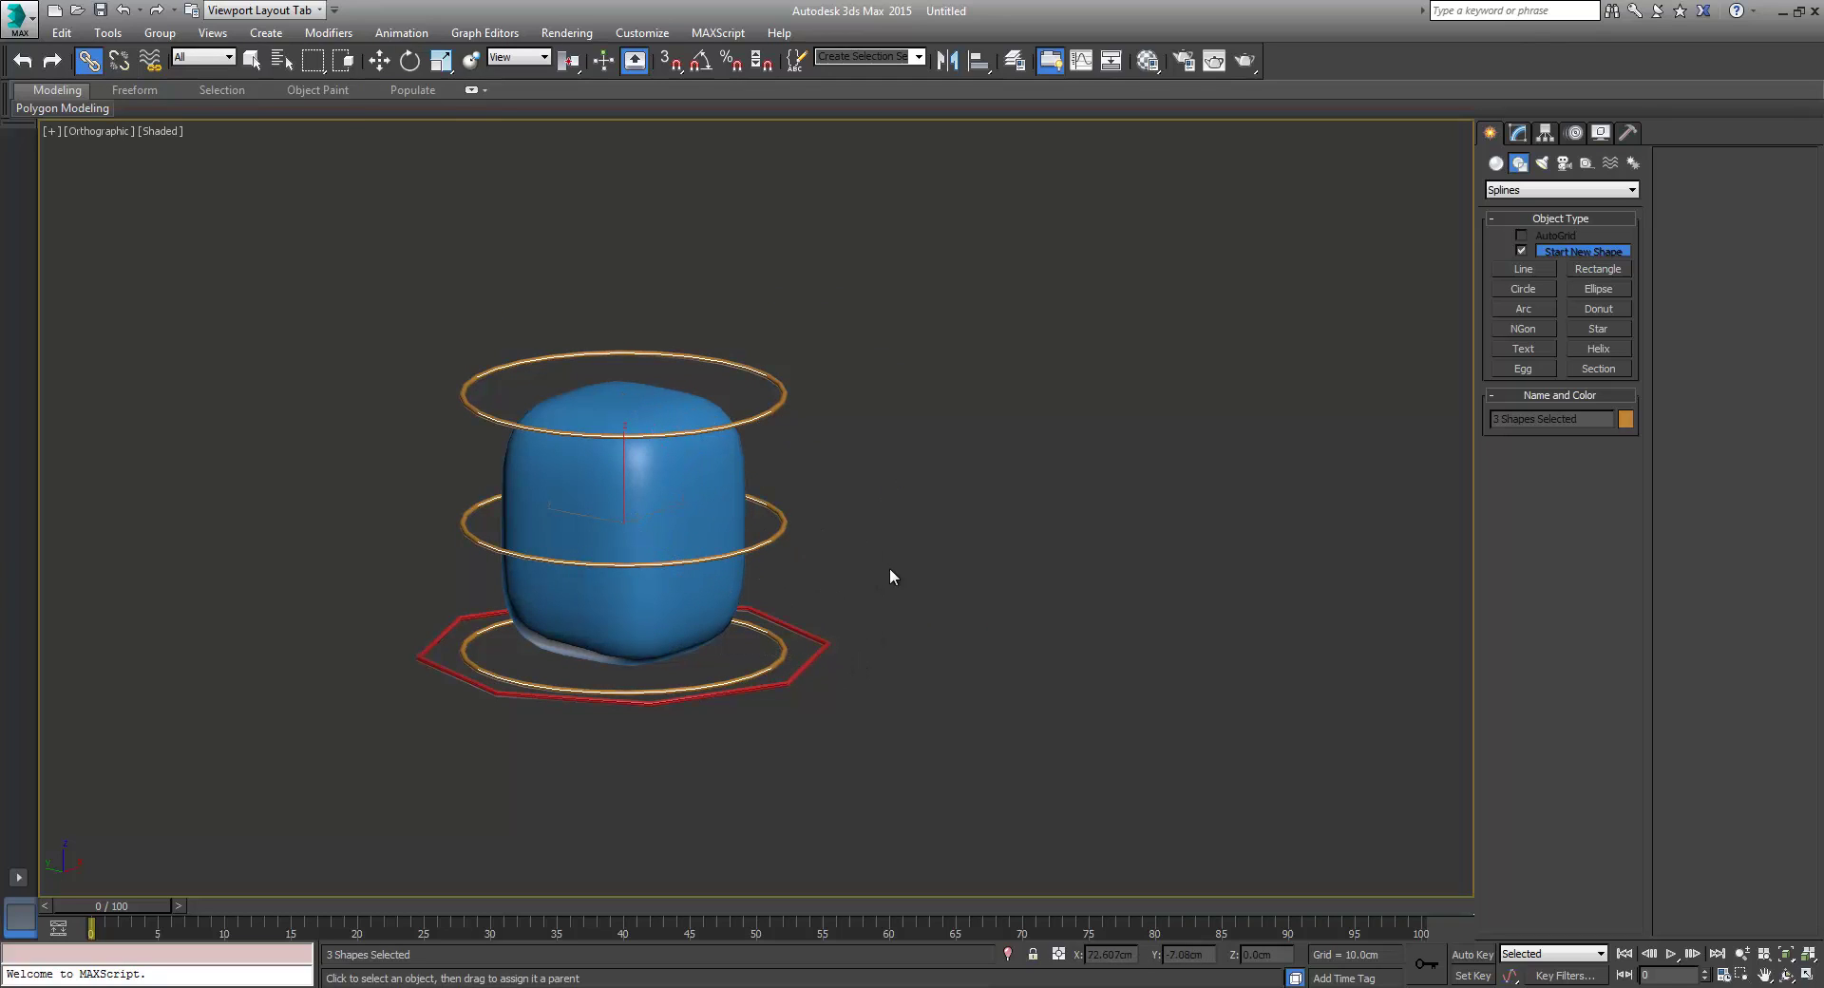
{"action": "right_click", "coordinate": [890, 570]}
{"action": "left_click", "coordinate": [917, 588]}
{"action": "left_click", "coordinate": [810, 662]}
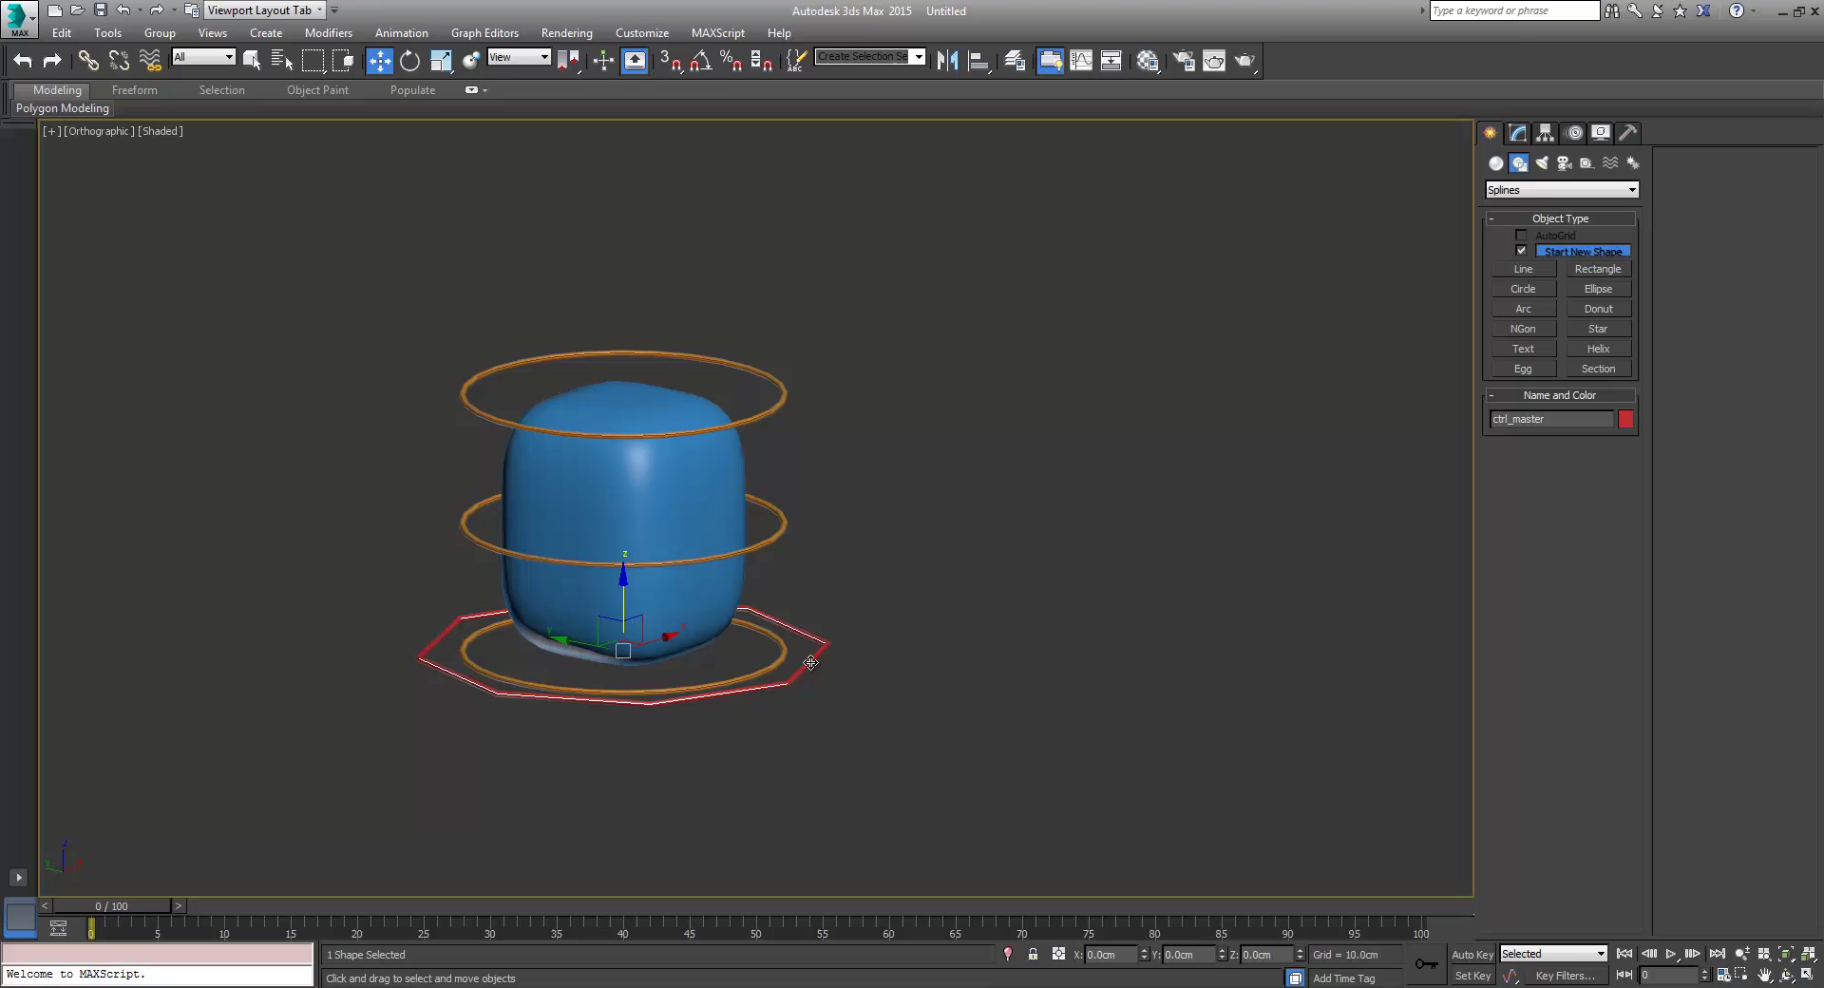
{"action": "left_click_drag", "start_coordinate": [615, 633], "coordinate": [796, 544]}
{"action": "right_click", "coordinate": [796, 543]}
{"action": "middle_click_drag", "start_coordinate": [874, 417], "coordinate": [1106, 551]}
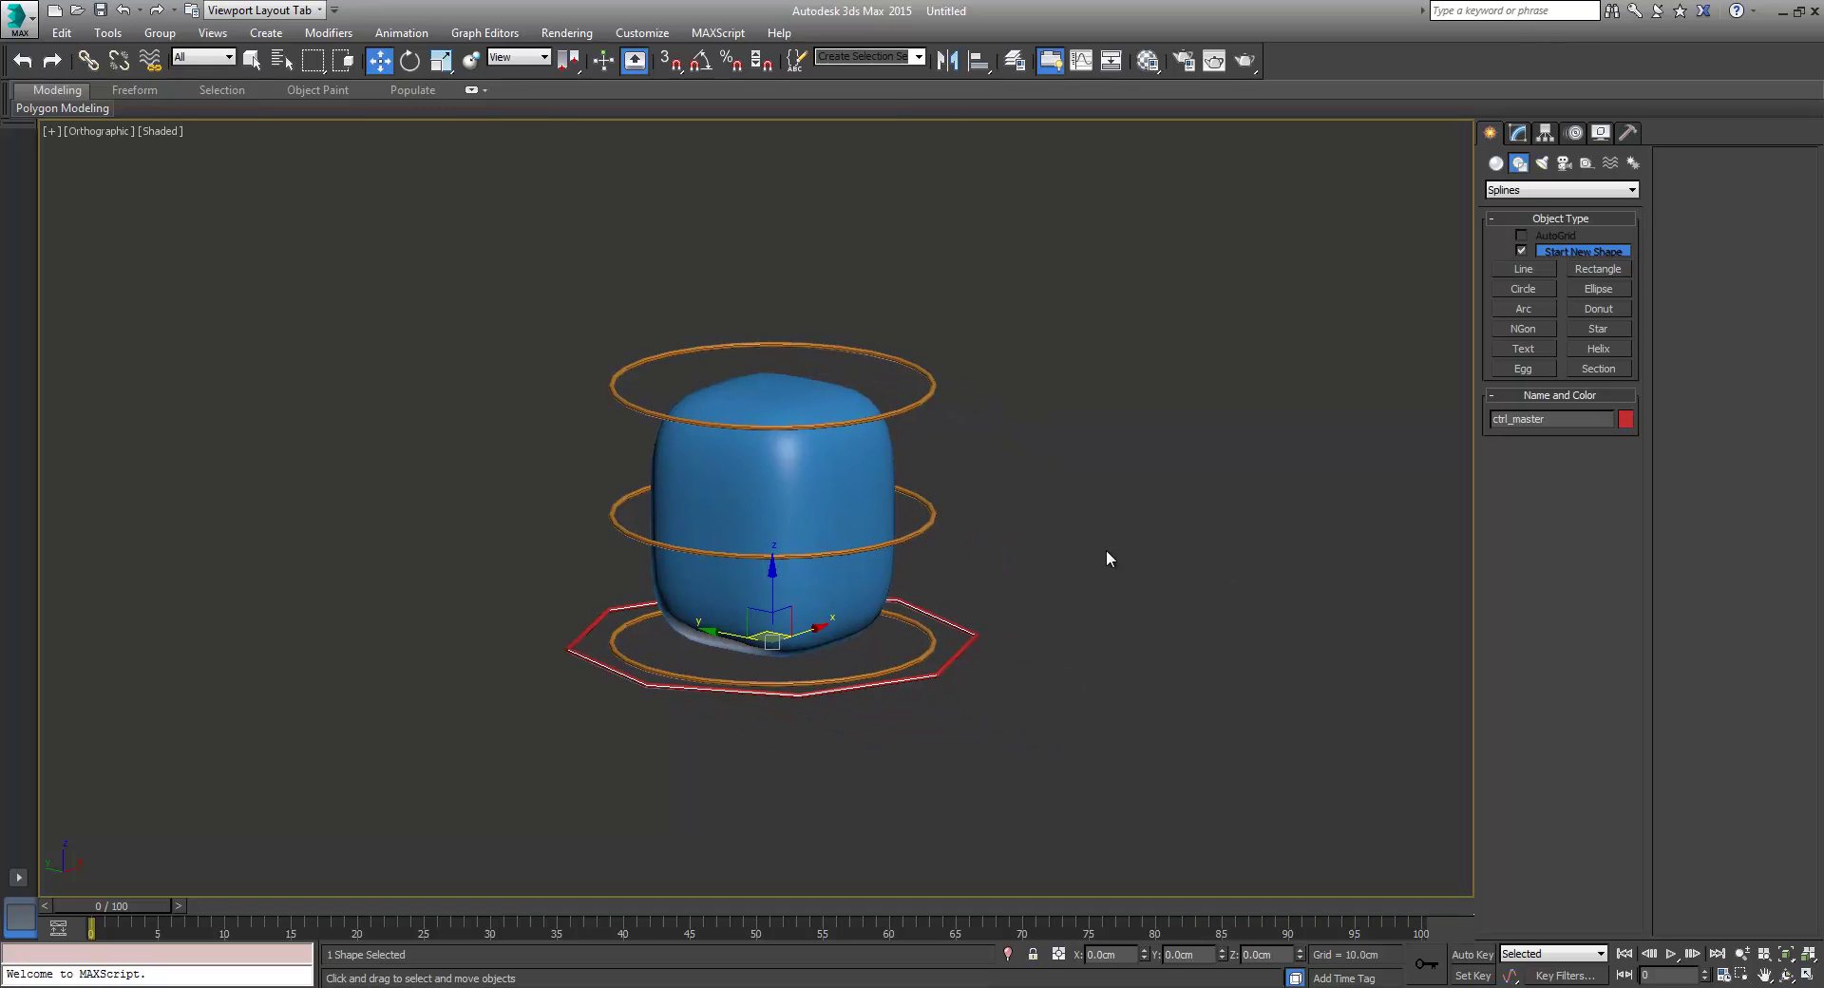
Step: Test-scale the middle ring, cancel it, and switch to uniform scaling
{"action": "left_click", "coordinate": [926, 530]}
{"action": "right_click", "coordinate": [914, 534]}
{"action": "left_click", "coordinate": [936, 574]}
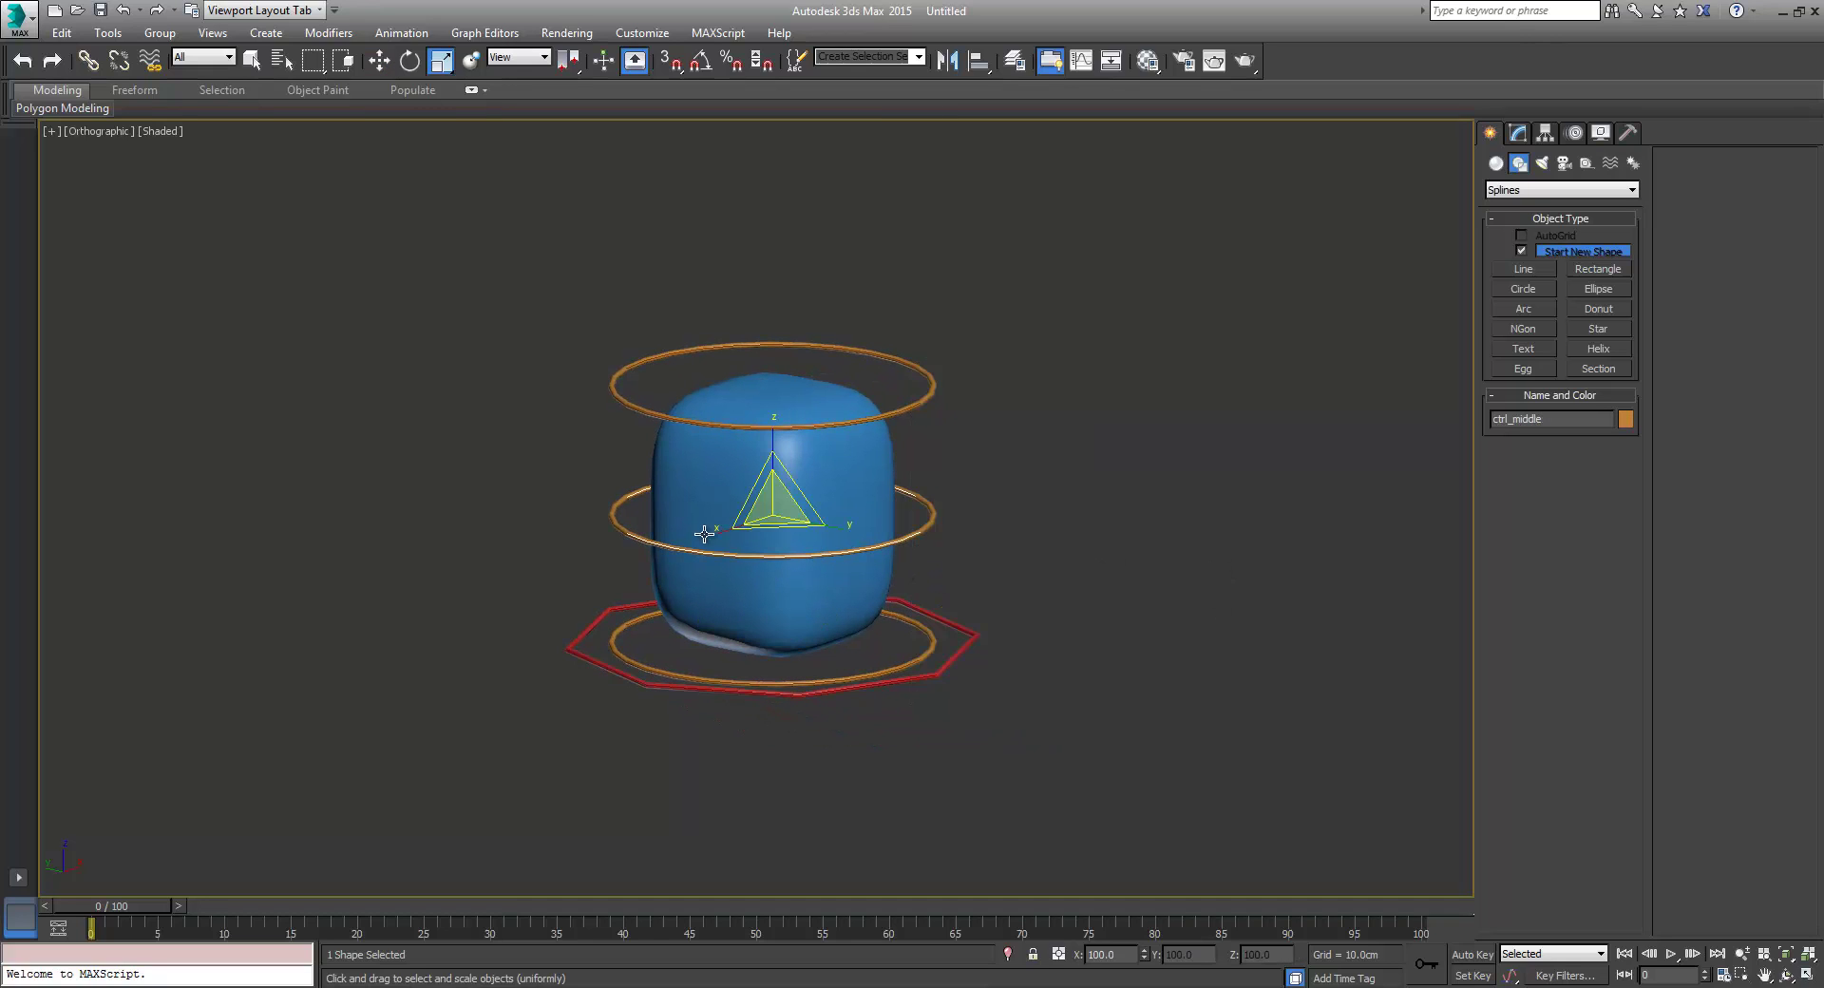
{"action": "left_click_drag", "start_coordinate": [777, 503], "coordinate": [802, 693]}
{"action": "right_click", "coordinate": [801, 693]}
{"action": "key", "text": "r"}
Step: Select the three rings and the octagon and Freeze Transform them
{"action": "left_click_drag", "start_coordinate": [912, 773], "coordinate": [912, 773]}
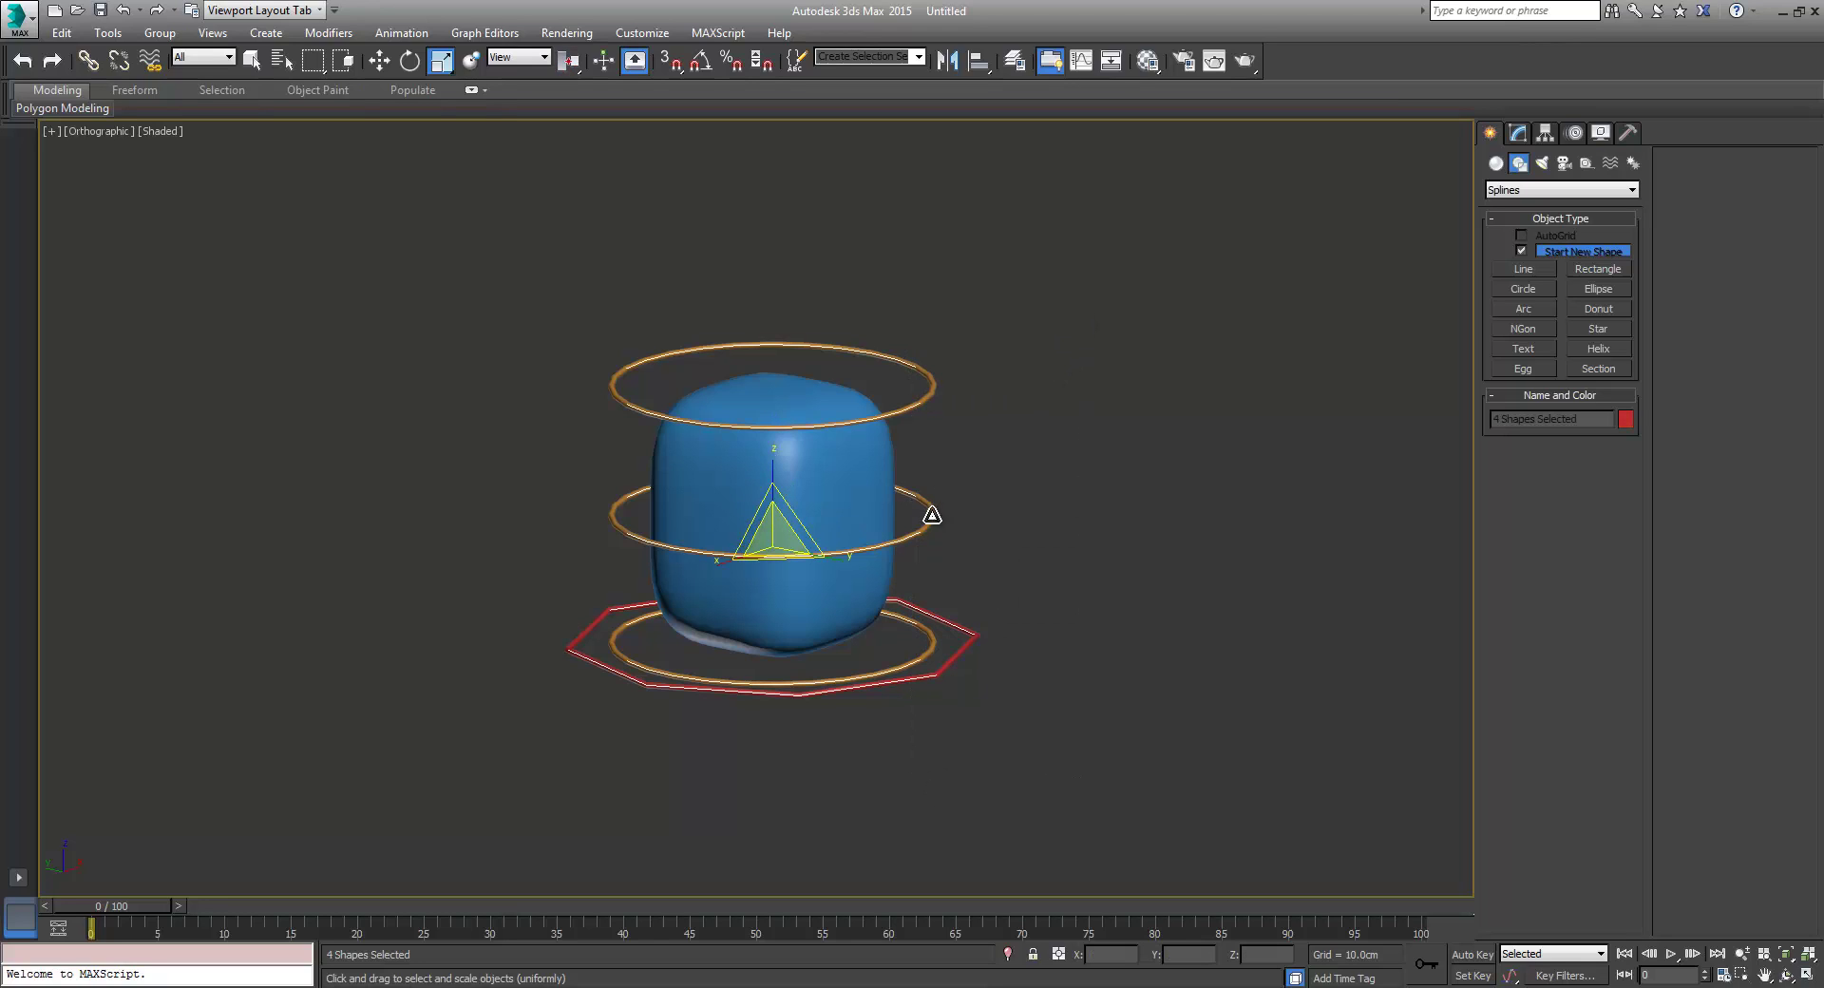
{"action": "right_click", "coordinate": [931, 527]}
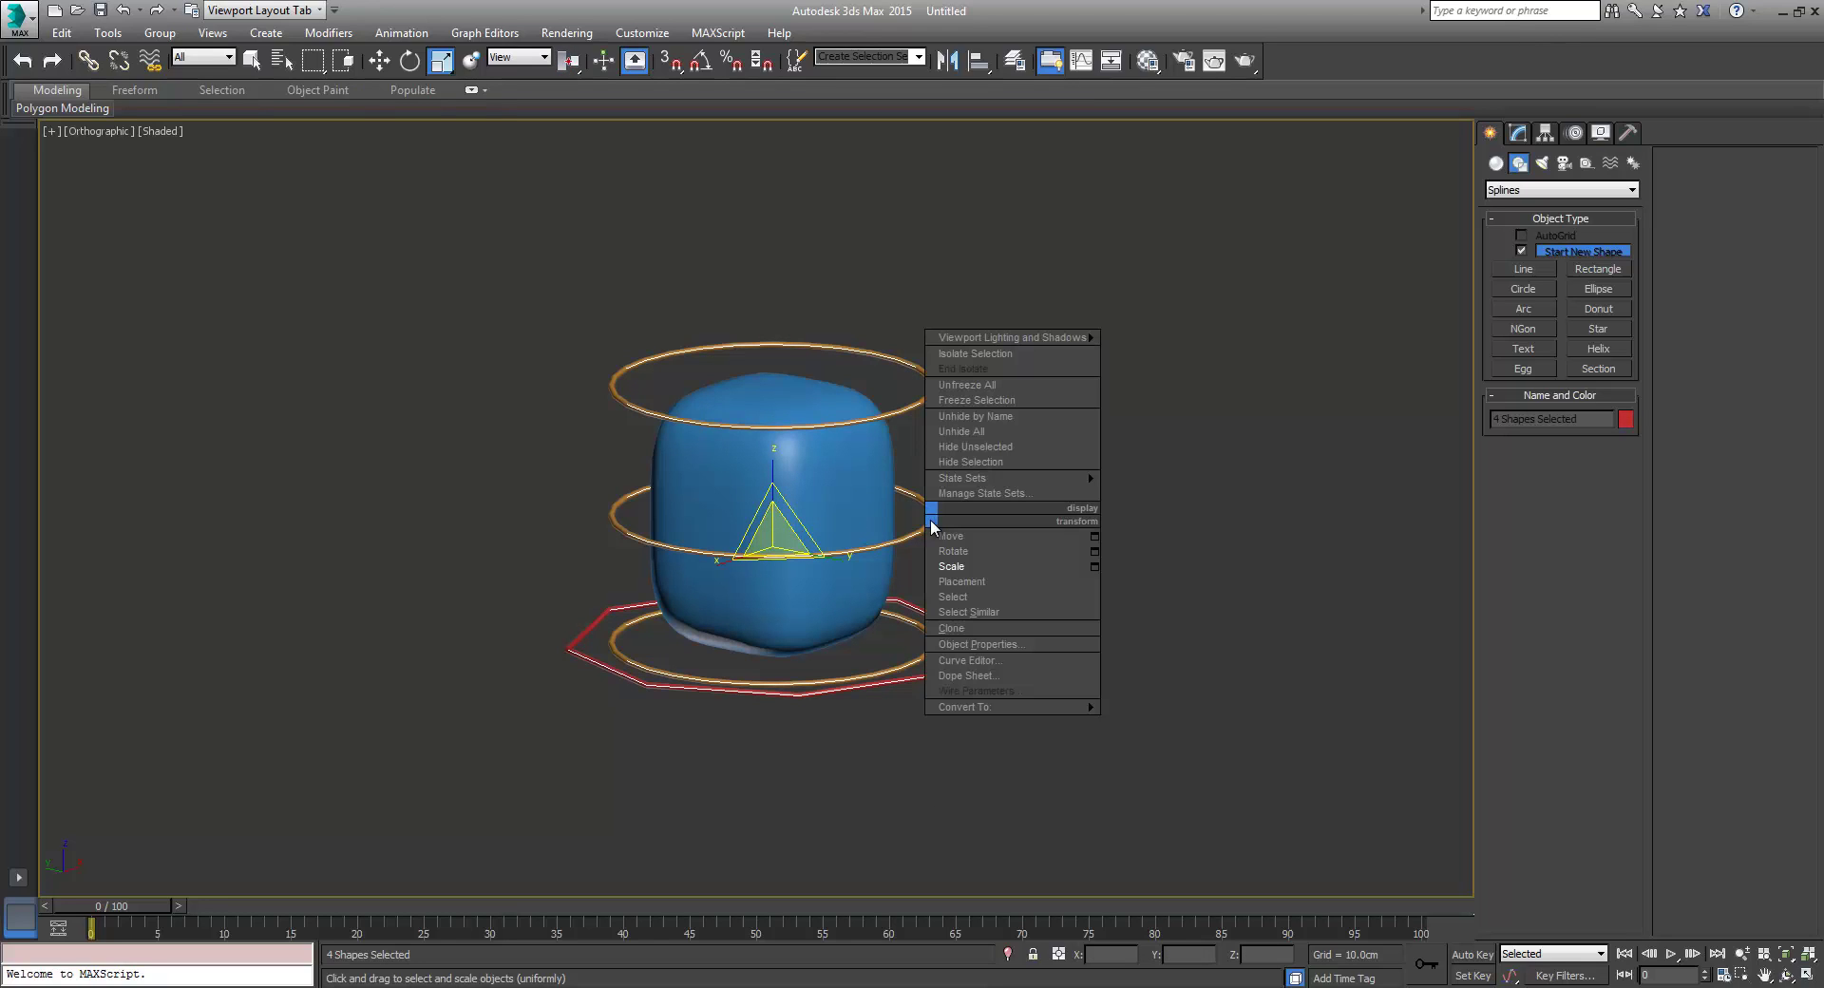
{"action": "right_click", "coordinate": [931, 525], "text": "alt"}
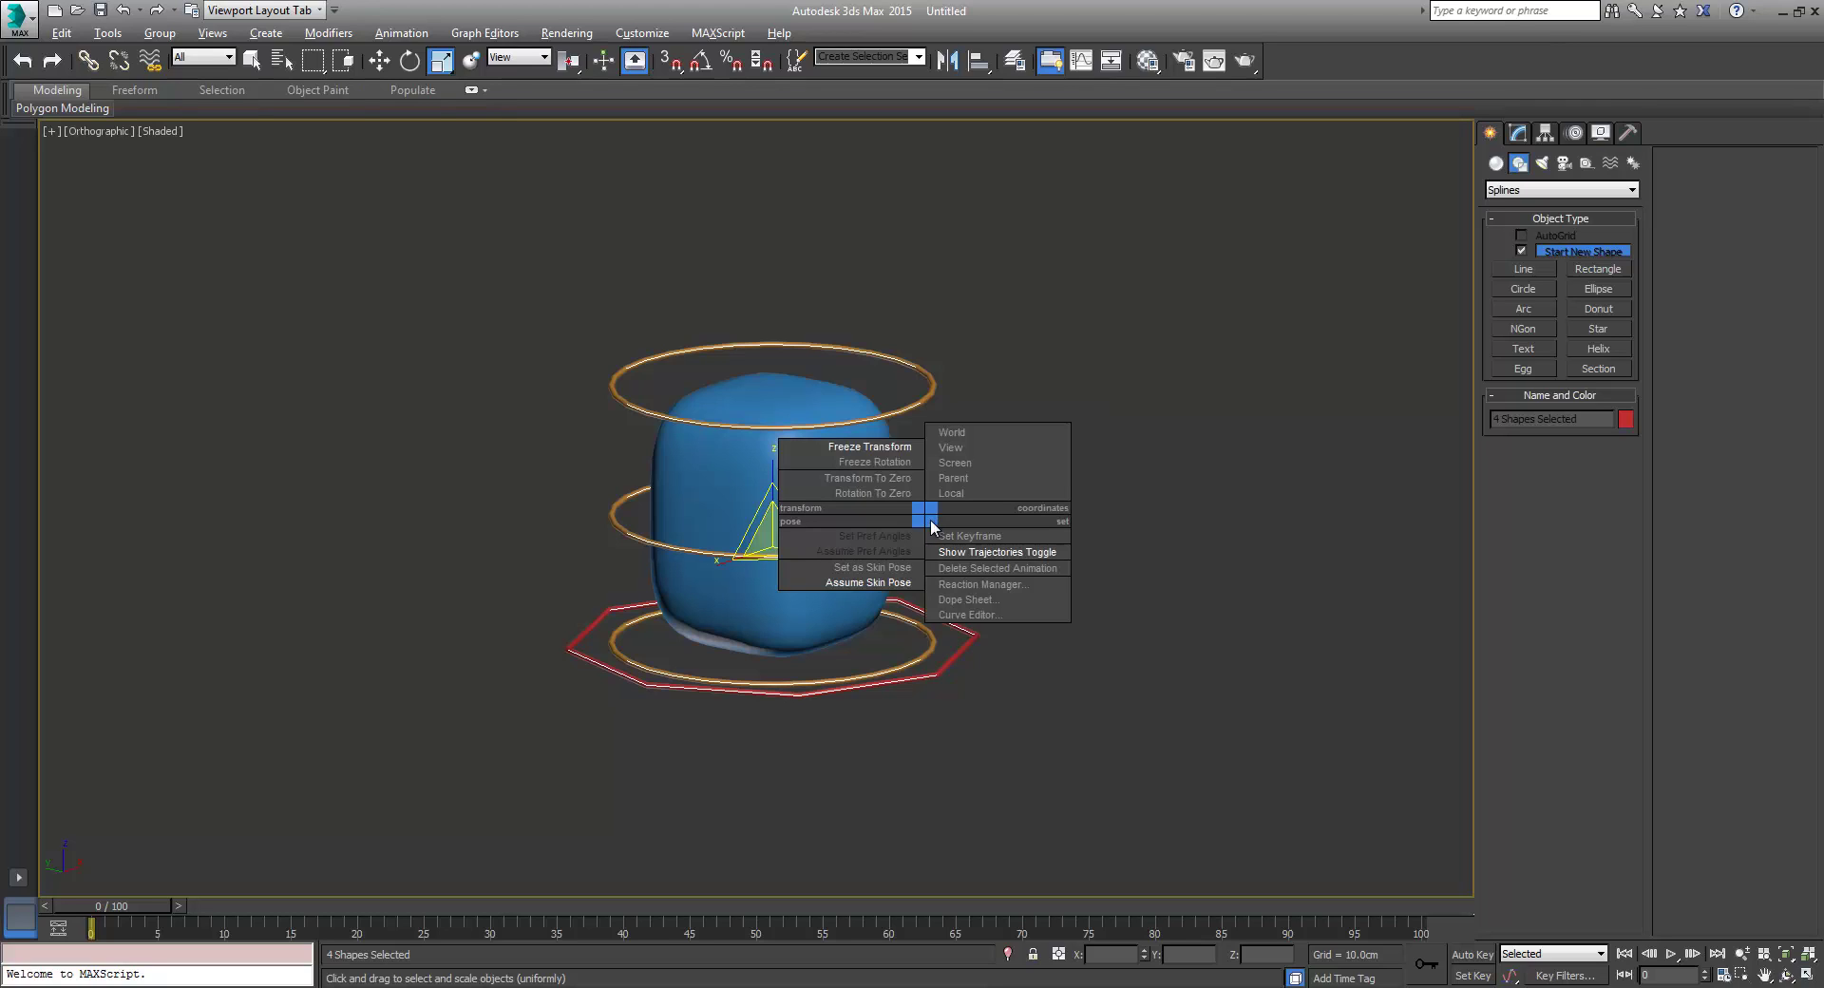
{"action": "left_click", "coordinate": [866, 446]}
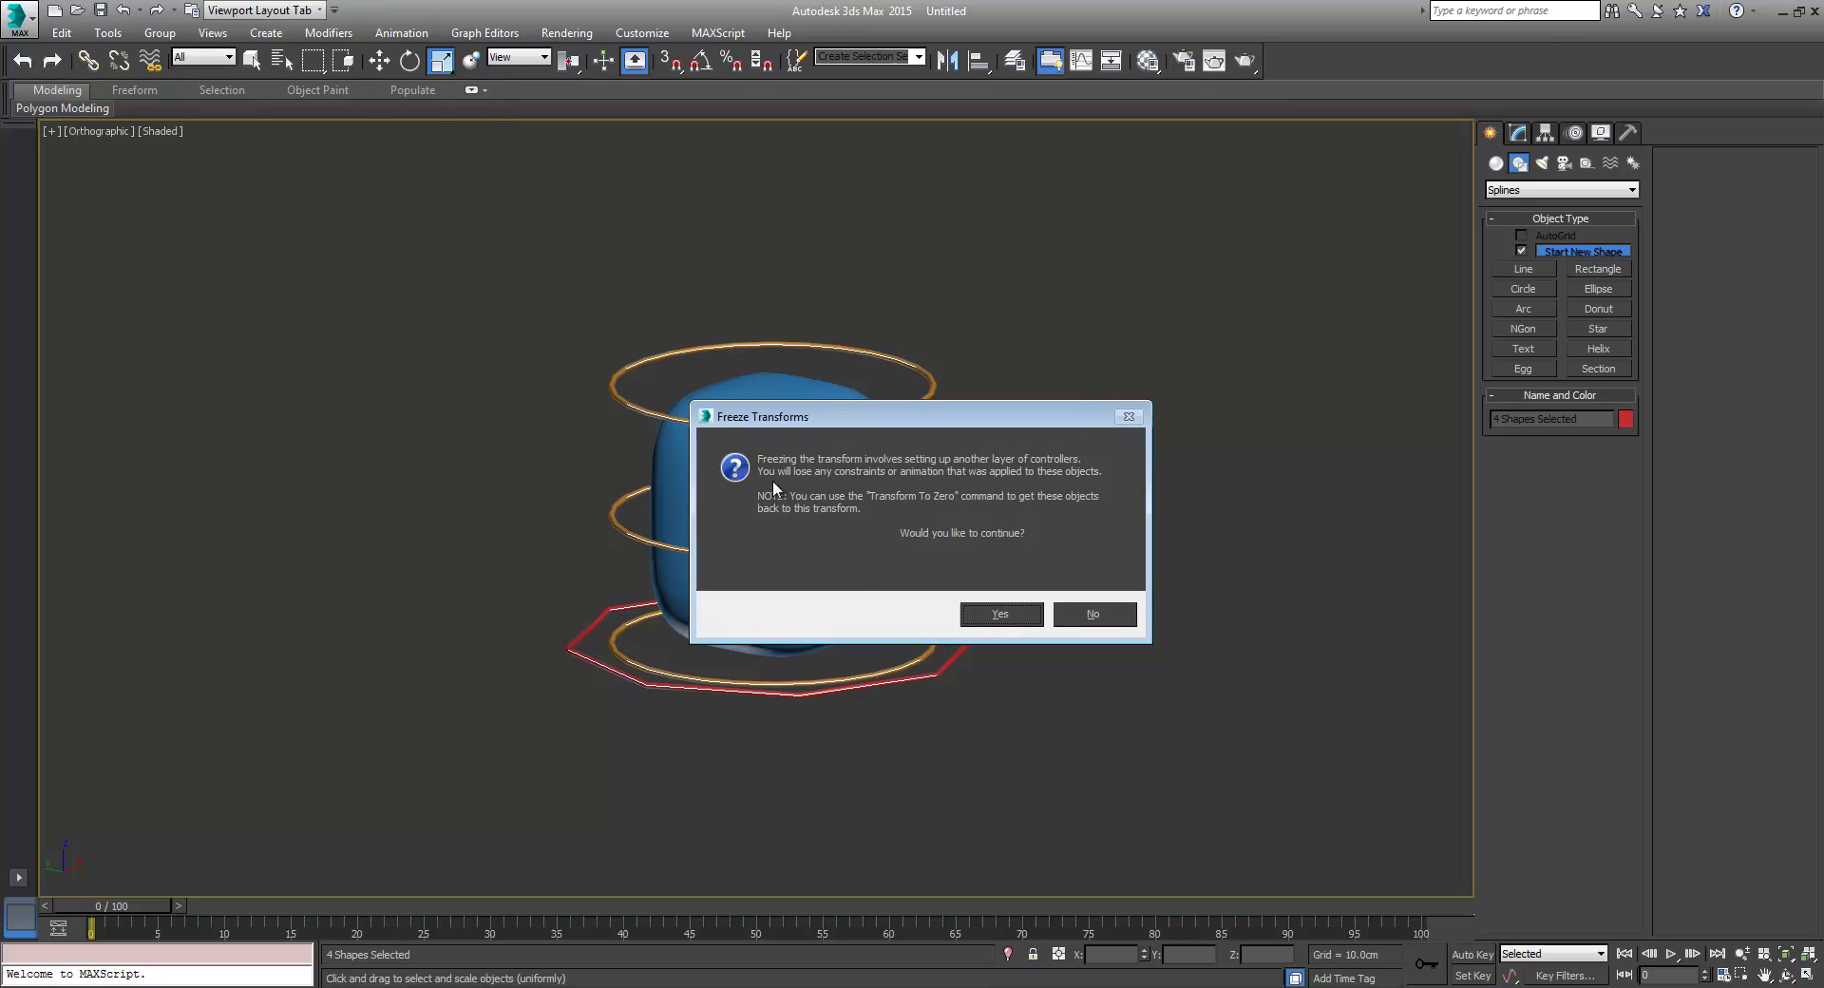
{"action": "left_click", "coordinate": [1001, 614]}
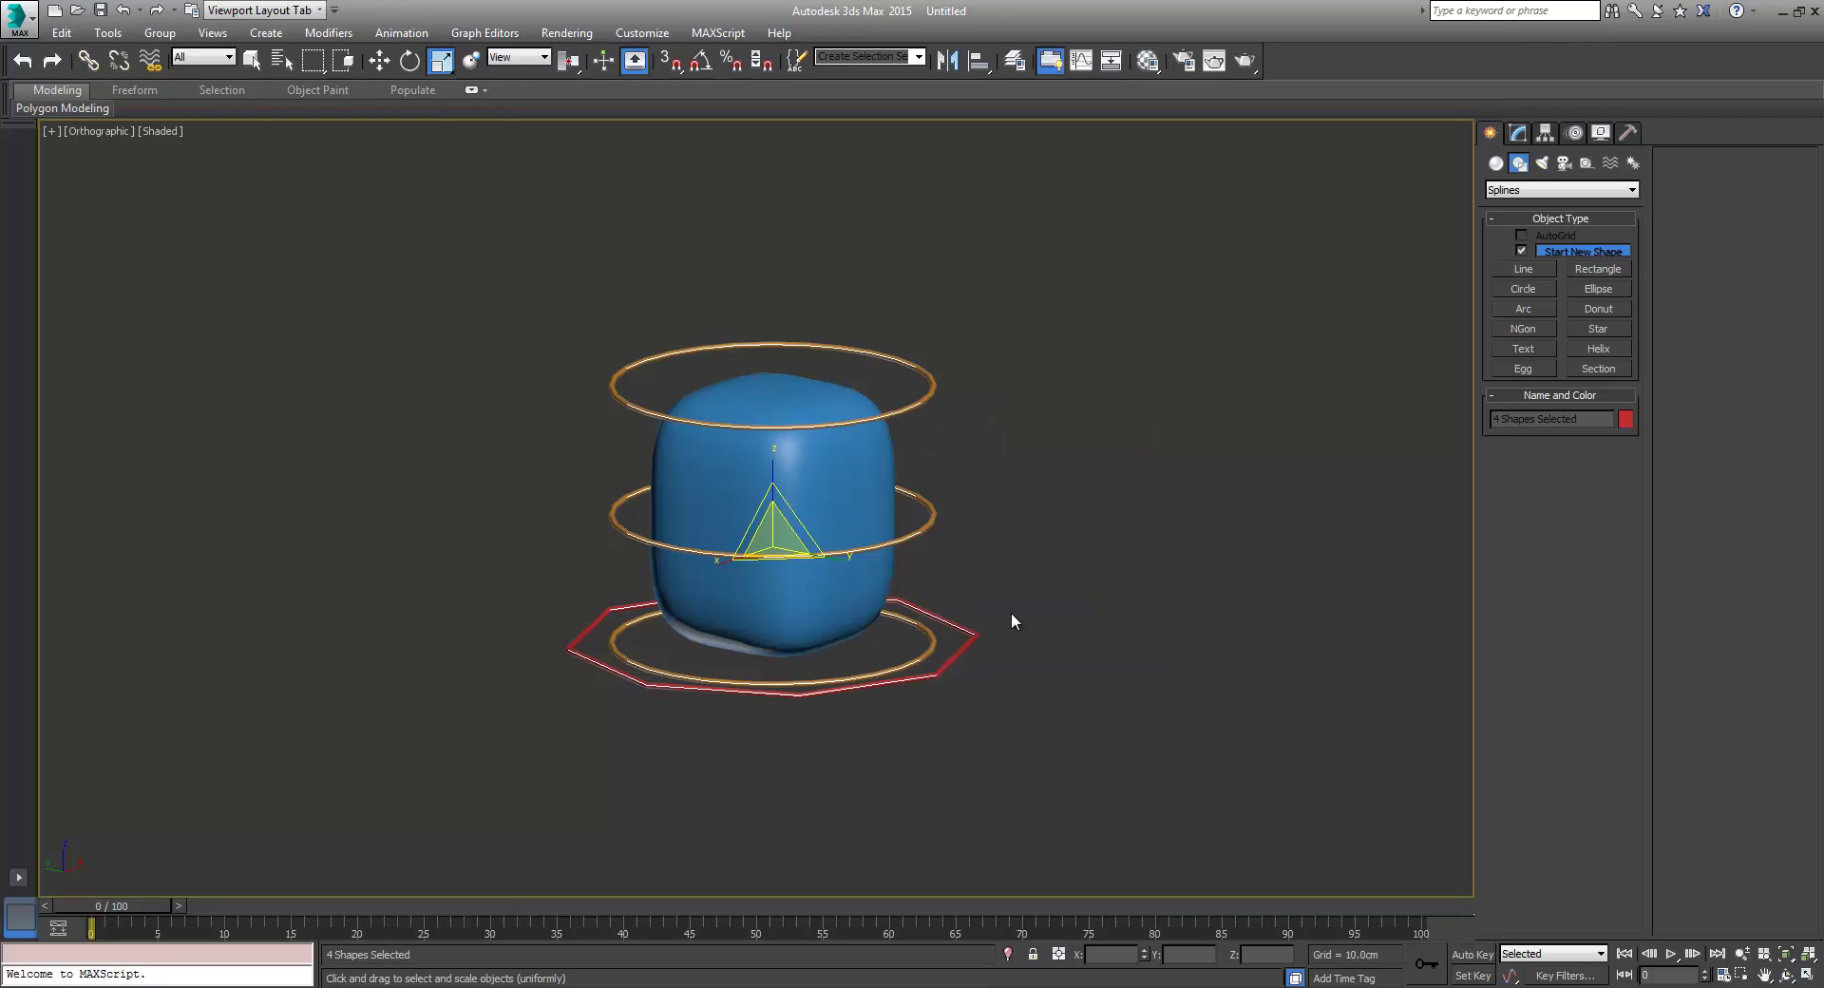
Step: Store the four controls' current pose as the skin pose
{"action": "right_click", "coordinate": [921, 521], "text": "alt"}
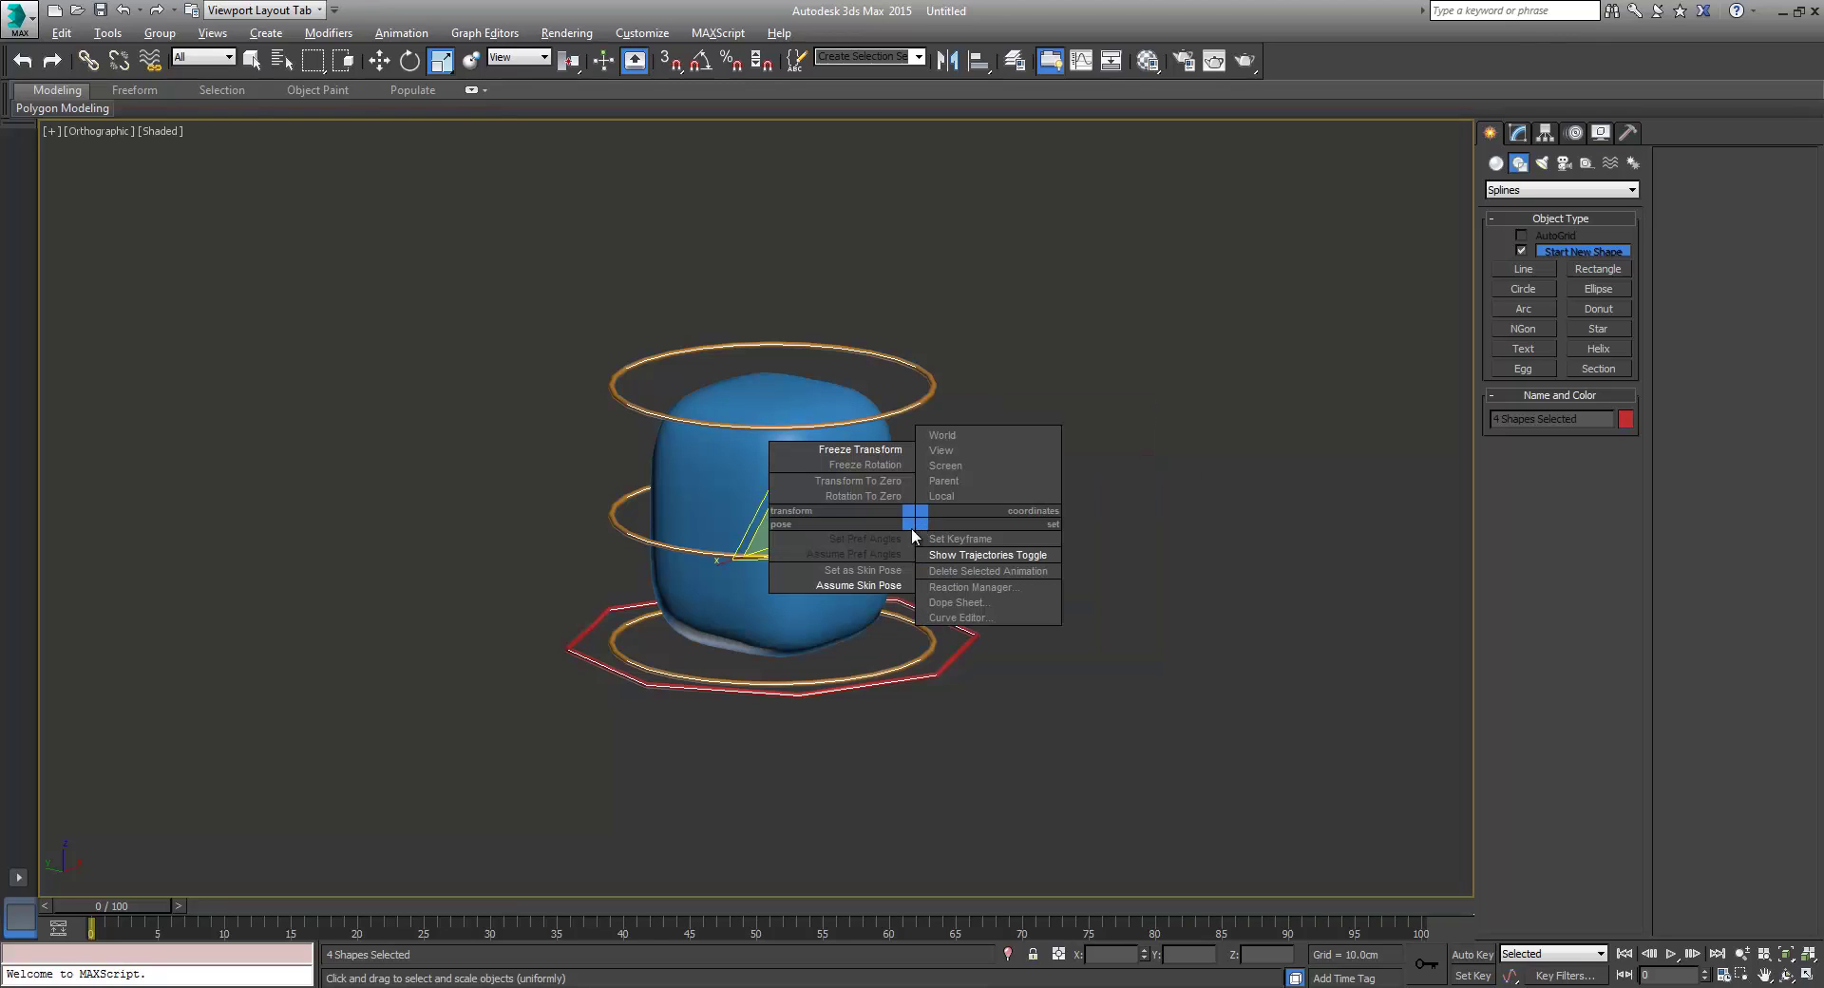
{"action": "left_click", "coordinate": [872, 571]}
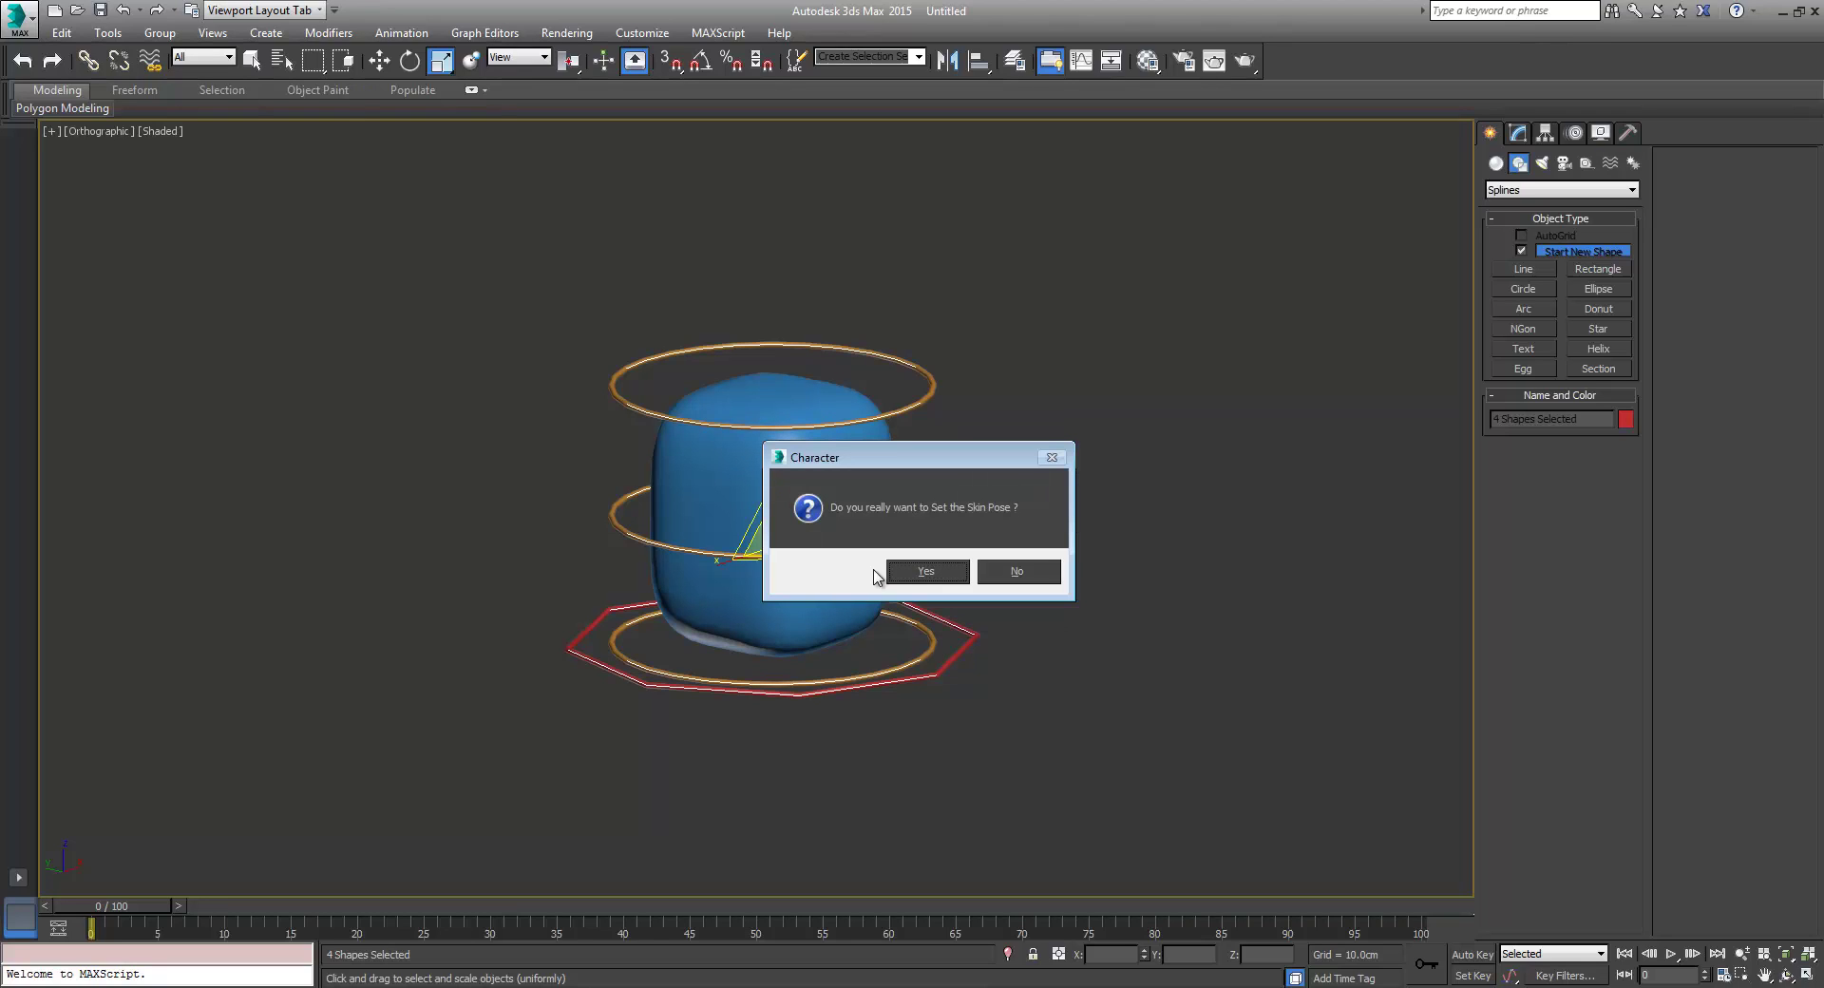
{"action": "left_click", "coordinate": [934, 571]}
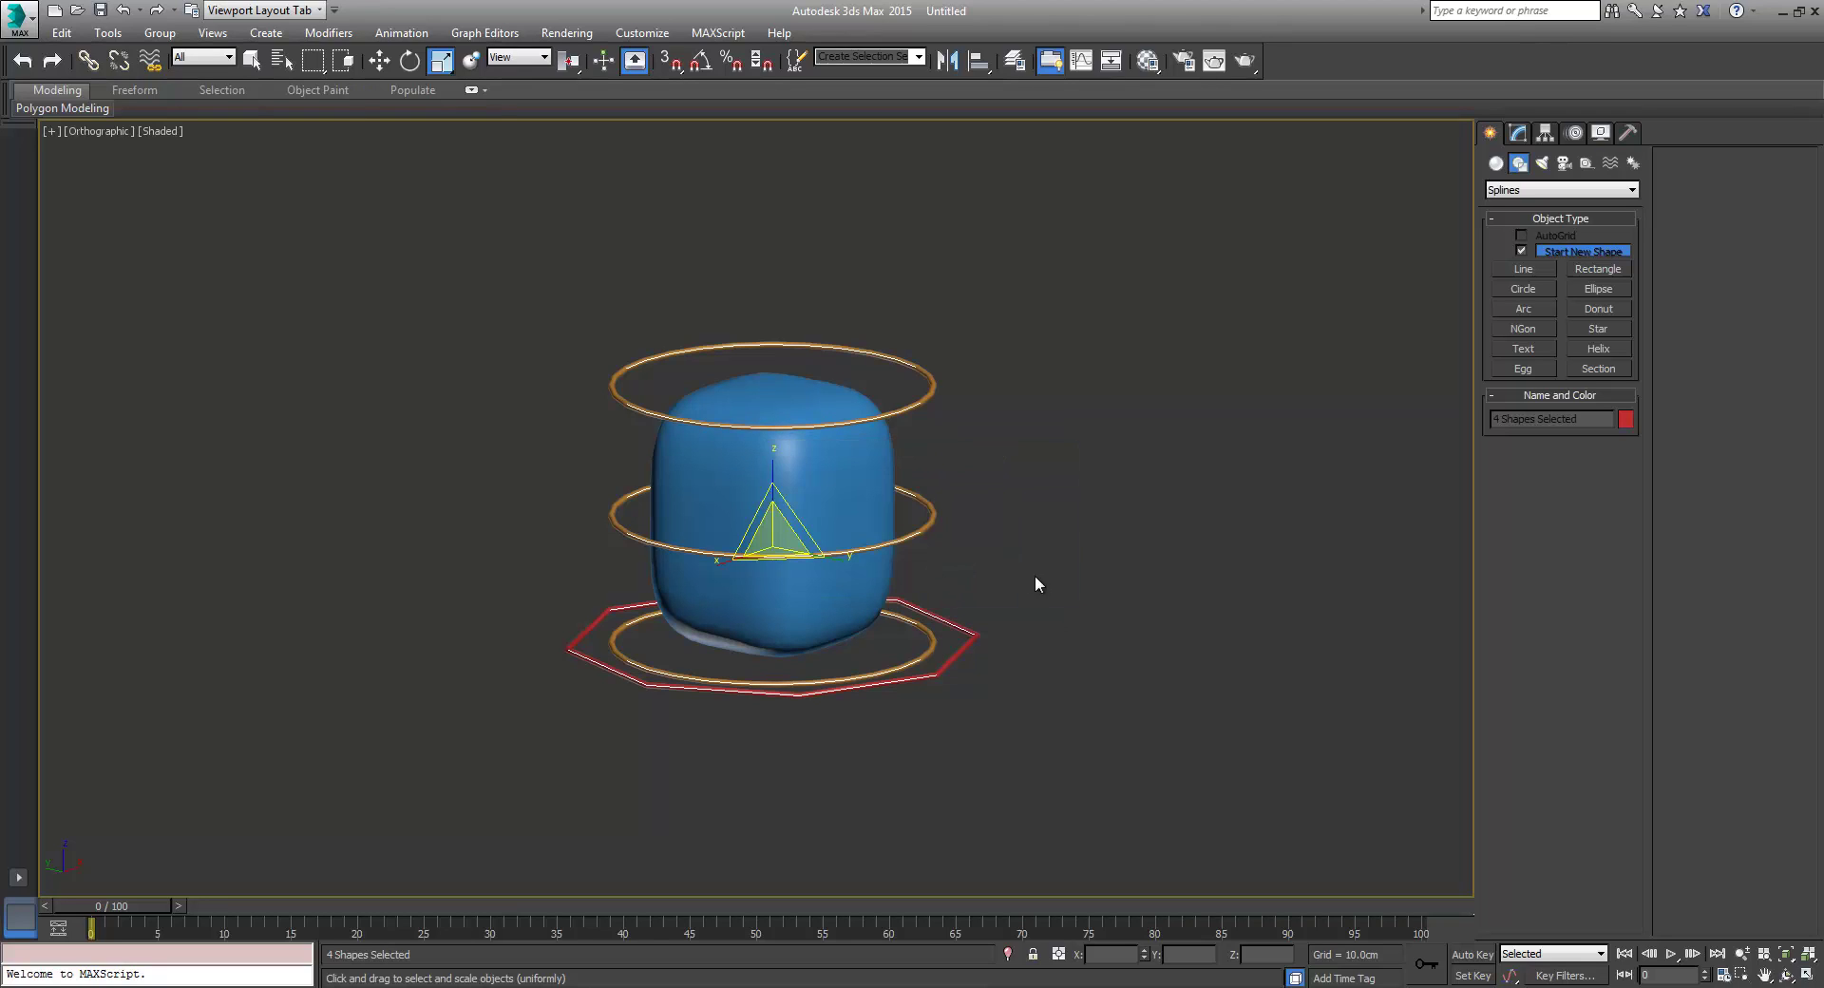
{"action": "left_click", "coordinate": [916, 397]}
Step: Test the rig by scaling the top ring and moving and rotating the middle ring to bend the box
{"action": "left_click_drag", "start_coordinate": [797, 369], "coordinate": [1104, 215]}
{"action": "right_click", "coordinate": [784, 310]}
{"action": "left_click", "coordinate": [801, 321]}
{"action": "left_click_drag", "start_coordinate": [646, 540], "coordinate": [378, 518]}
{"action": "right_click", "coordinate": [423, 378]}
{"action": "left_click", "coordinate": [447, 407]}
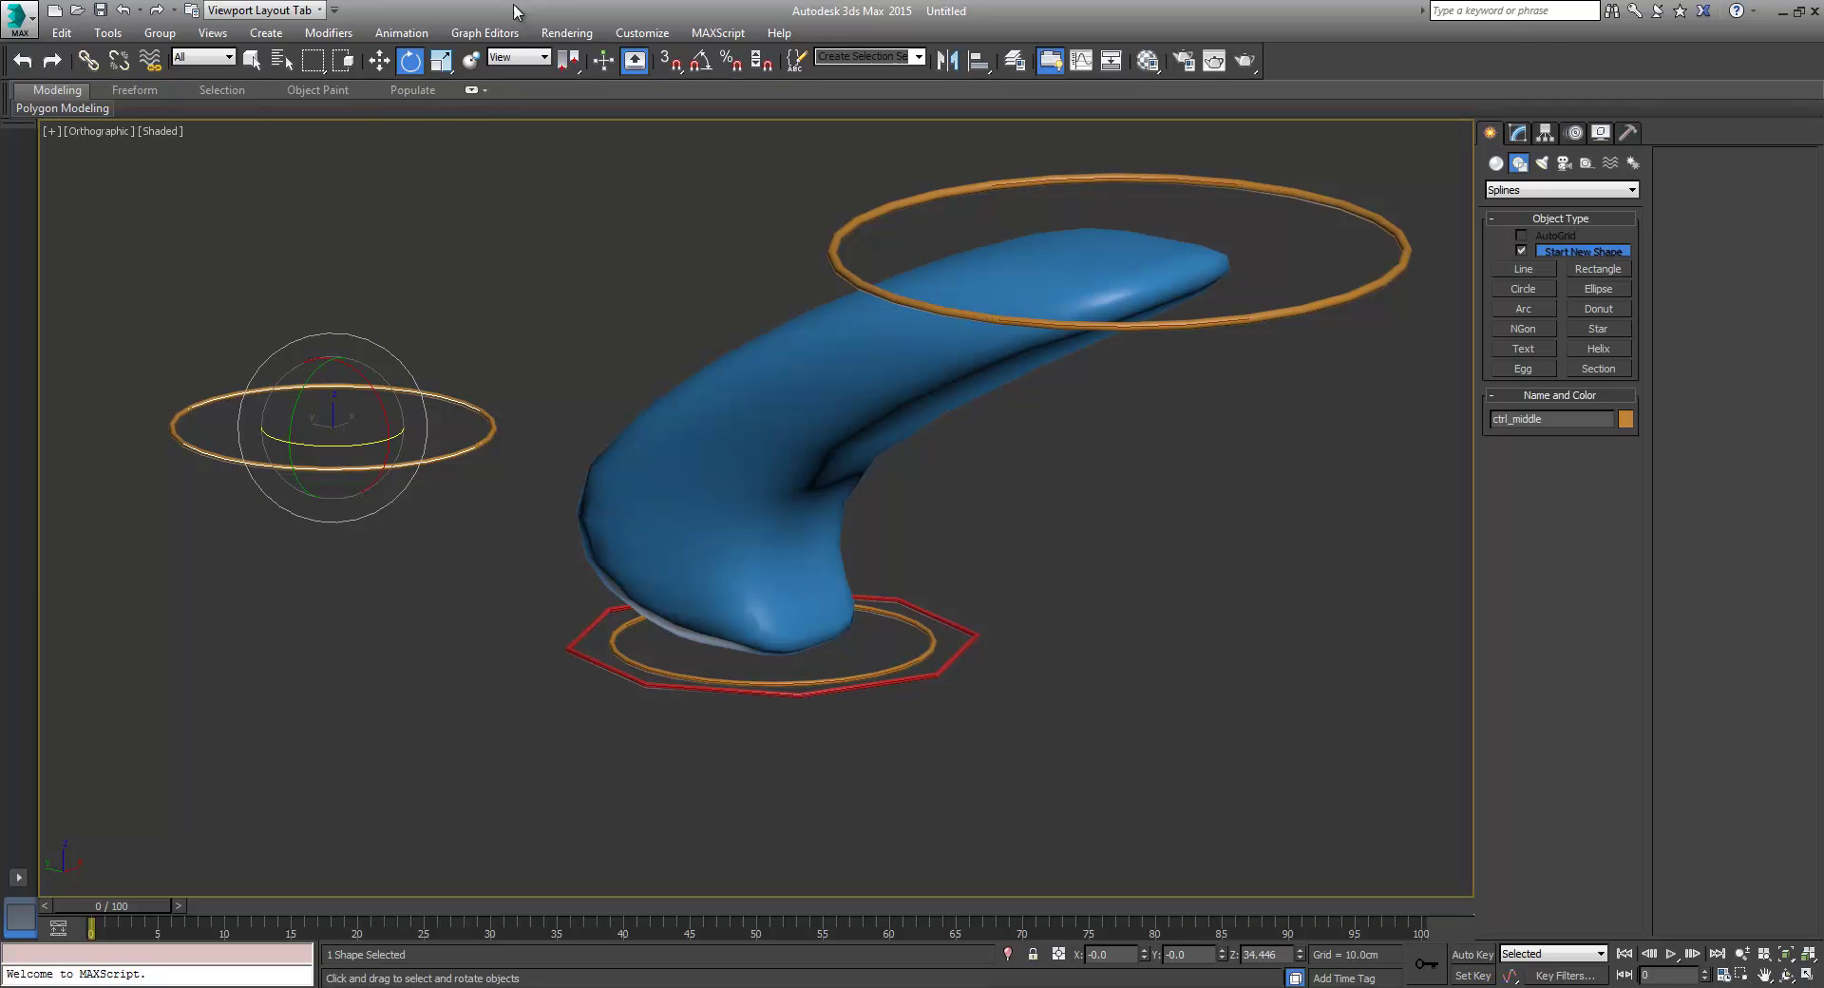
Step: Set the Selection Filter to Shapes, select the four controls and apply Assume Skin Pose
{"action": "left_click", "coordinate": [226, 57]}
{"action": "left_click", "coordinate": [221, 101]}
{"action": "left_click_drag", "start_coordinate": [382, 306], "coordinate": [1262, 789]}
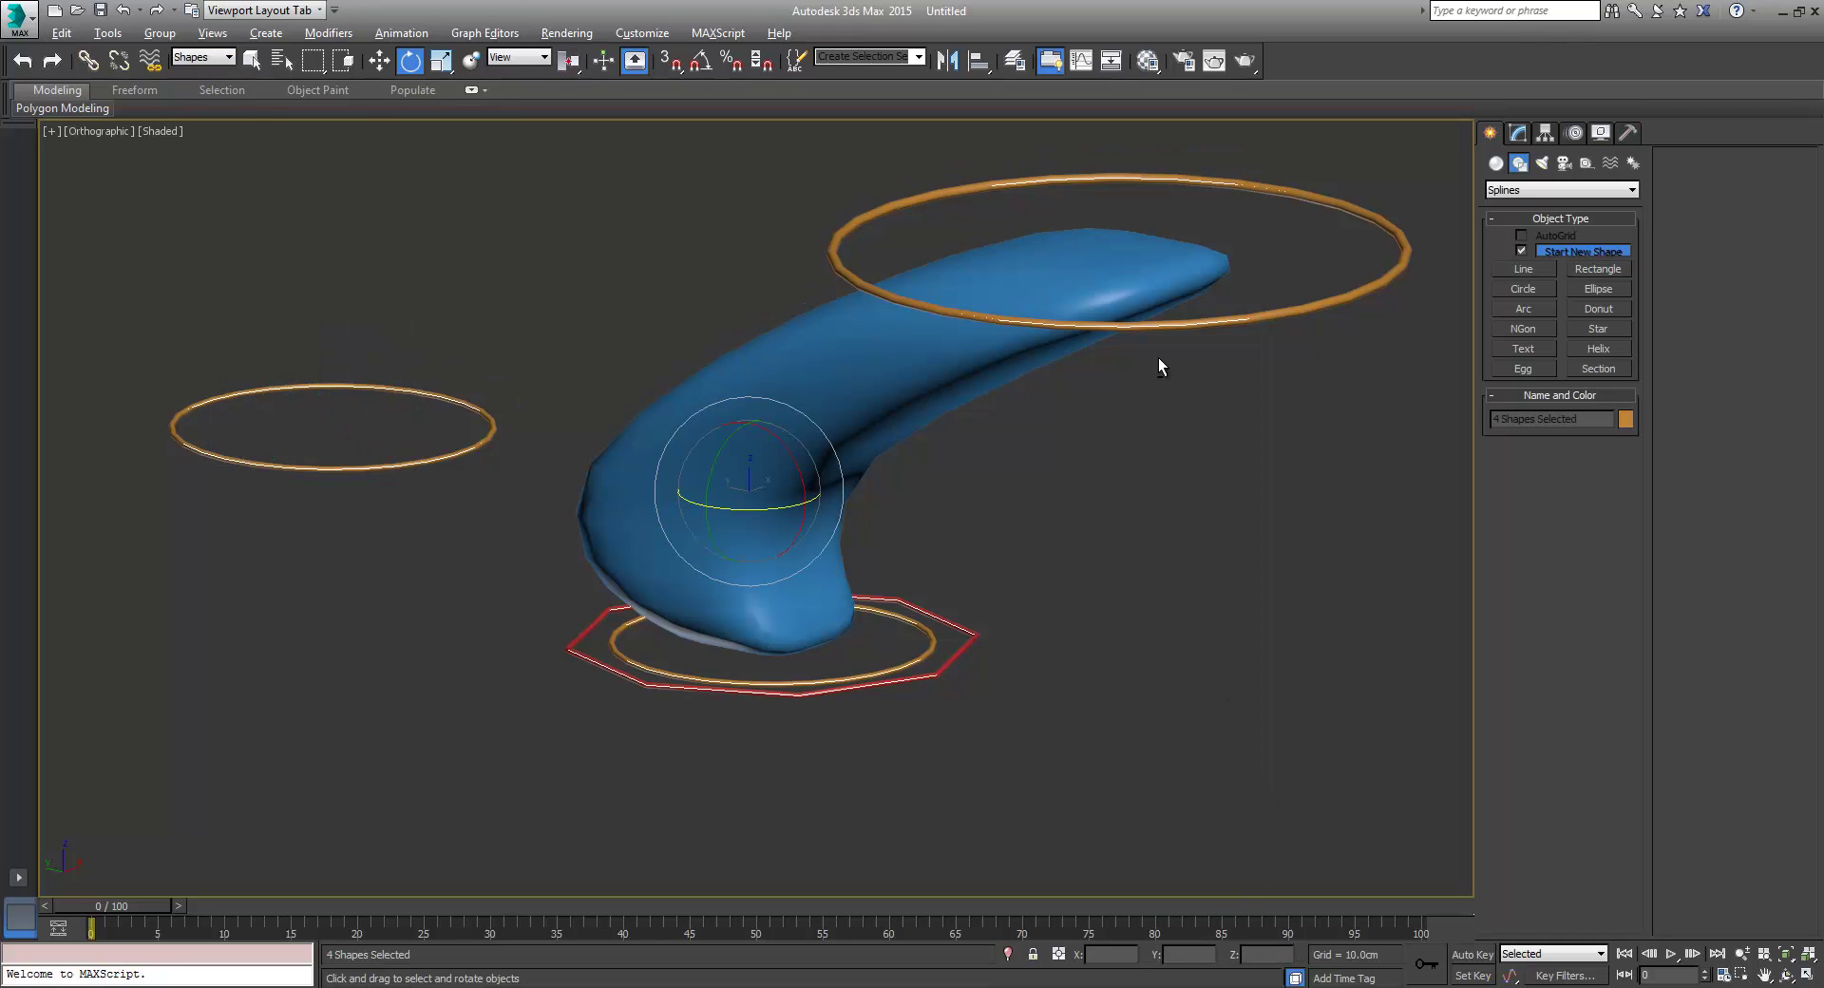
{"action": "right_click", "coordinate": [1117, 323]}
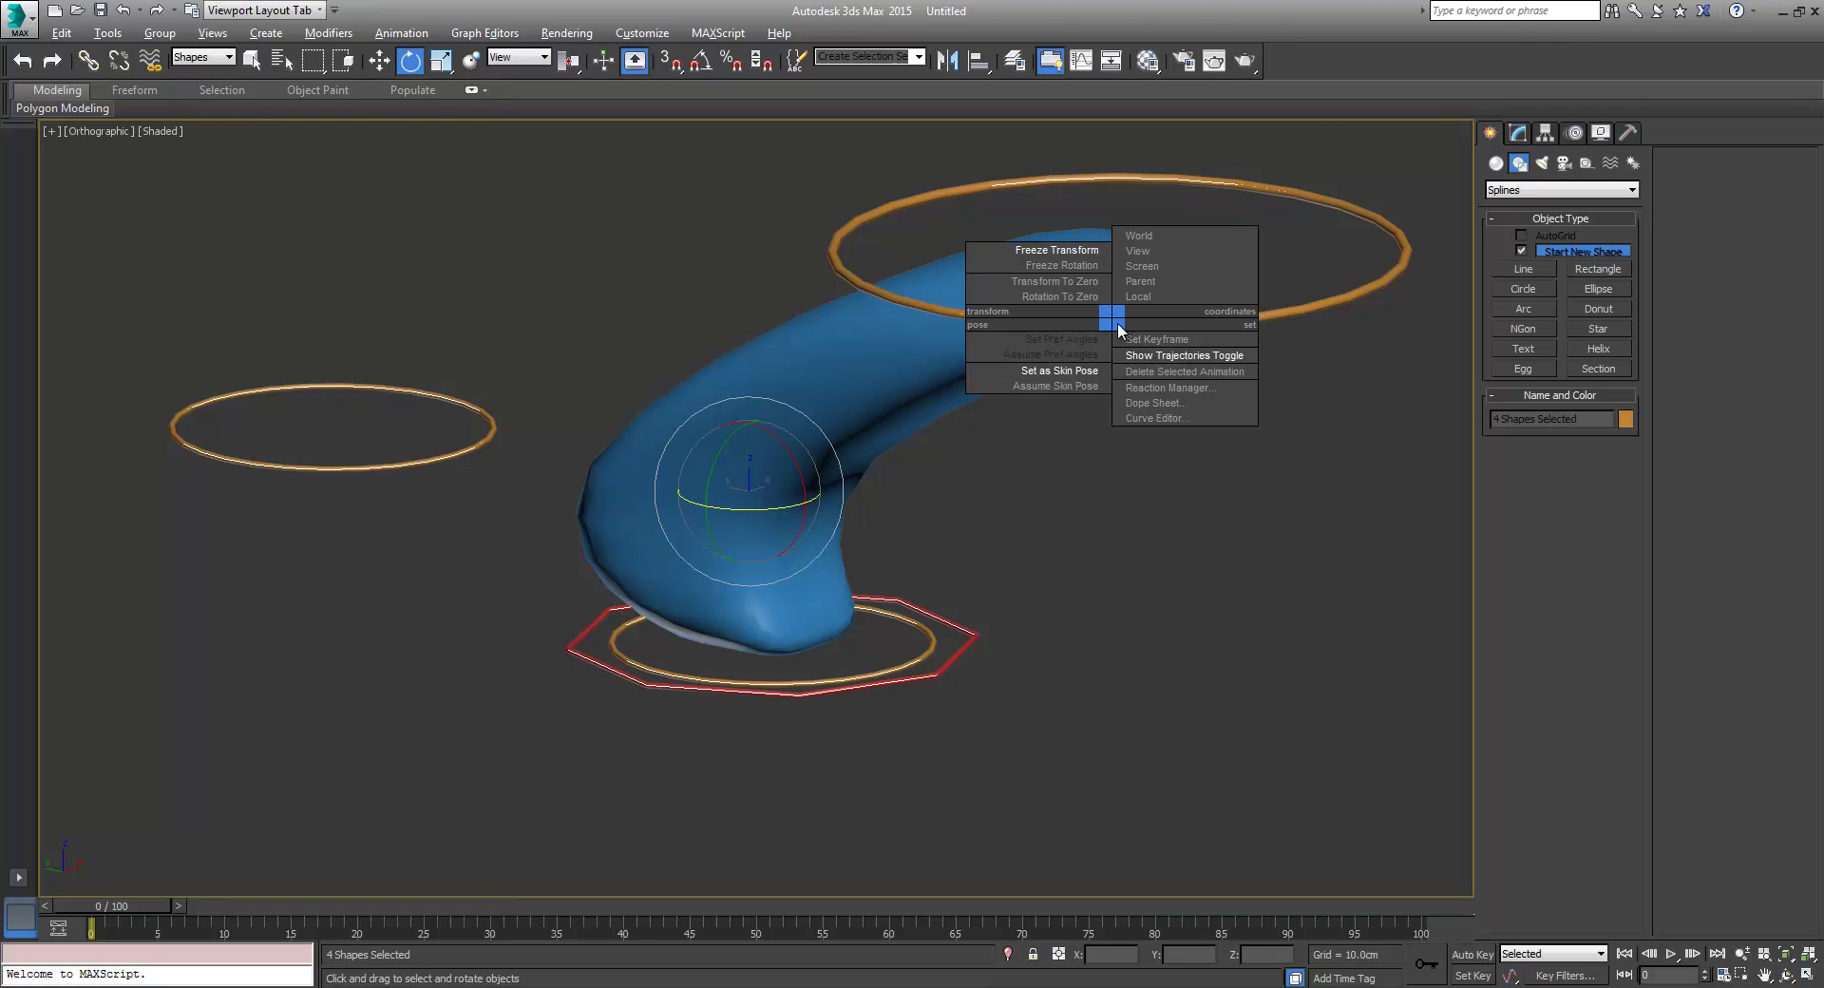
{"action": "left_click", "coordinate": [1051, 386]}
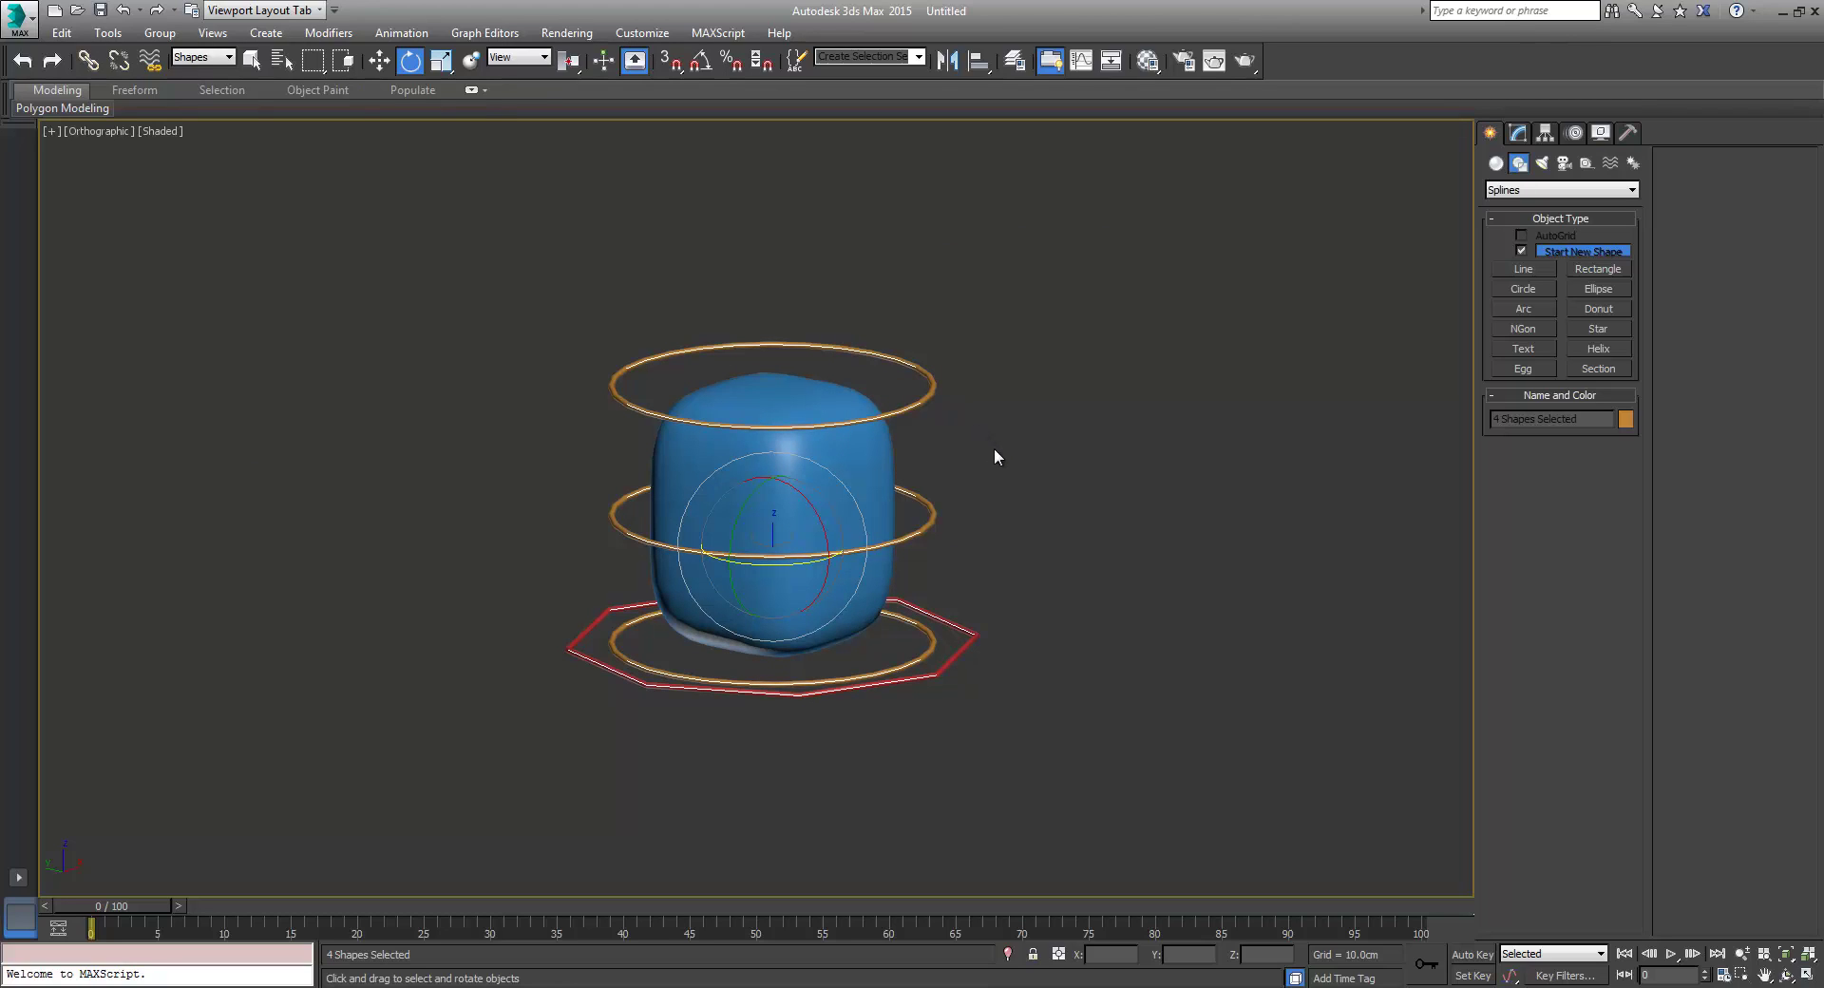
Step: Create a named selection set 'controls' from the four control objects
{"action": "middle_click_drag", "start_coordinate": [994, 448], "coordinate": [979, 500]}
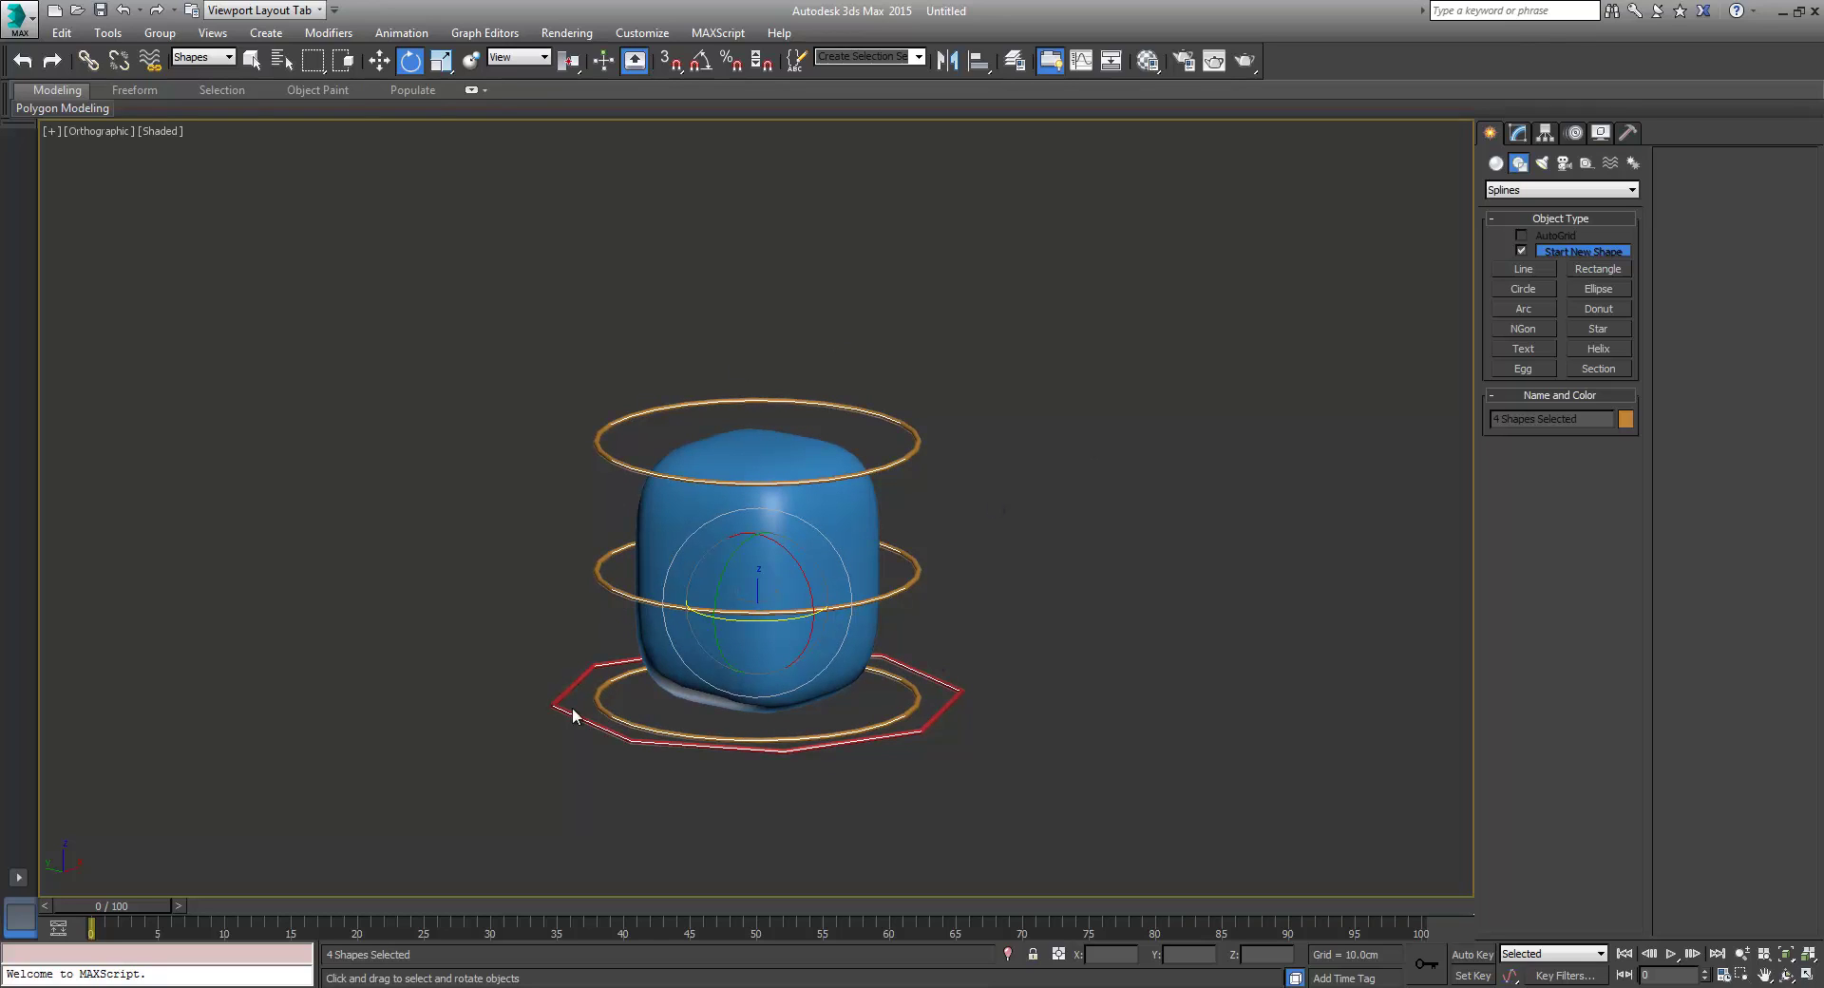
{"action": "left_click", "coordinate": [797, 60]}
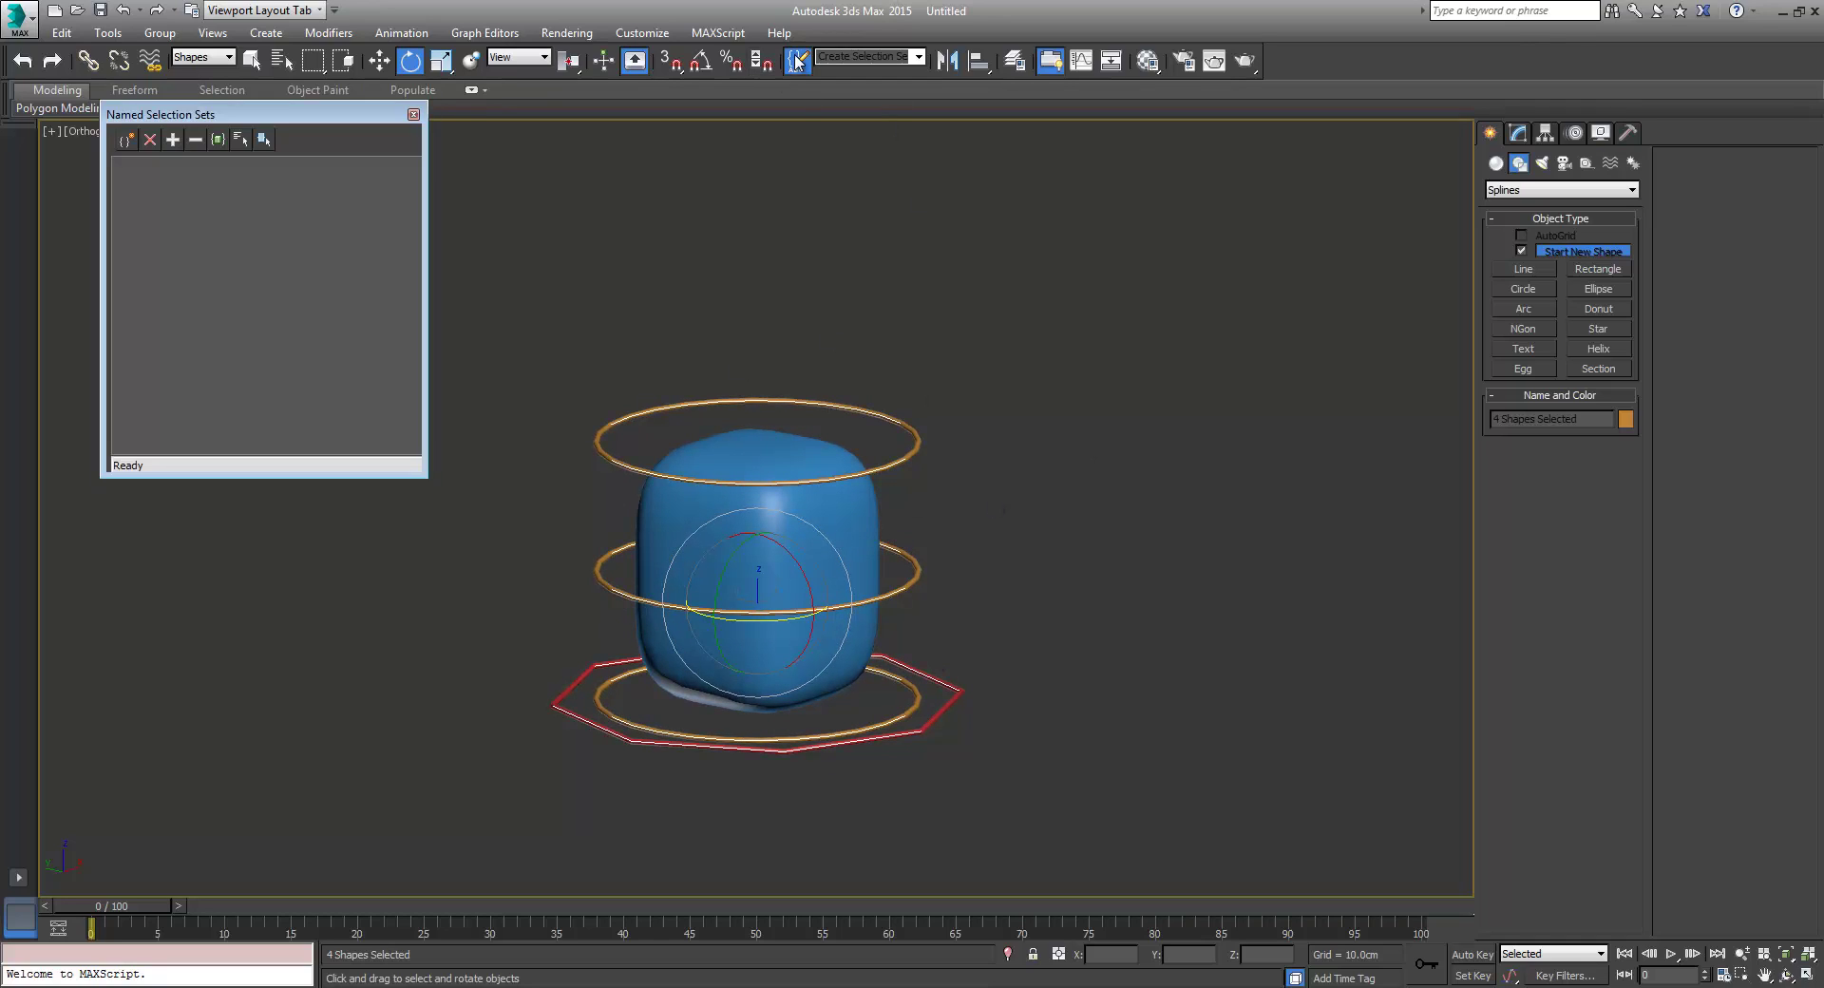
{"action": "left_click", "coordinate": [129, 141]}
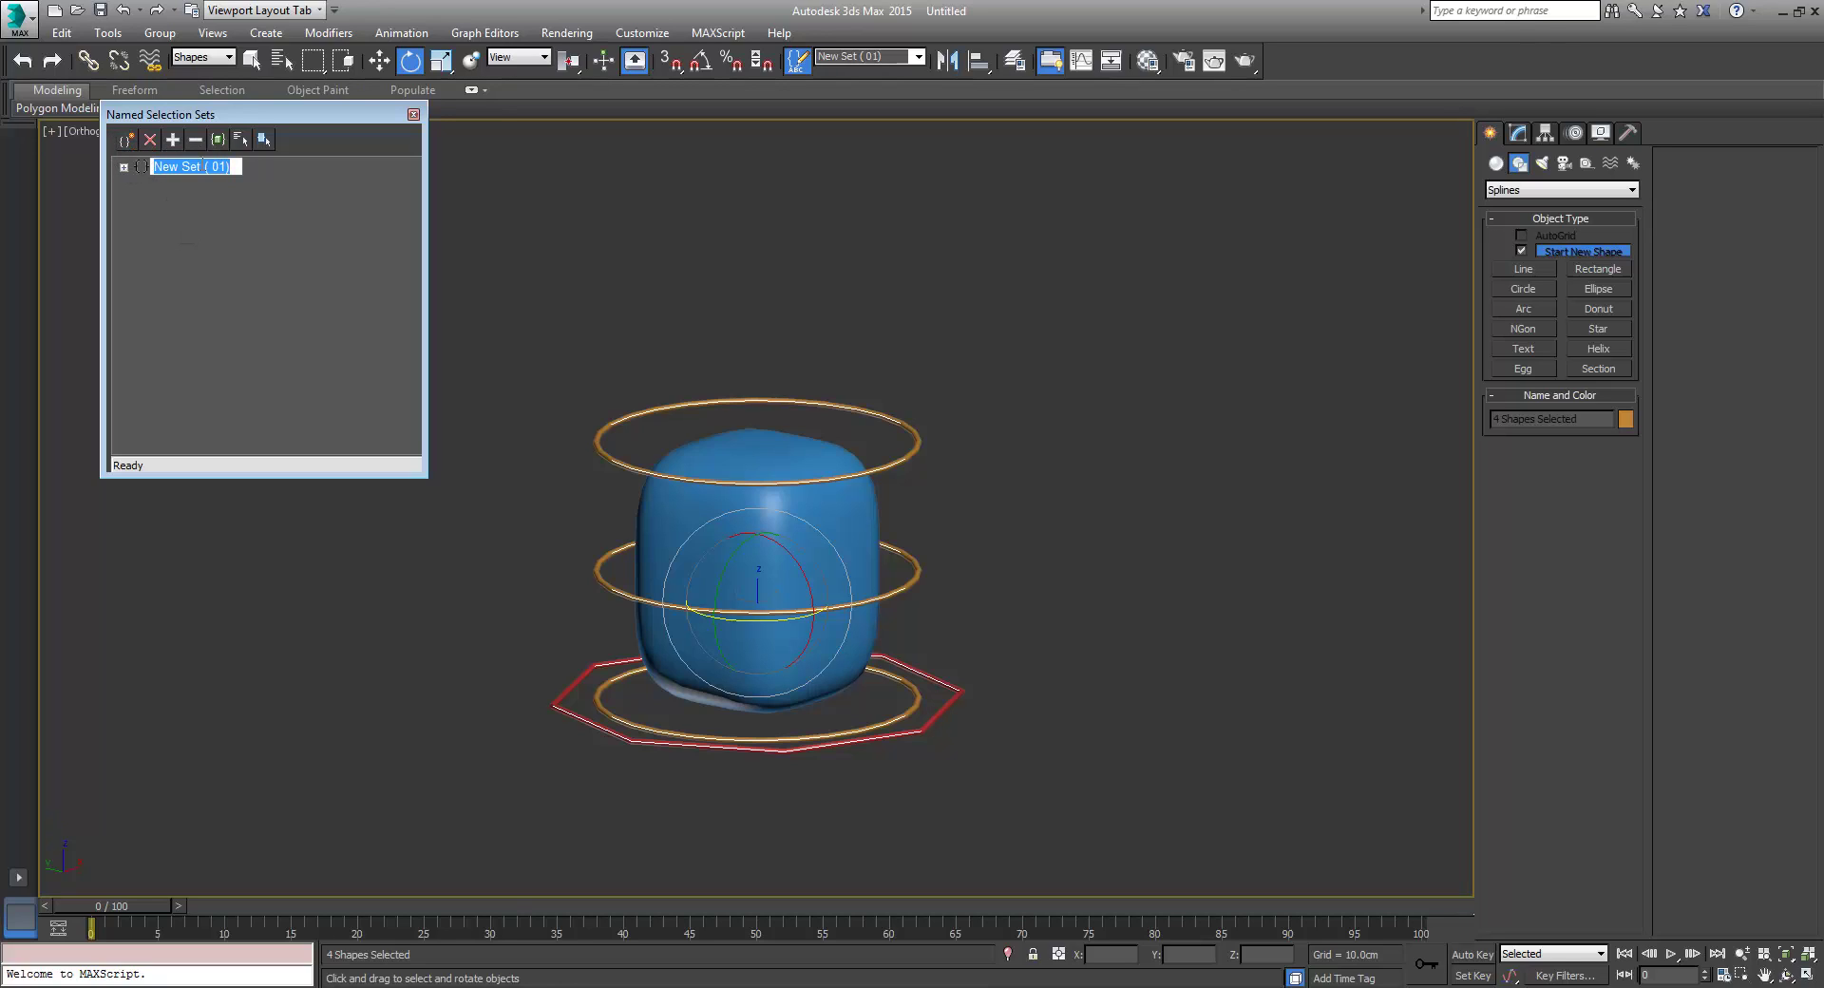
{"action": "type", "text": "trold"}
{"action": "left_click", "coordinate": [121, 168]}
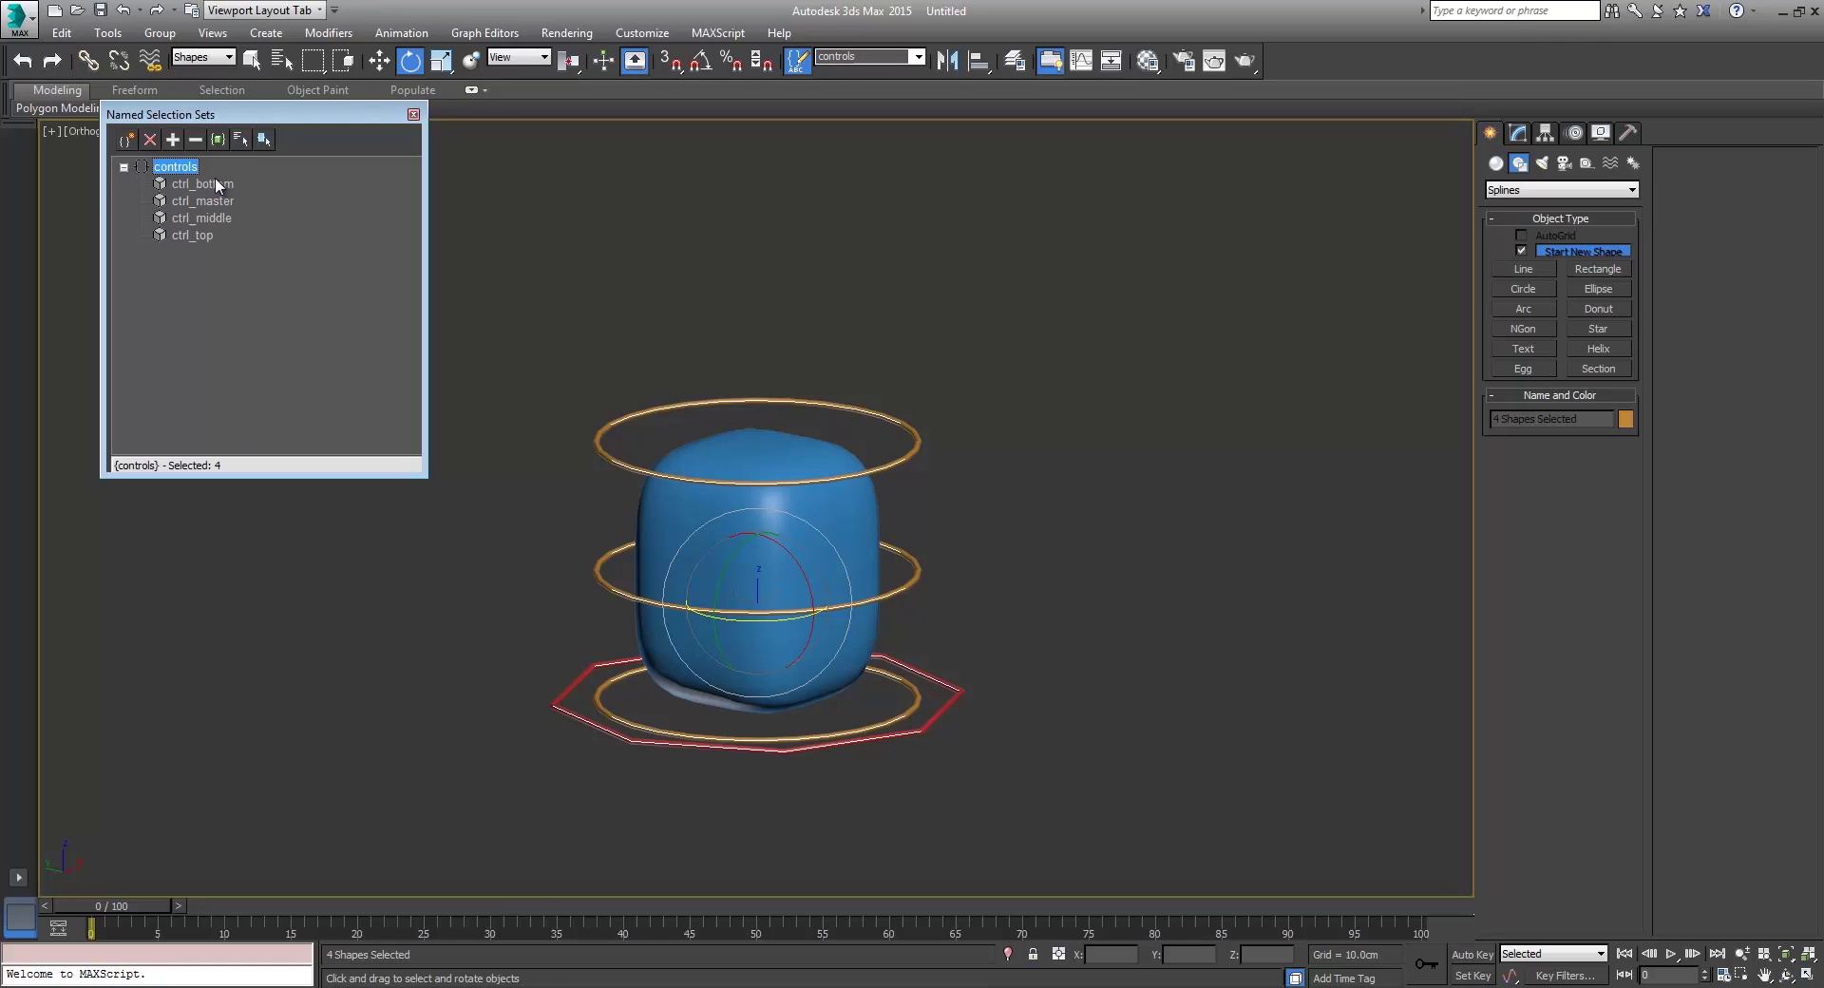
{"action": "left_click", "coordinate": [413, 114]}
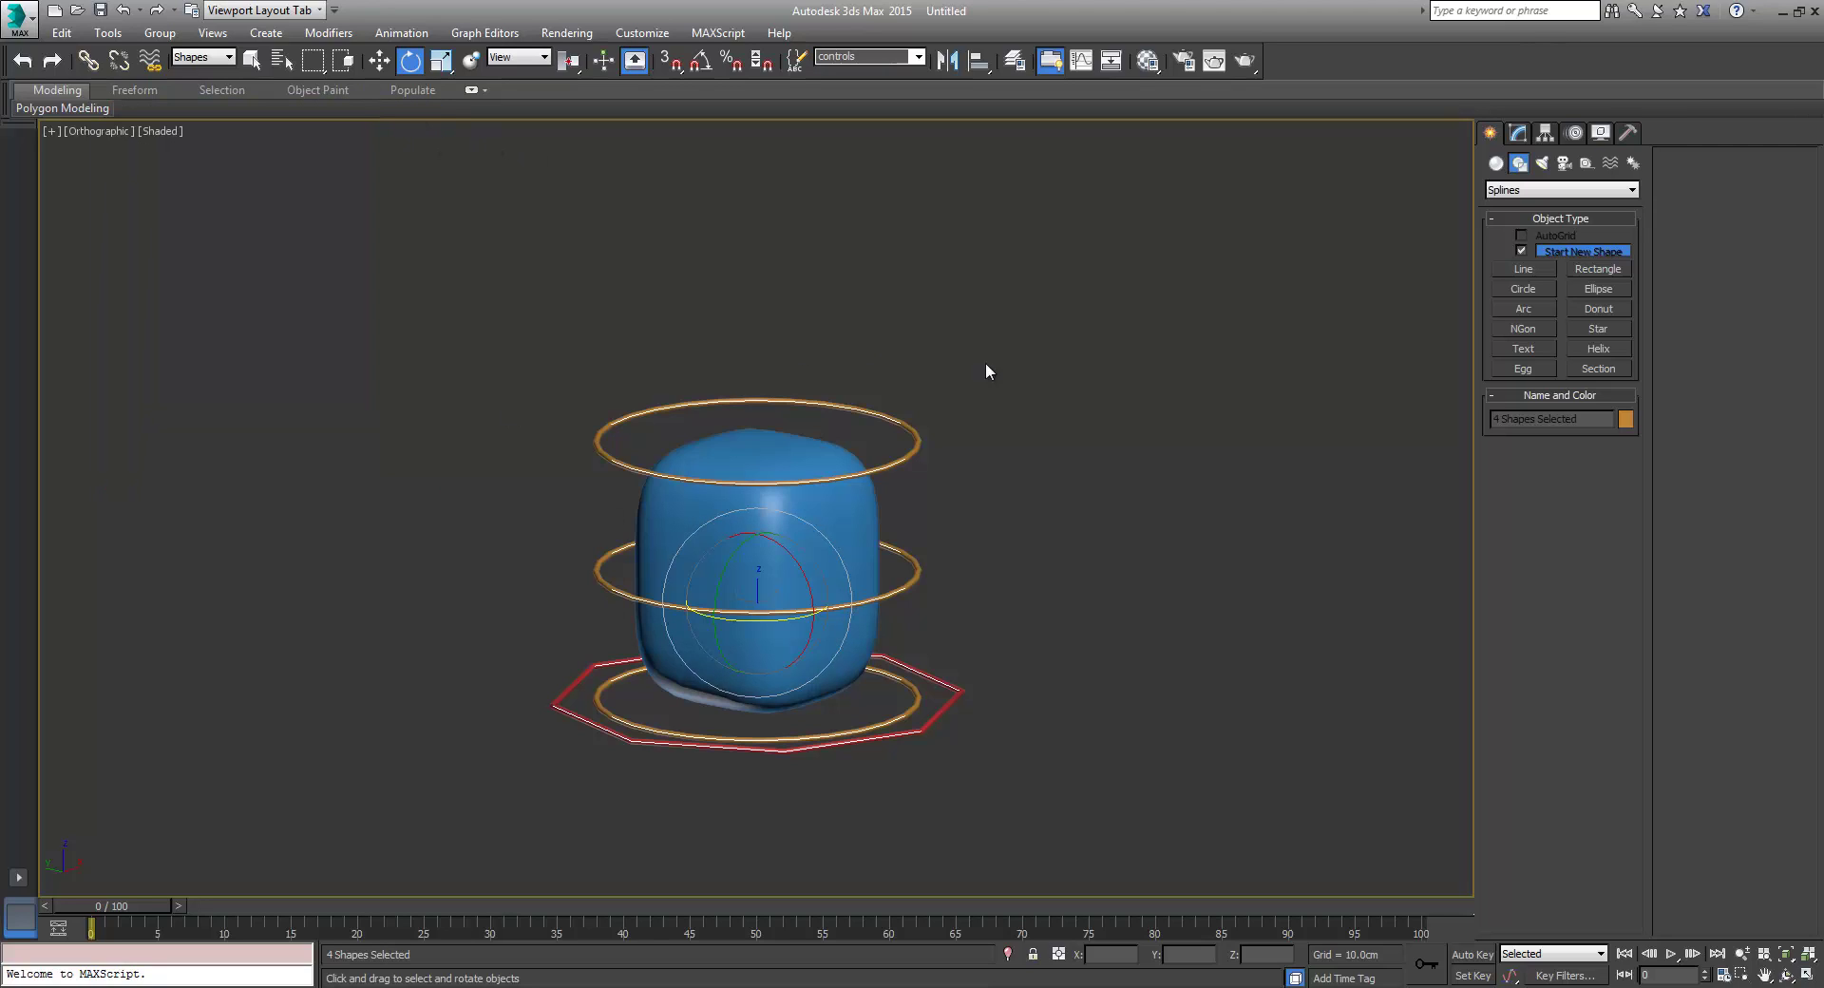
Step: Try keying only the 'controls' set, revert to the current selection, then select the red octagon master
{"action": "left_click", "coordinate": [1601, 954]}
{"action": "left_click", "coordinate": [1523, 981]}
{"action": "left_click", "coordinate": [1574, 958]}
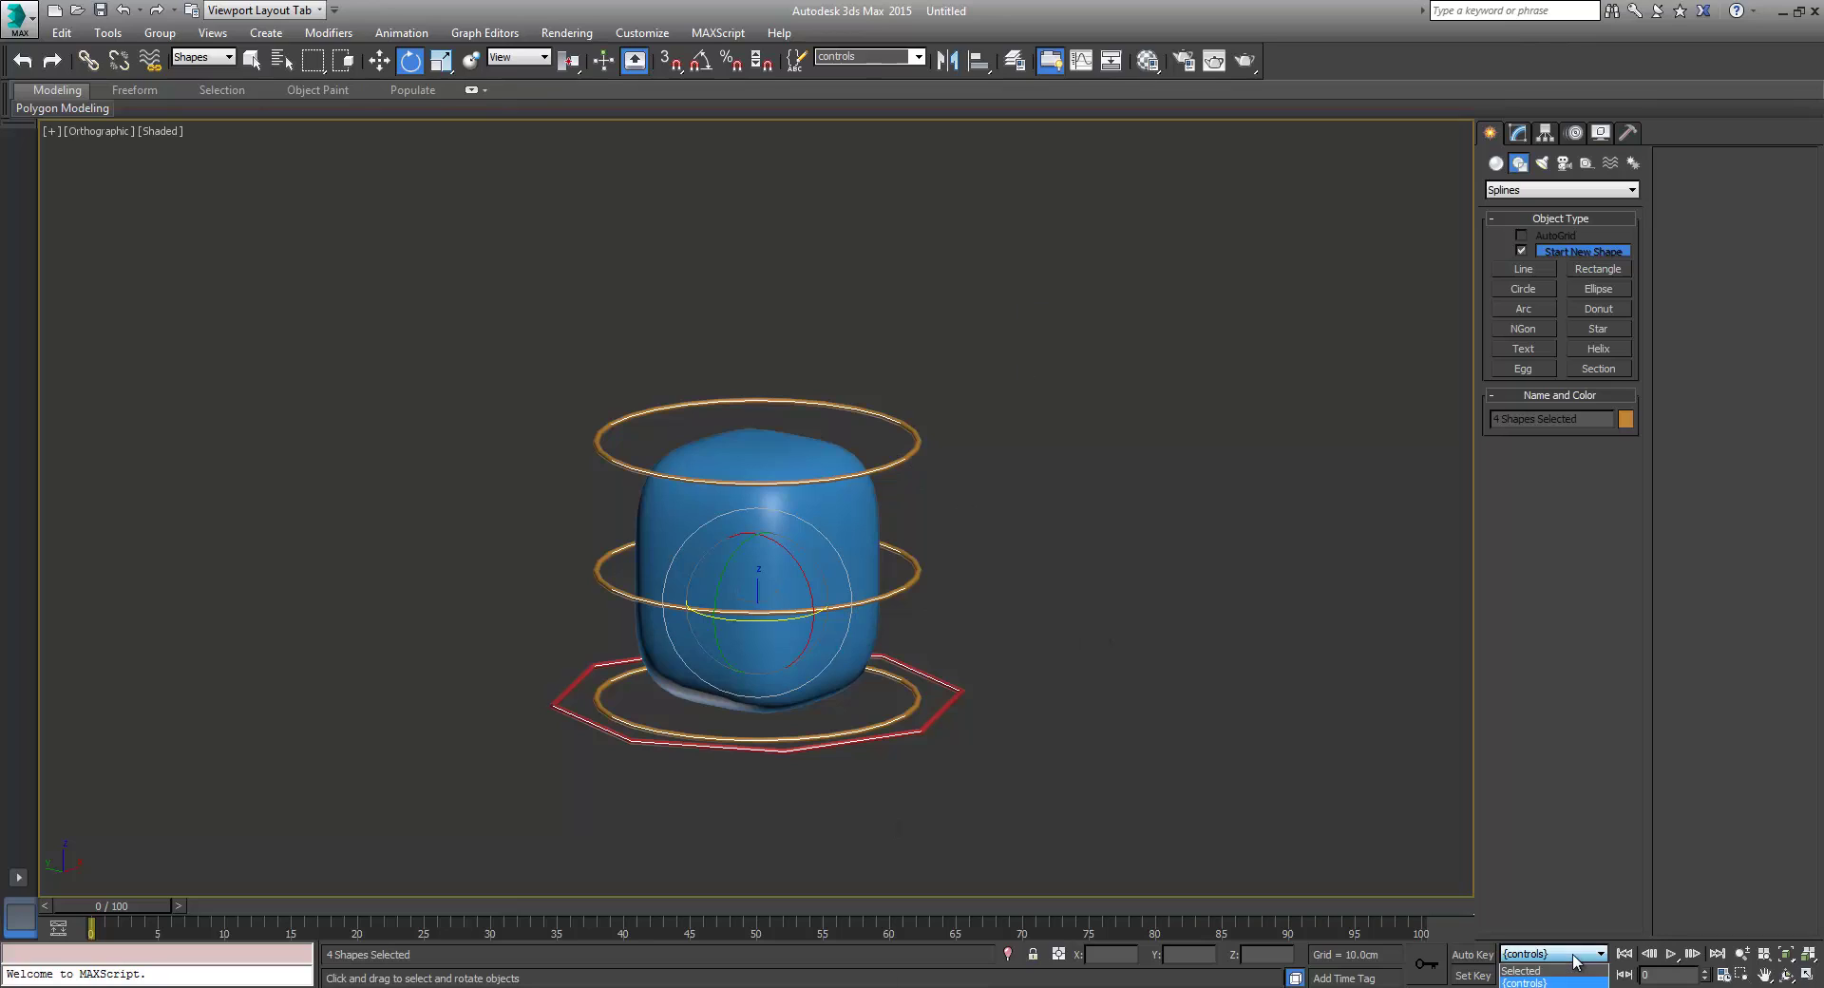
{"action": "left_click", "coordinate": [1573, 957]}
{"action": "left_click", "coordinate": [1573, 958]}
{"action": "left_click", "coordinate": [1566, 972]}
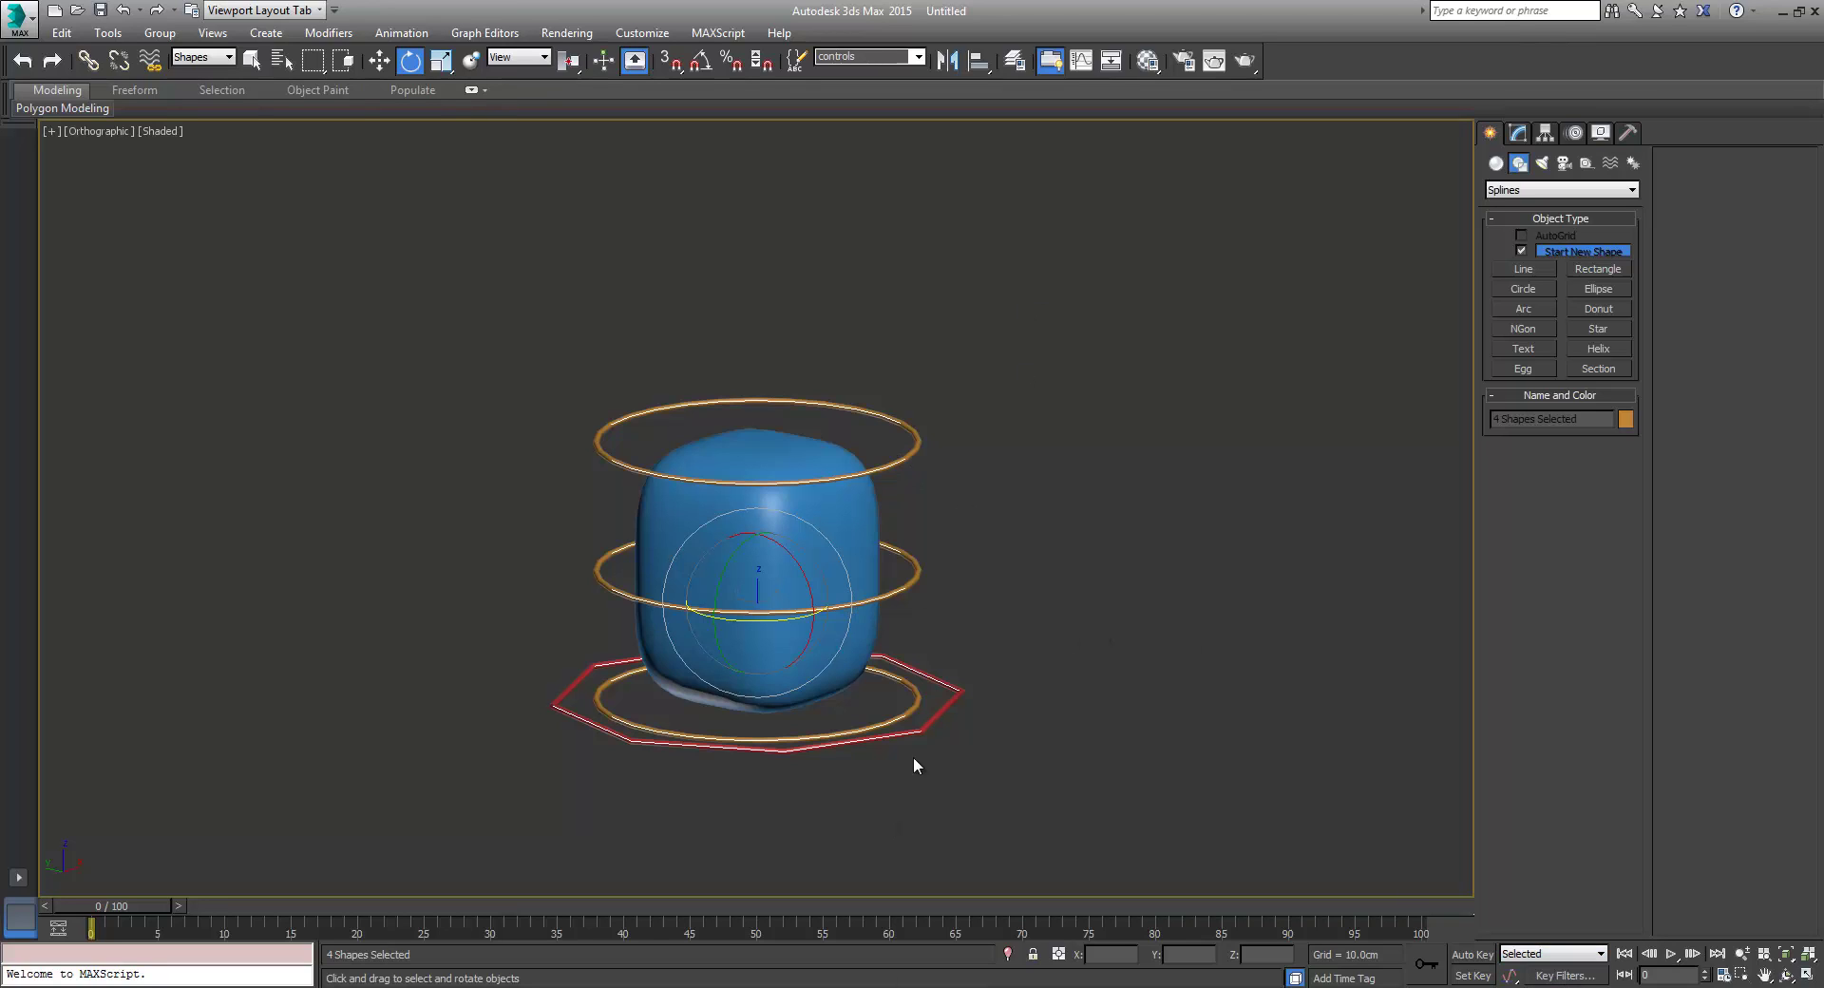
{"action": "left_click", "coordinate": [888, 737]}
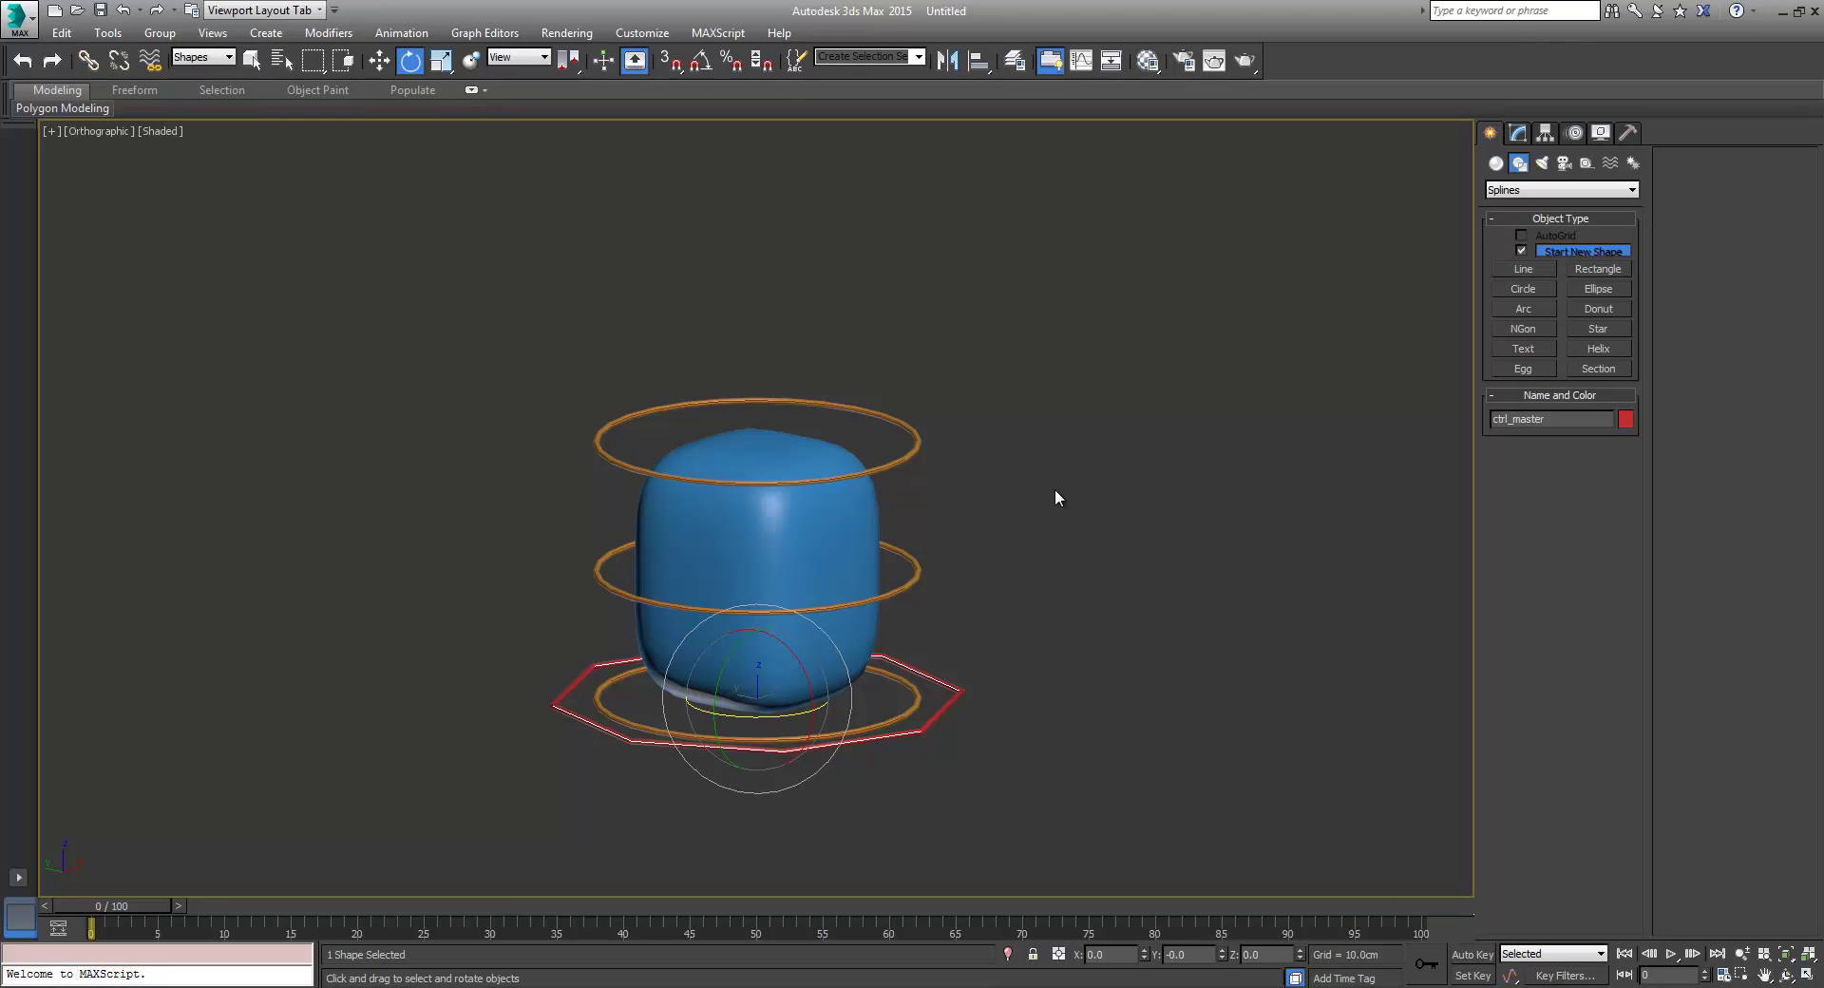
{"action": "middle_click_drag", "start_coordinate": [1083, 639], "coordinate": [904, 635]}
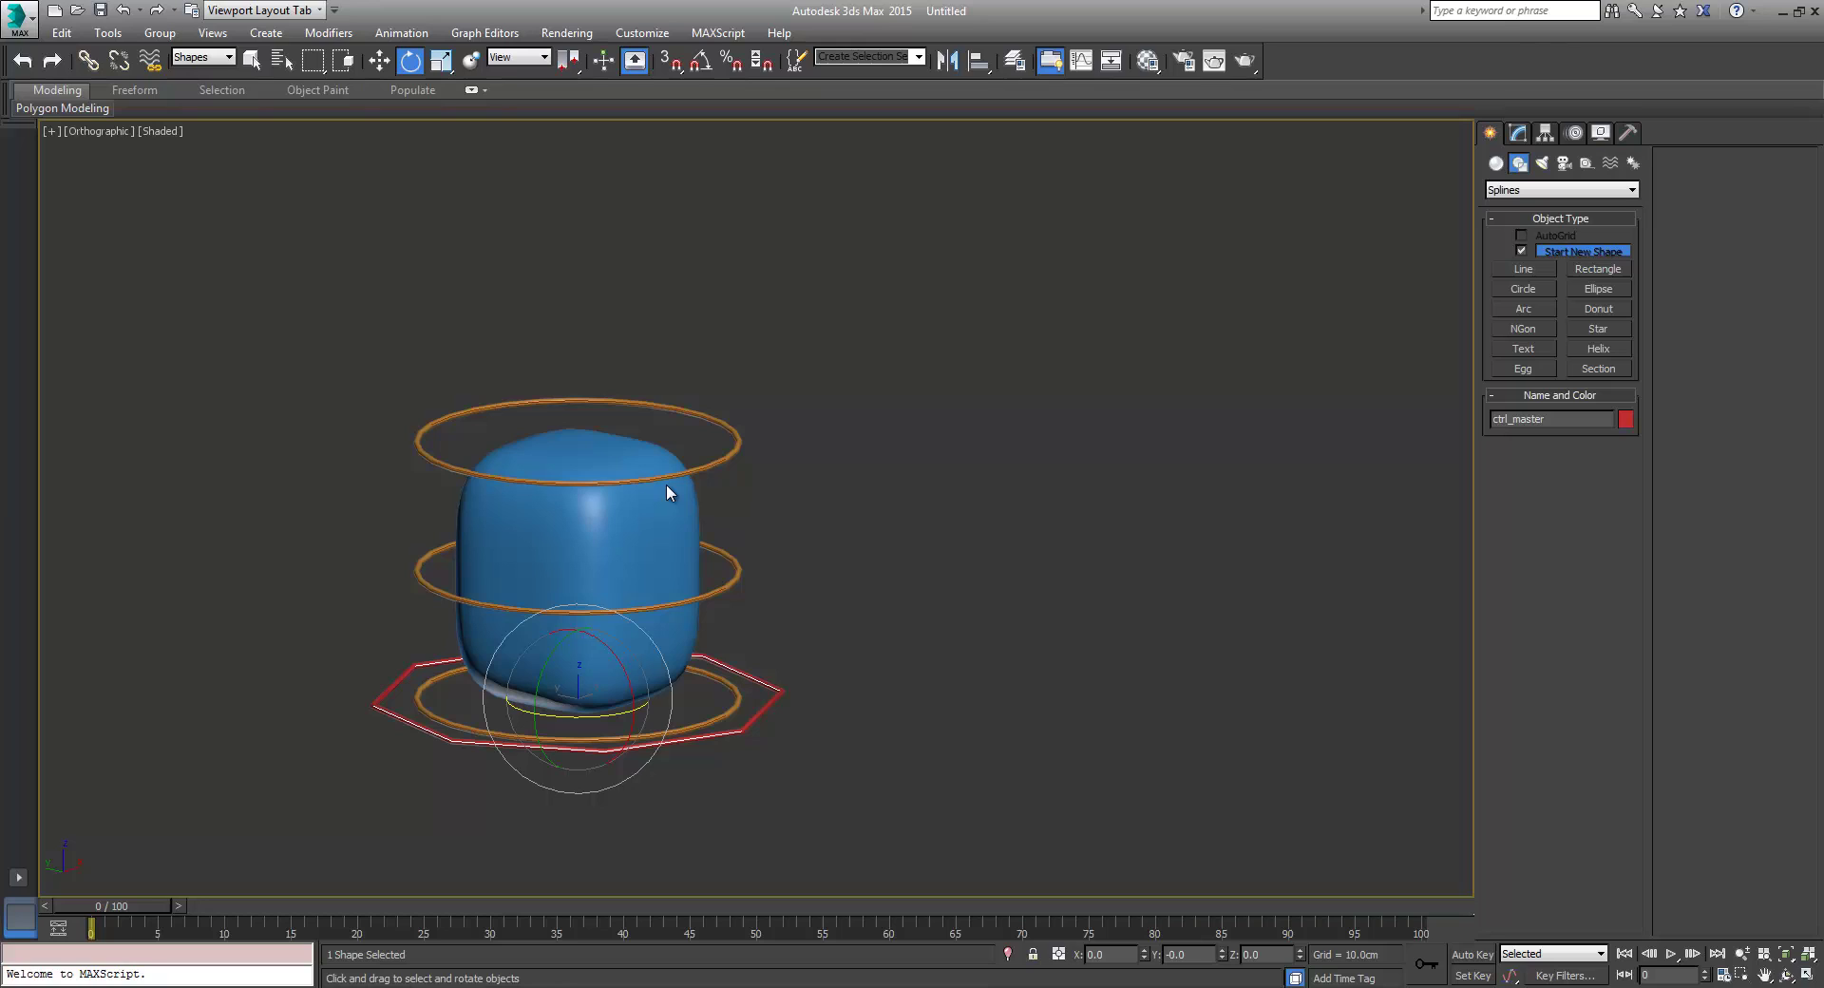
{"action": "middle_click_drag", "start_coordinate": [665, 482], "coordinate": [1020, 498]}
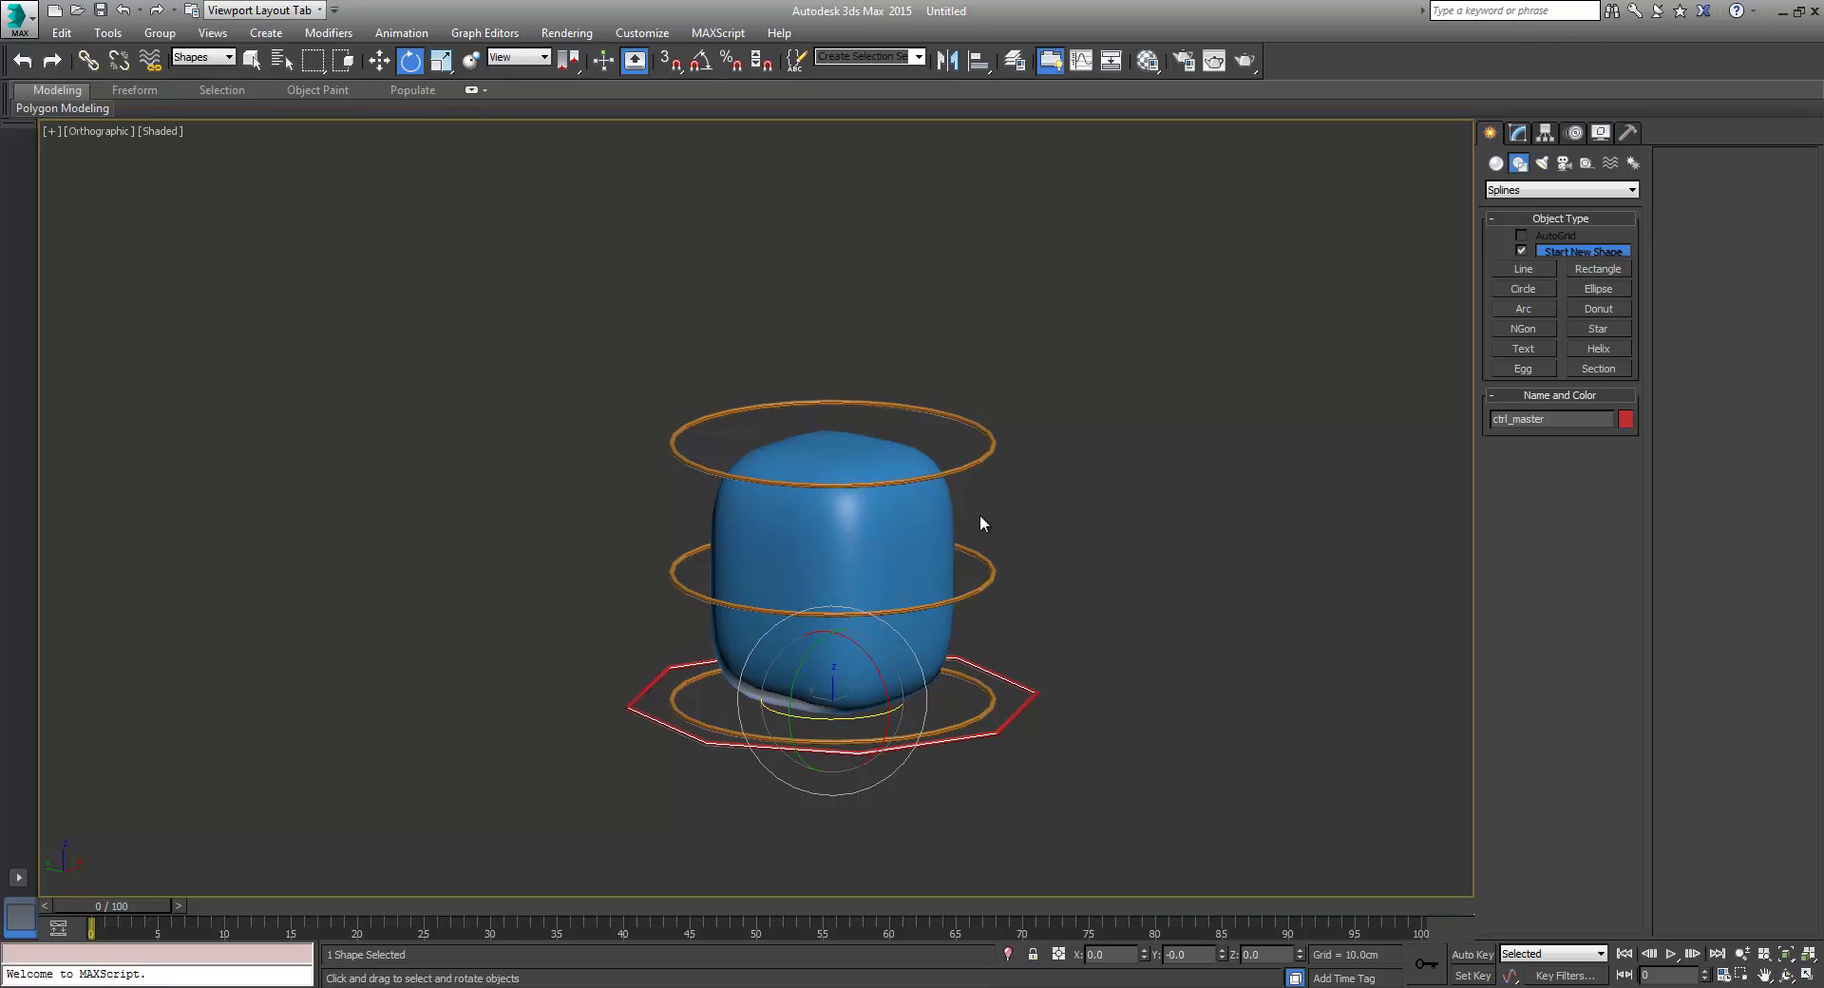
{"action": "mouse_move", "coordinate": [1092, 562]}
{"action": "middle_mouse_down"}
{"action": "mouse_move", "coordinate": [1068, 570]}
{"action": "mouse_move", "coordinate": [1082, 591]}
{"action": "middle_mouse_up"}
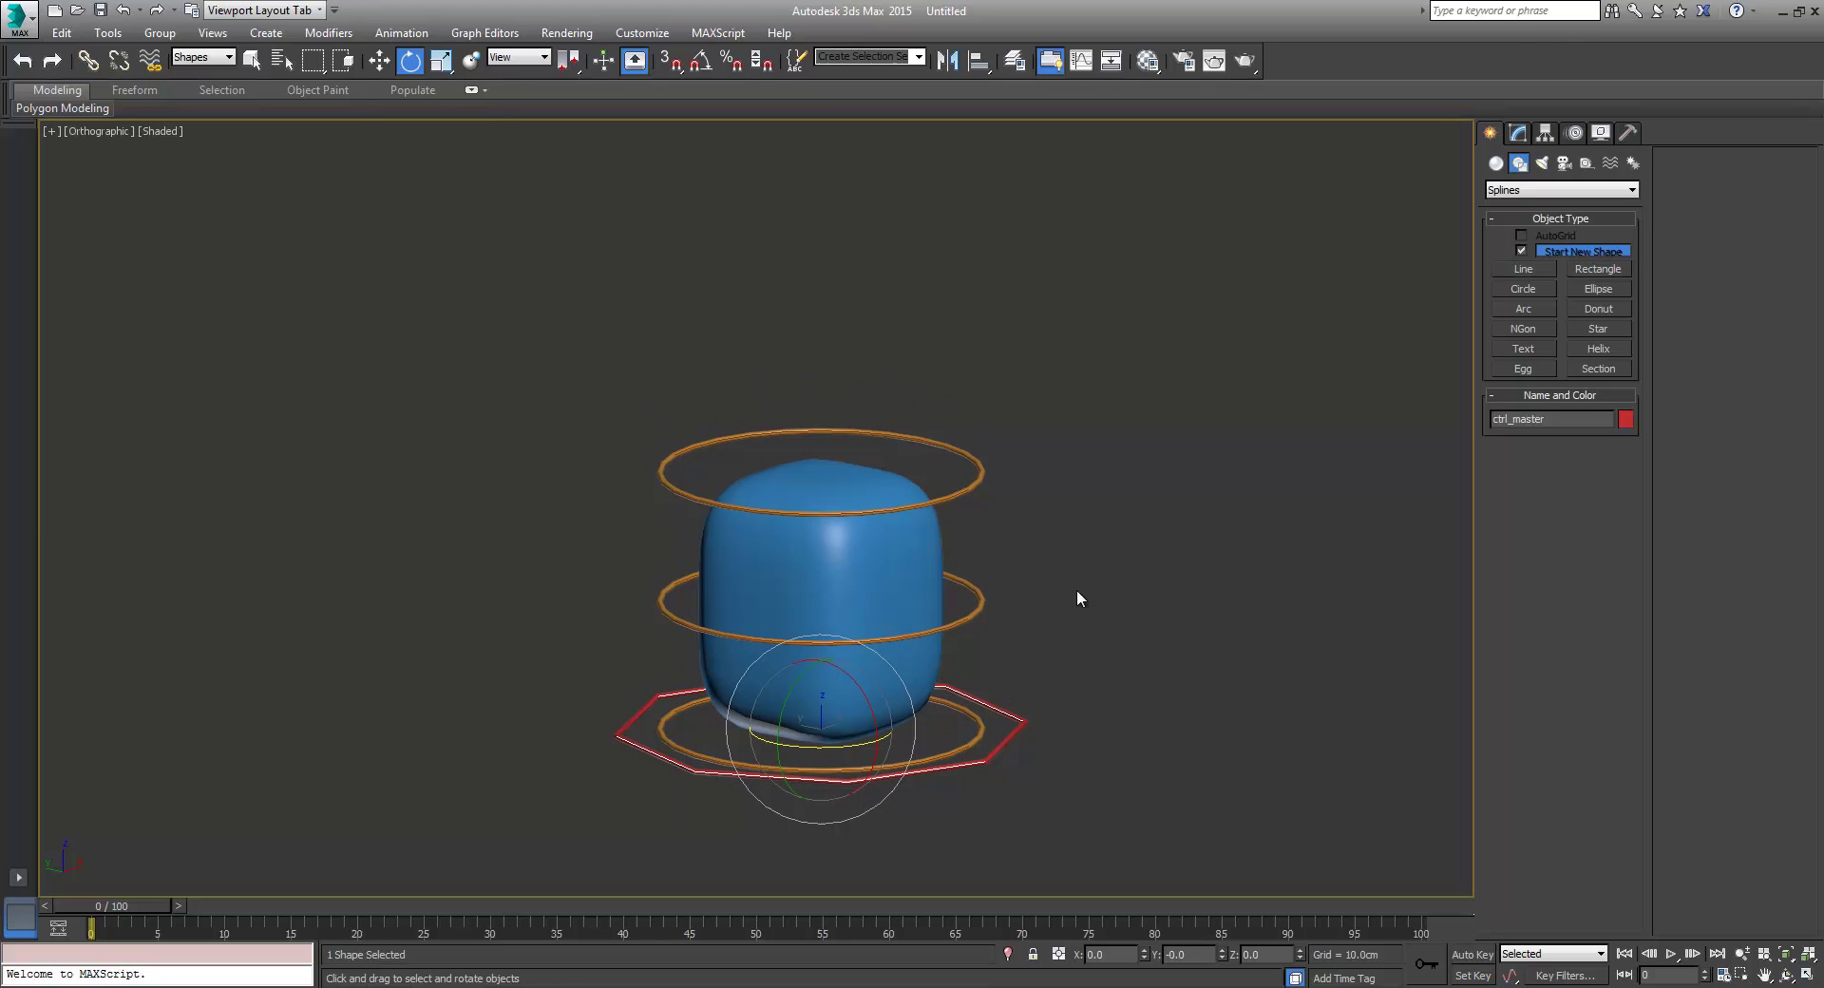
{"action": "middle_click_drag", "start_coordinate": [832, 492], "coordinate": [770, 472]}
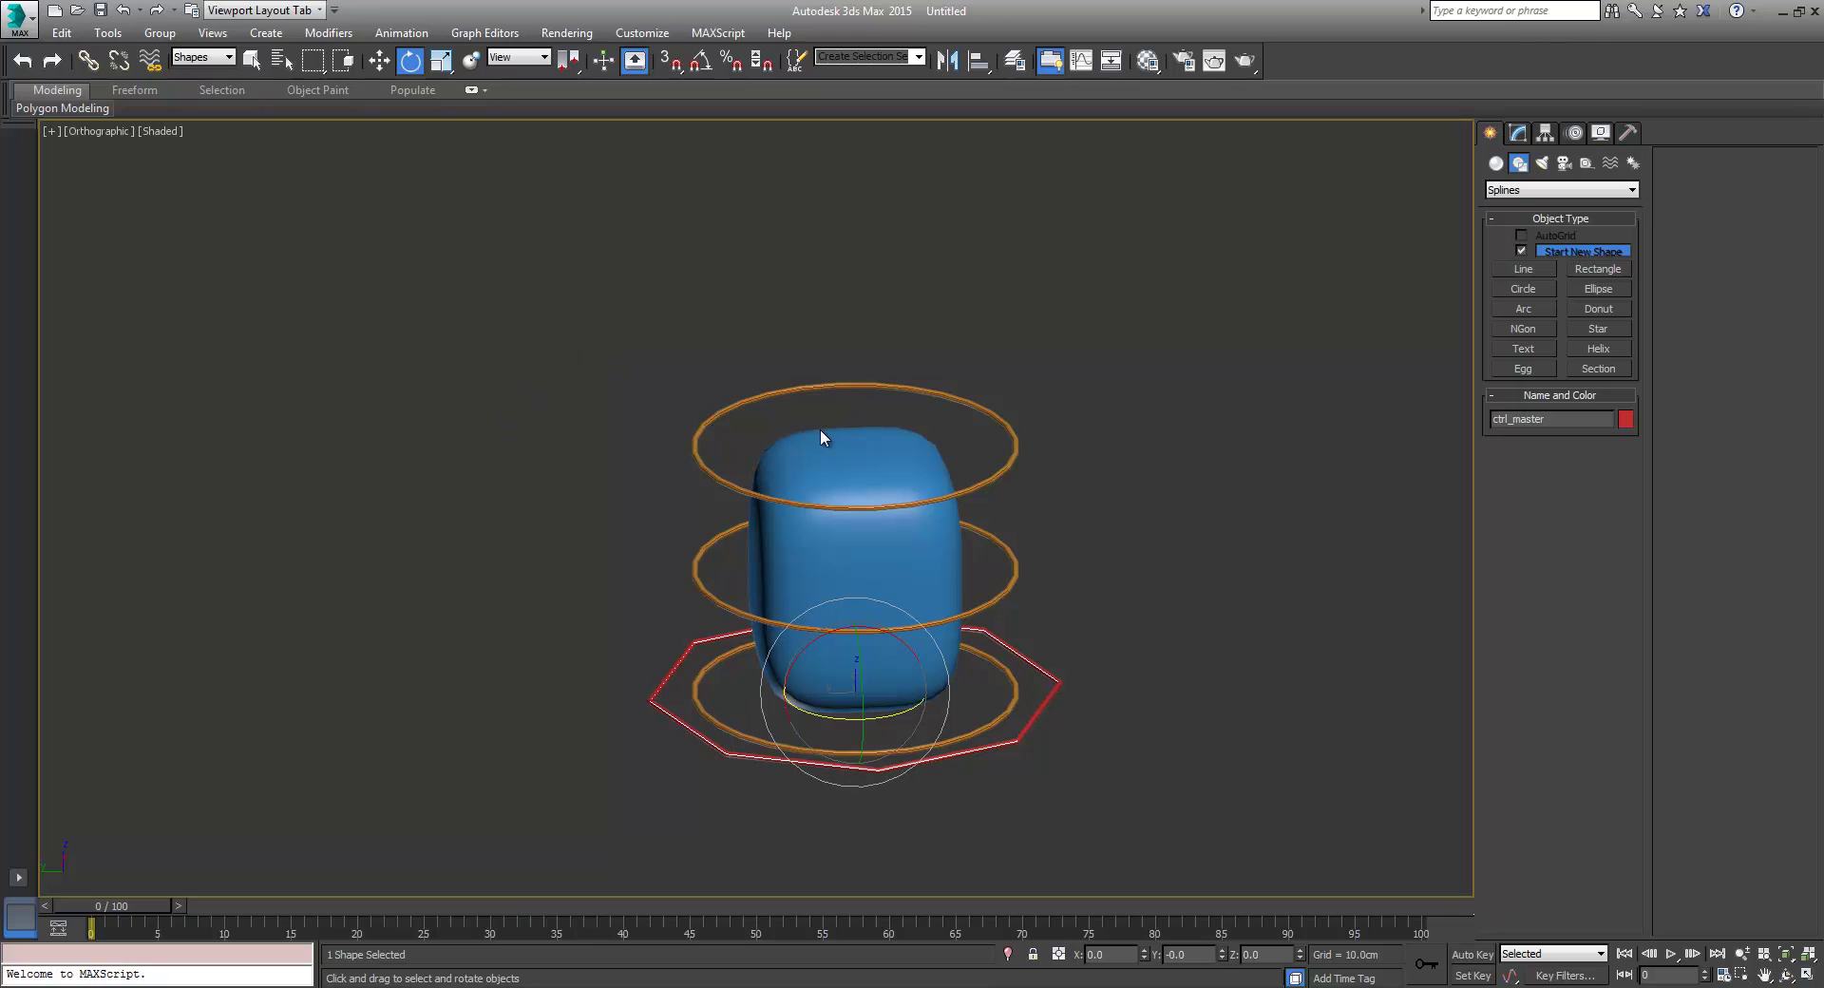
{"action": "mouse_move", "coordinate": [819, 430]}
{"action": "middle_mouse_down", "text": "alt"}
{"action": "mouse_move", "coordinate": [839, 406]}
{"action": "mouse_move", "coordinate": [815, 466]}
{"action": "mouse_move", "coordinate": [753, 381]}
{"action": "middle_mouse_up", "text": "alt"}
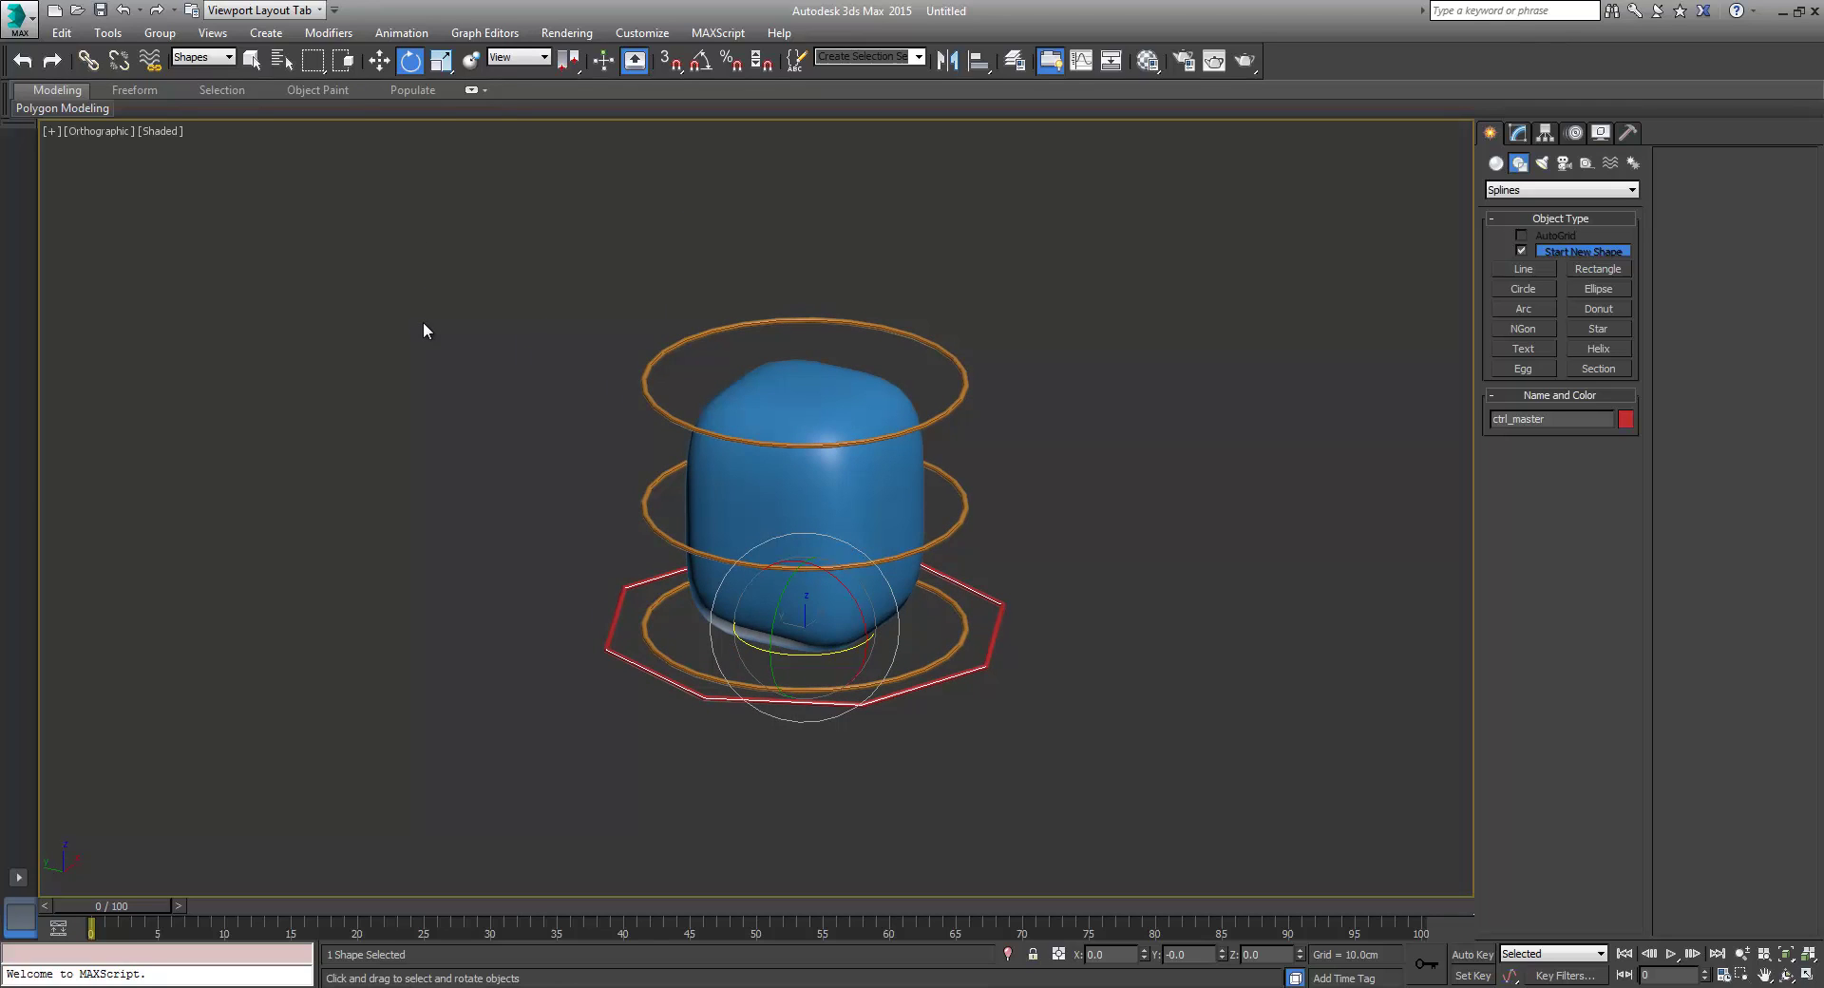
{"action": "middle_click_drag", "start_coordinate": [518, 399], "coordinate": [574, 477]}
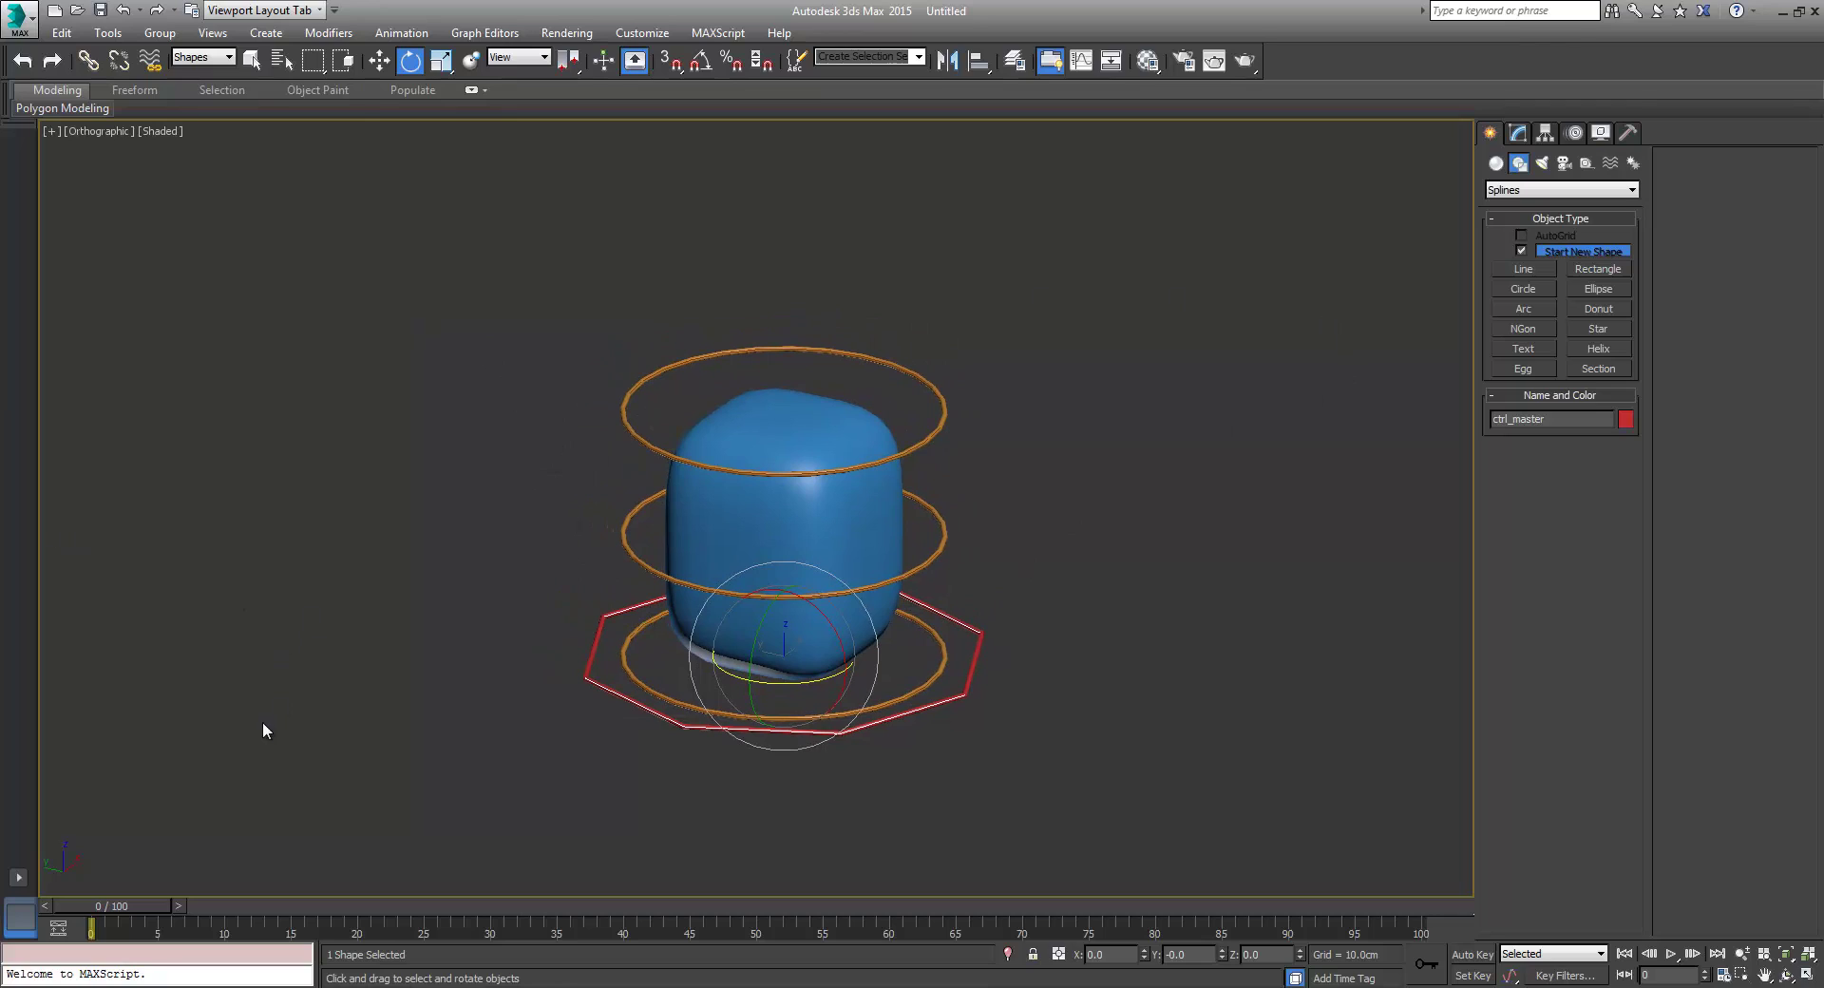